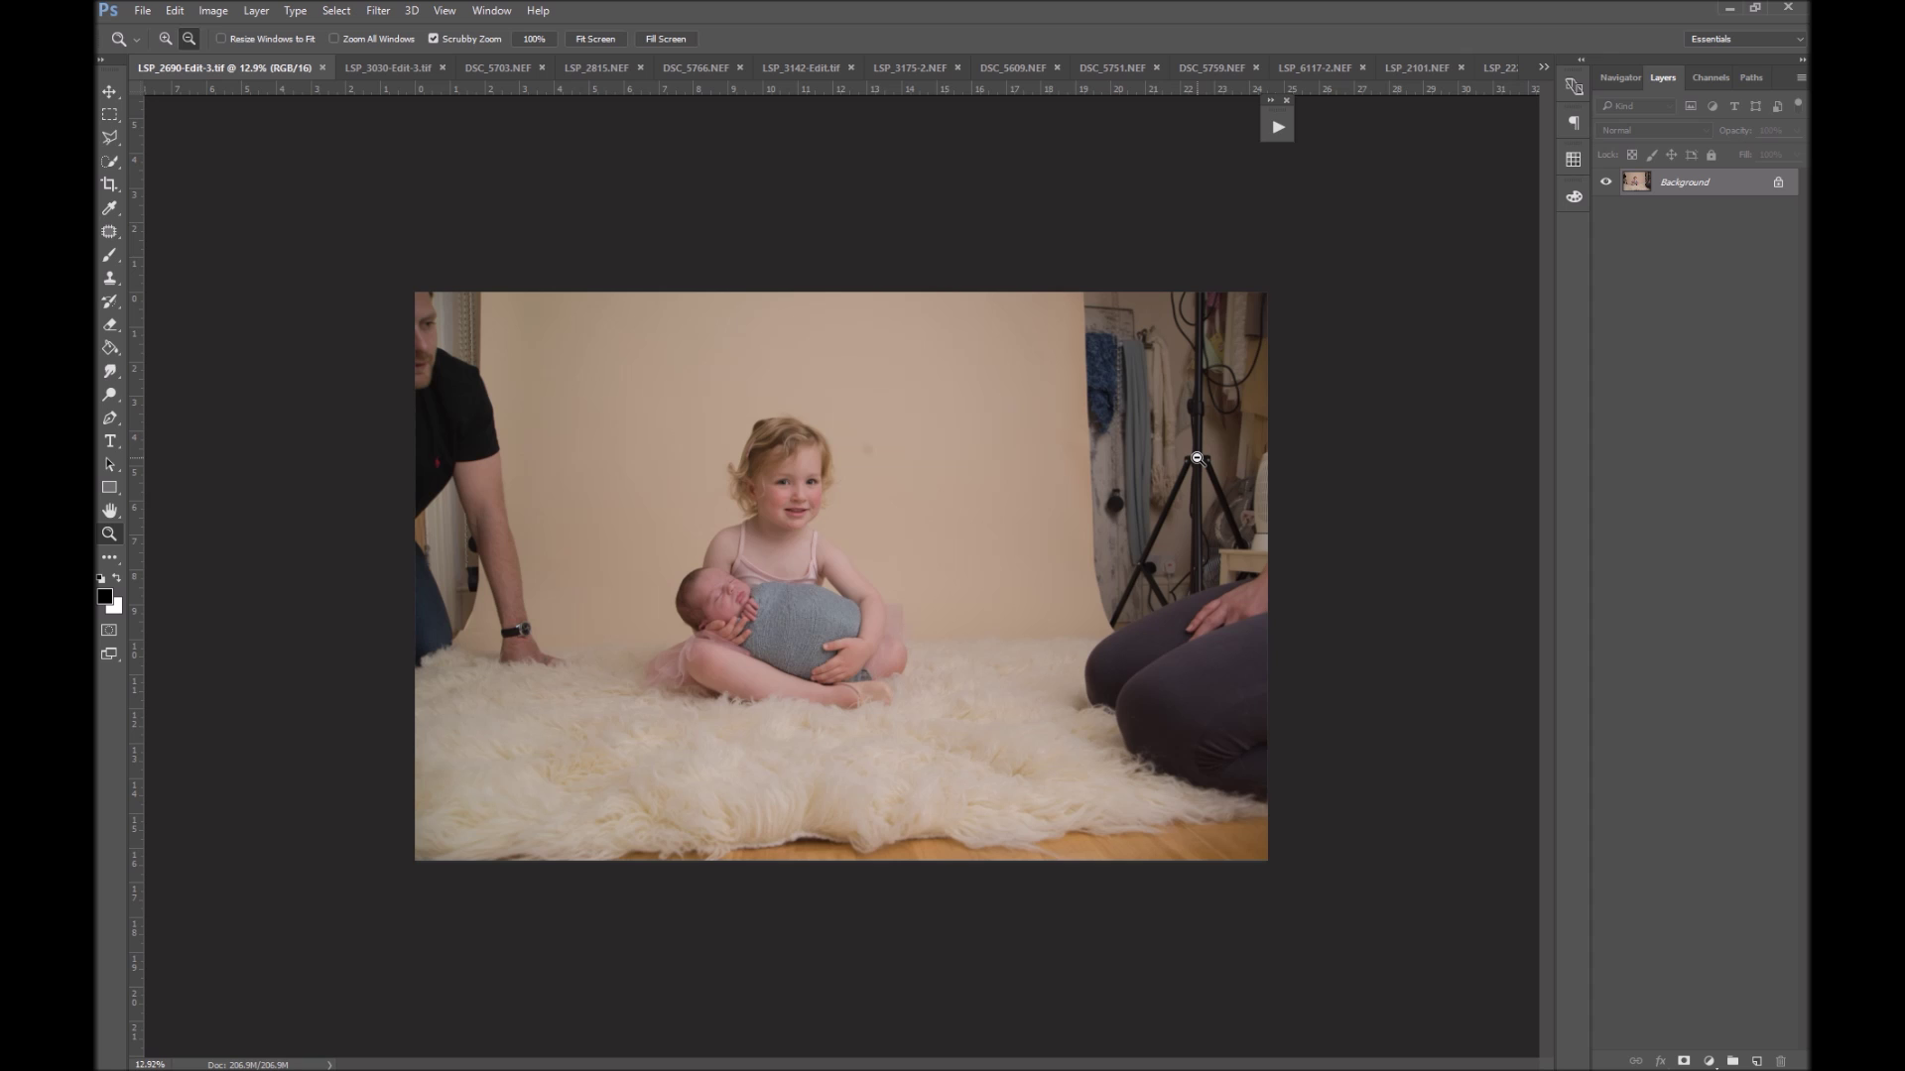
Display the available actions in Button Mode and shrink their list to a short single column beside the photo
{"action": "left_click", "coordinate": [1277, 126]}
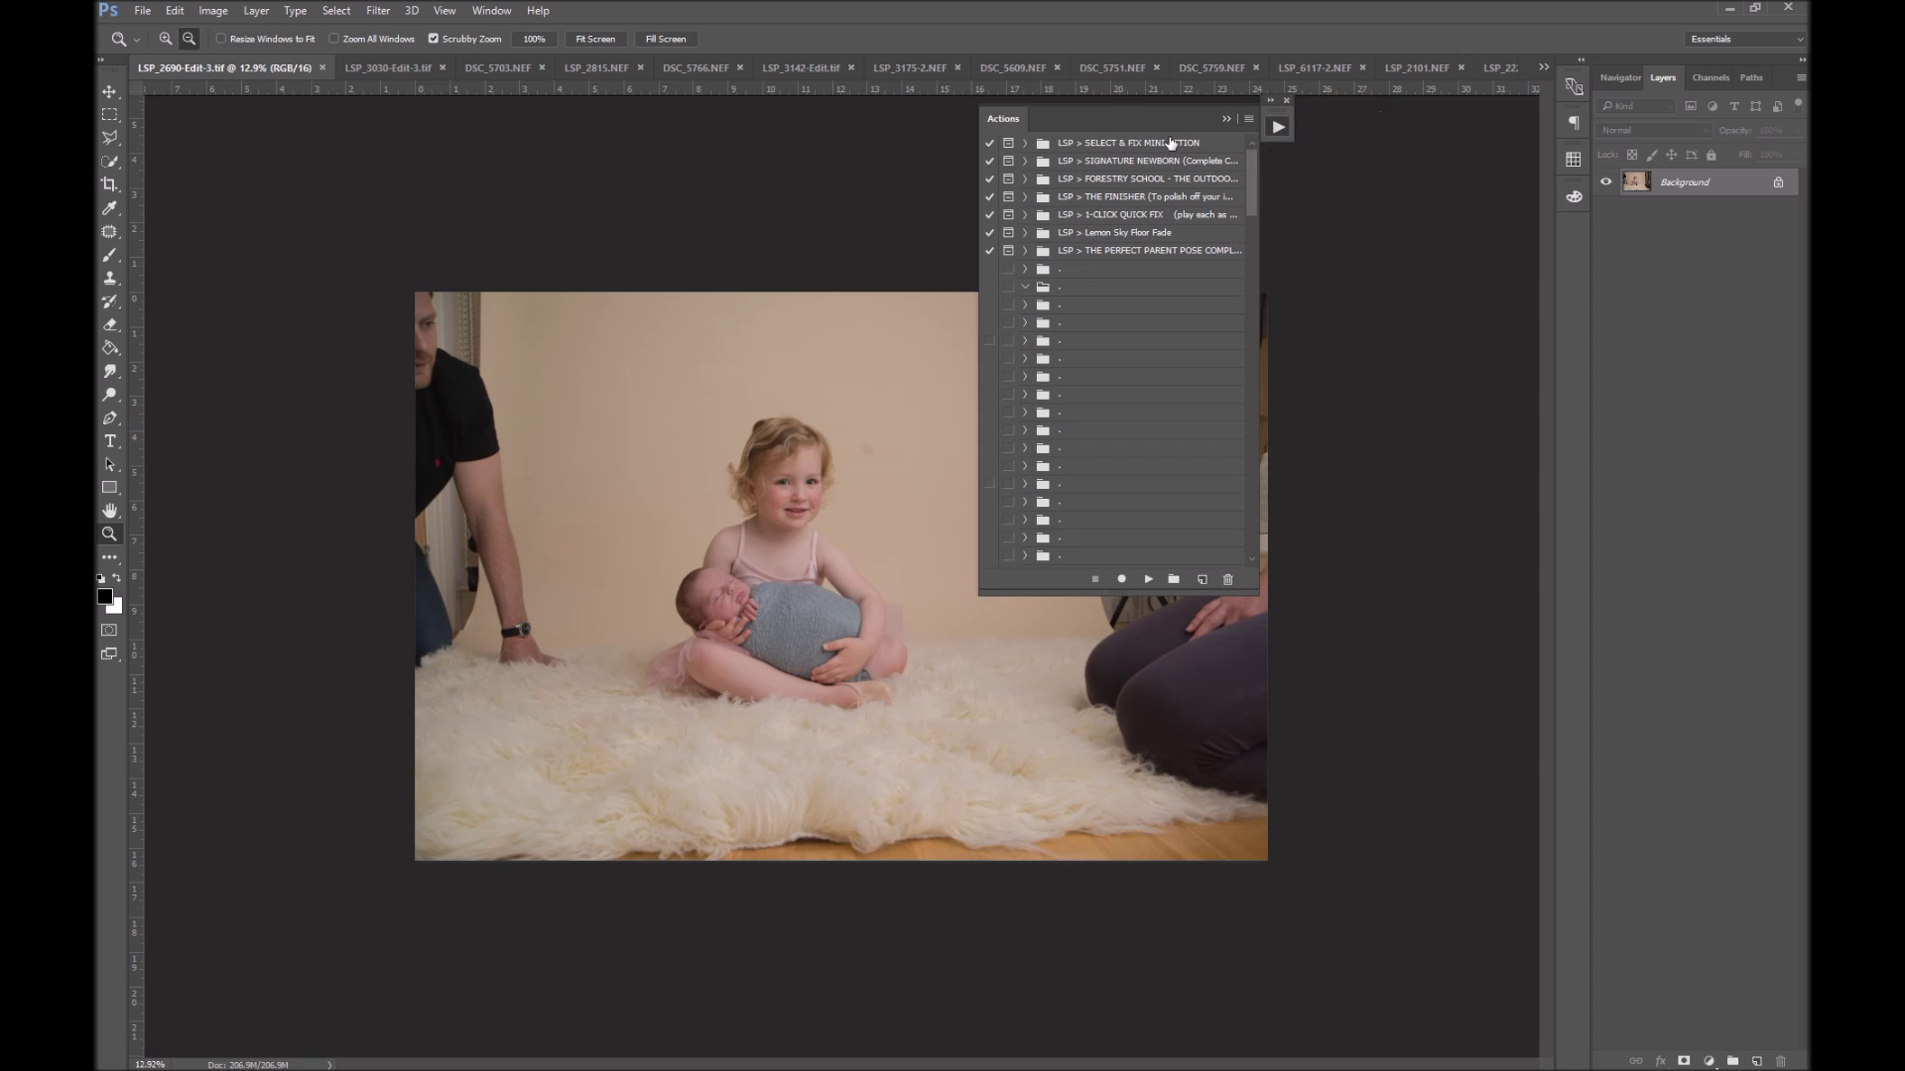
{"action": "left_click_drag", "start_coordinate": [1105, 105], "coordinate": [1336, 123]}
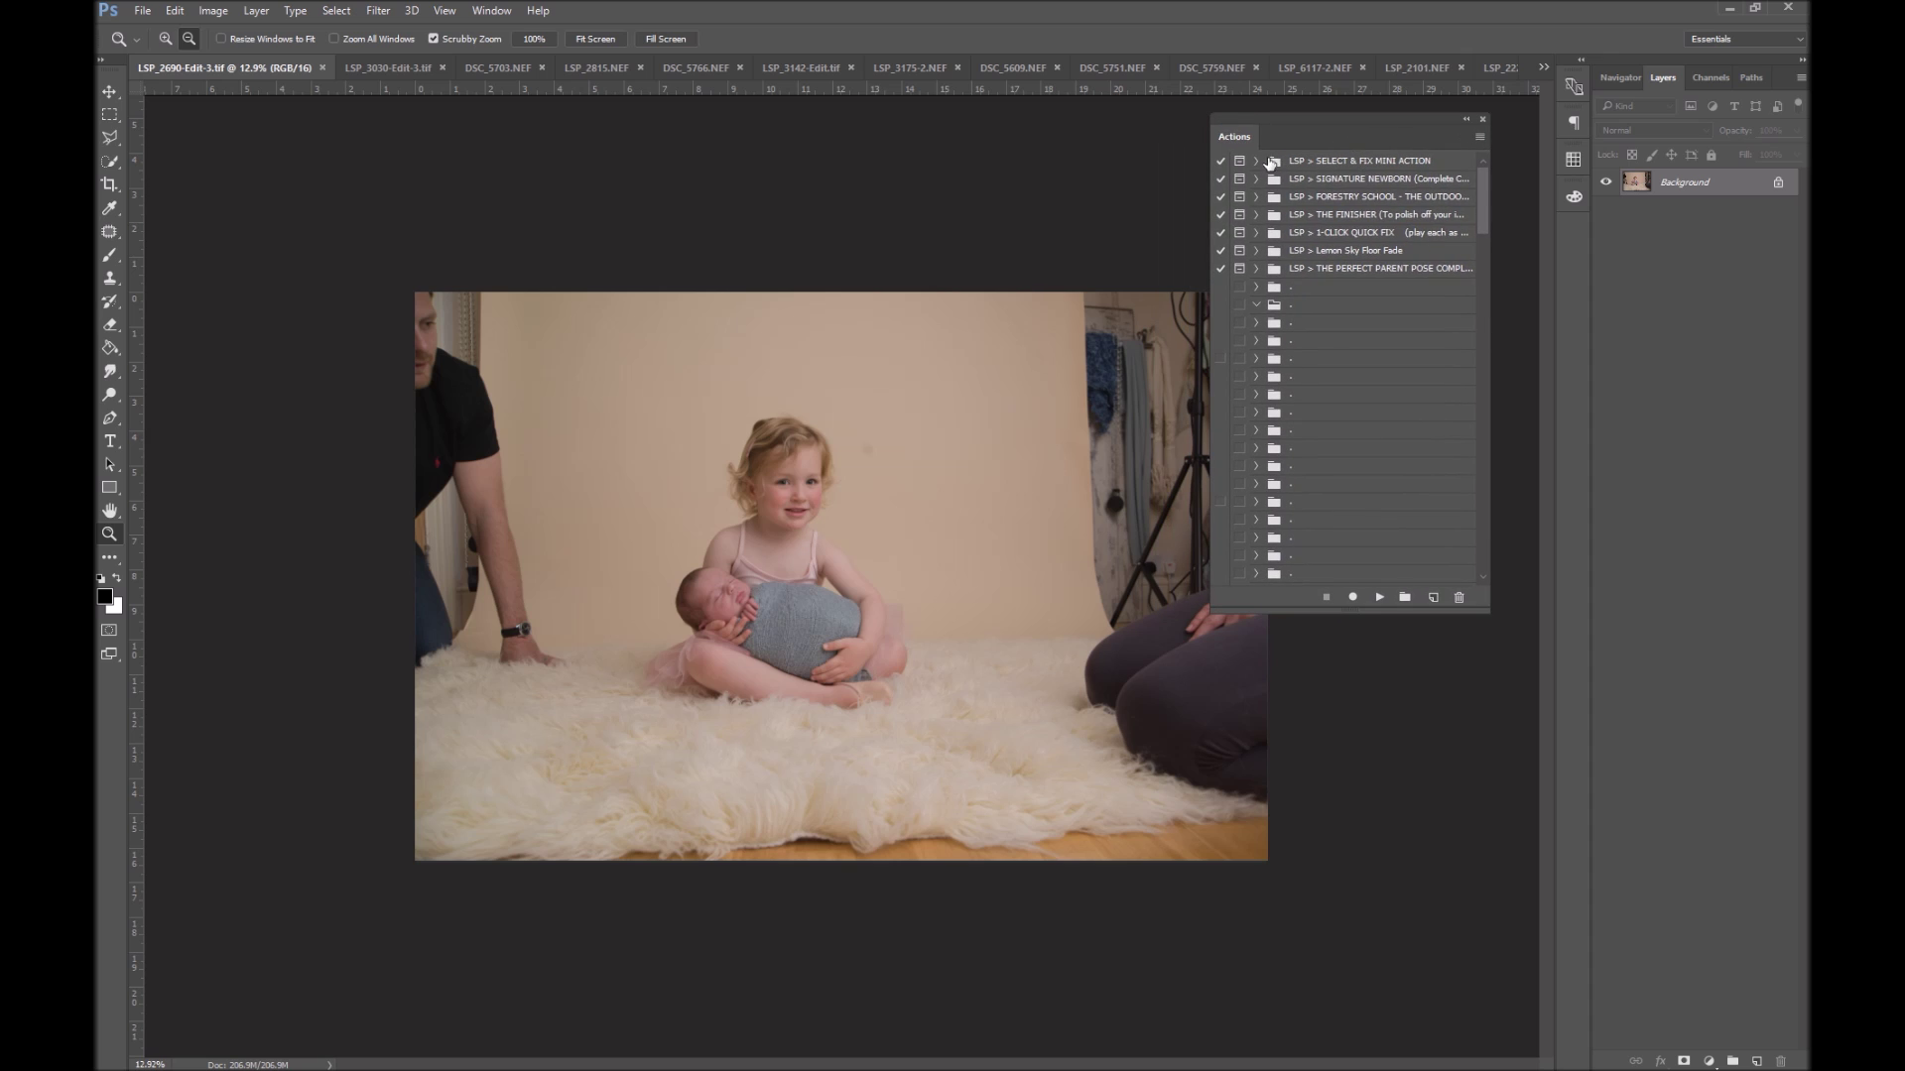
{"action": "left_click", "coordinate": [1258, 161]}
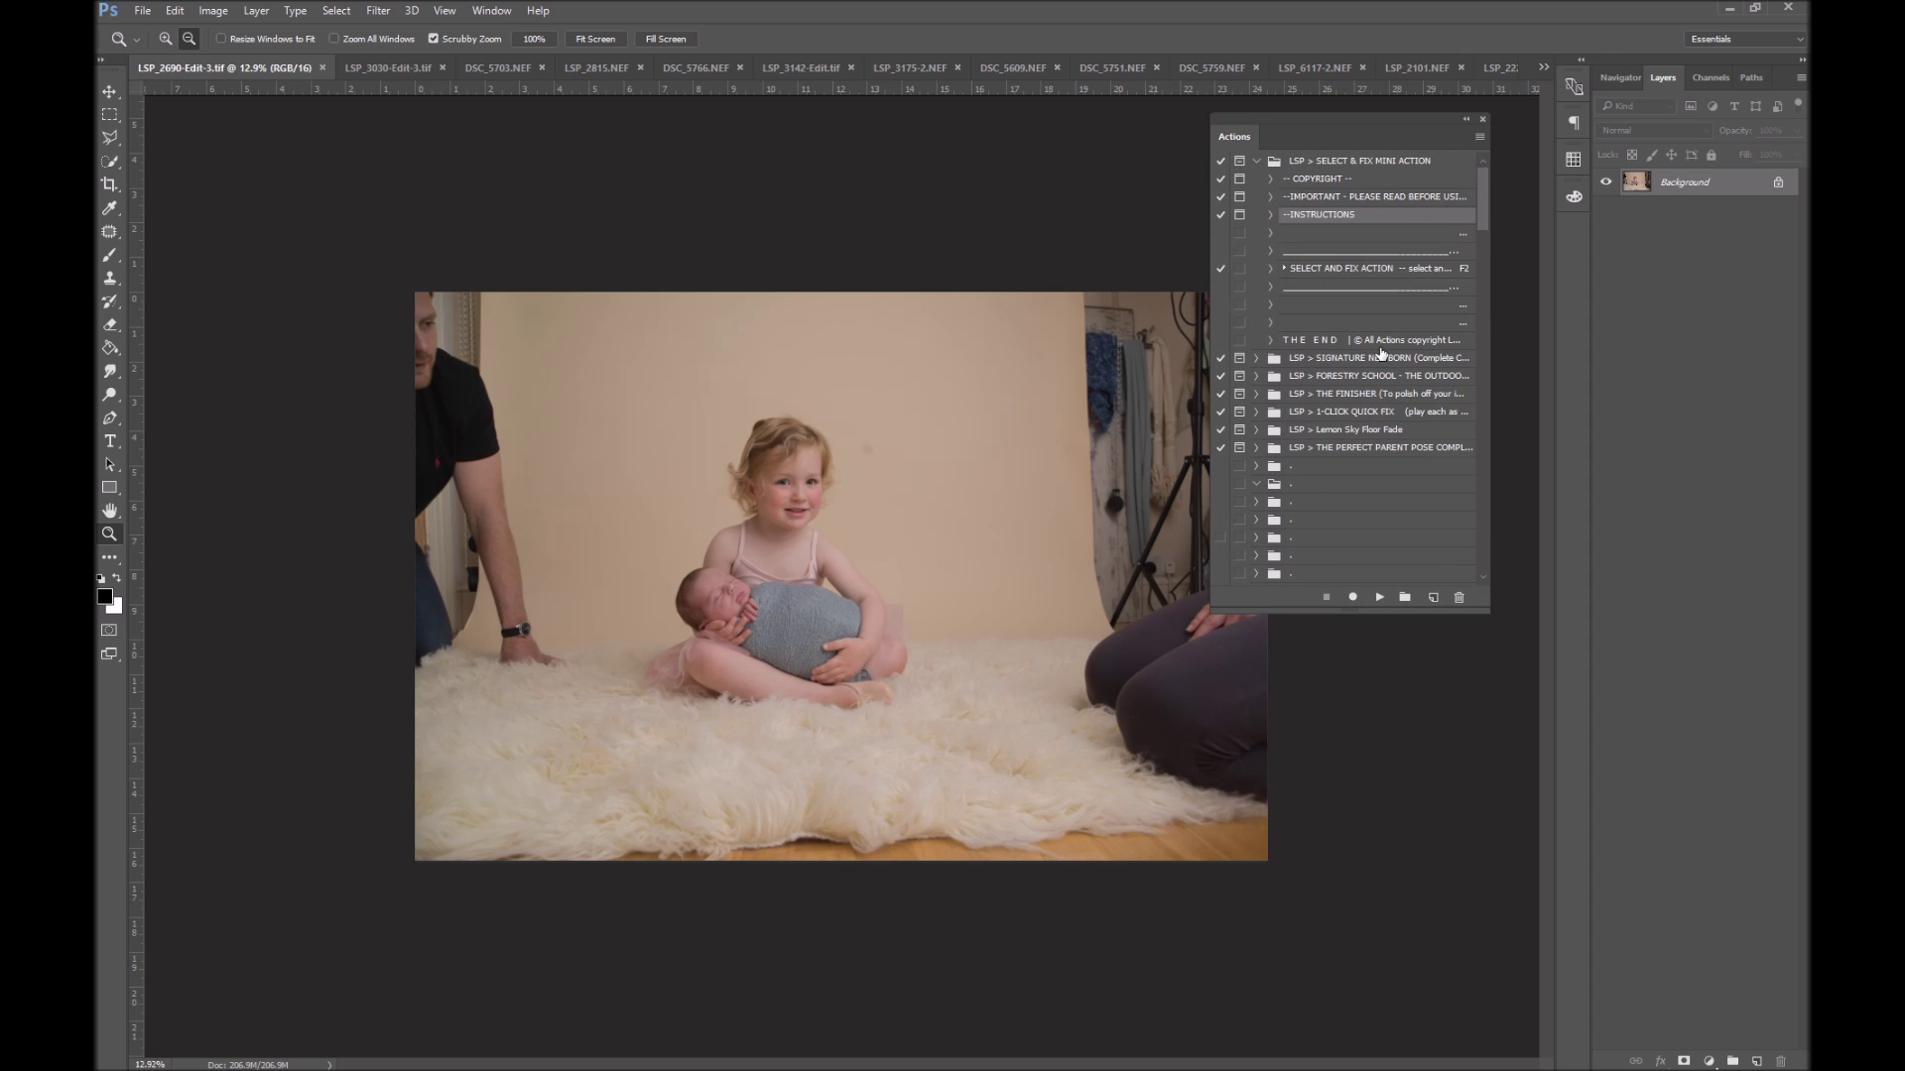
{"action": "left_click", "coordinate": [1479, 138]}
{"action": "left_click", "coordinate": [1502, 154]}
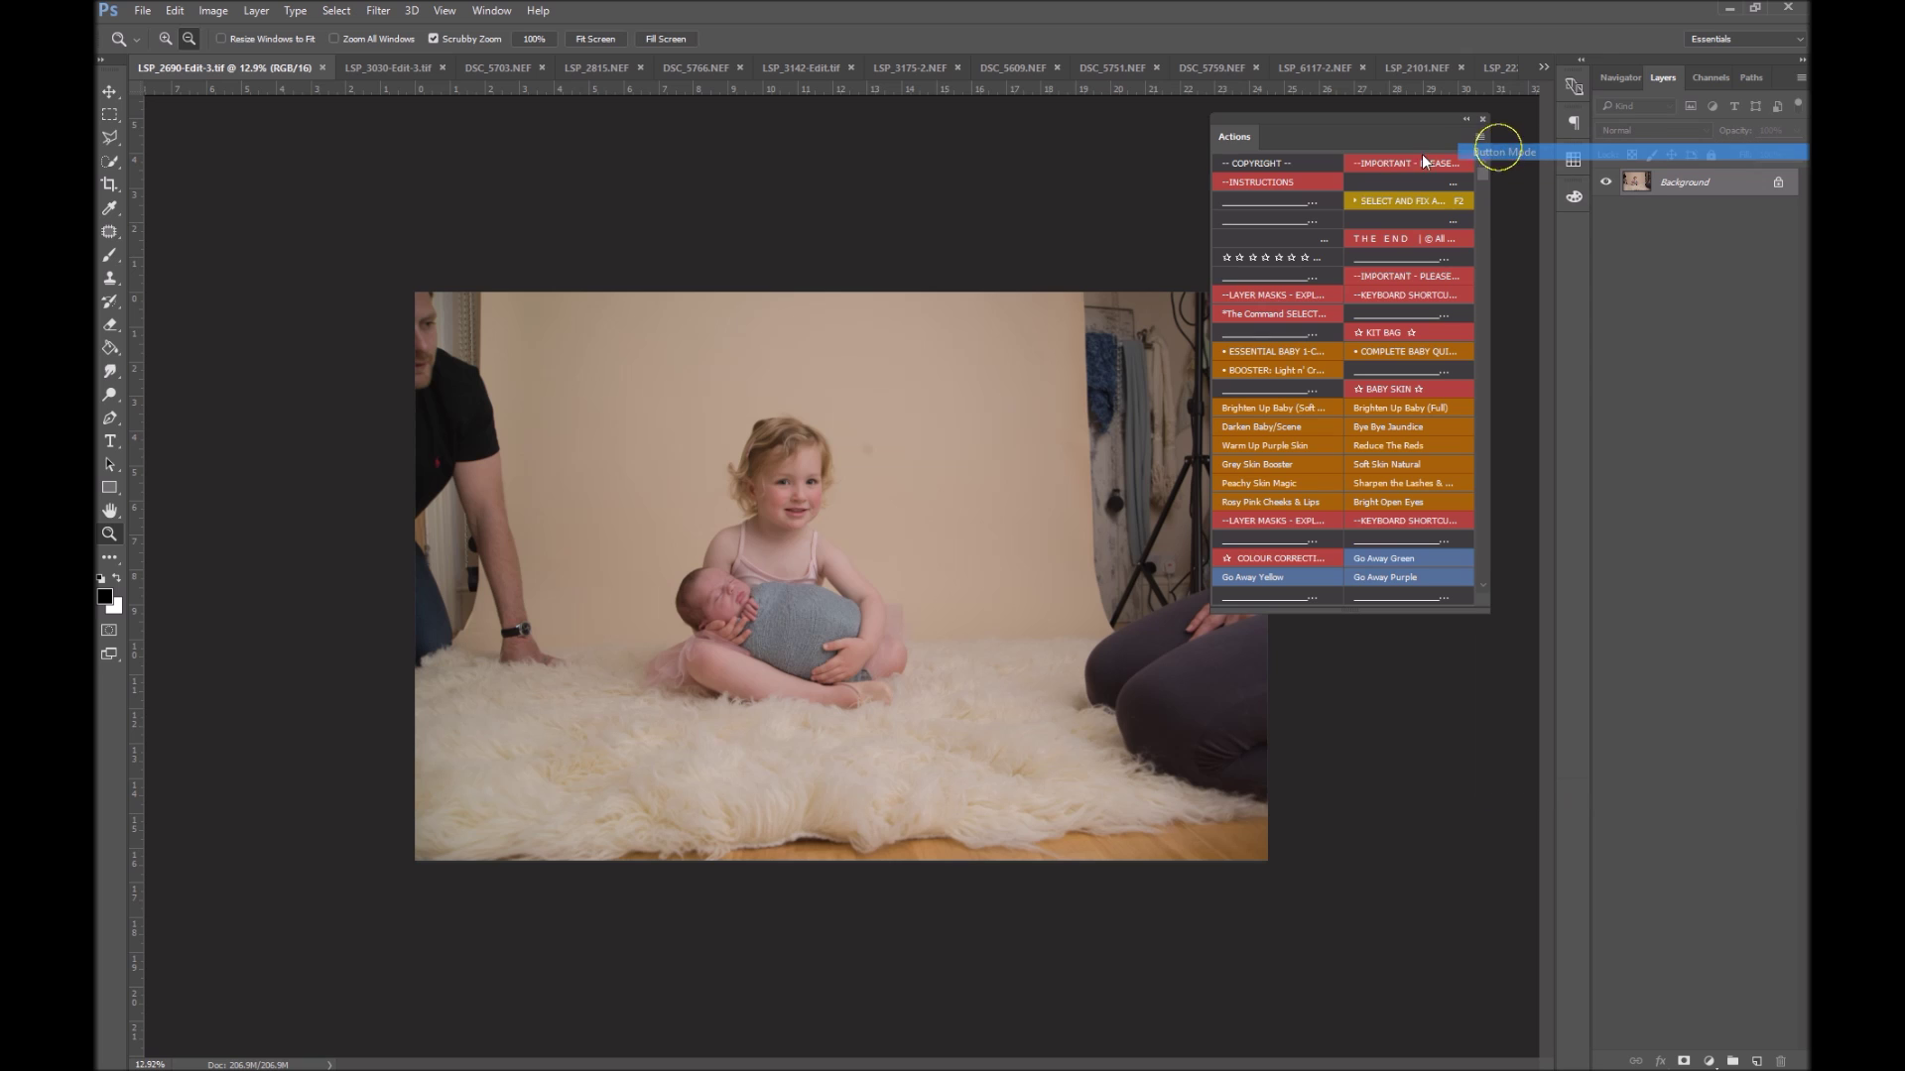
{"action": "left_click_drag", "start_coordinate": [1209, 228], "coordinate": [1294, 241]}
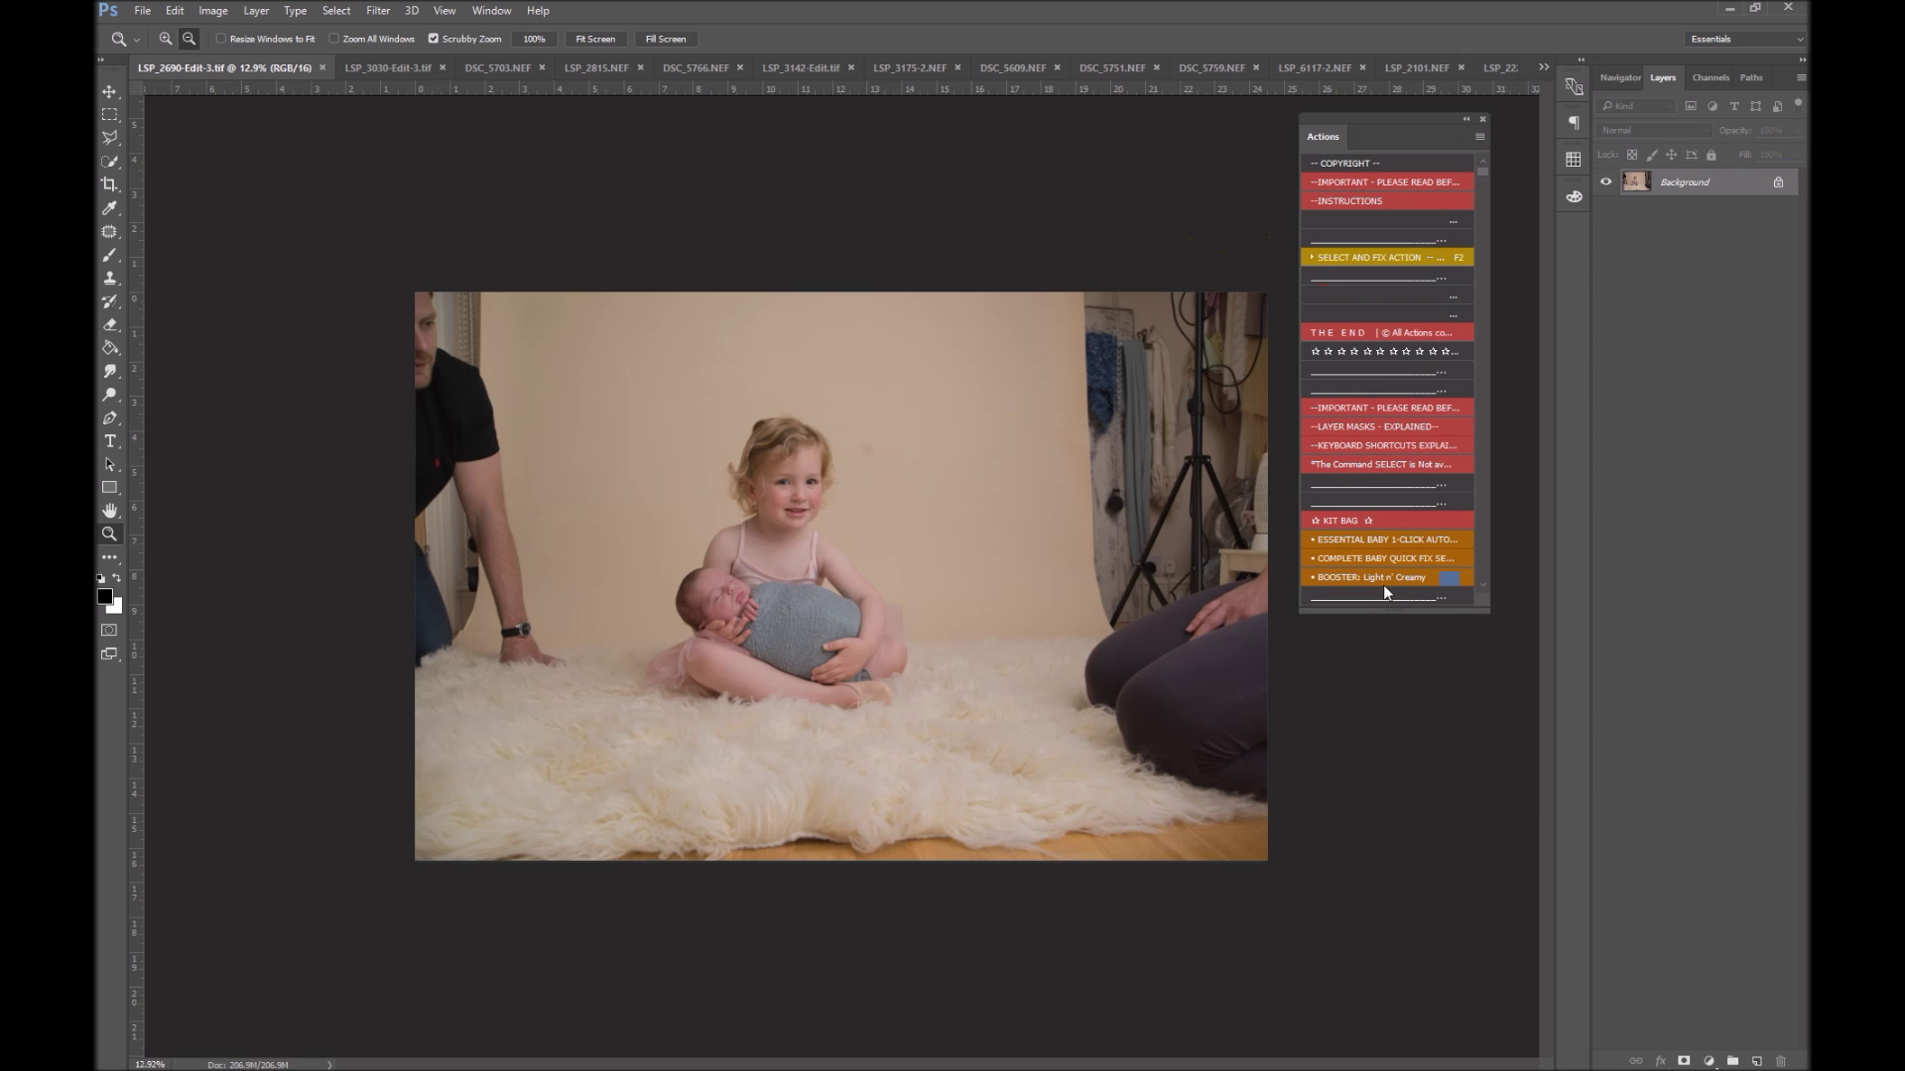
{"action": "left_click_drag", "start_coordinate": [1385, 610], "coordinate": [1372, 389]}
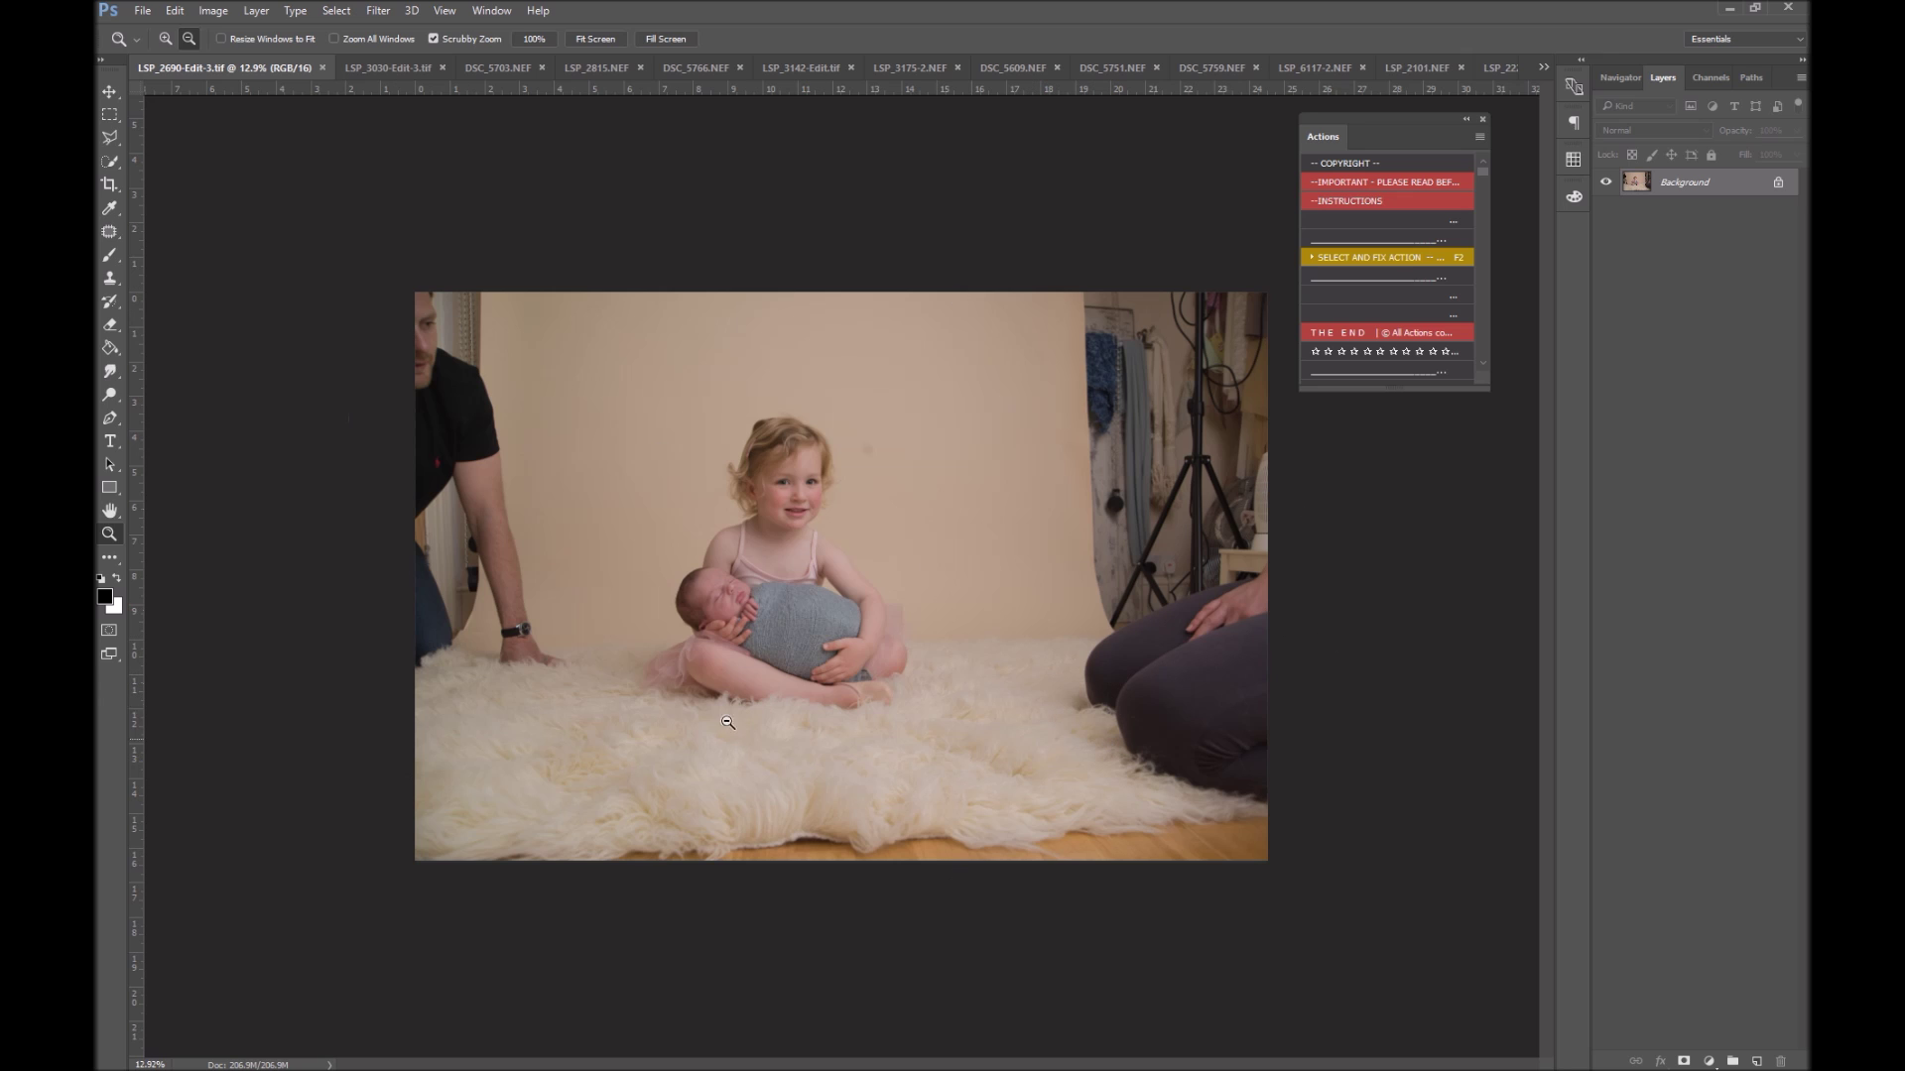
Duplicate the Background layer and scale the copy proportionally to about 131%, repositioning it so the children stay well framed
{"action": "right_click", "coordinate": [1722, 185]}
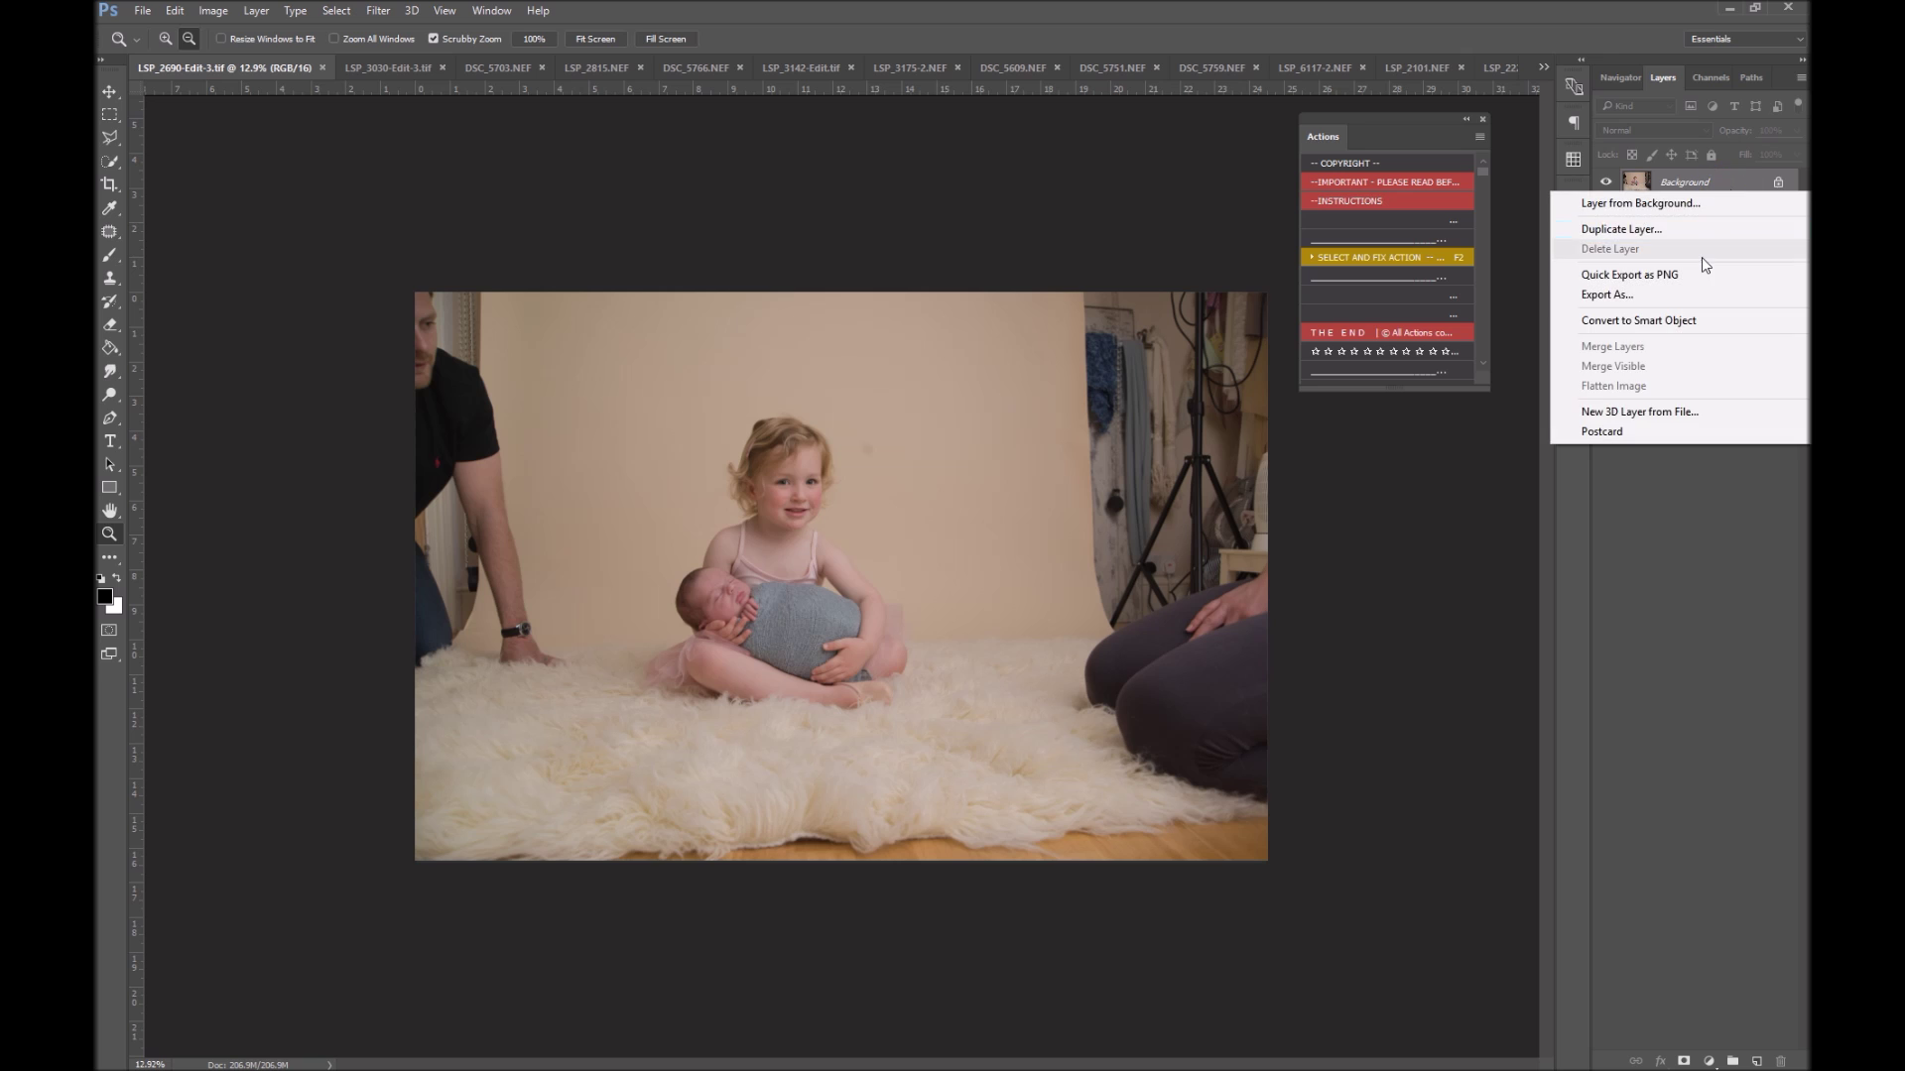
{"action": "left_click", "coordinate": [1647, 229]}
{"action": "key", "text": "Return"}
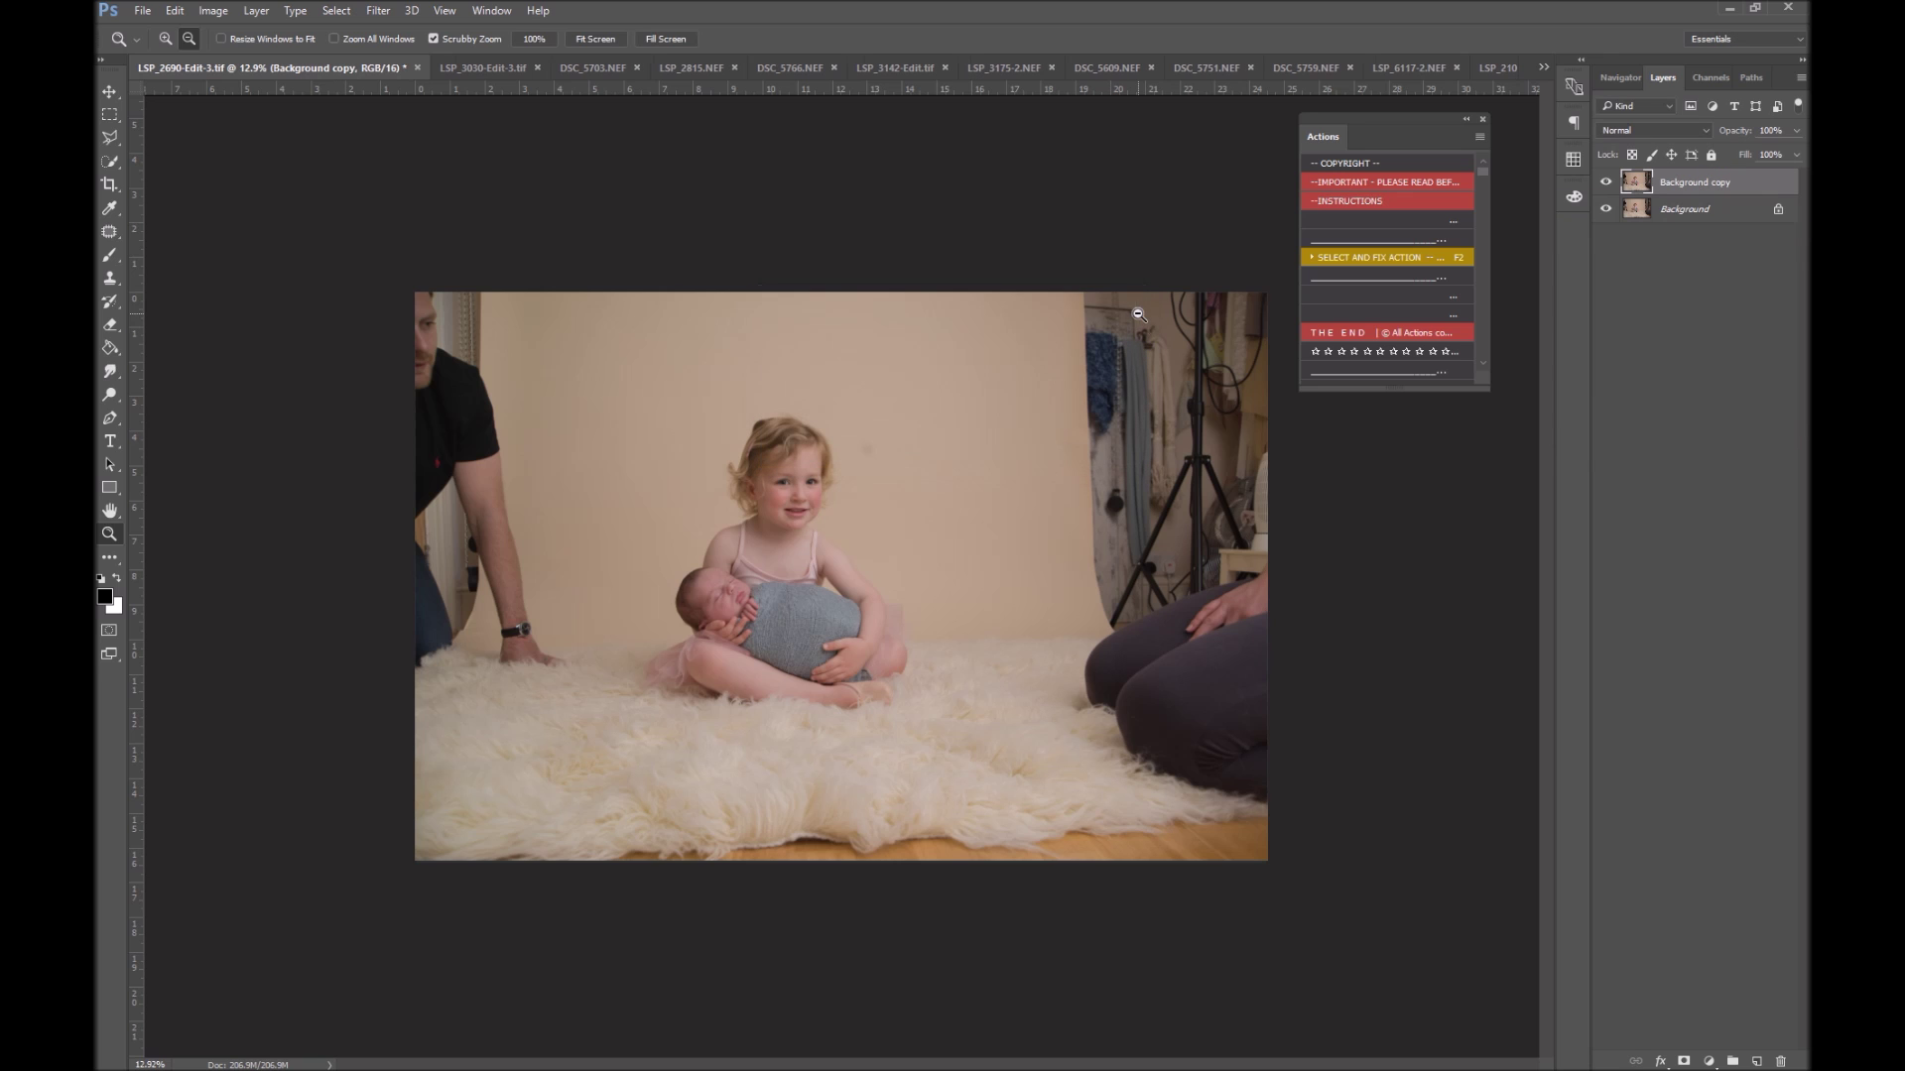
{"action": "key", "text": "ctrl+t"}
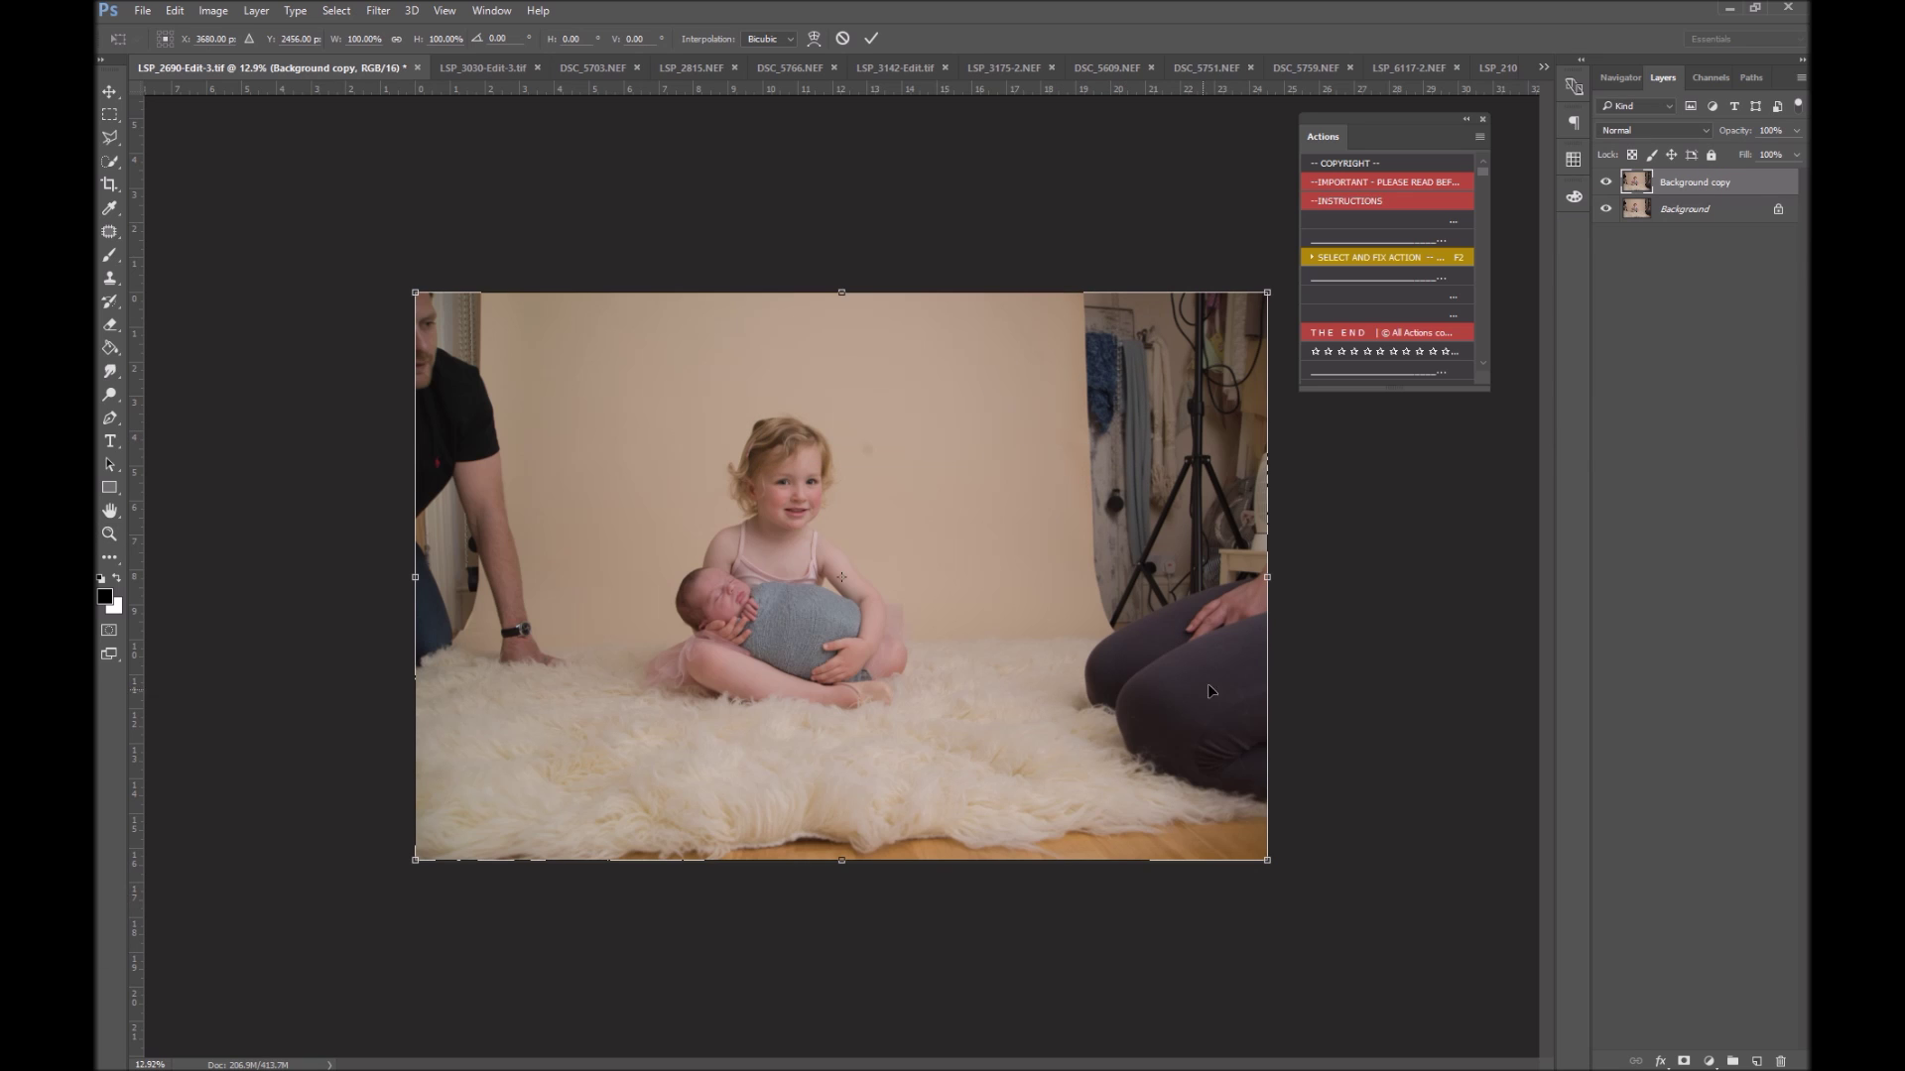
{"action": "left_click_drag", "start_coordinate": [1267, 860], "coordinate": [1528, 1034]}
{"action": "left_click_drag", "start_coordinate": [1367, 1023], "coordinate": [1294, 913]}
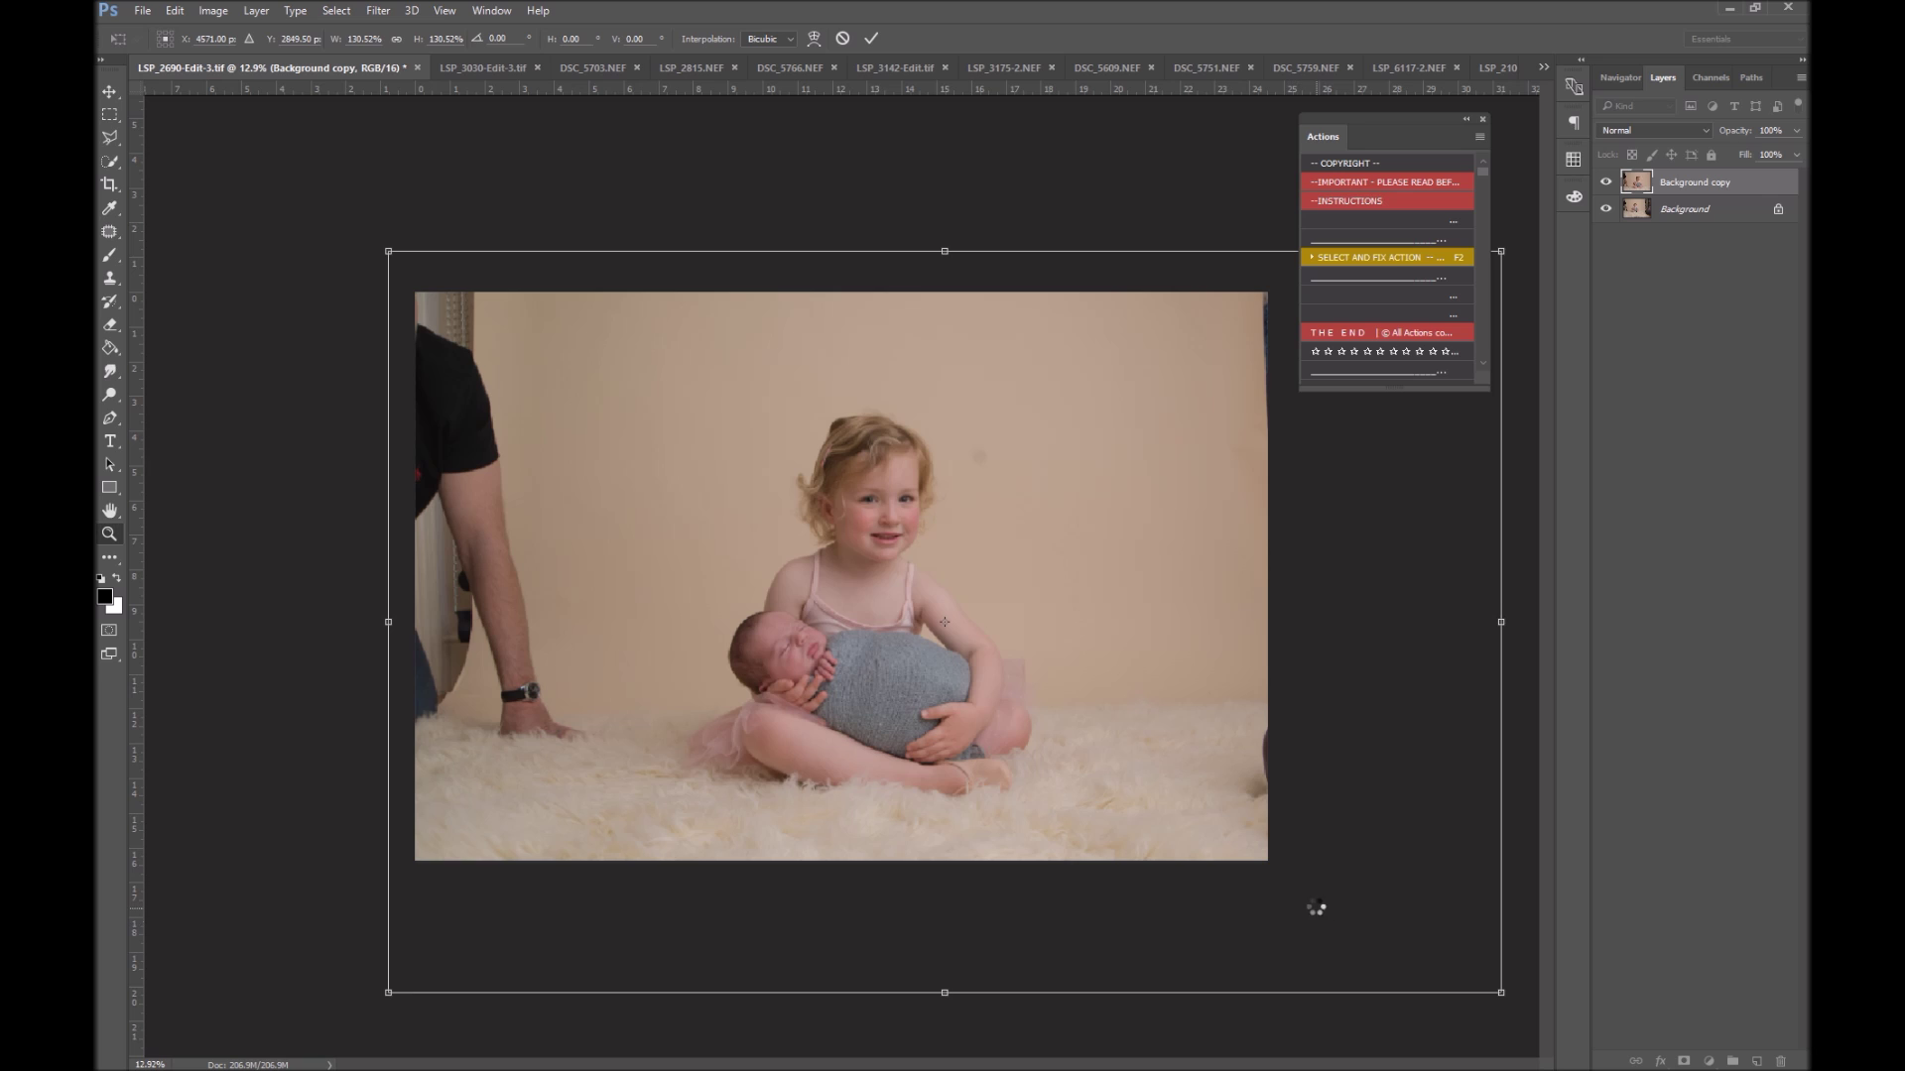
{"action": "key", "text": "Return"}
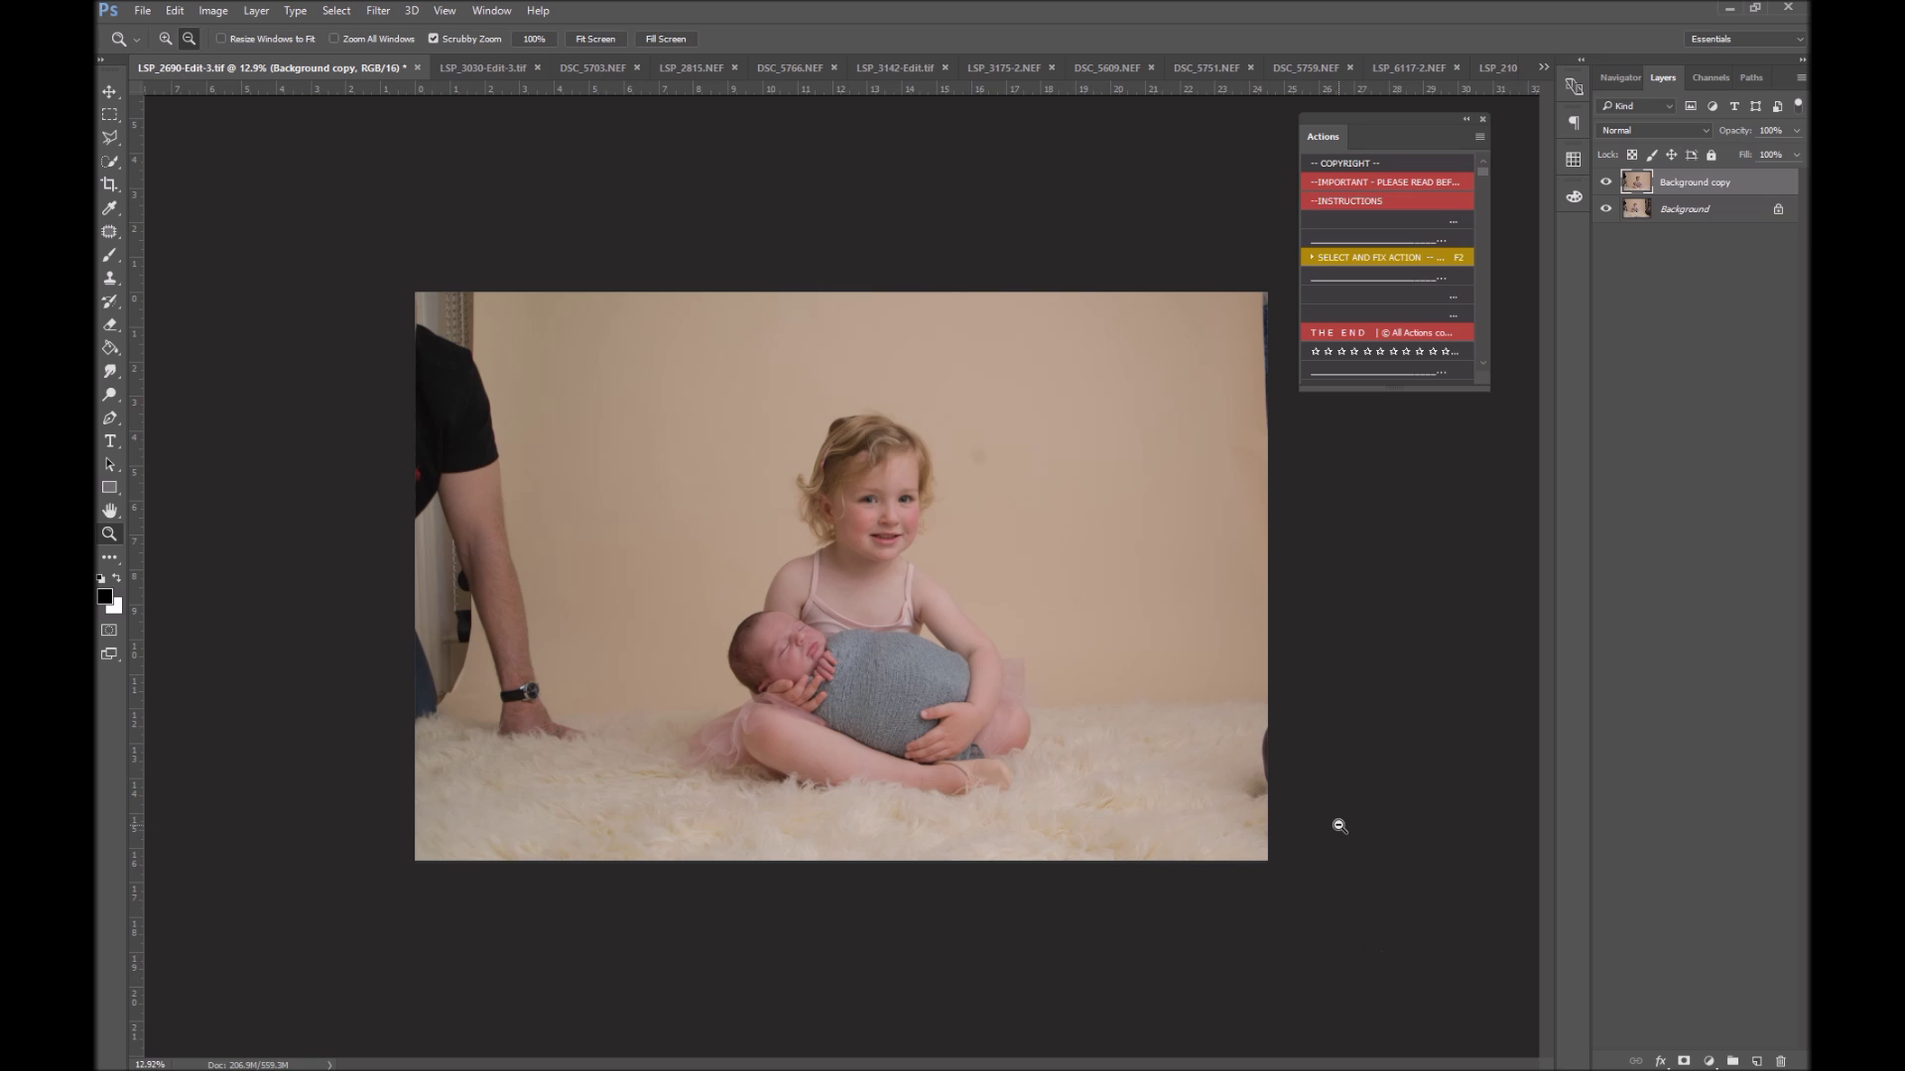
Flatten the image and copy the flattened background onto a new layer
{"action": "right_click", "coordinate": [1668, 193]}
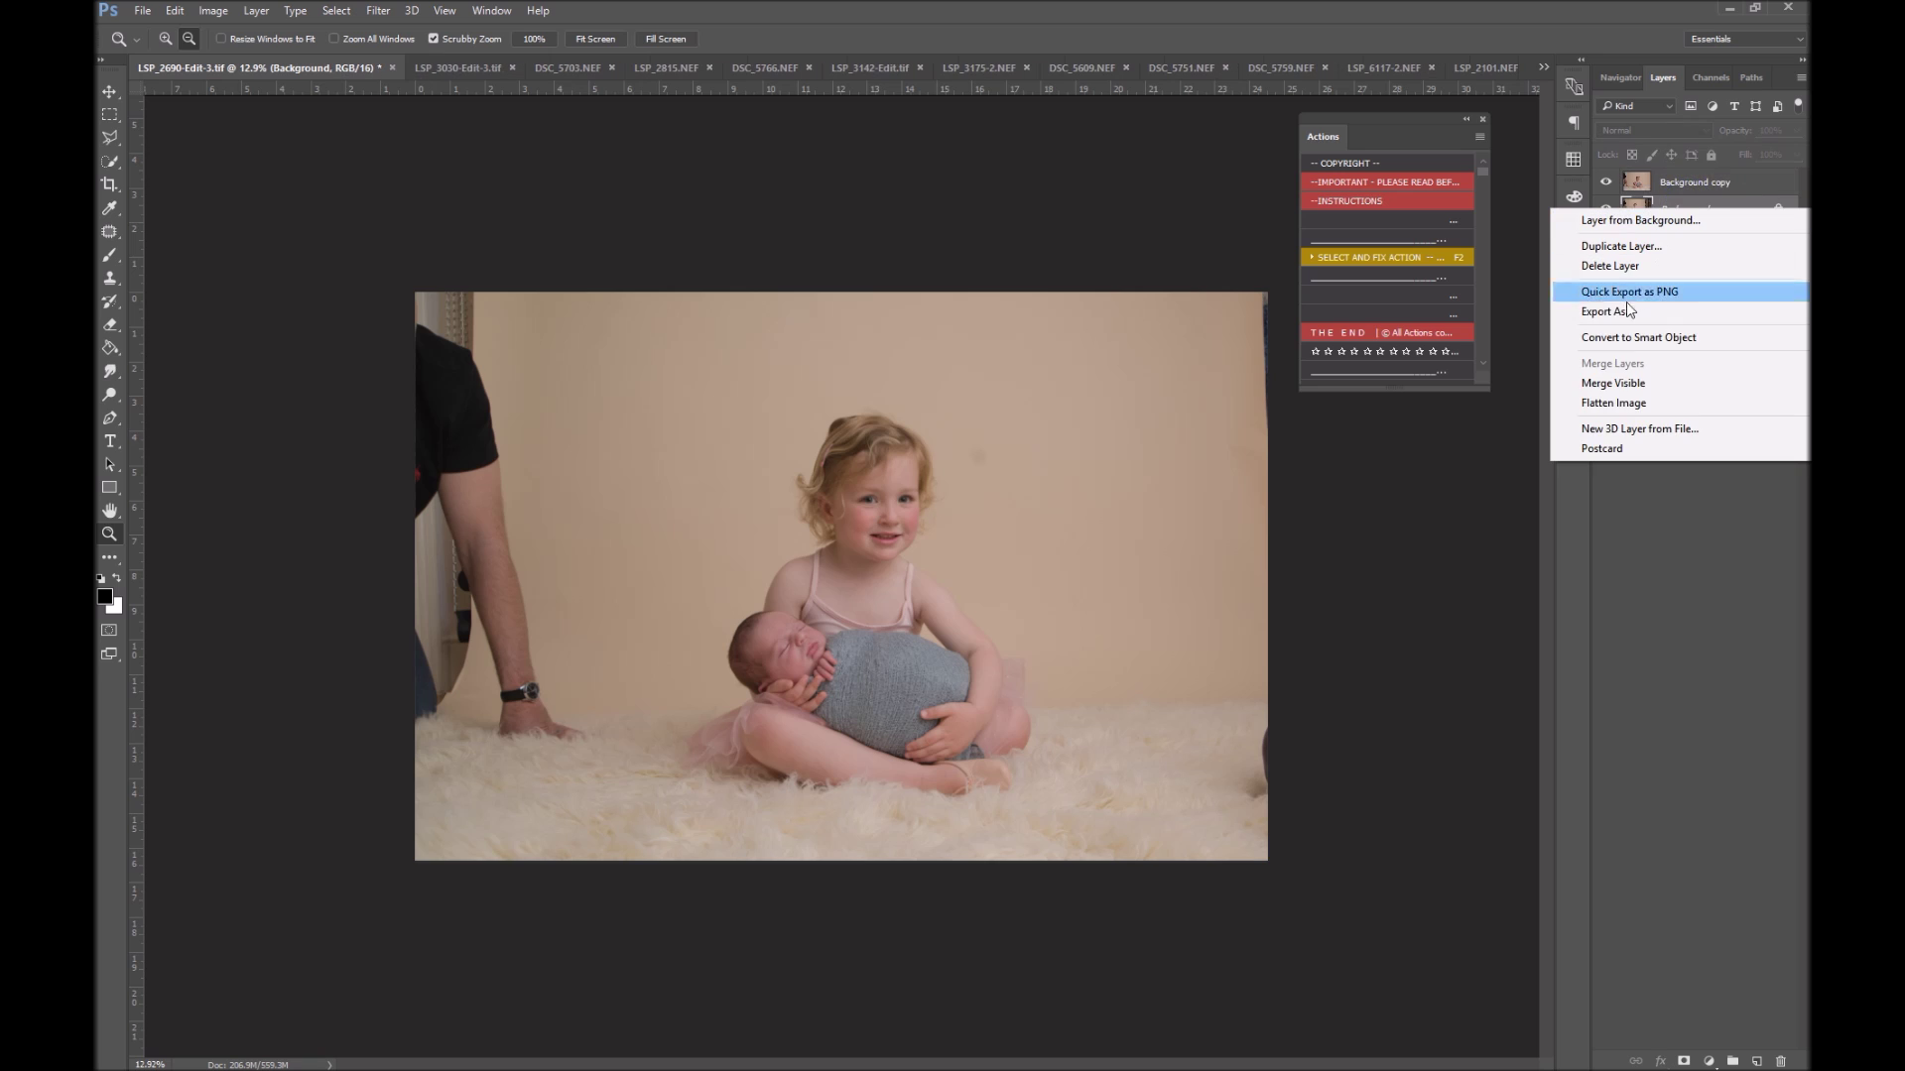
{"action": "left_click", "coordinate": [1647, 396]}
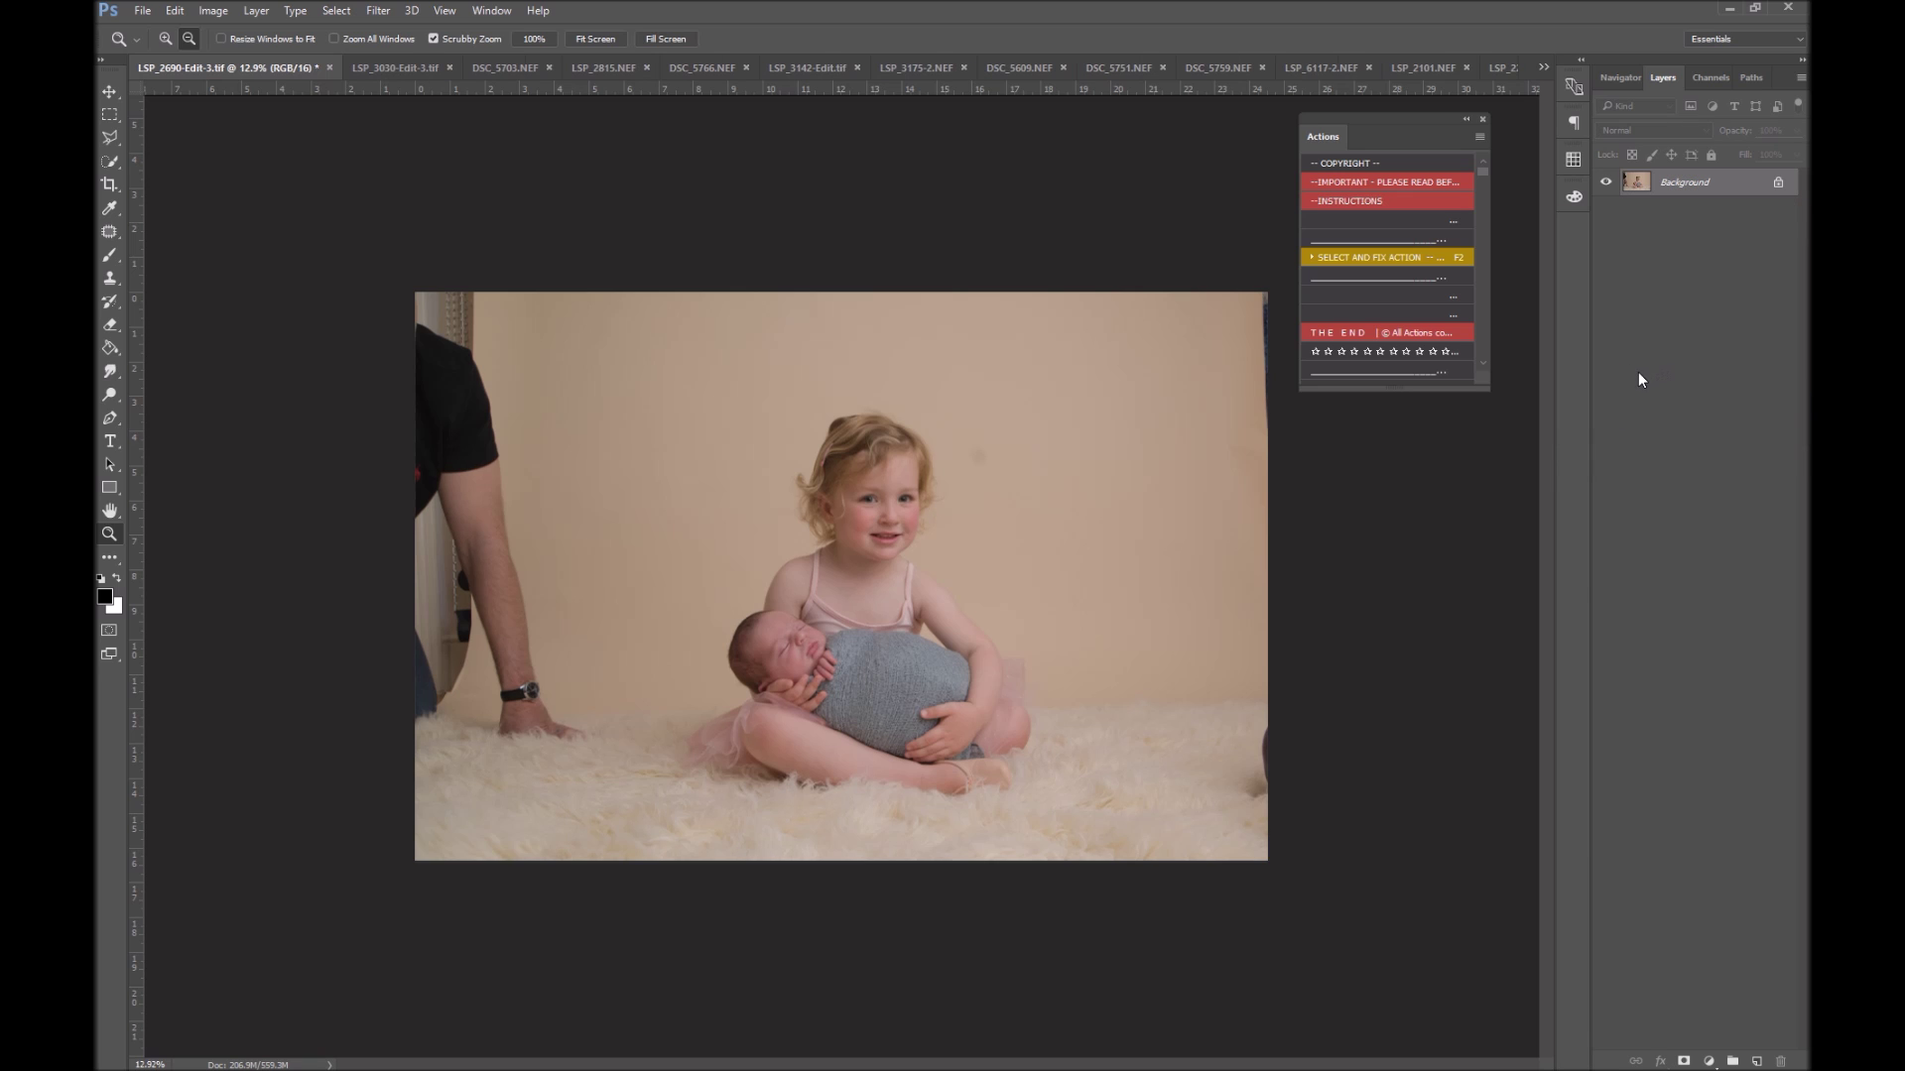
{"action": "key", "text": "ctrl+j"}
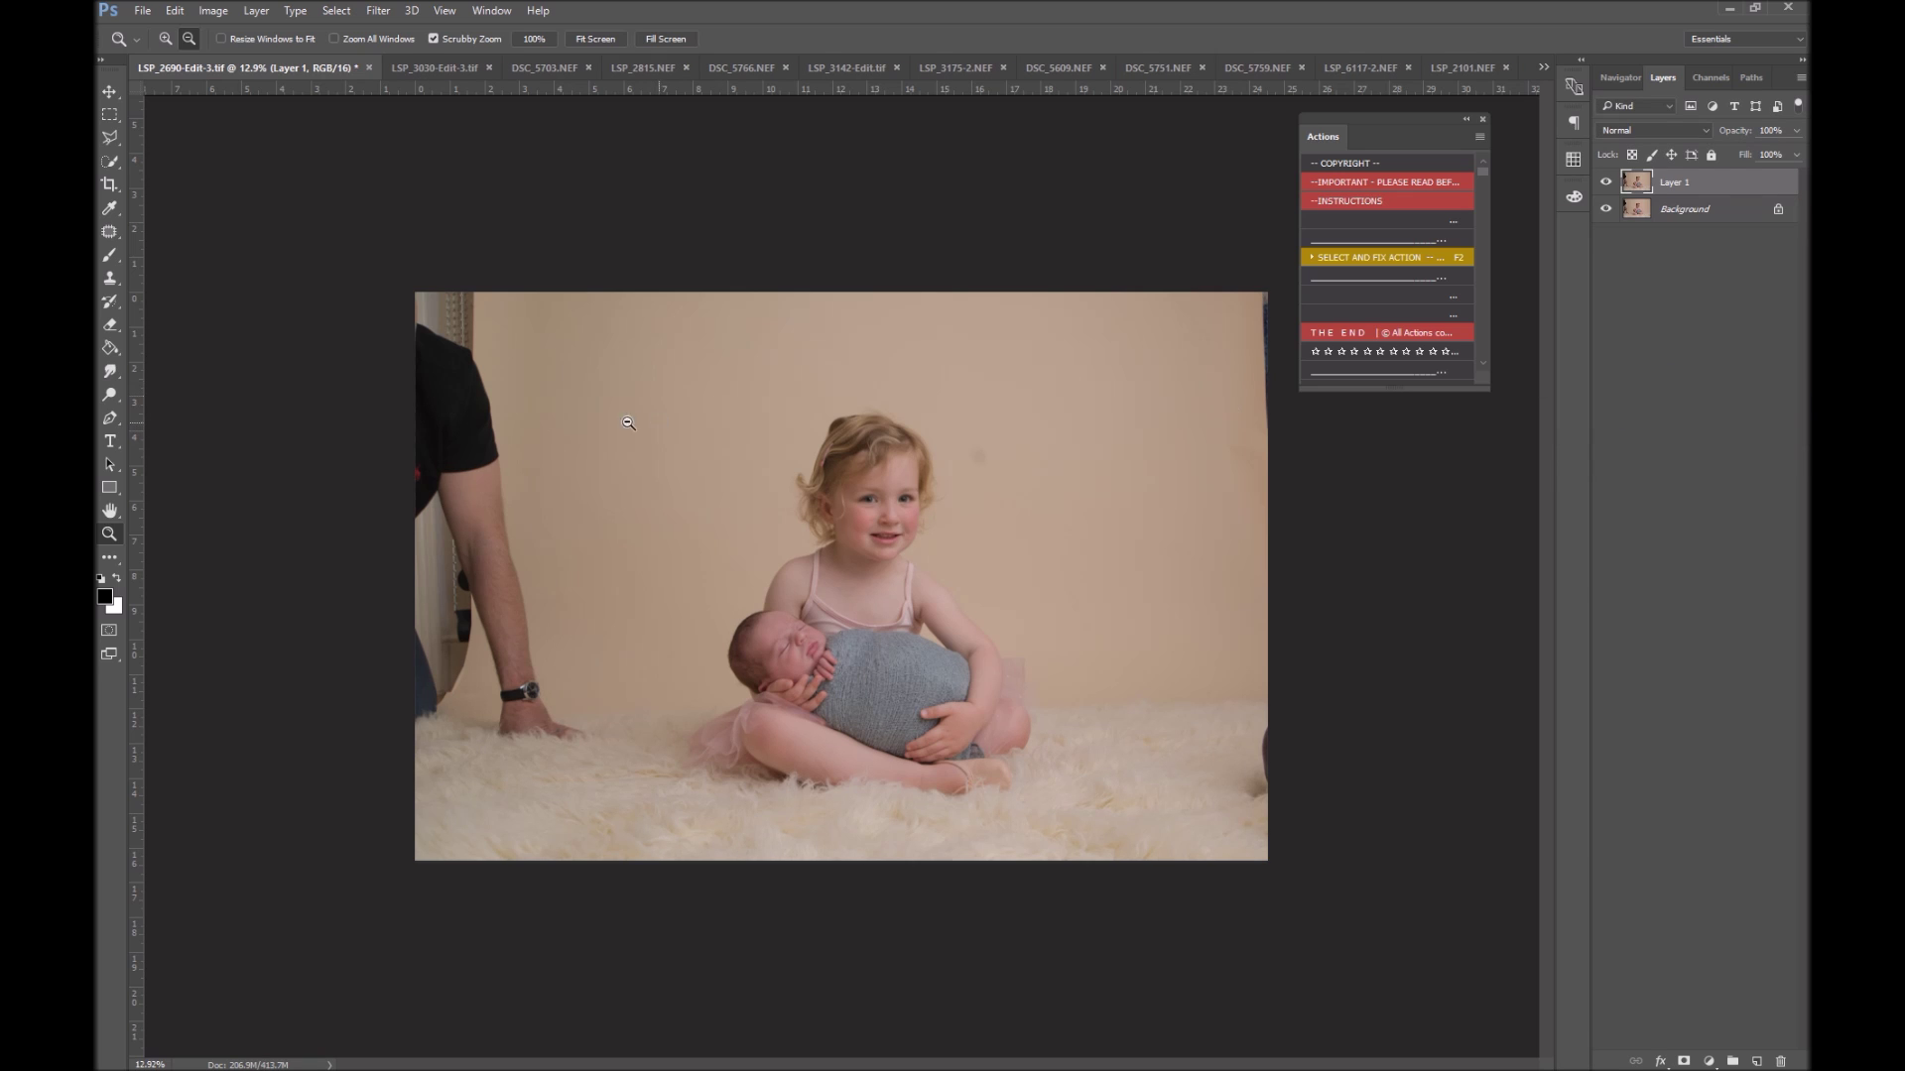
Outline the man and studio edge beside the backdrop with the Patch Tool and fill the area using the Select and Fix action
{"action": "left_click", "coordinate": [111, 234]}
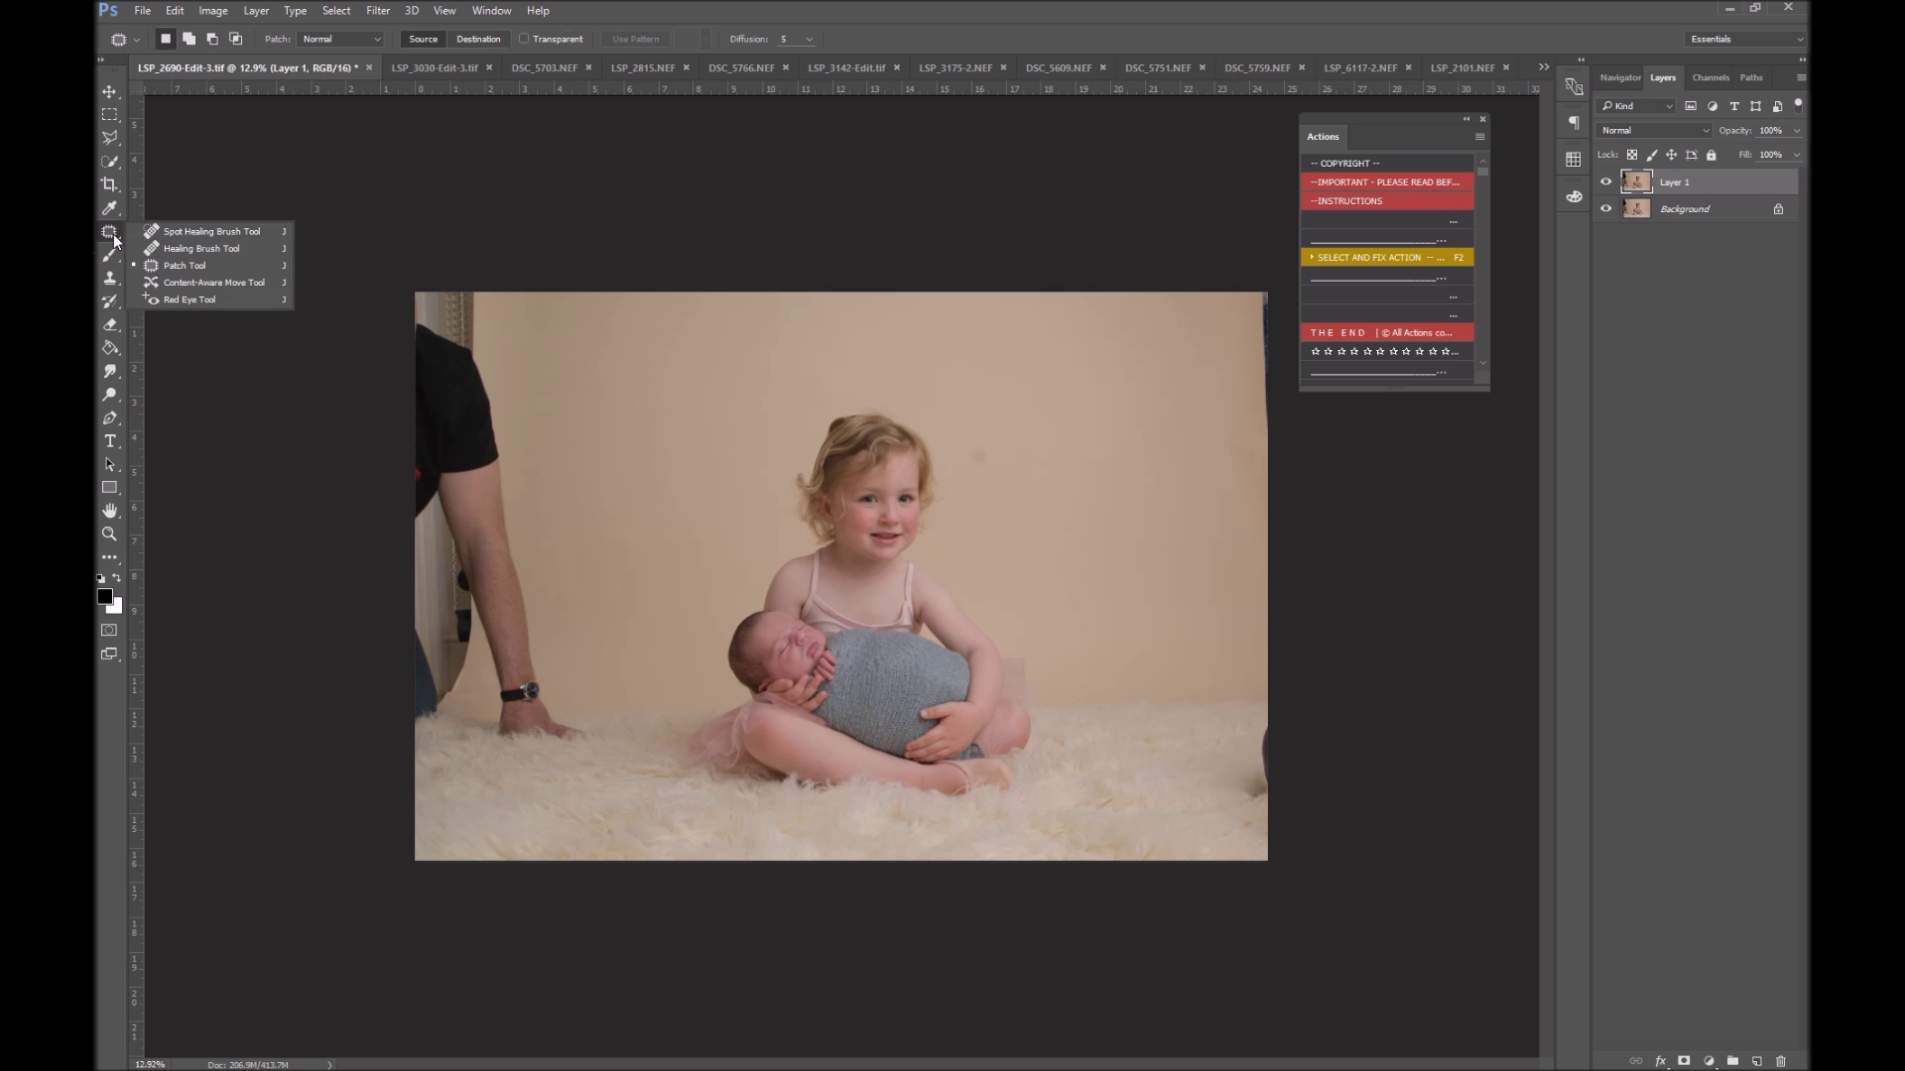
{"action": "left_click", "coordinate": [192, 264]}
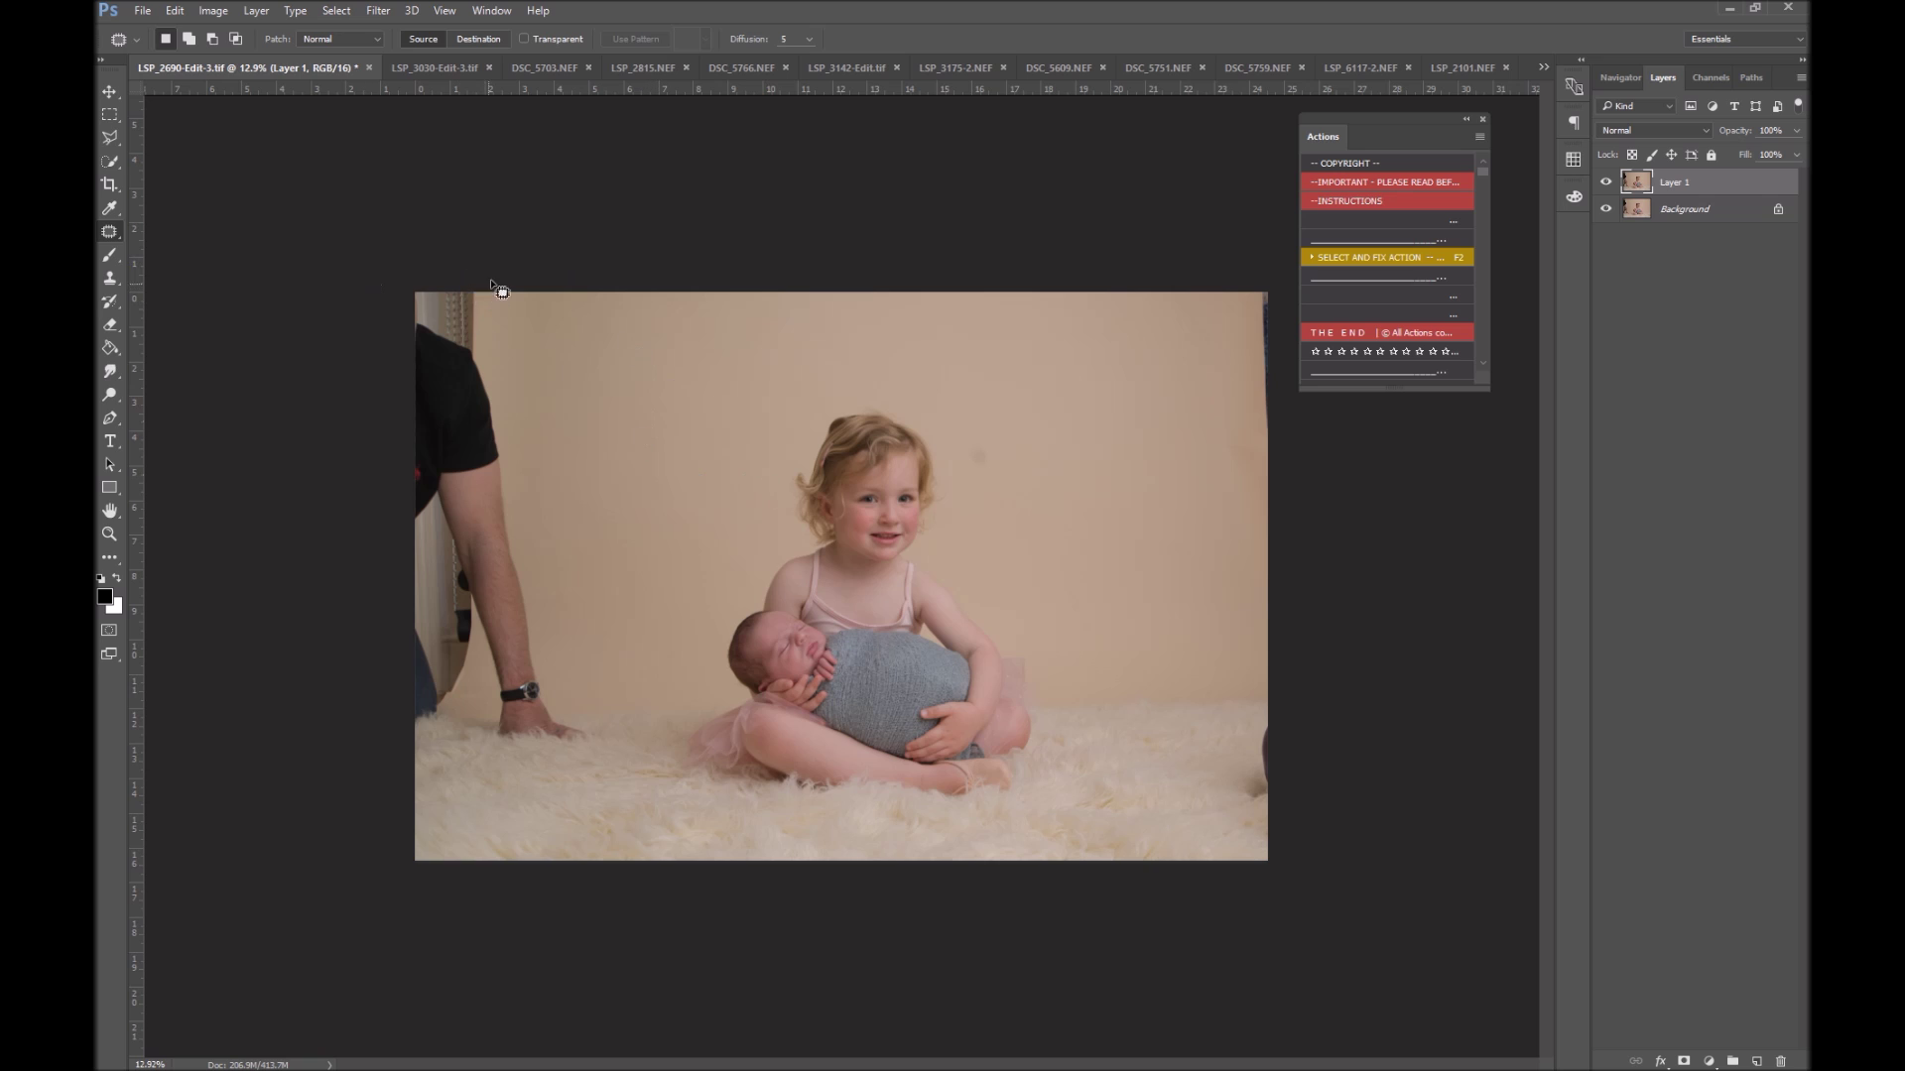
{"action": "mouse_move", "coordinate": [486, 260]}
{"action": "left_mouse_down"}
{"action": "mouse_move", "coordinate": [485, 362]}
{"action": "mouse_move", "coordinate": [546, 653]}
{"action": "mouse_move", "coordinate": [594, 754]}
{"action": "mouse_move", "coordinate": [496, 752]}
{"action": "mouse_move", "coordinate": [481, 687]}
{"action": "mouse_move", "coordinate": [448, 728]}
{"action": "mouse_move", "coordinate": [378, 685]}
{"action": "mouse_move", "coordinate": [268, 255]}
{"action": "mouse_move", "coordinate": [477, 263]}
{"action": "left_mouse_up"}
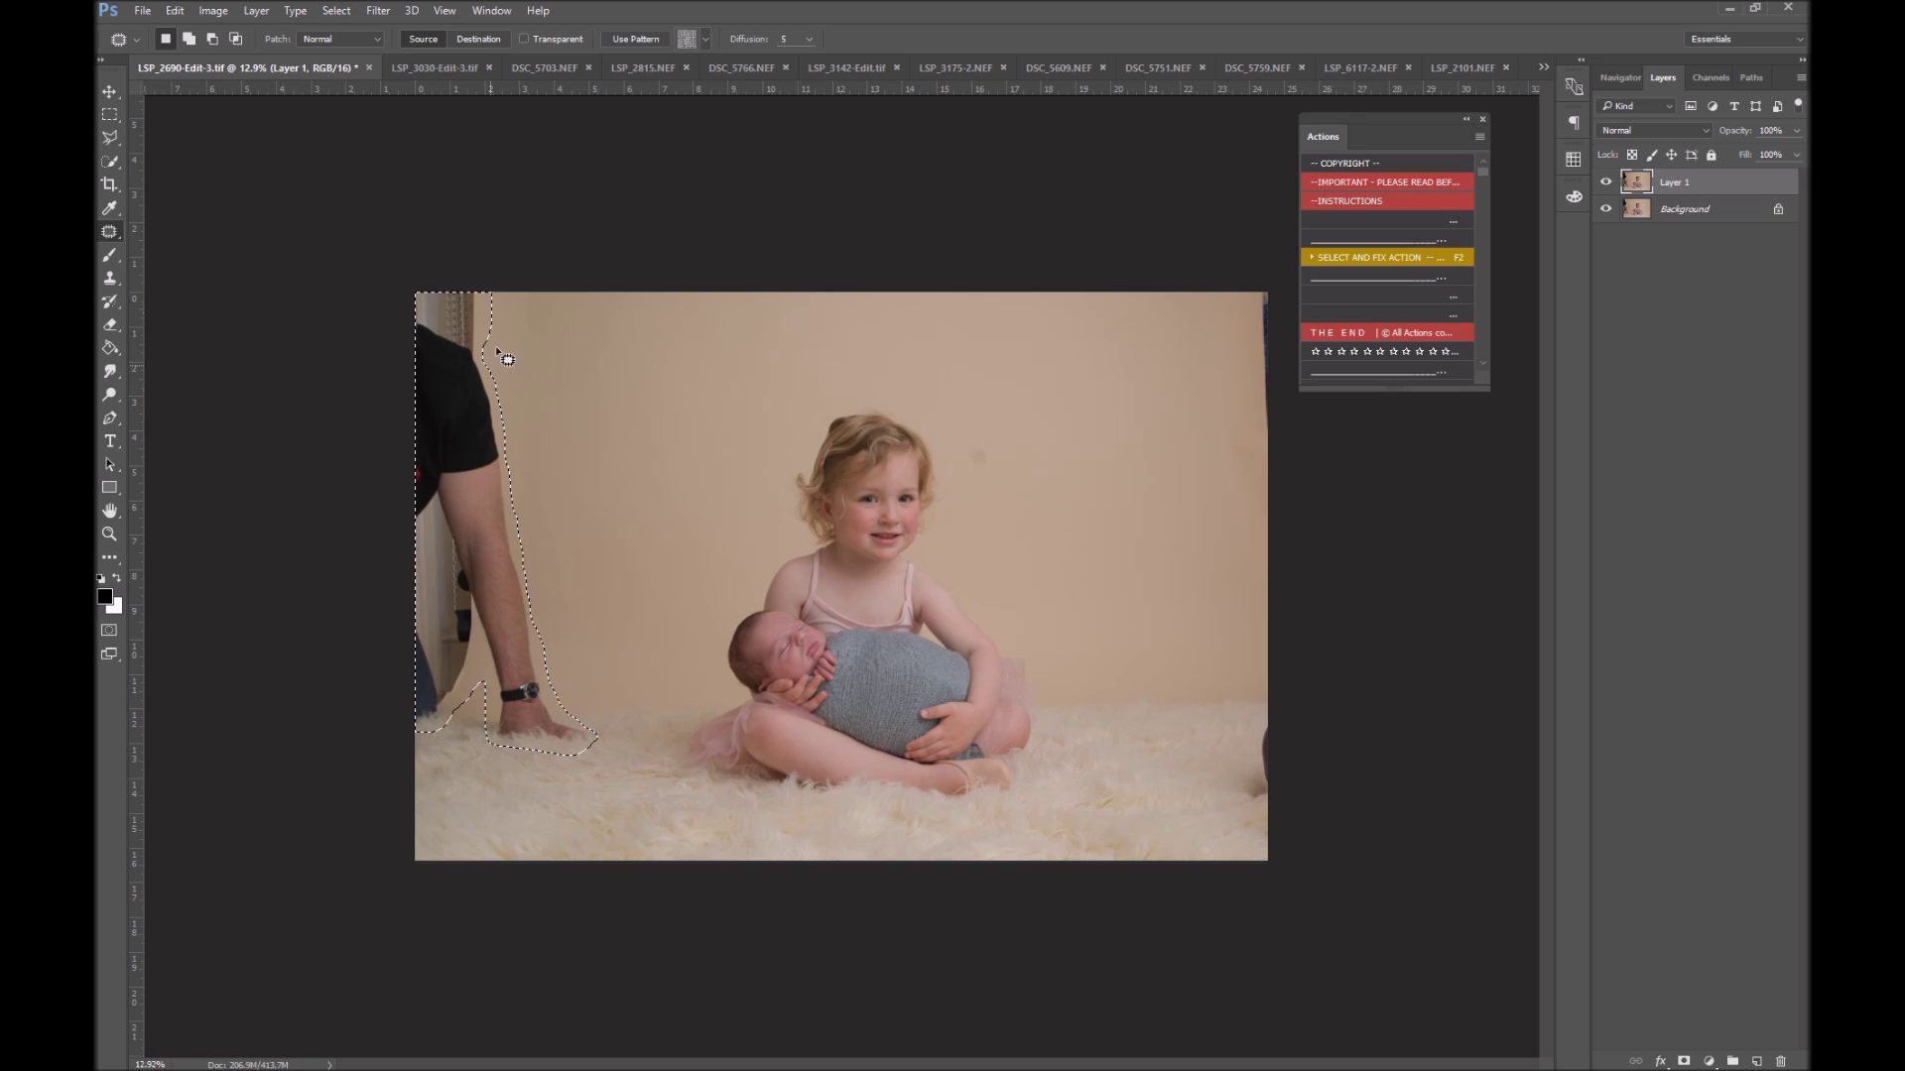
{"action": "left_click", "coordinate": [1399, 257]}
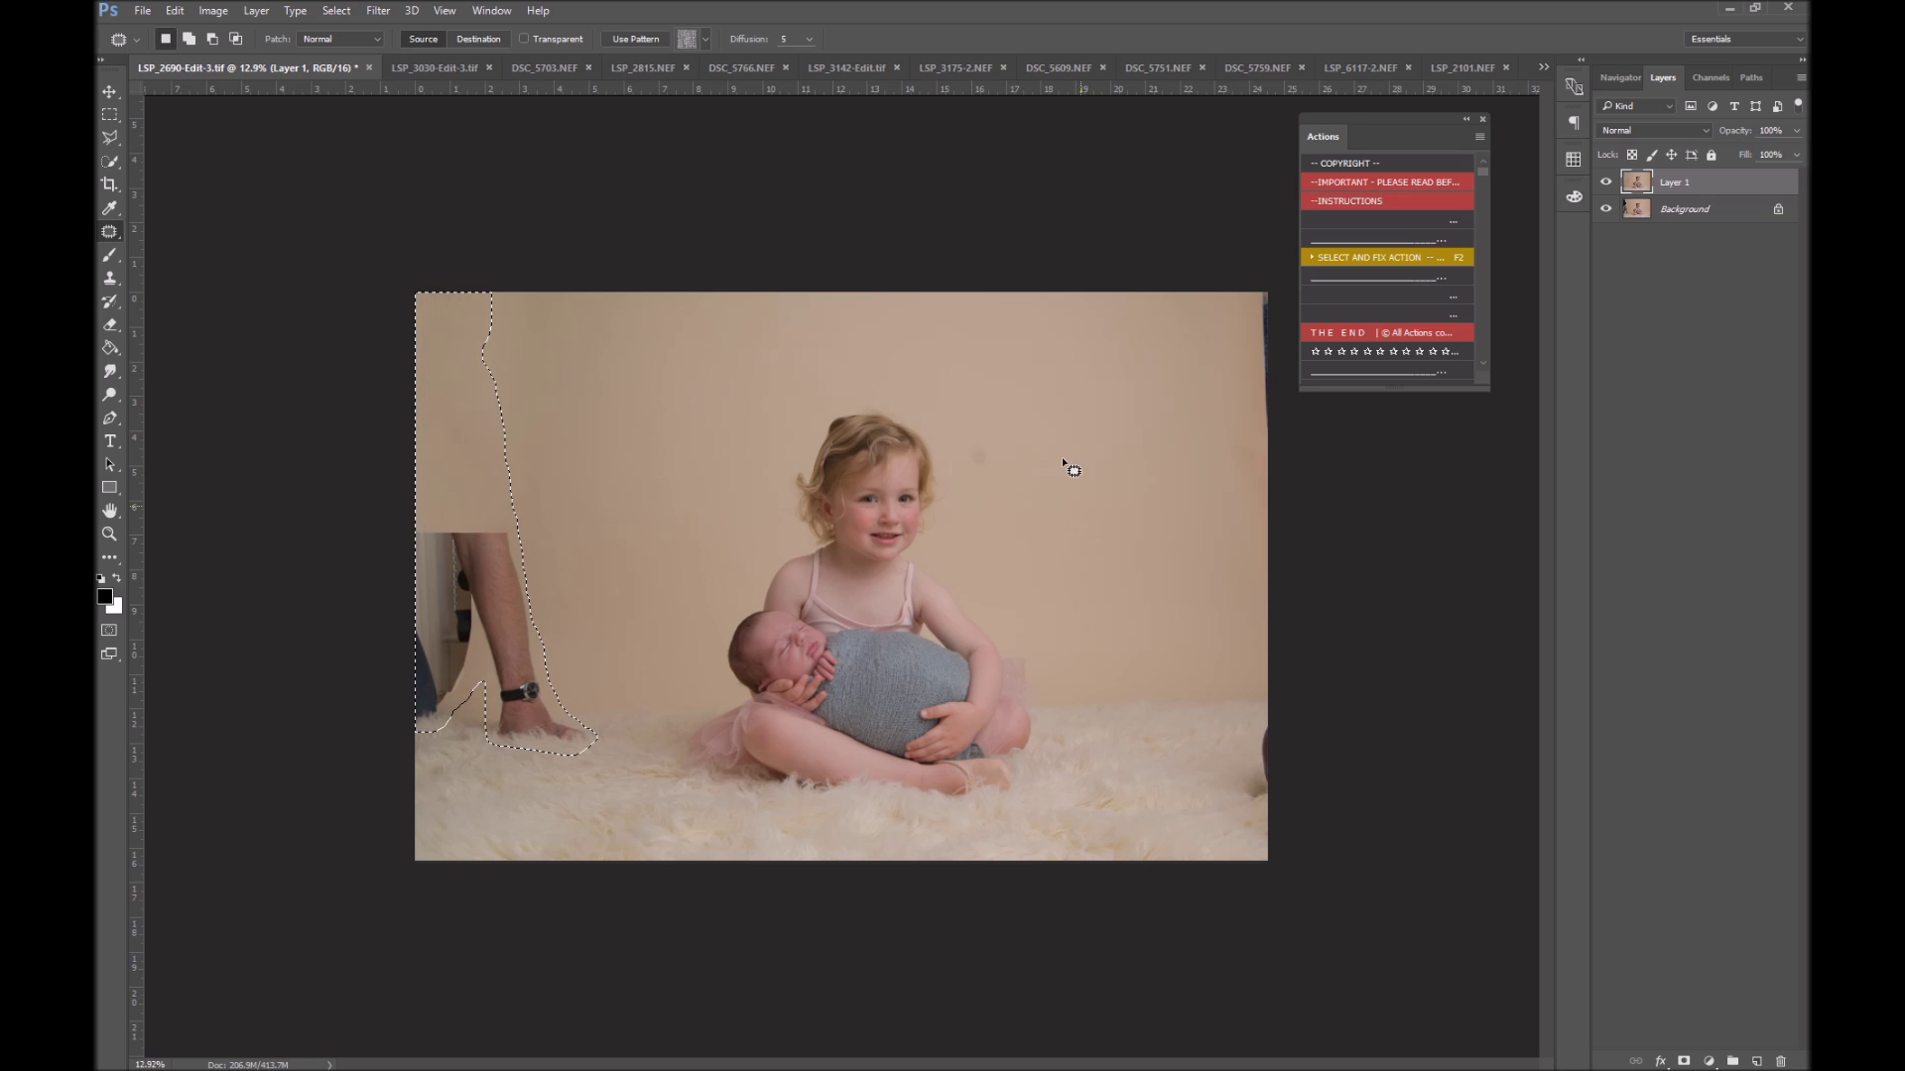
Remove the backdrop spot beside the girl's head and patch the uneven areas where the man was with clean backdrop and rug
{"action": "mouse_move", "coordinate": [997, 437]}
{"action": "left_mouse_down"}
{"action": "mouse_move", "coordinate": [957, 460]}
{"action": "mouse_move", "coordinate": [994, 470]}
{"action": "mouse_move", "coordinate": [989, 424]}
{"action": "left_mouse_up"}
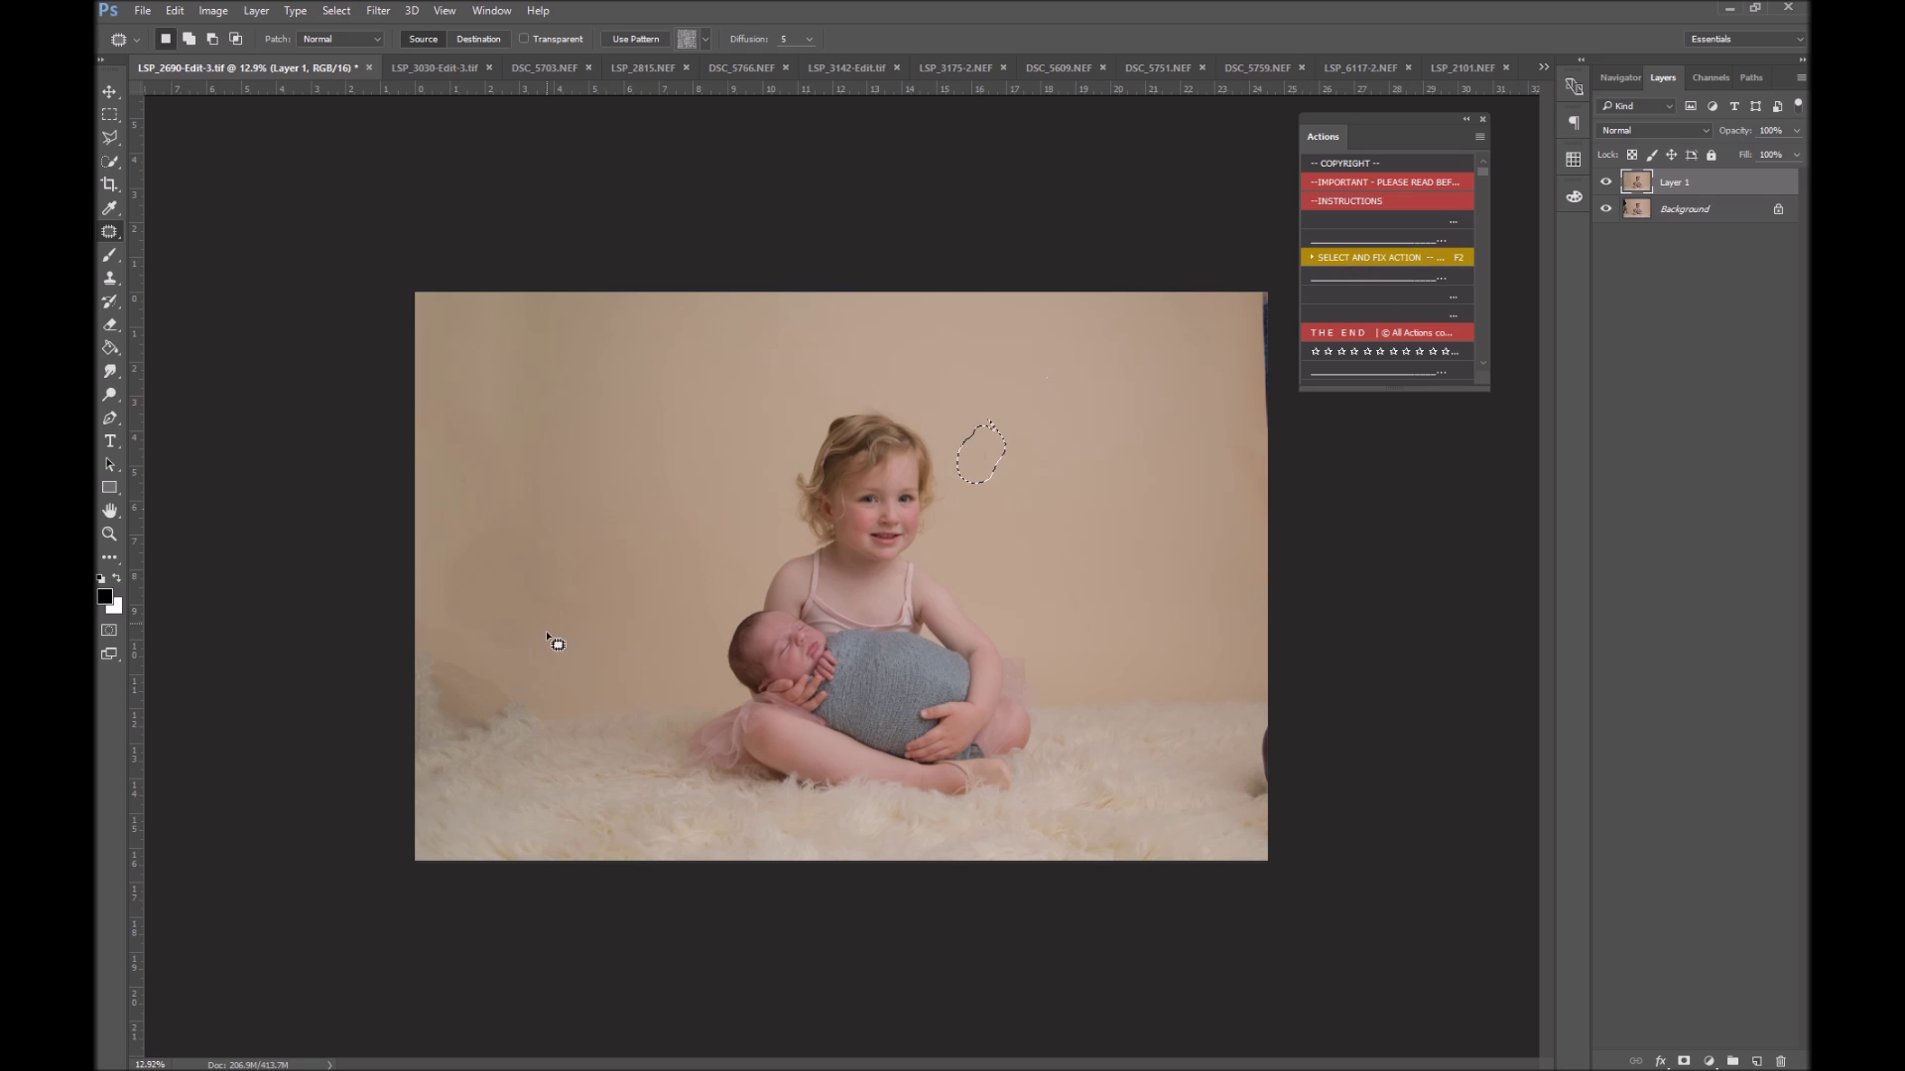
{"action": "mouse_move", "coordinate": [533, 573]}
{"action": "left_mouse_down"}
{"action": "mouse_move", "coordinate": [524, 680]}
{"action": "mouse_move", "coordinate": [447, 756]}
{"action": "mouse_move", "coordinate": [407, 591]}
{"action": "left_mouse_up"}
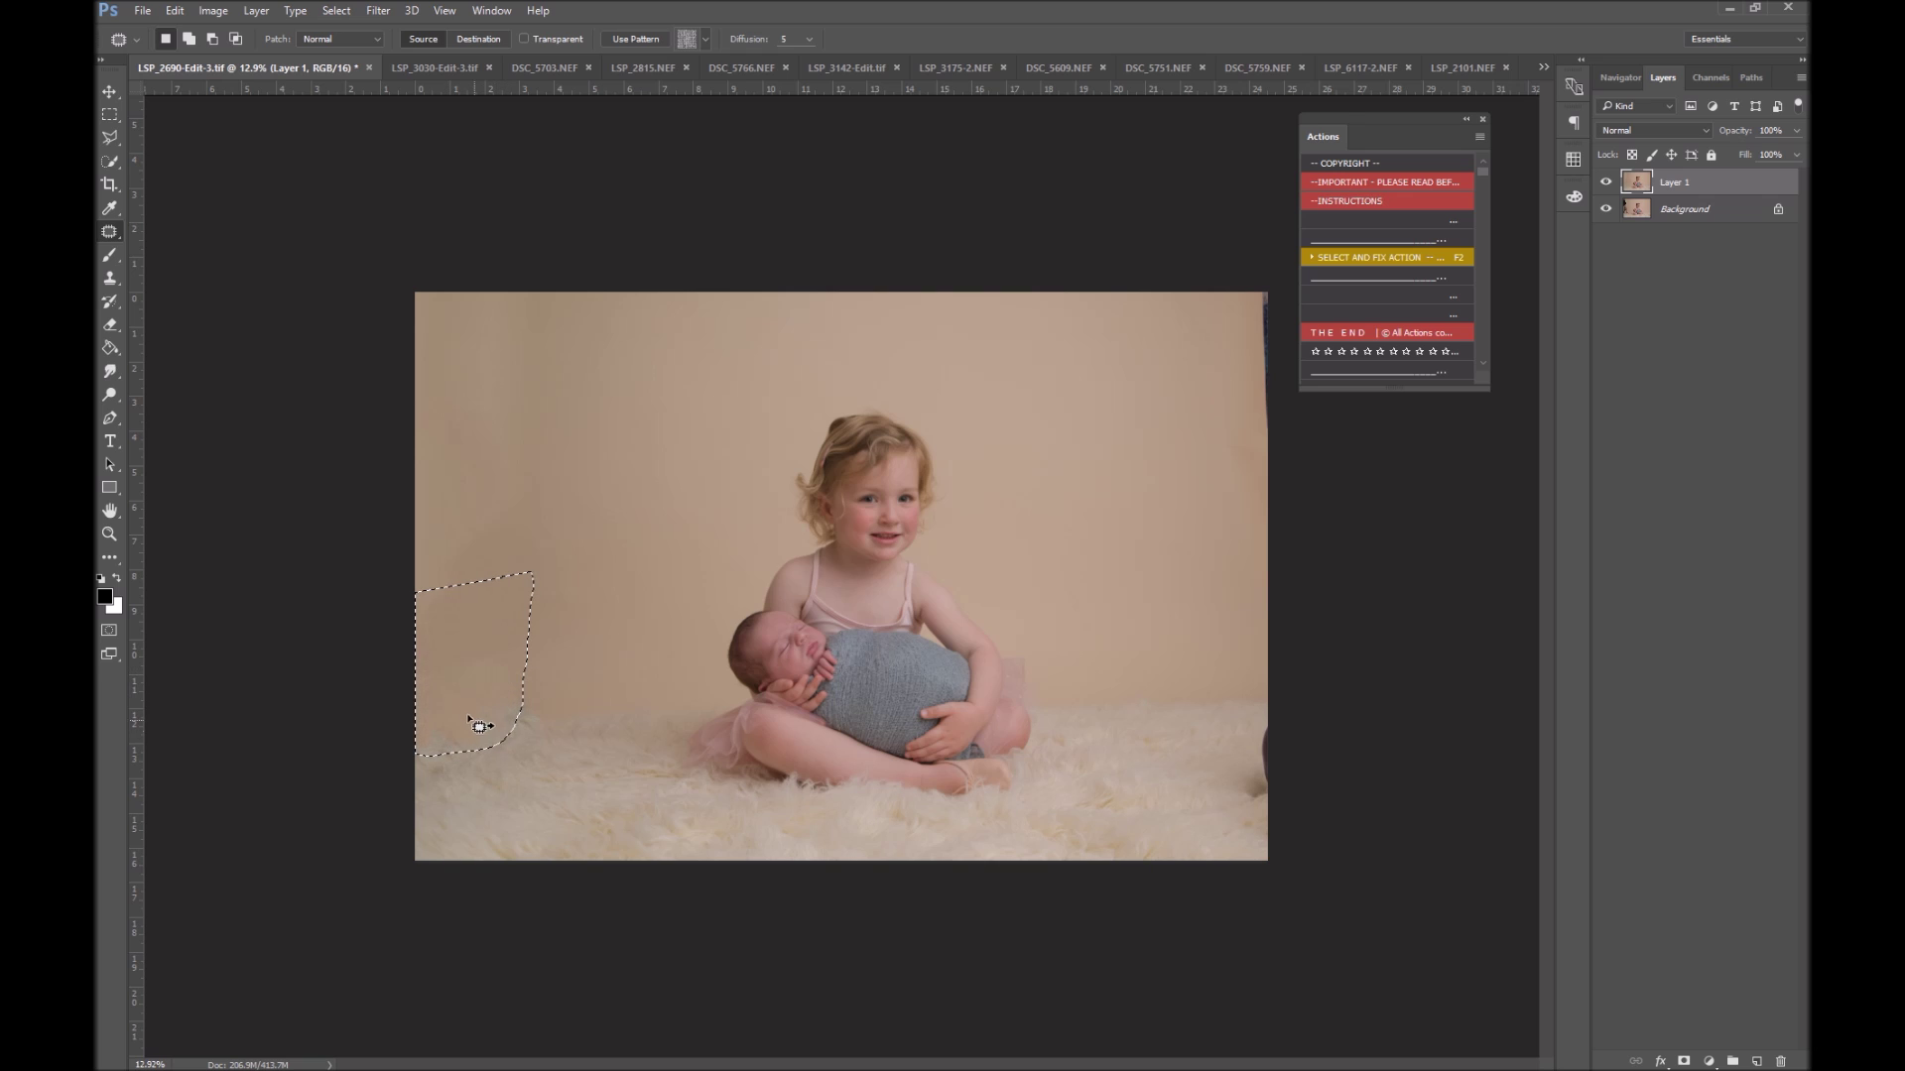
{"action": "left_click_drag", "start_coordinate": [474, 719], "coordinate": [605, 716]}
{"action": "mouse_move", "coordinate": [552, 621]}
{"action": "left_mouse_down"}
{"action": "mouse_move", "coordinate": [553, 437]}
{"action": "mouse_move", "coordinate": [540, 627]}
{"action": "left_mouse_up"}
{"action": "left_click_drag", "start_coordinate": [486, 566], "coordinate": [631, 533]}
{"action": "mouse_move", "coordinate": [534, 333]}
{"action": "left_mouse_down"}
{"action": "mouse_move", "coordinate": [422, 498]}
{"action": "mouse_move", "coordinate": [525, 318]}
{"action": "left_mouse_up"}
{"action": "left_click_drag", "start_coordinate": [501, 482], "coordinate": [662, 415]}
Outline the dark remnants along the photo's right edge and fill them using the Select and Fix action
{"action": "mouse_move", "coordinate": [1310, 724]}
{"action": "left_mouse_down"}
{"action": "mouse_move", "coordinate": [1252, 738]}
{"action": "mouse_move", "coordinate": [1314, 813]}
{"action": "mouse_move", "coordinate": [1197, 792]}
{"action": "mouse_move", "coordinate": [1295, 803]}
{"action": "mouse_move", "coordinate": [1246, 799]}
{"action": "mouse_move", "coordinate": [1254, 727]}
{"action": "mouse_move", "coordinate": [1313, 723]}
{"action": "left_mouse_up"}
{"action": "left_click_drag", "start_coordinate": [1276, 307], "coordinate": [1269, 520]}
{"action": "left_click", "coordinate": [1367, 257]}
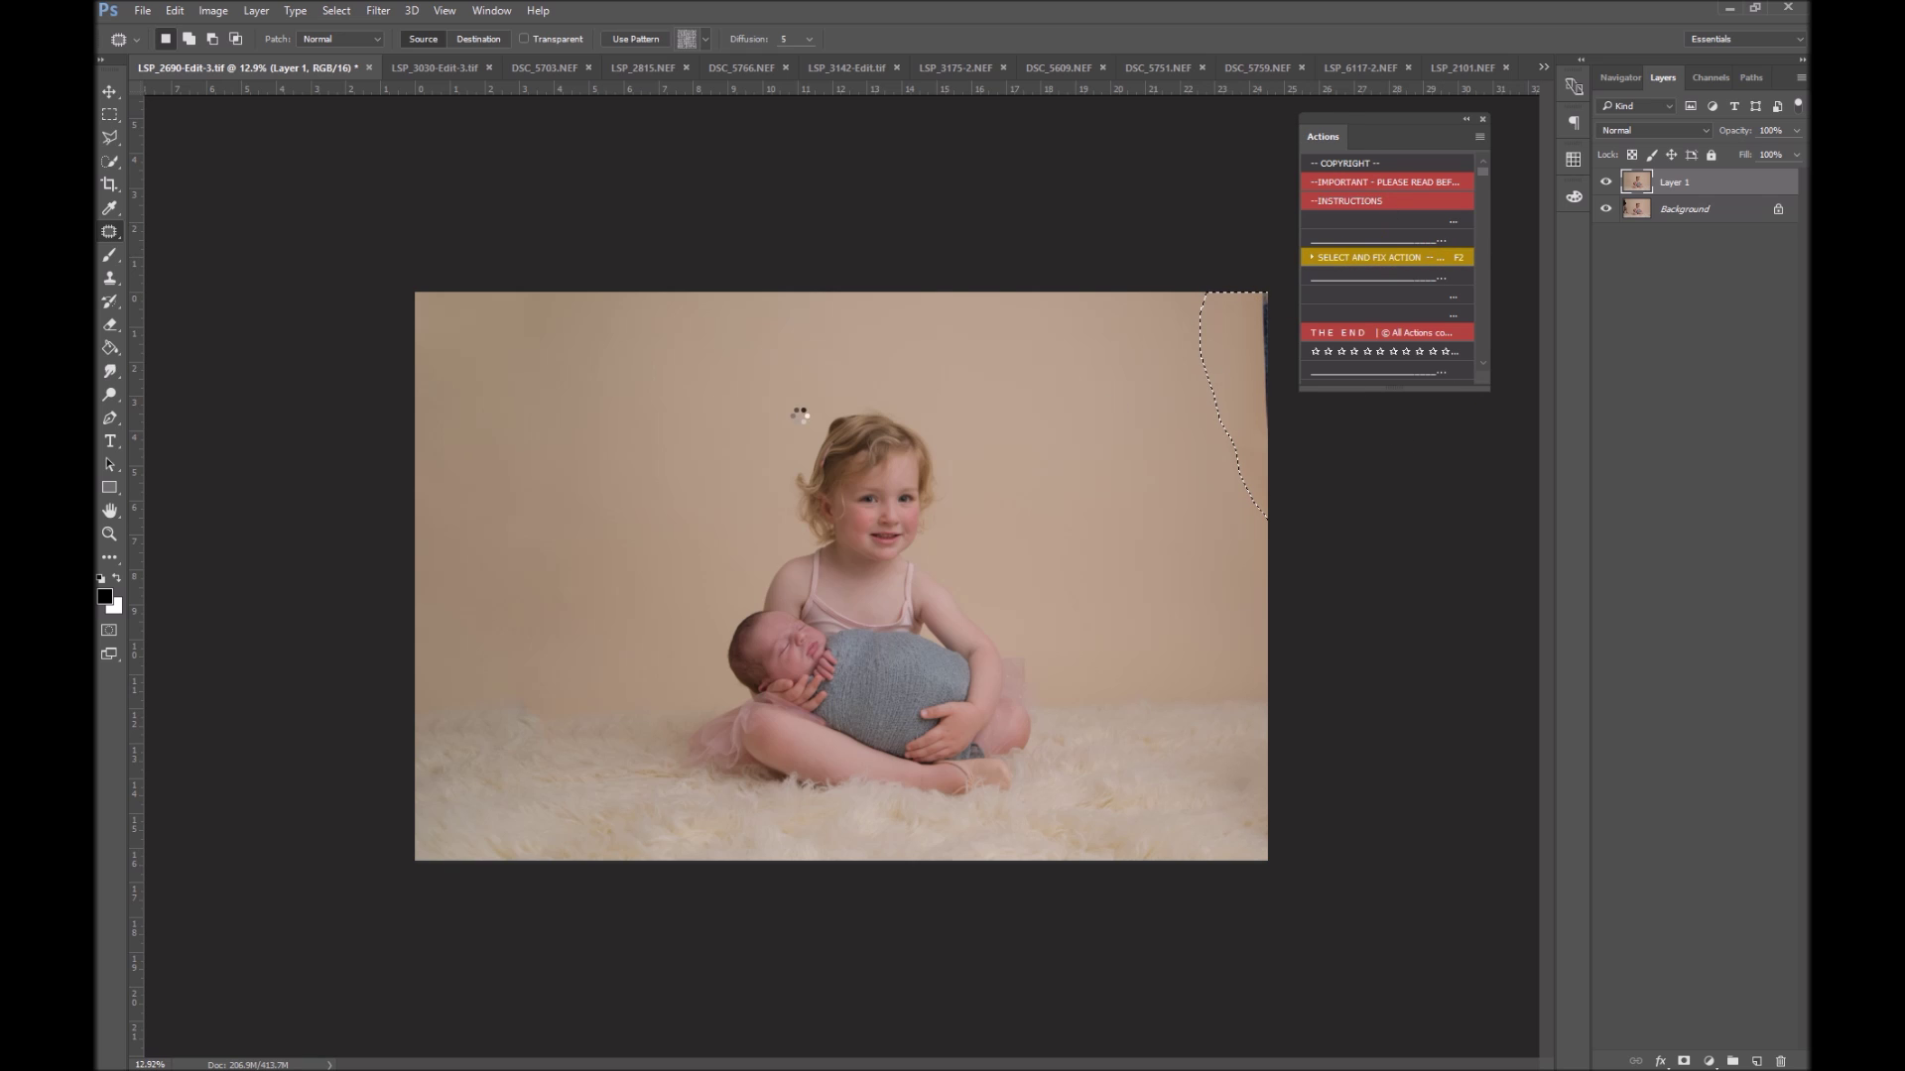
Toggle the visibility of Layer 1 to compare the photo before and after the retouching
{"action": "left_click", "coordinate": [1606, 182]}
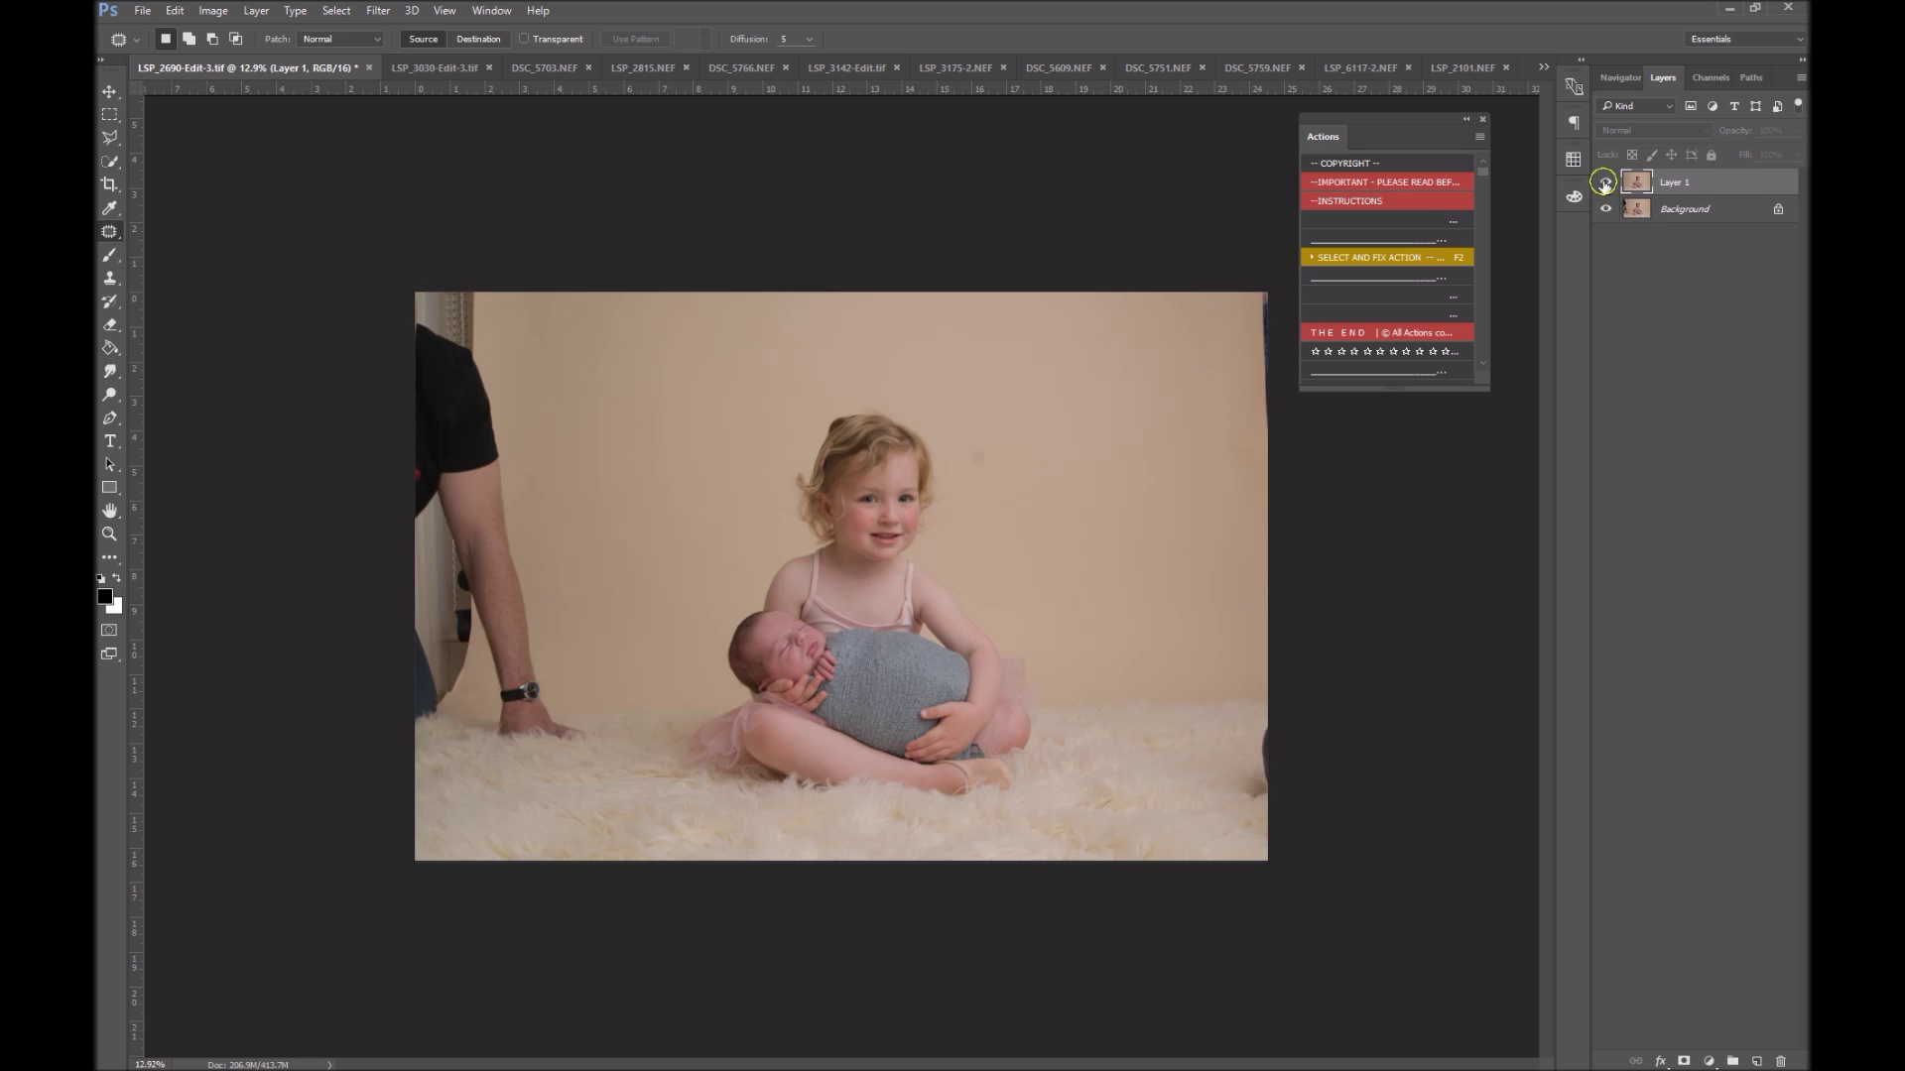
{"action": "left_click", "coordinate": [1605, 182]}
{"action": "left_click", "coordinate": [1605, 183]}
{"action": "left_click", "coordinate": [1605, 183]}
In LSP_3030-Edit-3.tif, duplicate the background layer and fill the studio clutter beside the backdrop using the Select and Fix action
{"action": "left_click", "coordinate": [395, 68]}
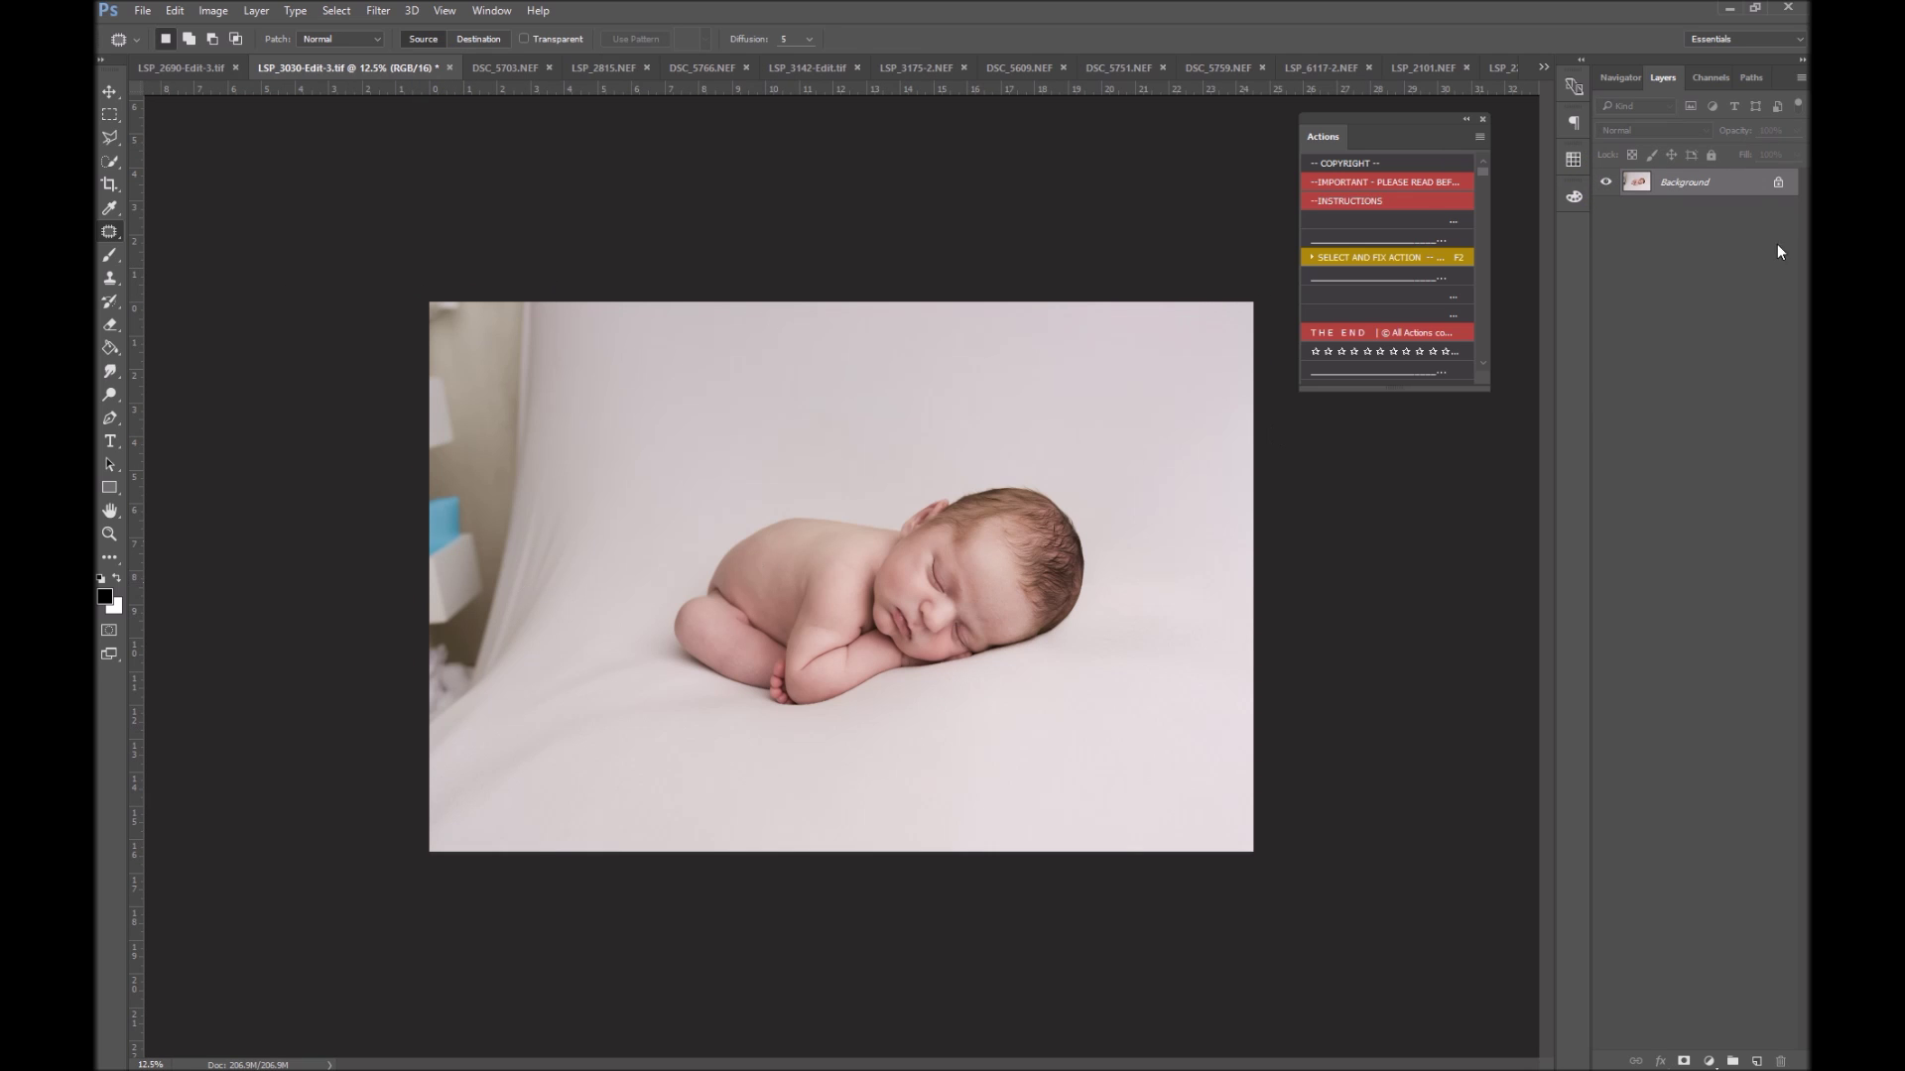
{"action": "key", "text": "ctrl+j"}
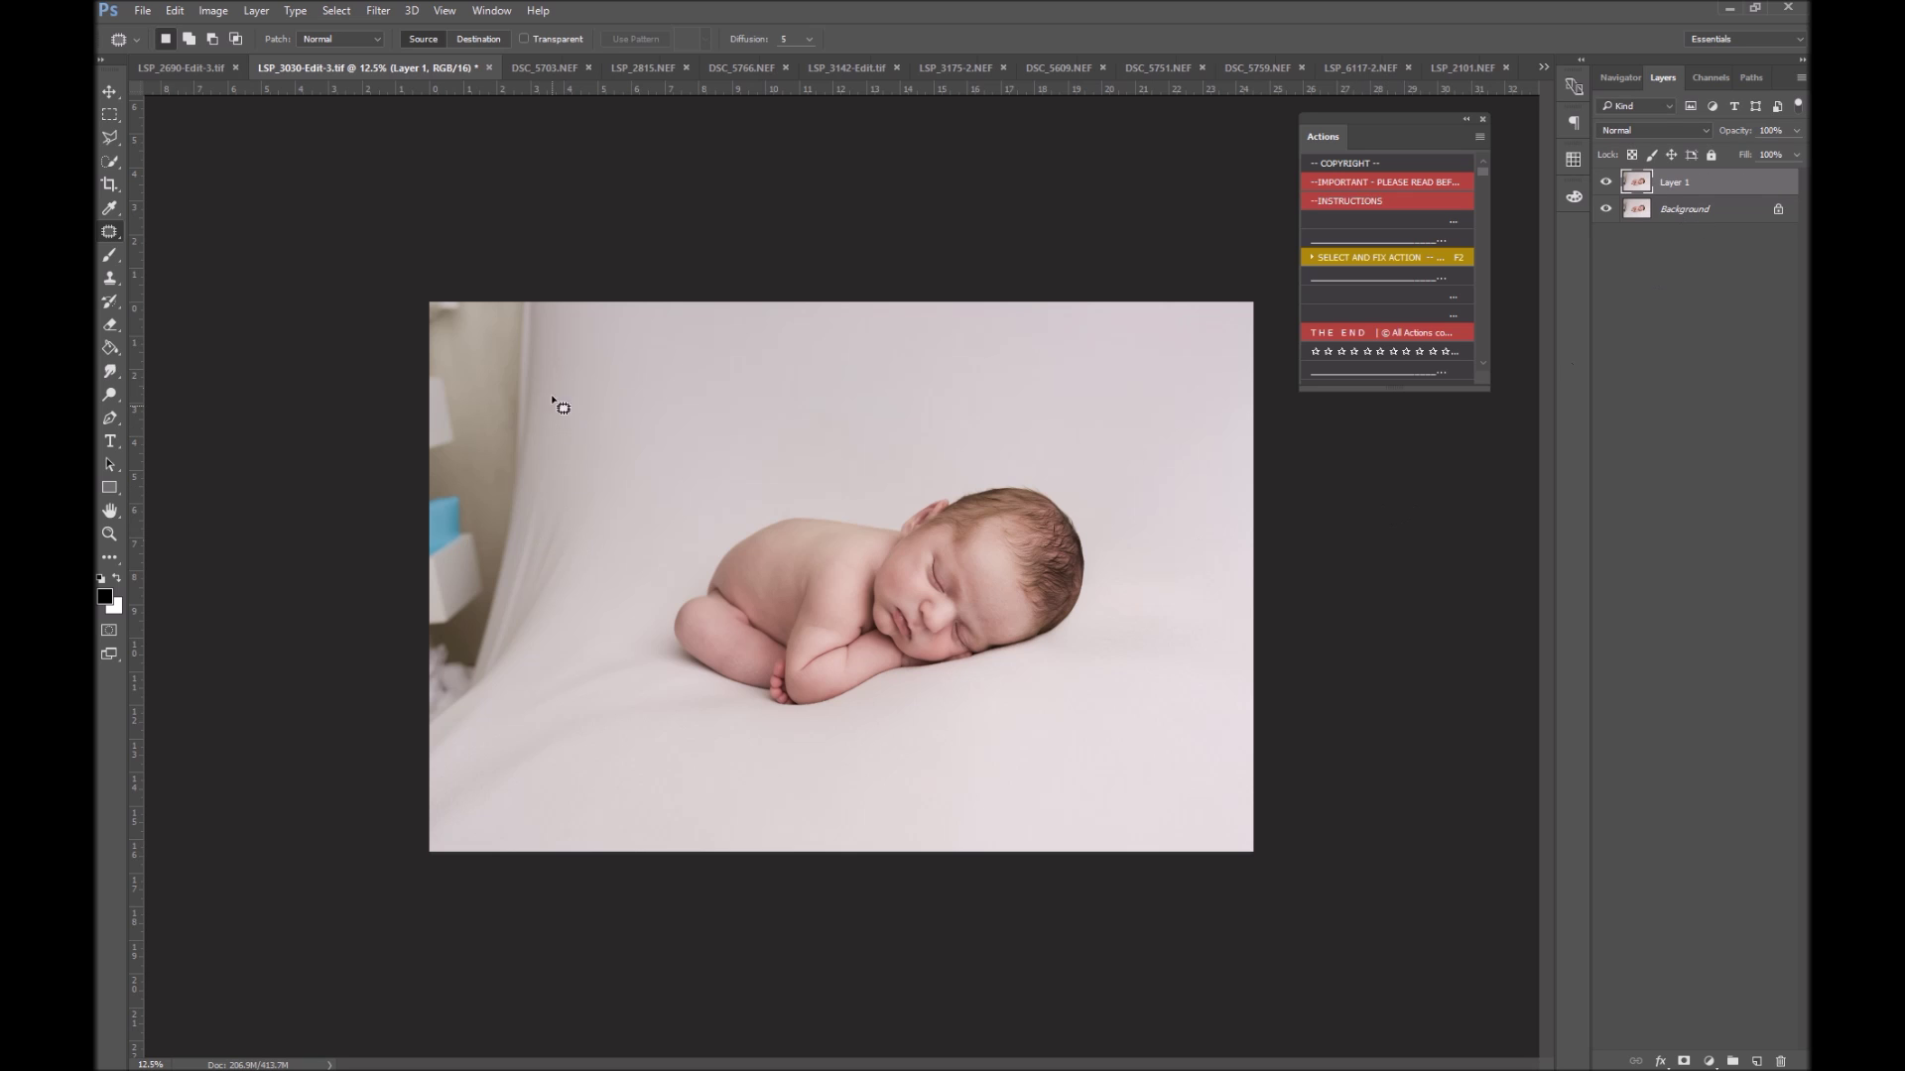
{"action": "mouse_move", "coordinate": [571, 296]}
{"action": "left_mouse_down"}
{"action": "mouse_move", "coordinate": [592, 527]}
{"action": "mouse_move", "coordinate": [557, 658]}
{"action": "mouse_move", "coordinate": [402, 769]}
{"action": "left_mouse_up"}
{"action": "left_click", "coordinate": [1382, 257]}
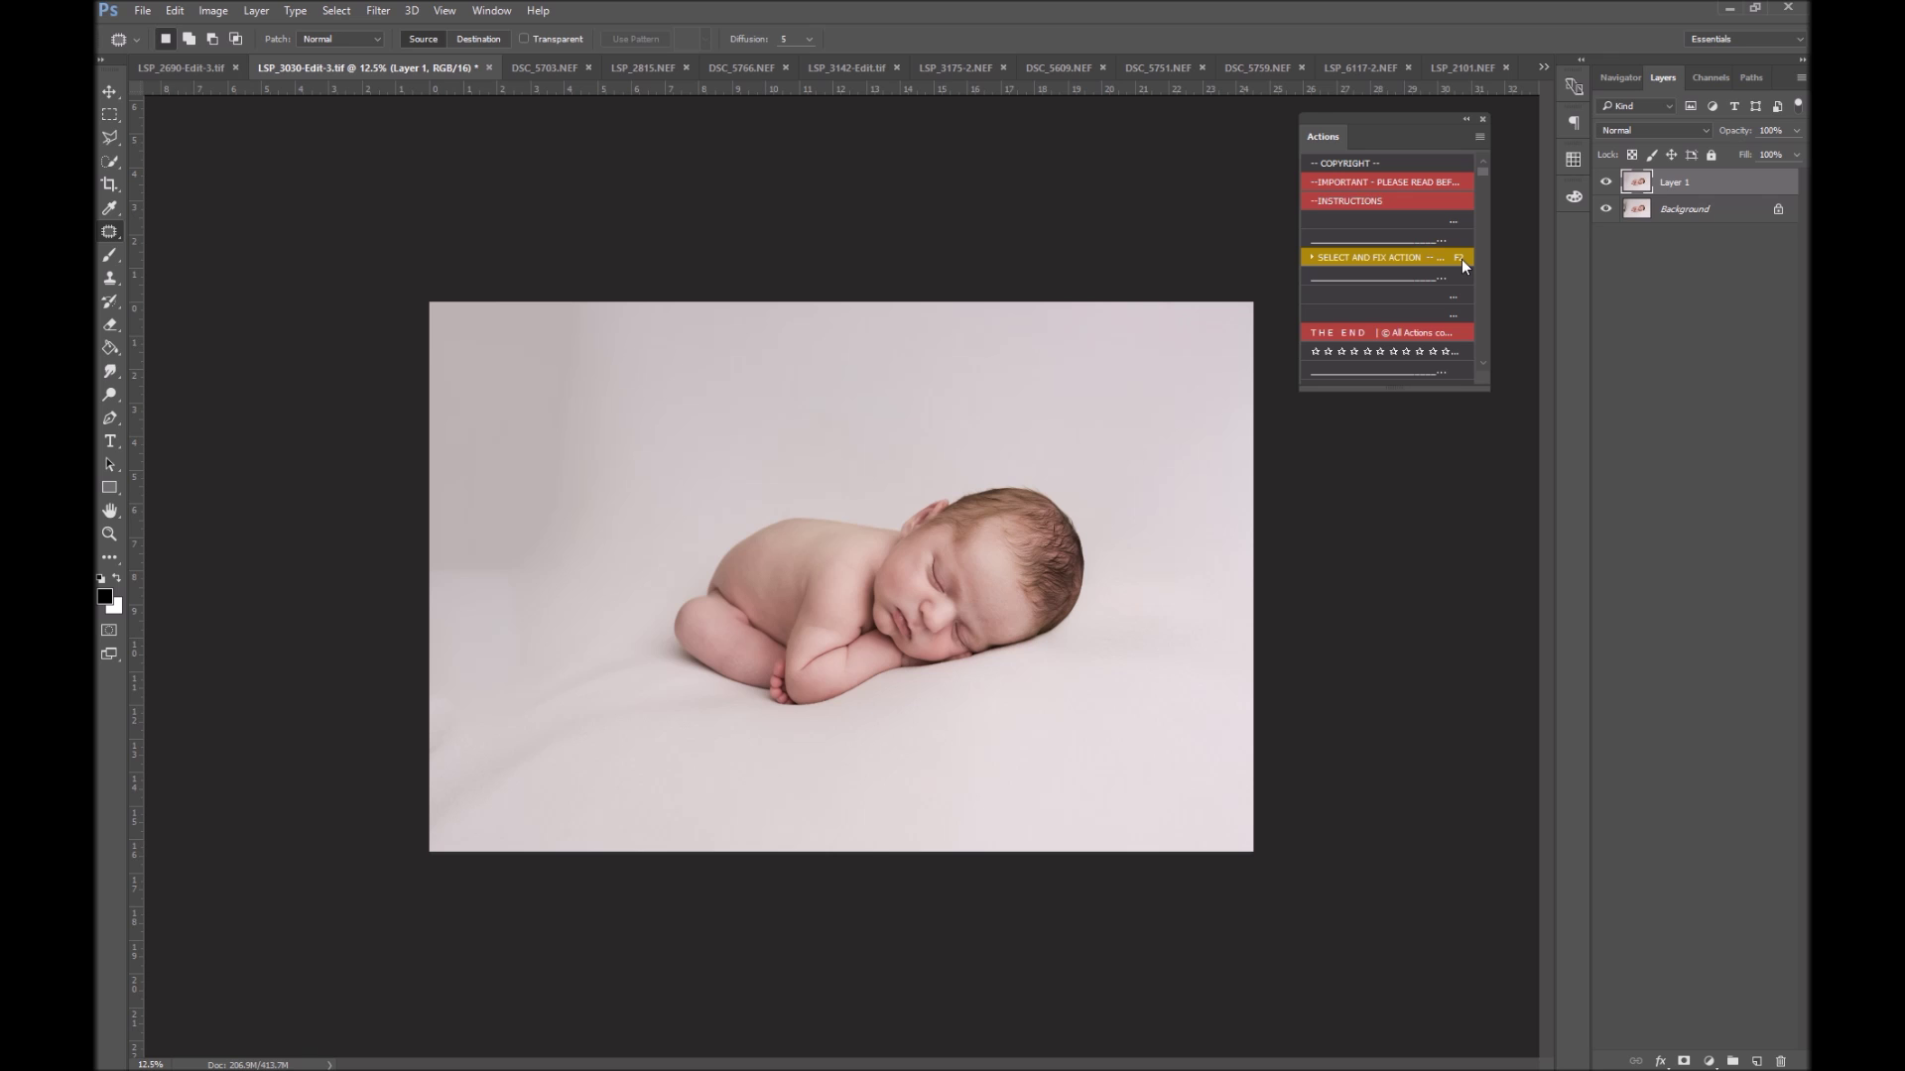
Turn off Button Mode for the actions and widen the list to show the full action names
{"action": "left_click", "coordinate": [1479, 136]}
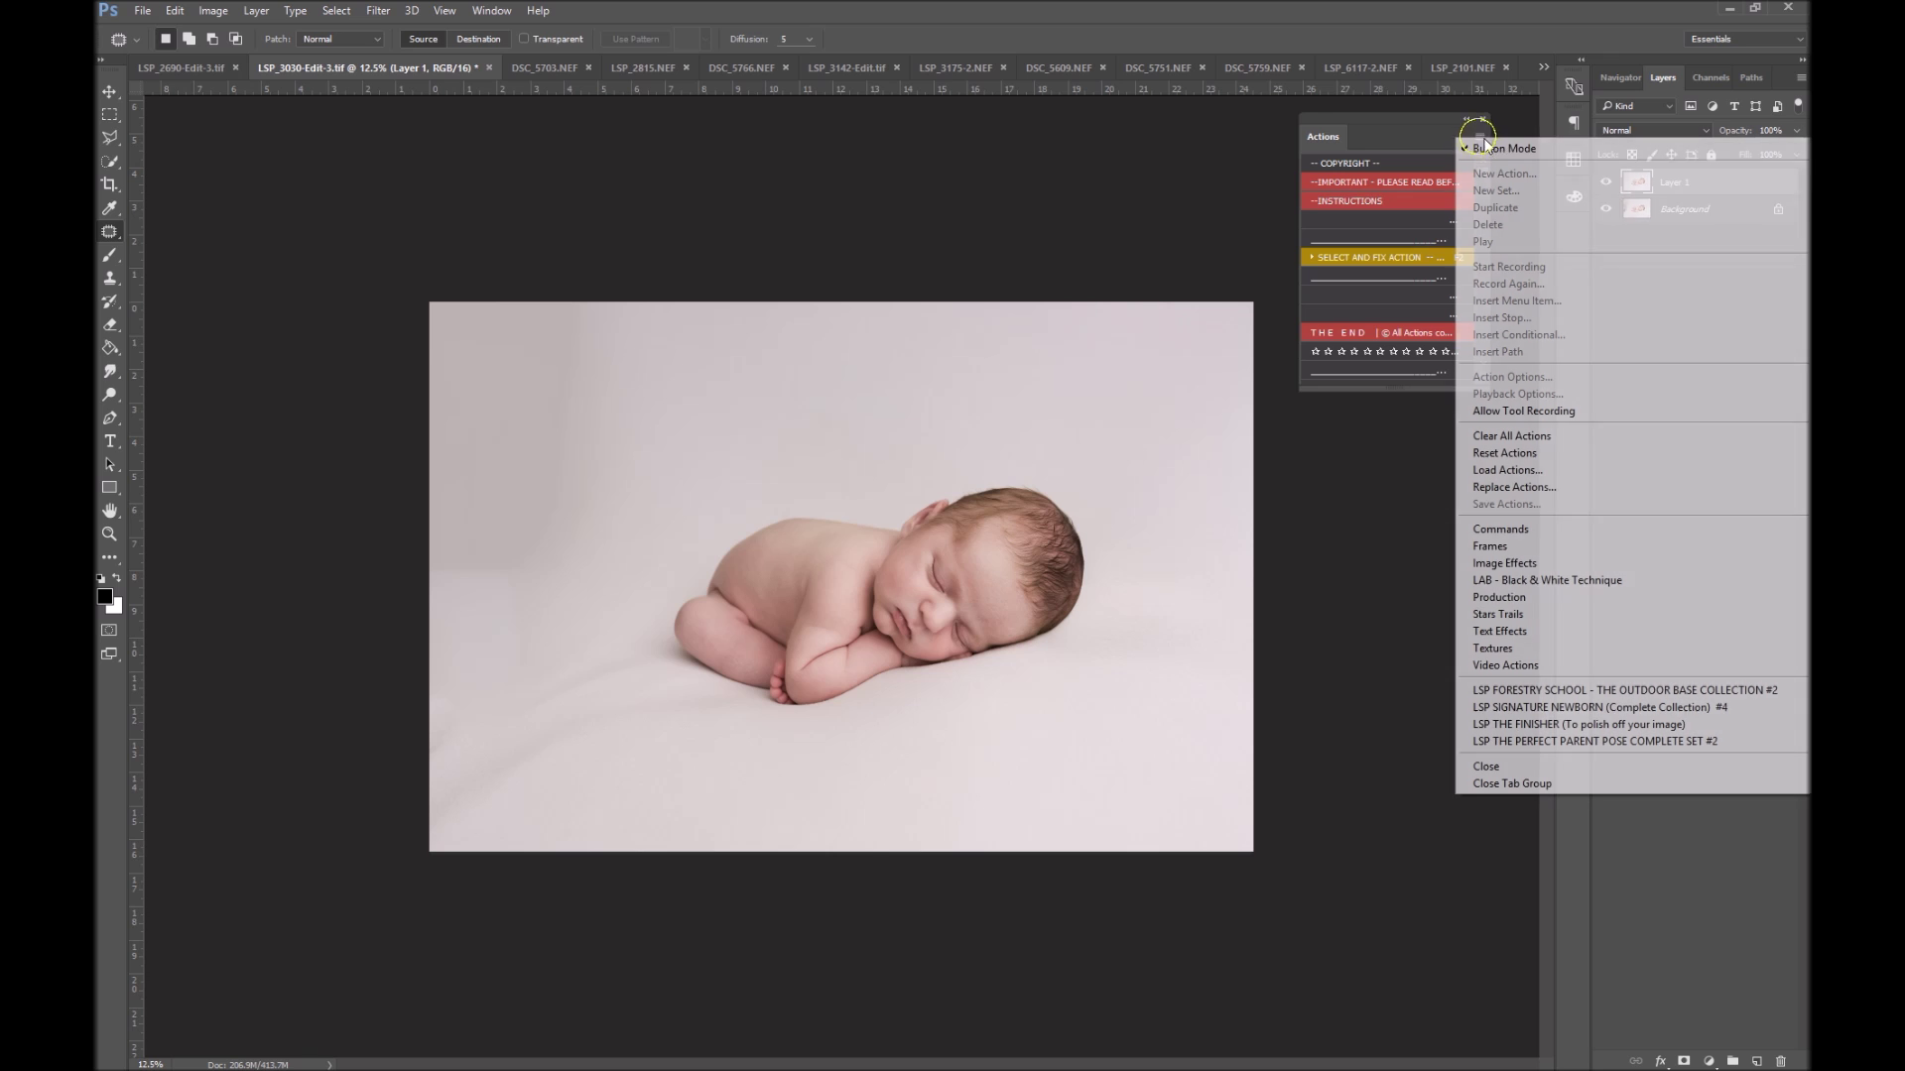
{"action": "left_click", "coordinate": [1488, 150]}
{"action": "double_click", "coordinate": [1441, 279]}
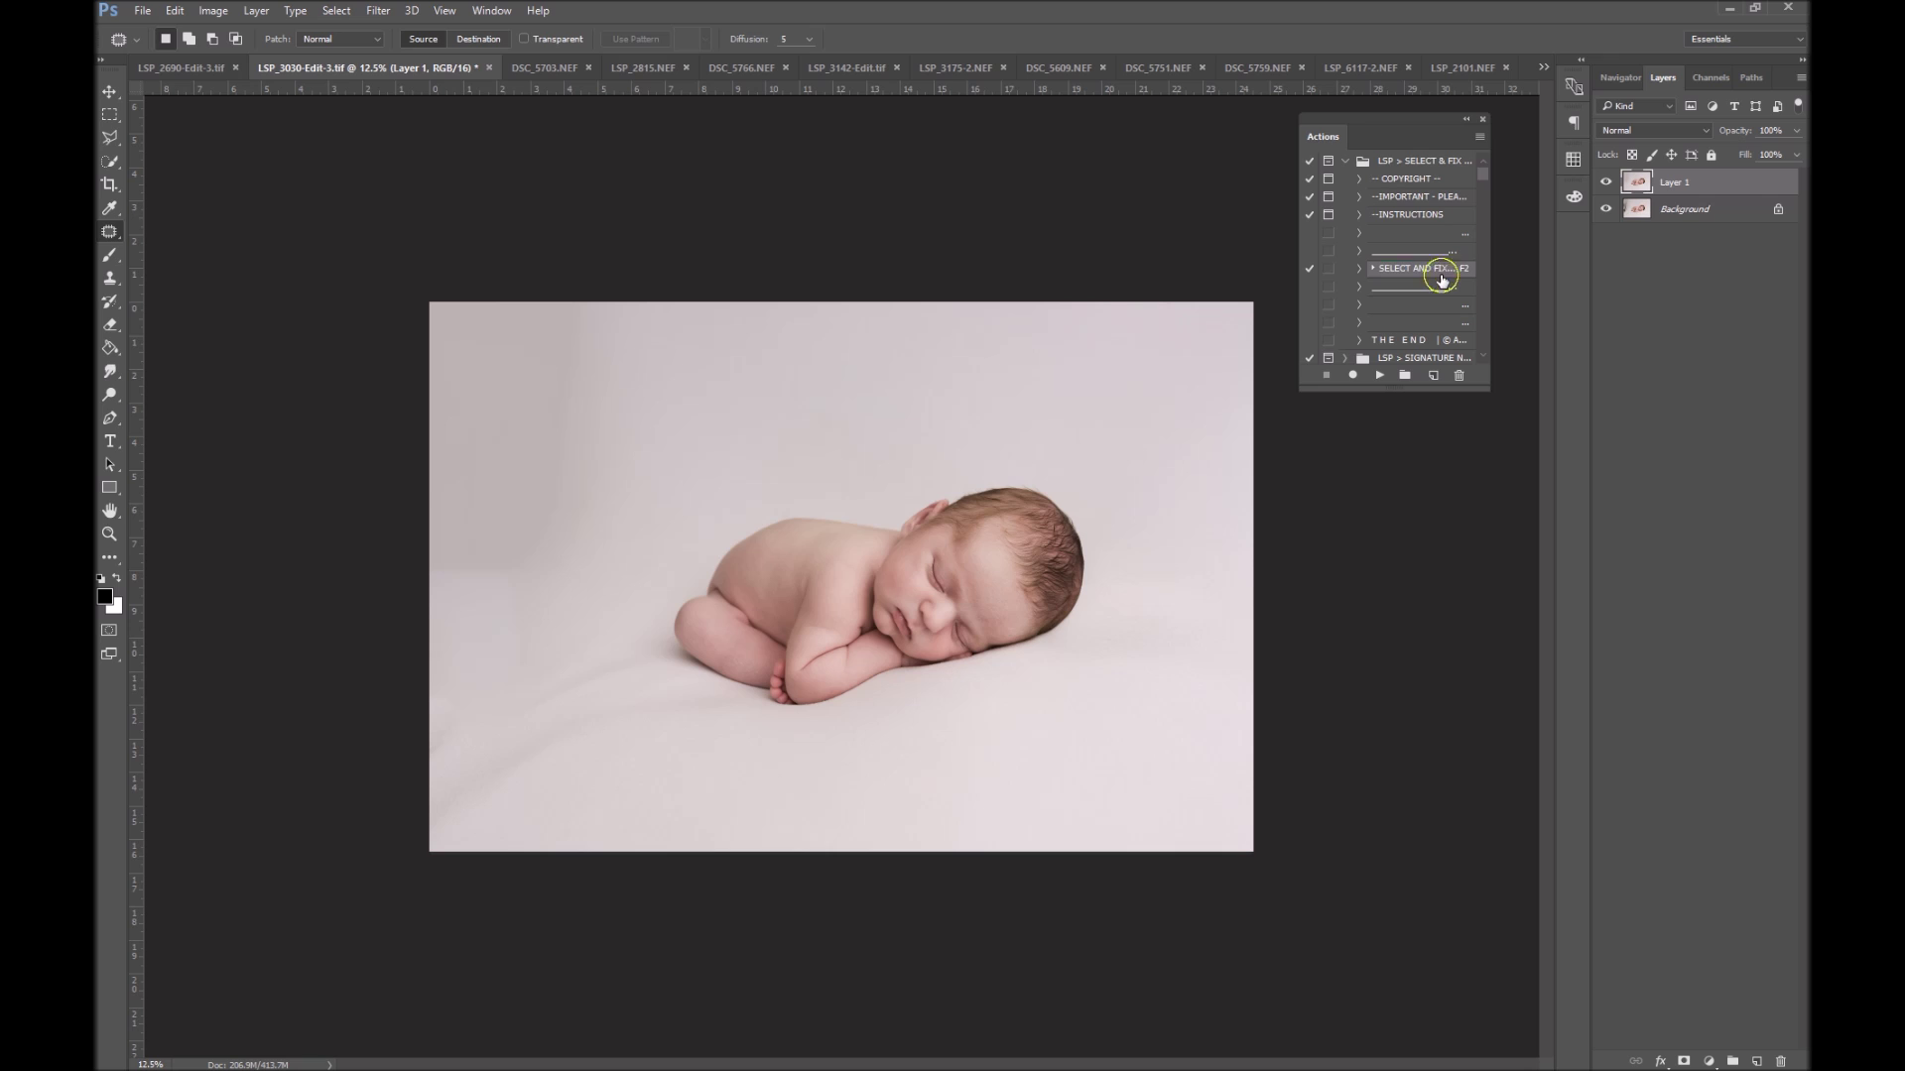
{"action": "left_click", "coordinate": [1496, 297]}
{"action": "left_click_drag", "start_coordinate": [1297, 273], "coordinate": [1056, 273]}
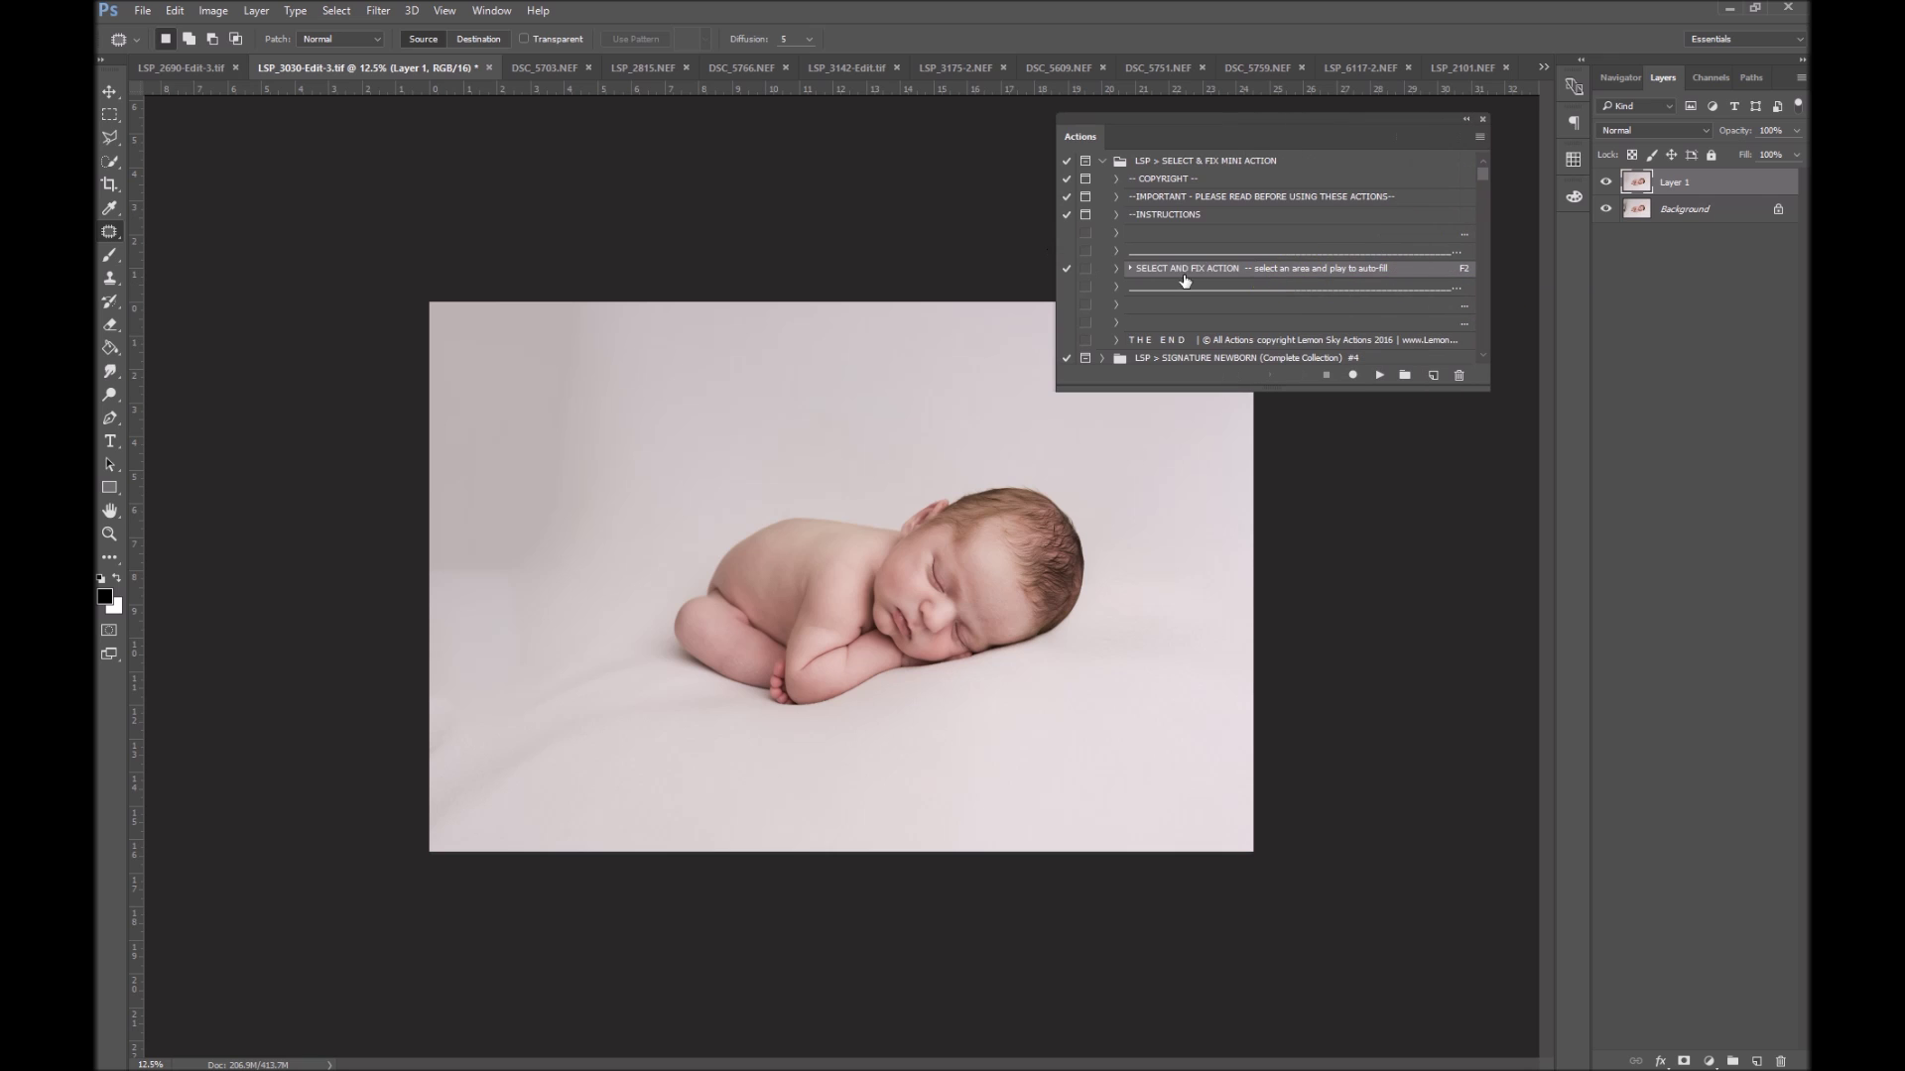
Assign the function key F2 to the Select and Fix action in its Action Options
{"action": "double_click", "coordinate": [1403, 277]}
{"action": "left_click", "coordinate": [1014, 376]}
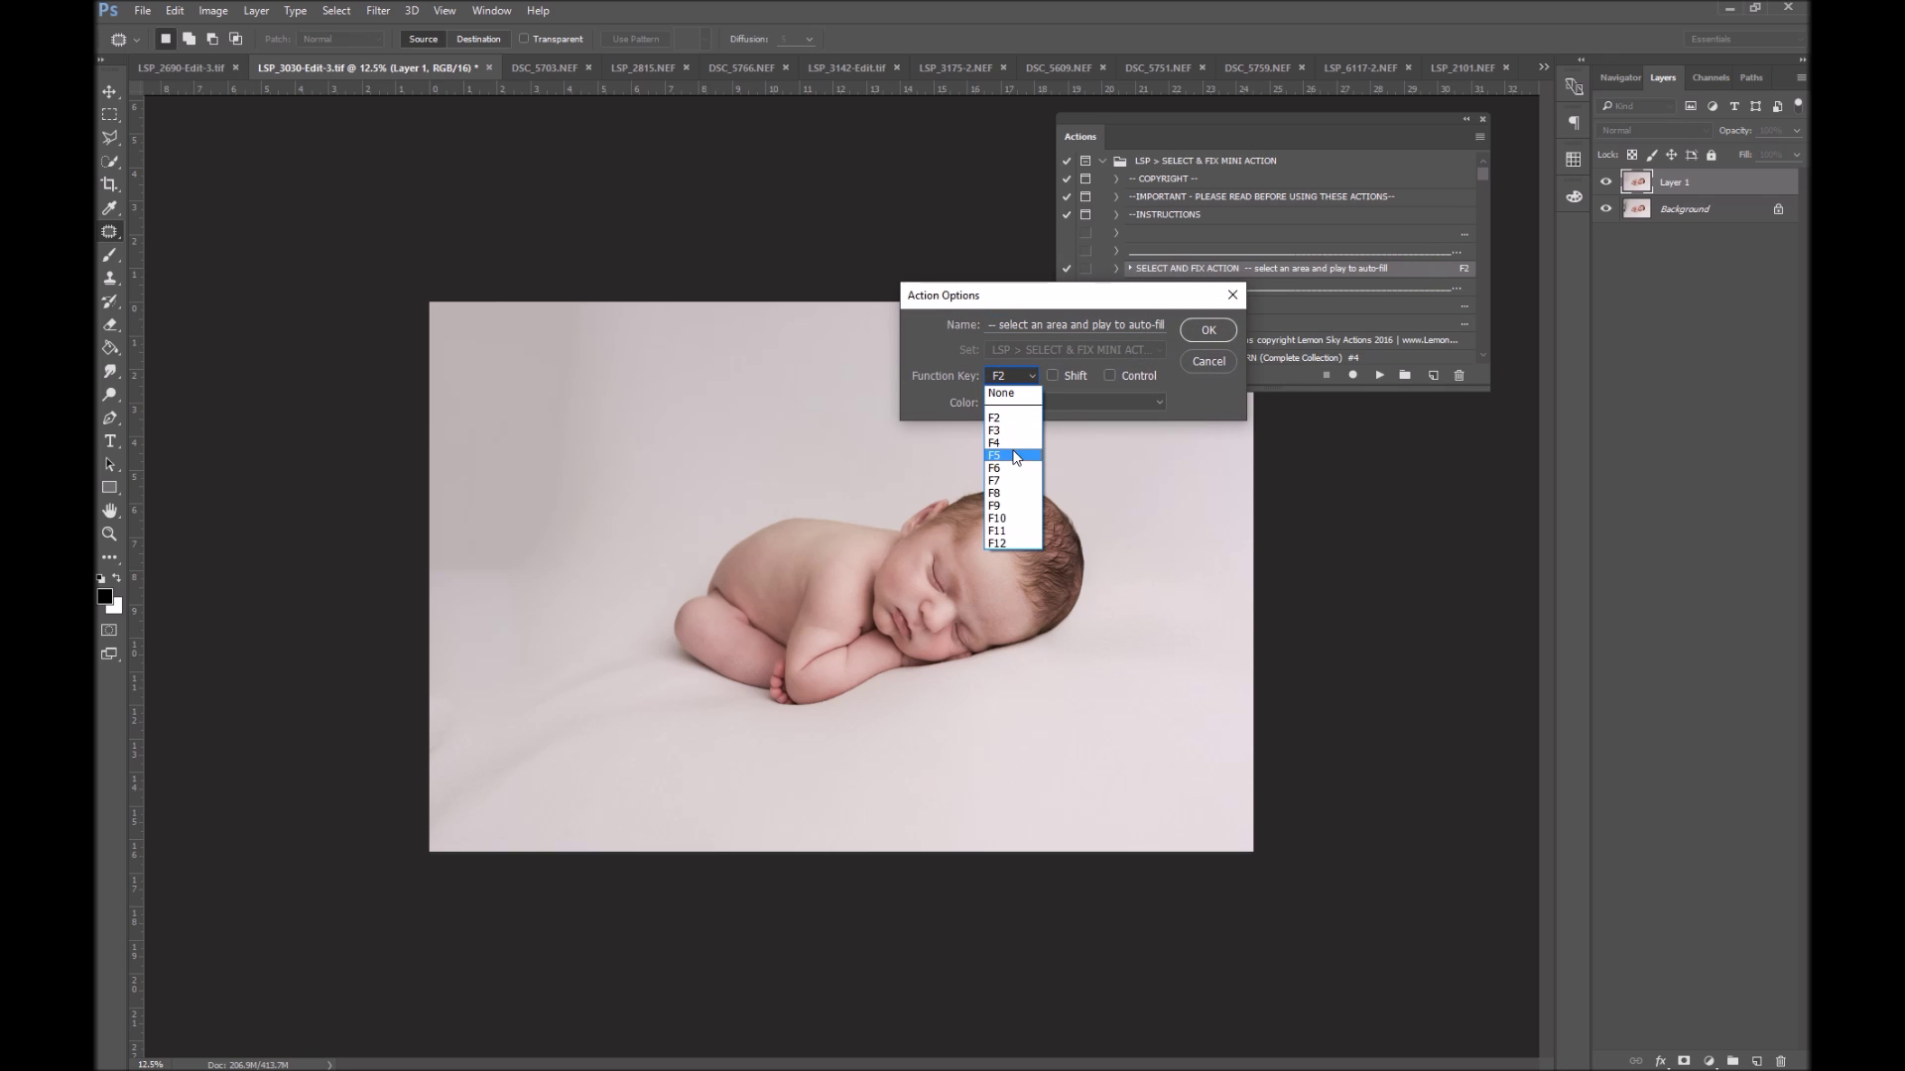
{"action": "left_click", "coordinate": [1010, 418]}
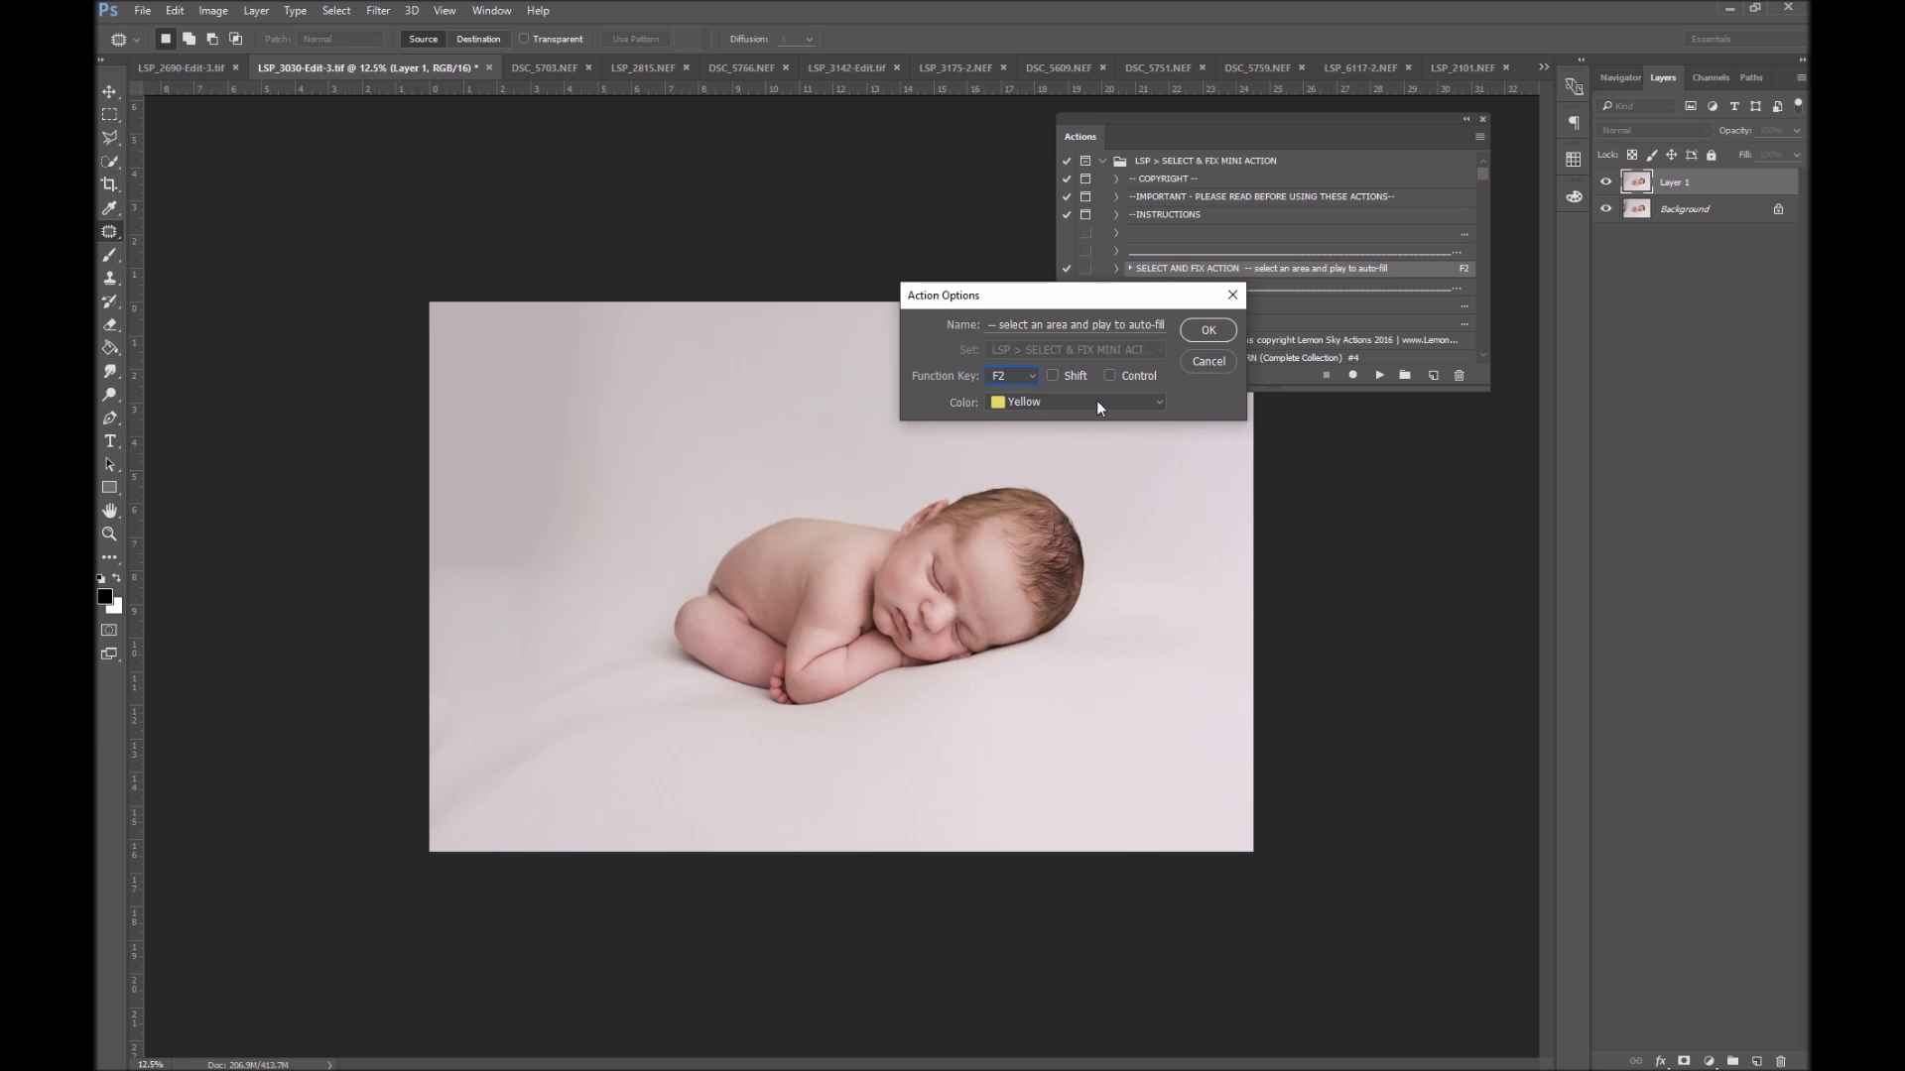
{"action": "left_click", "coordinate": [1208, 329]}
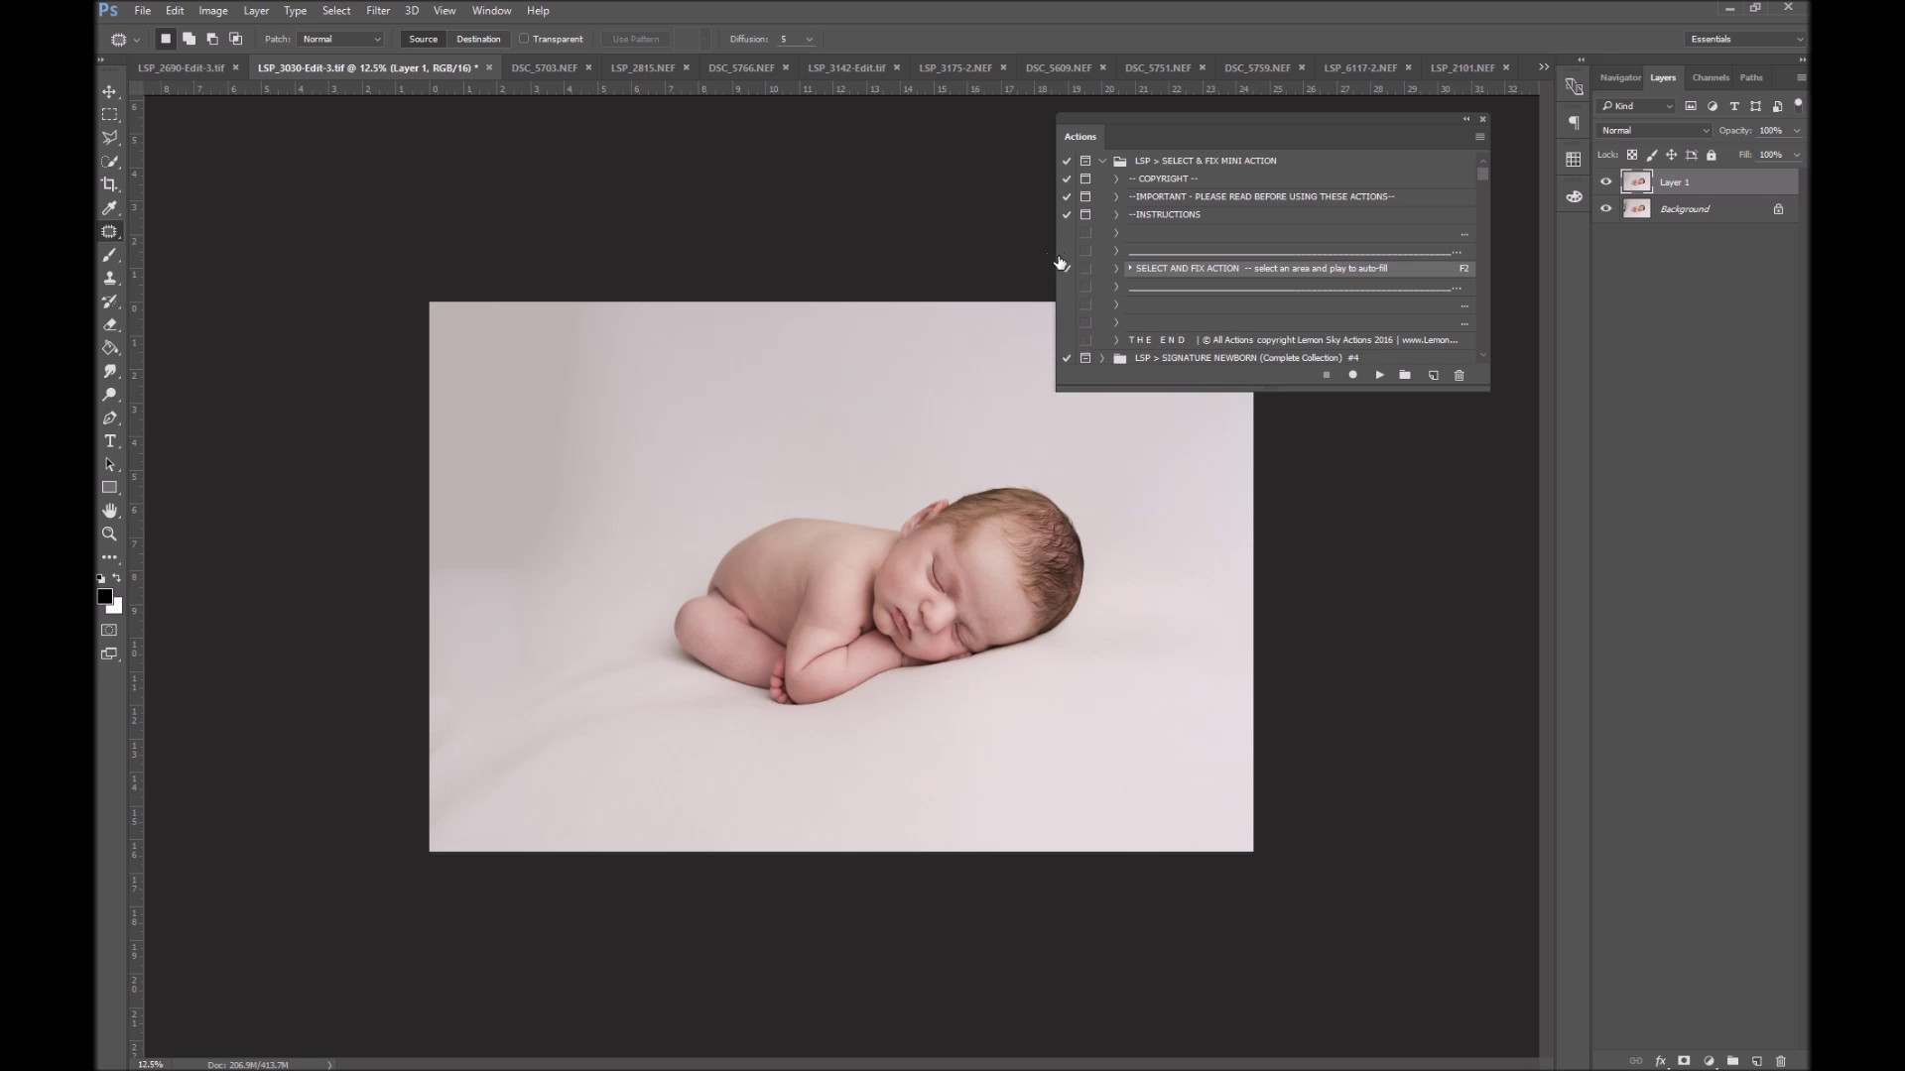
Narrow the actions list again and return it to Button Mode
{"action": "left_click_drag", "start_coordinate": [1055, 254], "coordinate": [1306, 254]}
{"action": "left_click", "coordinate": [1481, 138]}
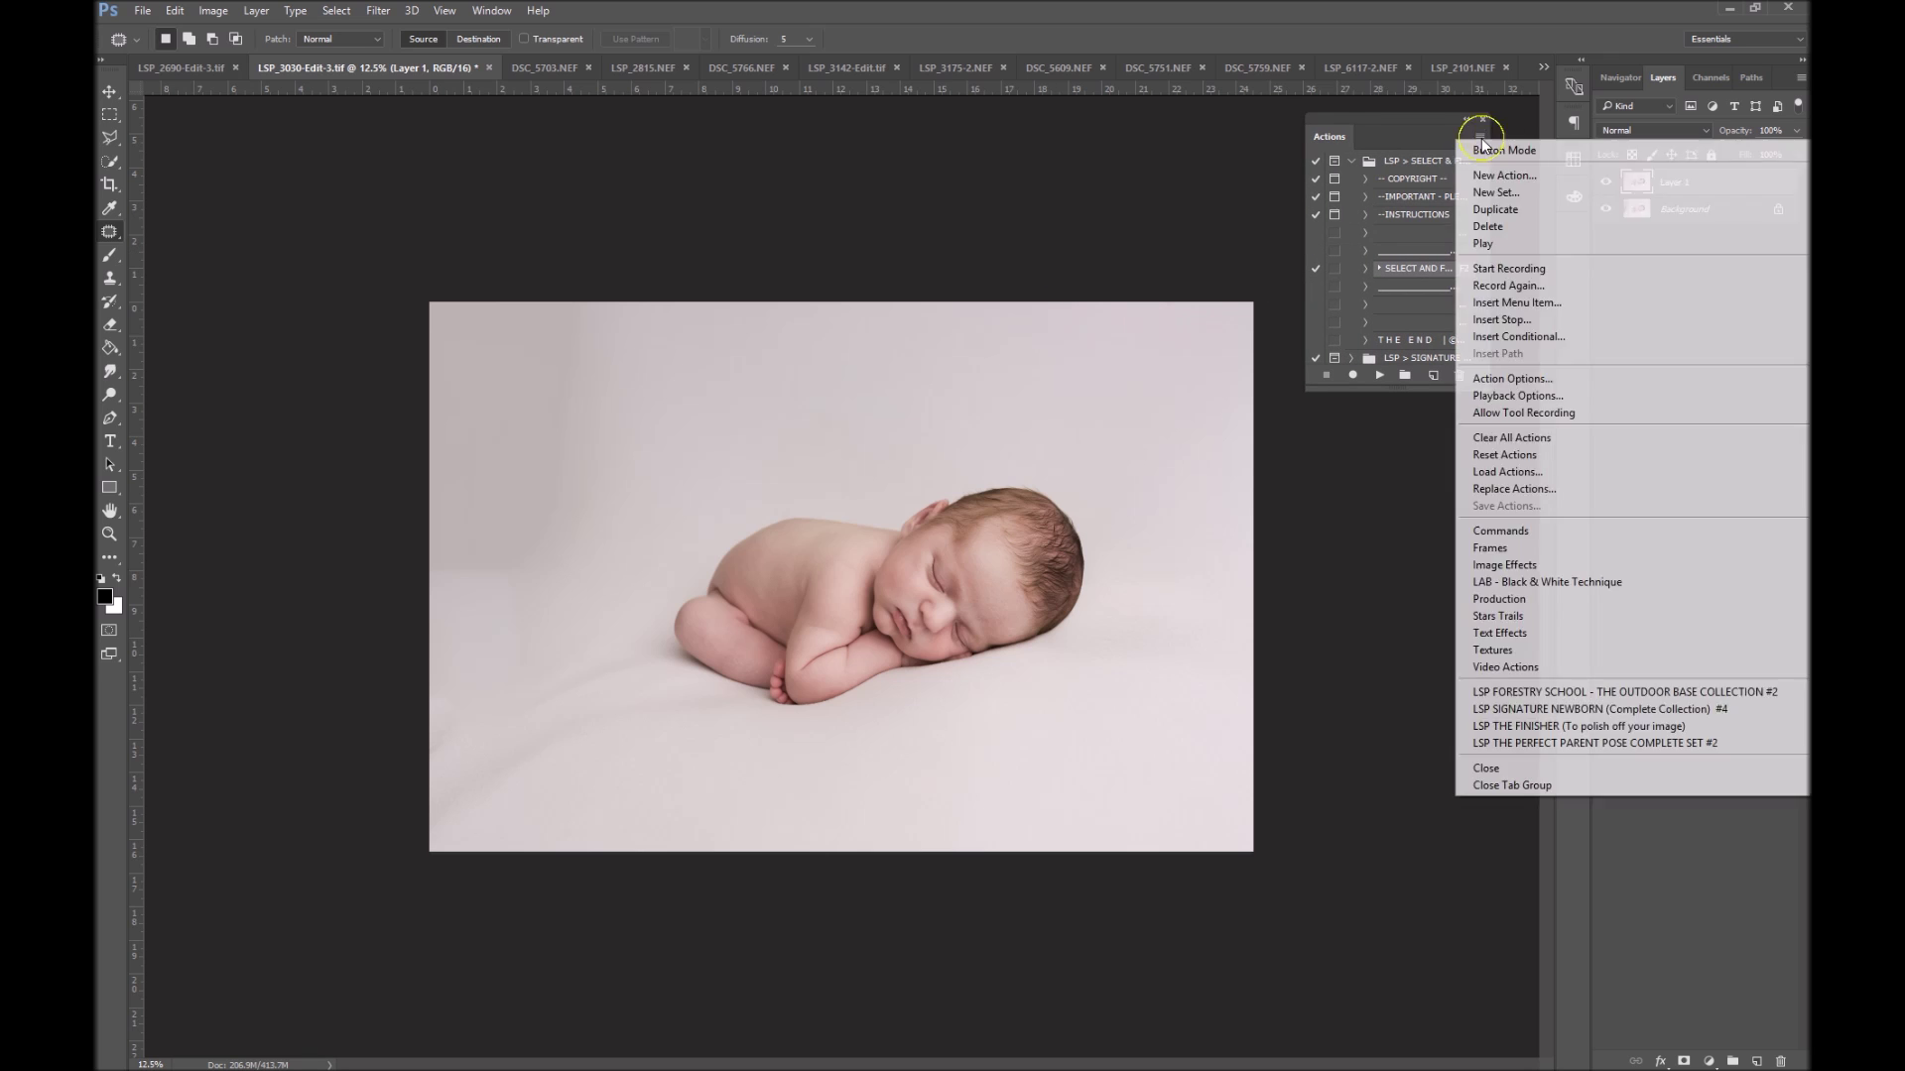
{"action": "left_click", "coordinate": [1487, 151]}
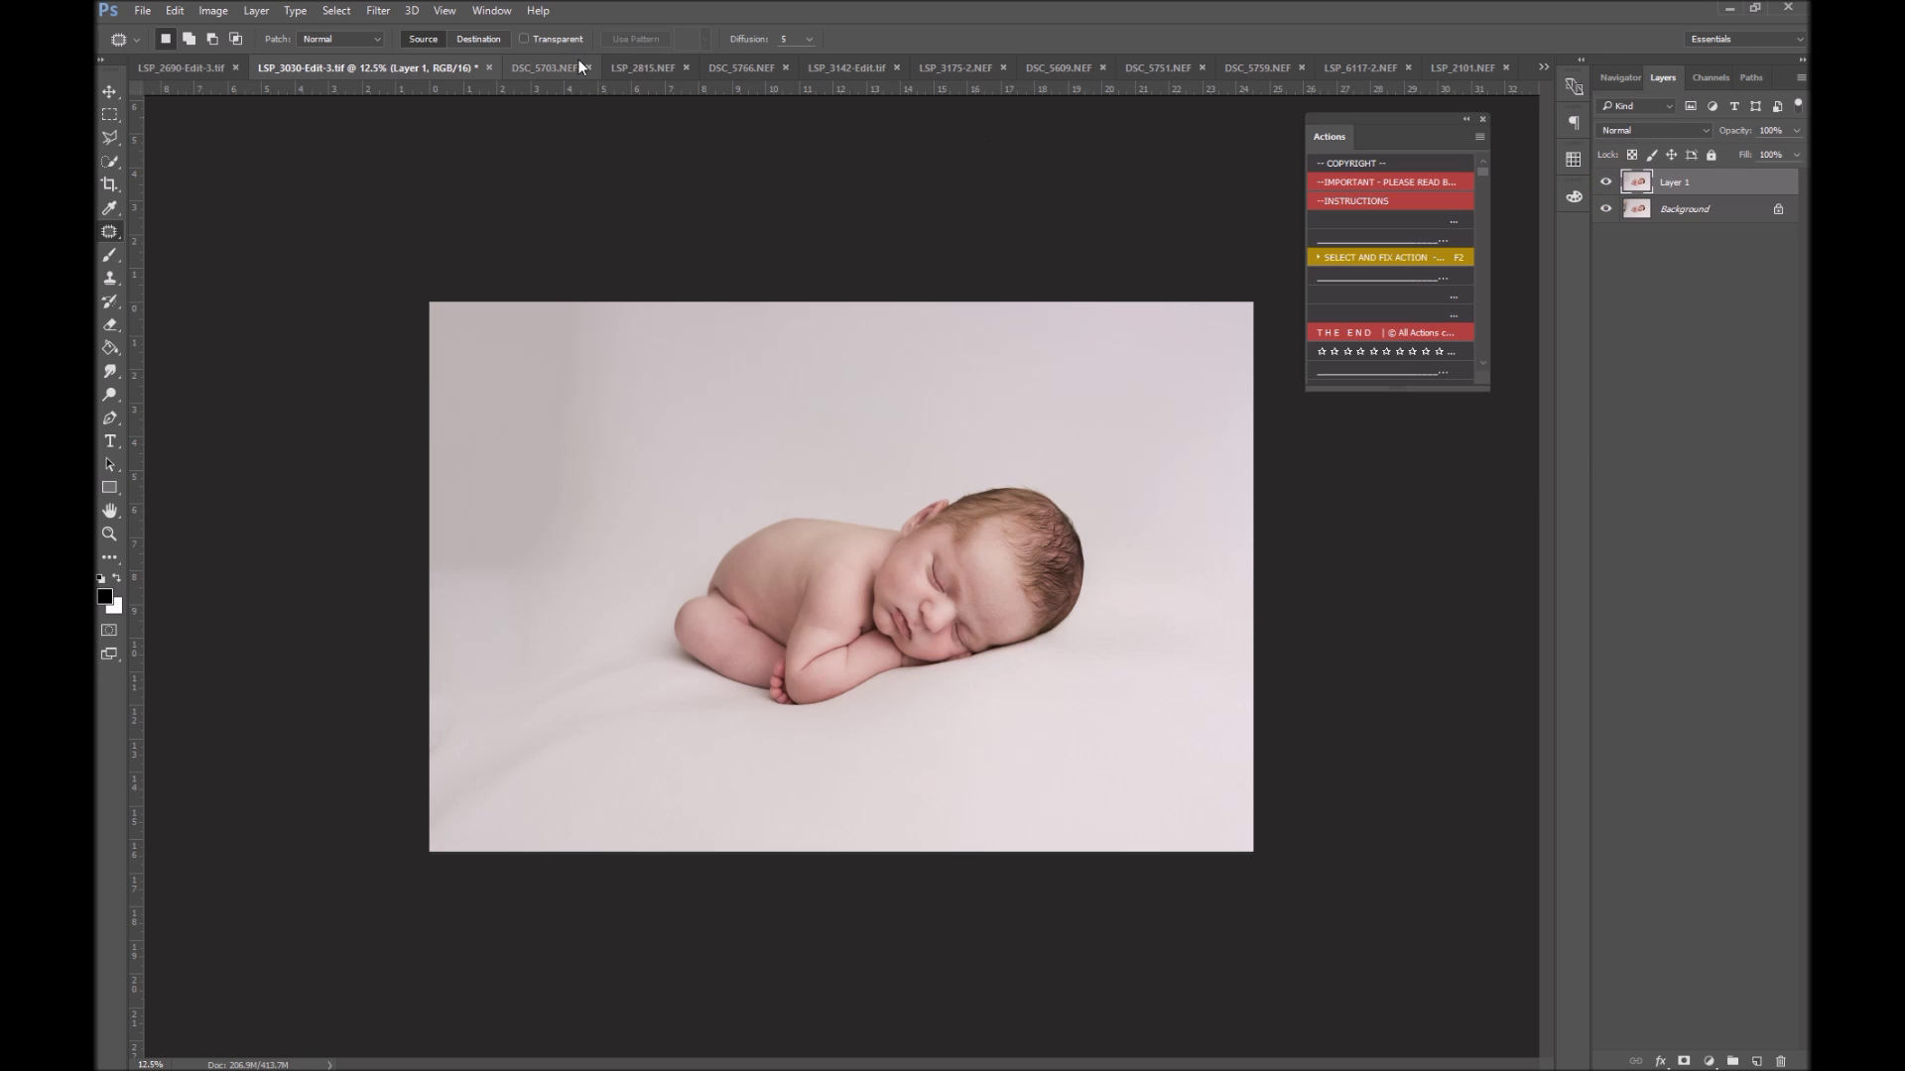
In DSC_5703.NEF, select the narrow backdrop edge beside the woman with the Rectangular Marquee and fill it using the Select and Fix action
{"action": "left_click", "coordinate": [545, 67]}
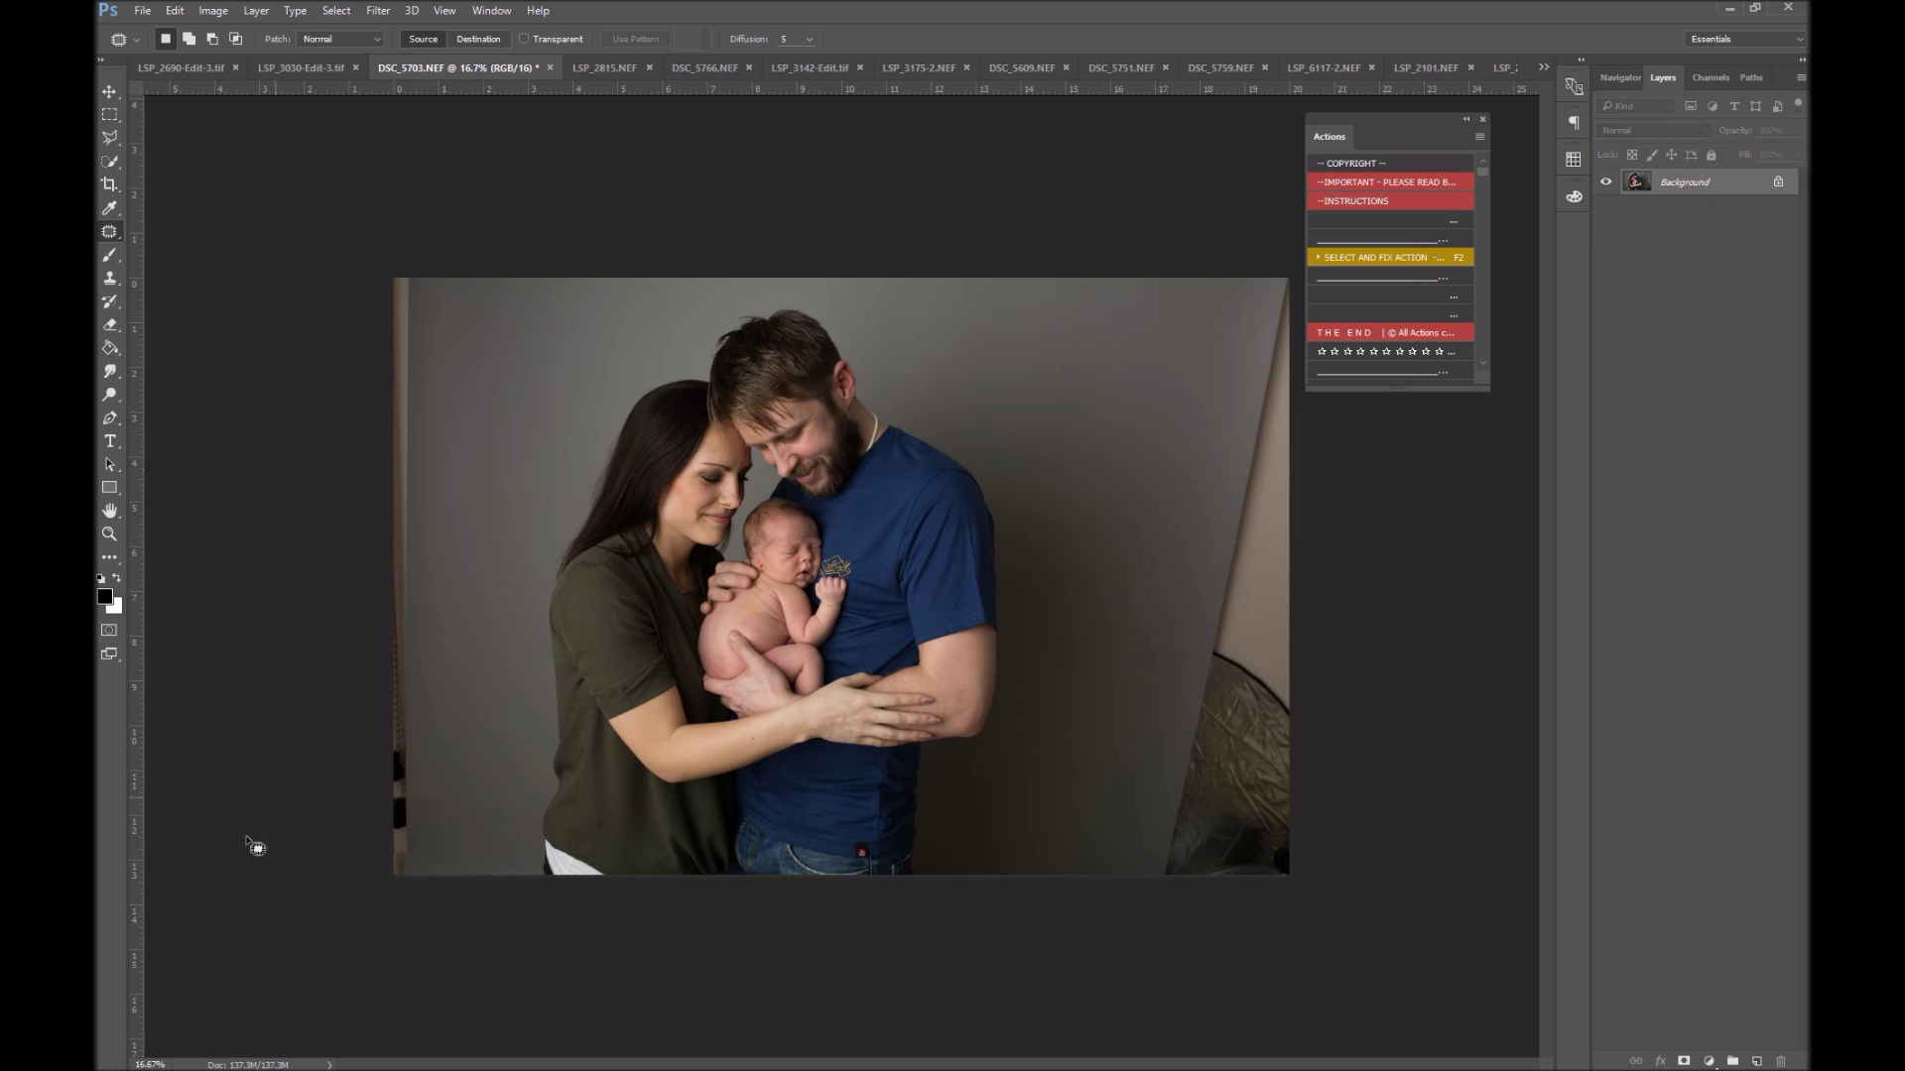
{"action": "left_click", "coordinate": [105, 116]}
{"action": "left_click", "coordinate": [150, 119]}
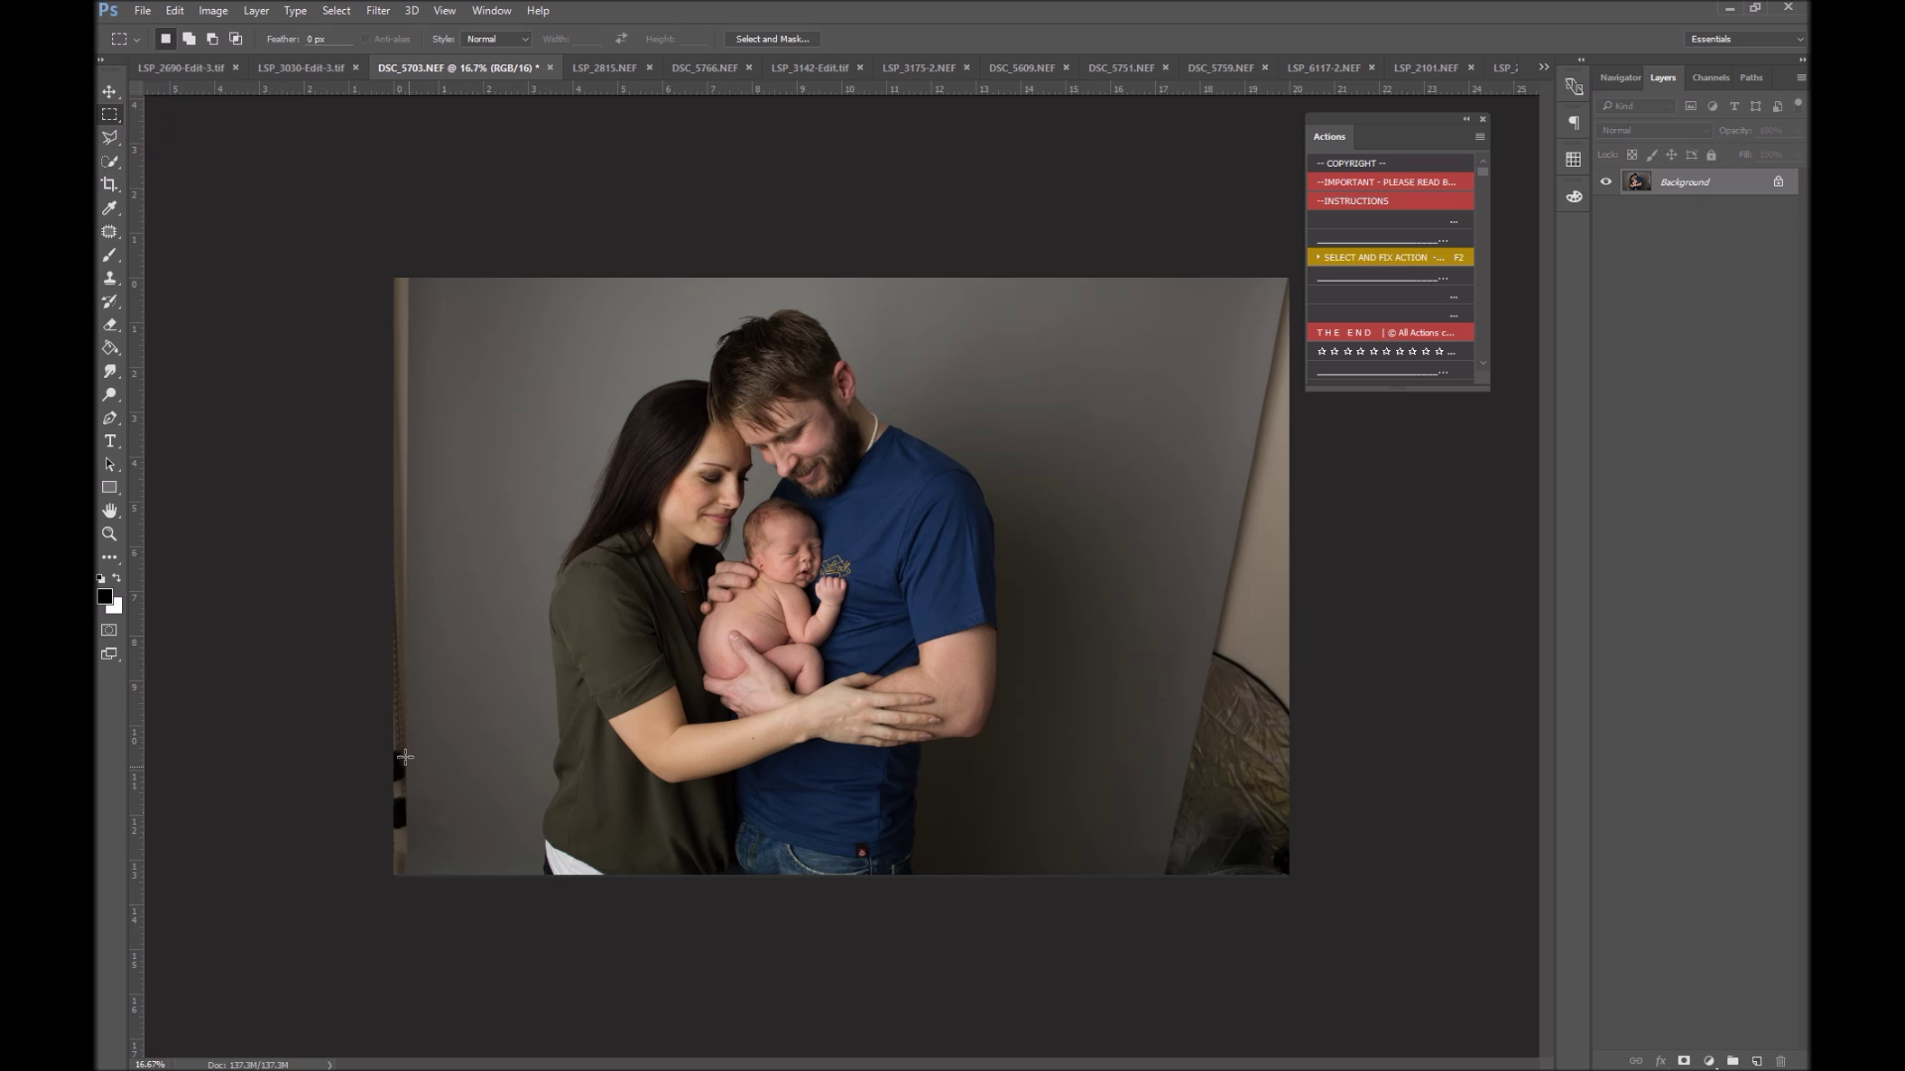
{"action": "left_click_drag", "start_coordinate": [356, 244], "coordinate": [424, 1032]}
{"action": "left_click", "coordinate": [1375, 260]}
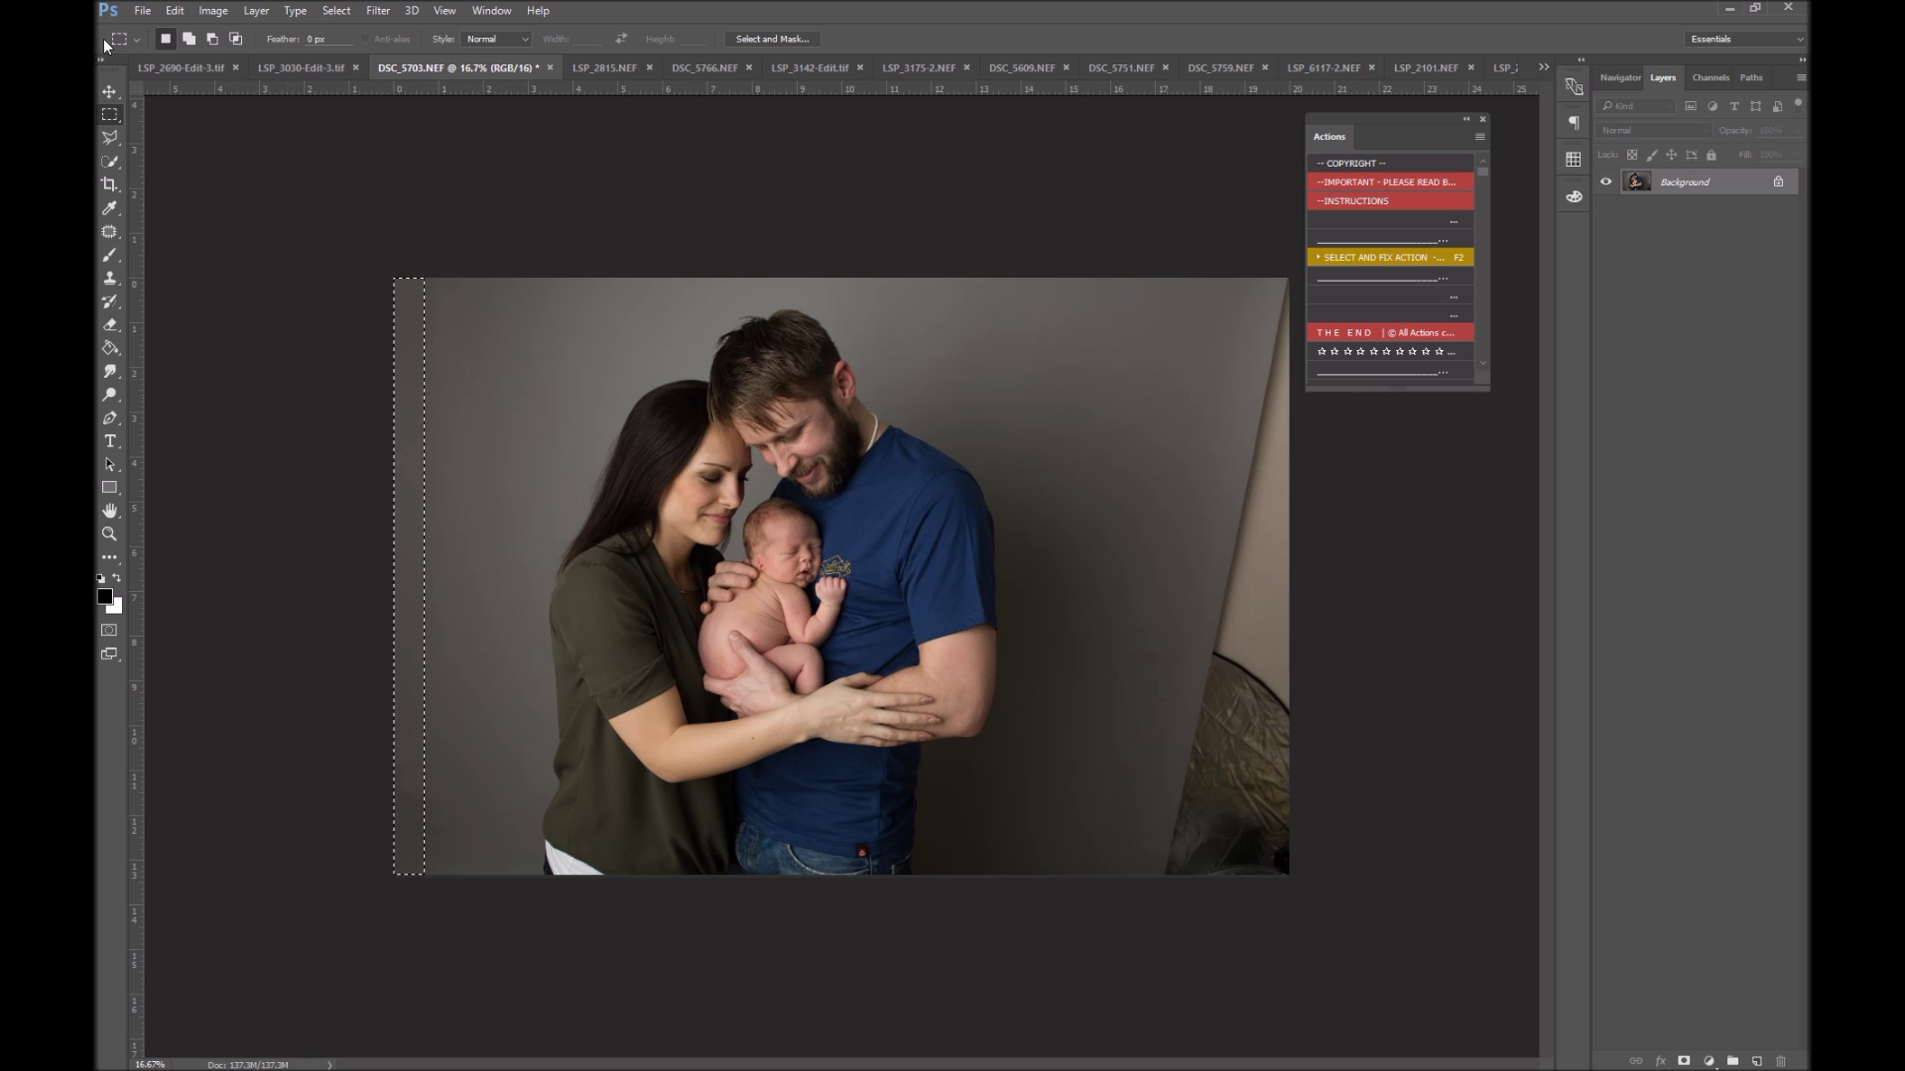
Outline the exposed wall and reflector beside the man with the Polygonal Lasso and fill the area using the Select and Fix action
{"action": "left_click", "coordinate": [115, 138]}
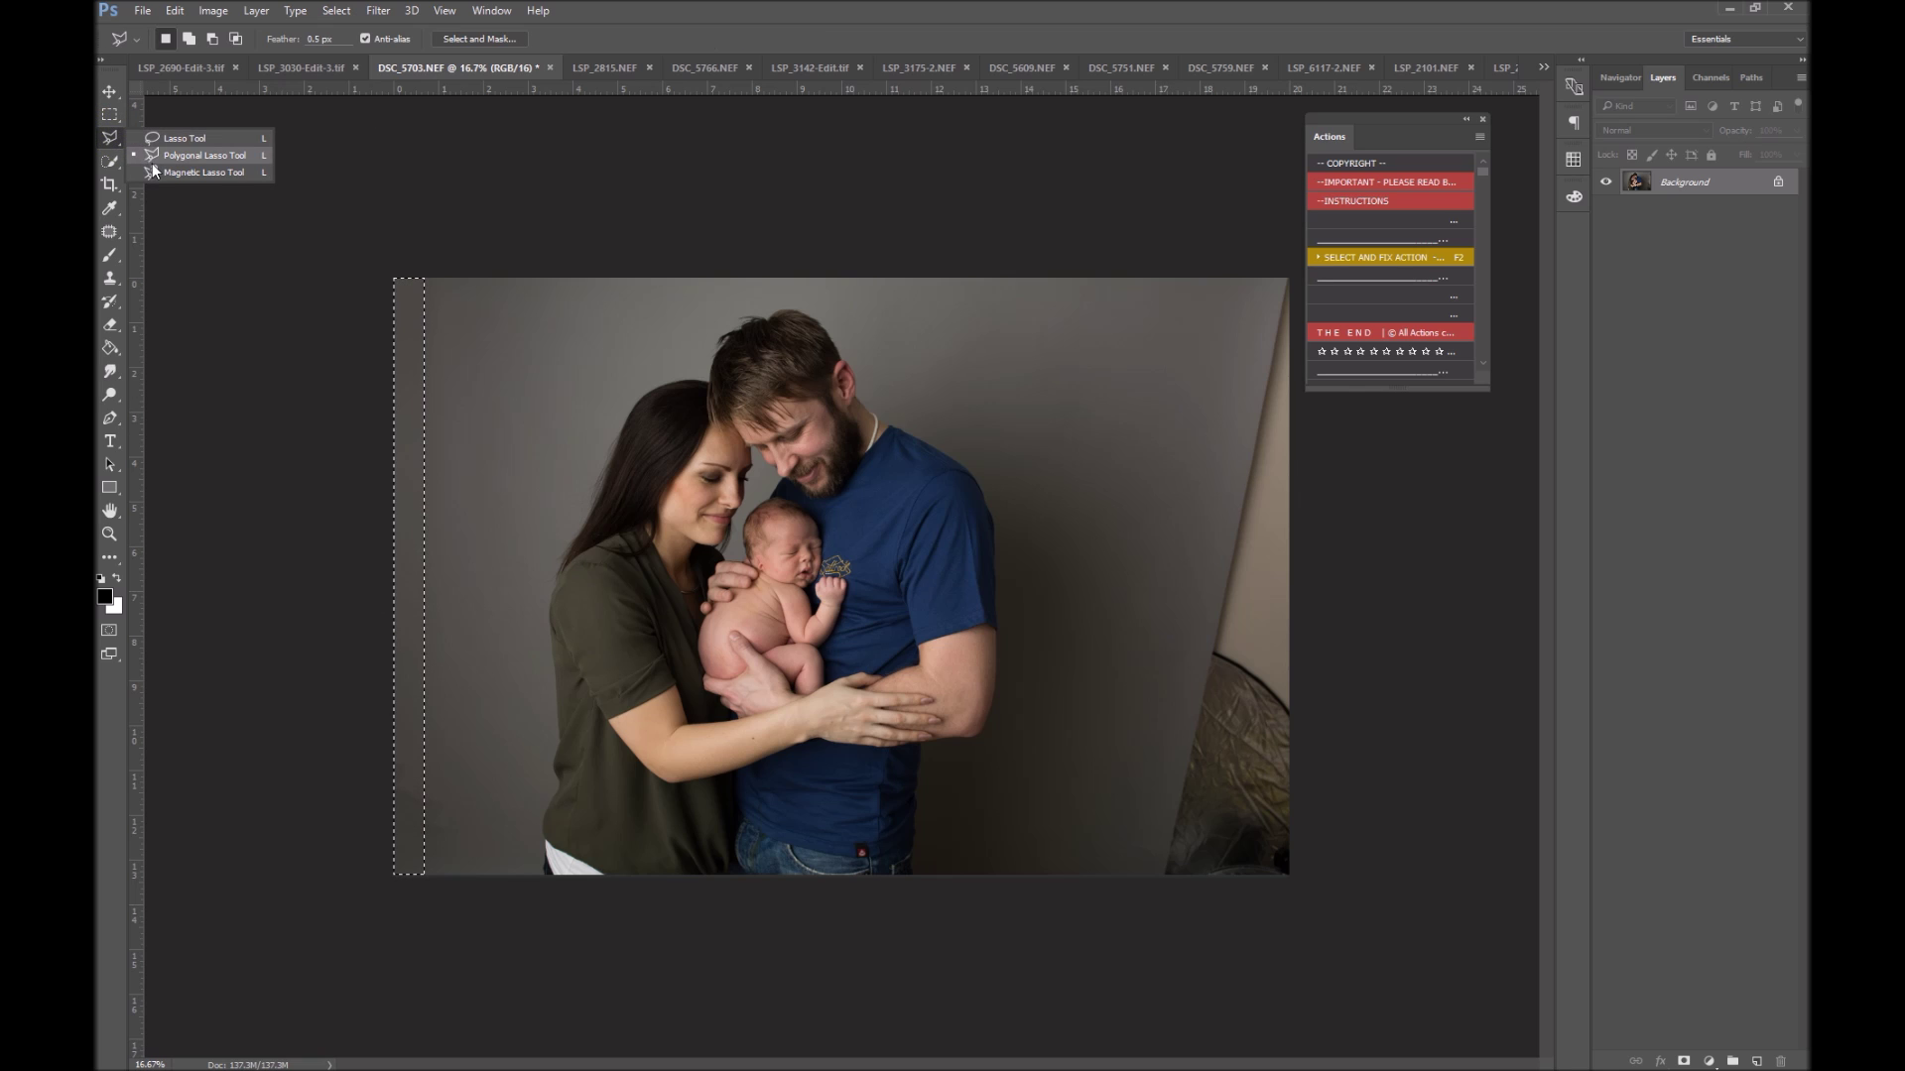
{"action": "left_click", "coordinate": [149, 155]}
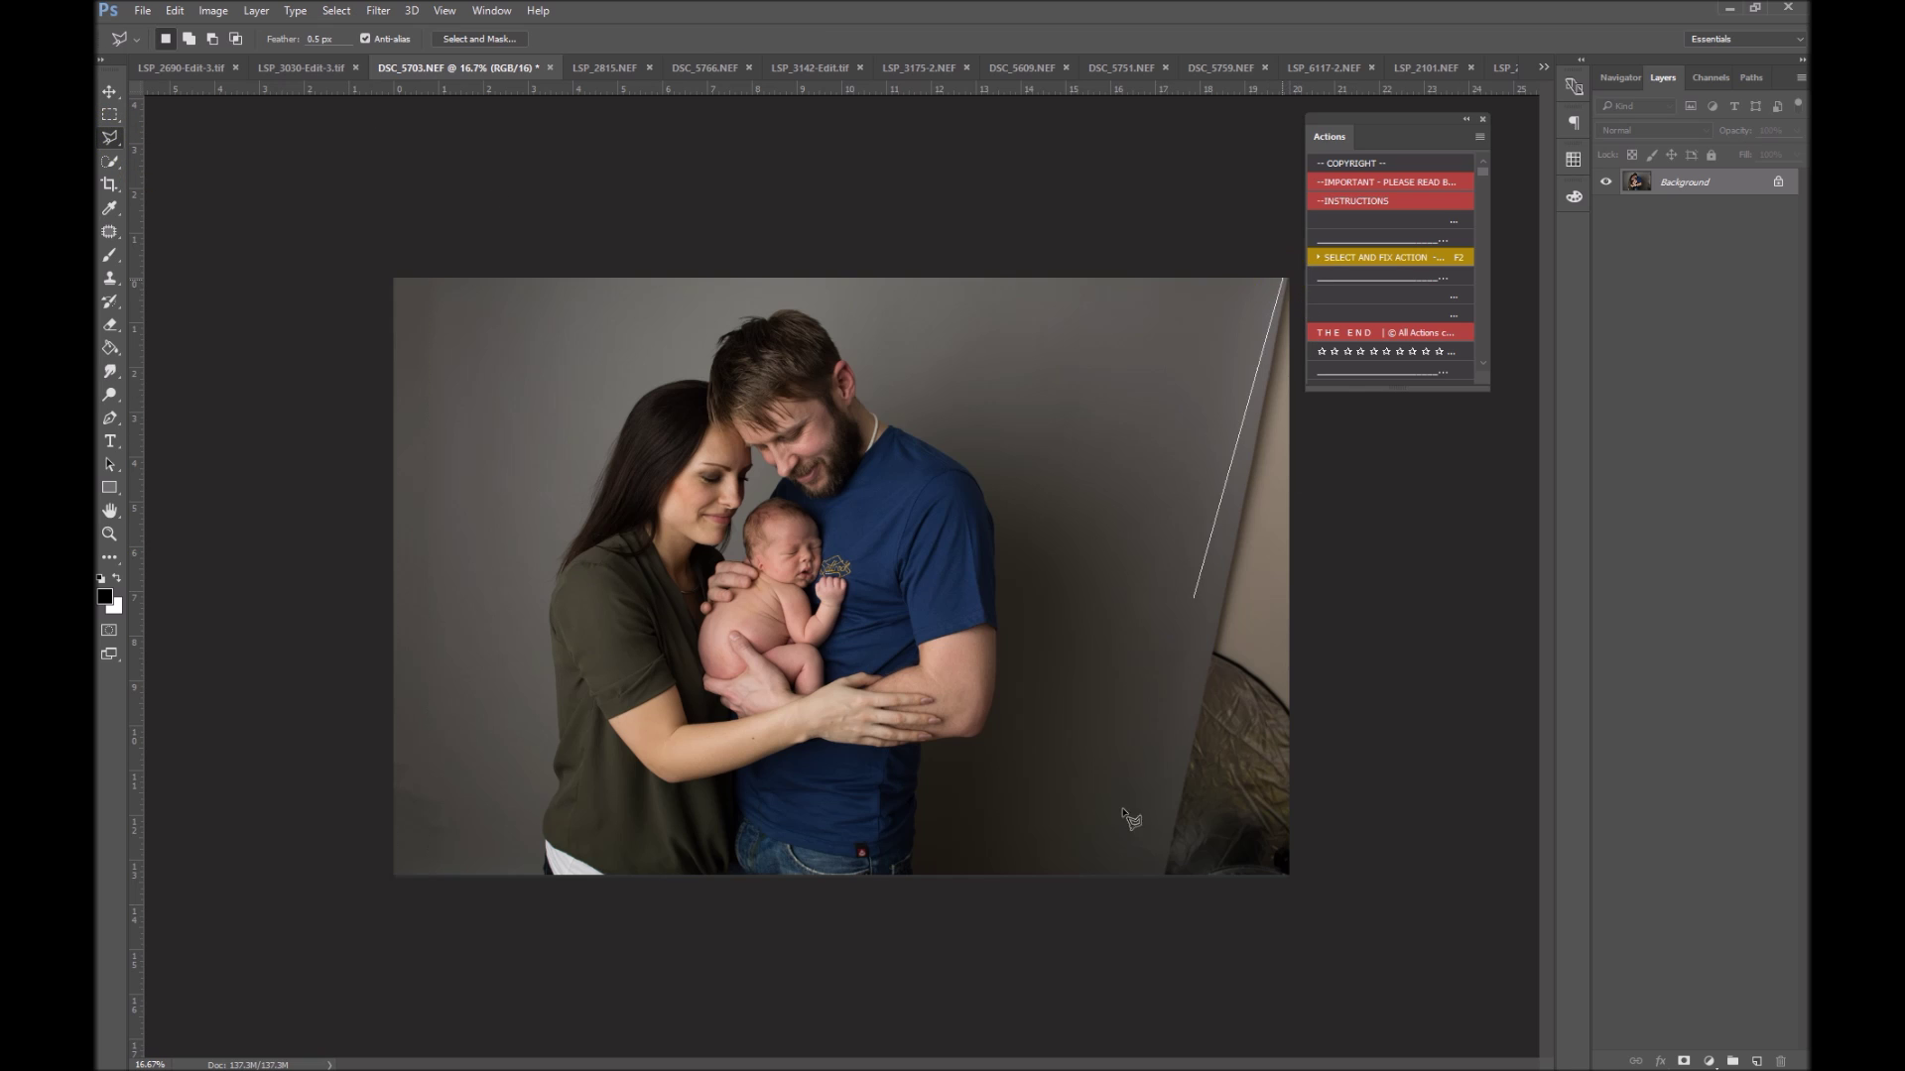
{"action": "left_click", "coordinate": [1131, 894]}
{"action": "left_click", "coordinate": [1307, 871]}
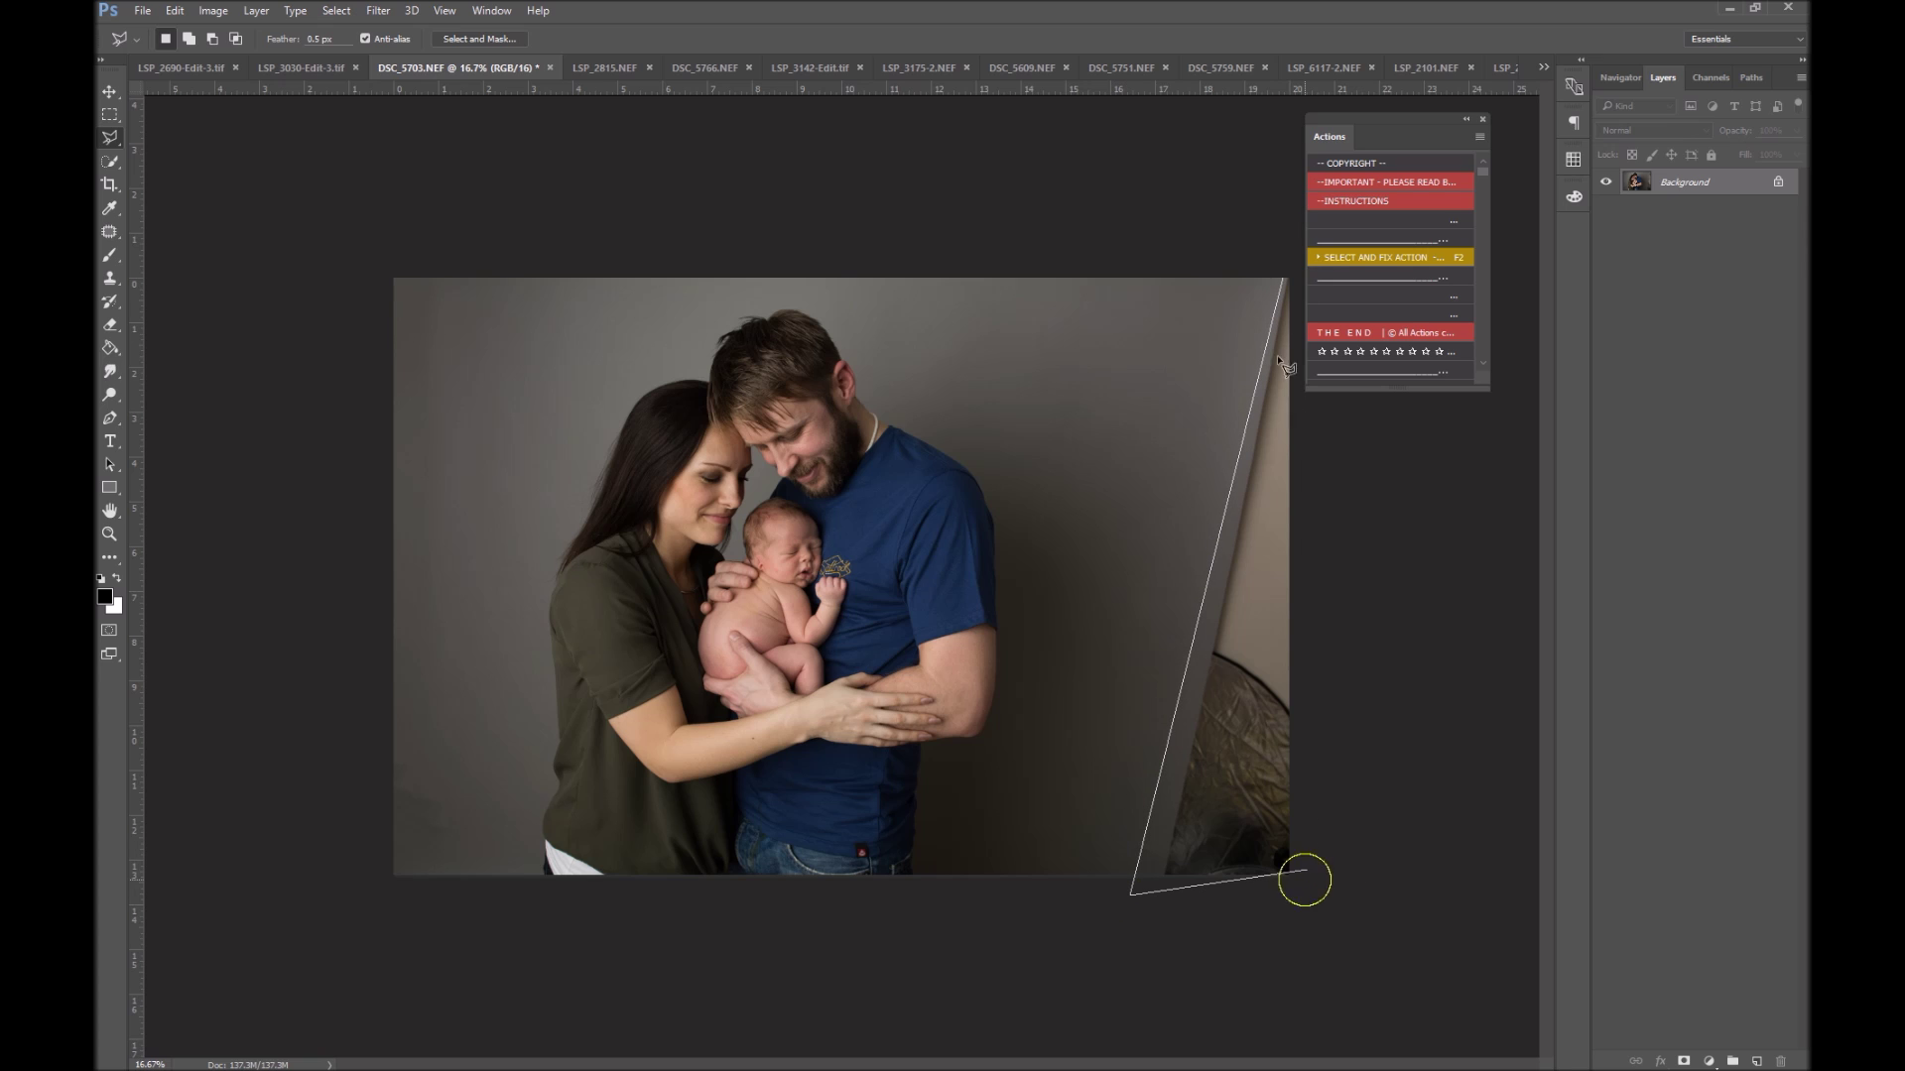
{"action": "left_click", "coordinate": [1296, 274]}
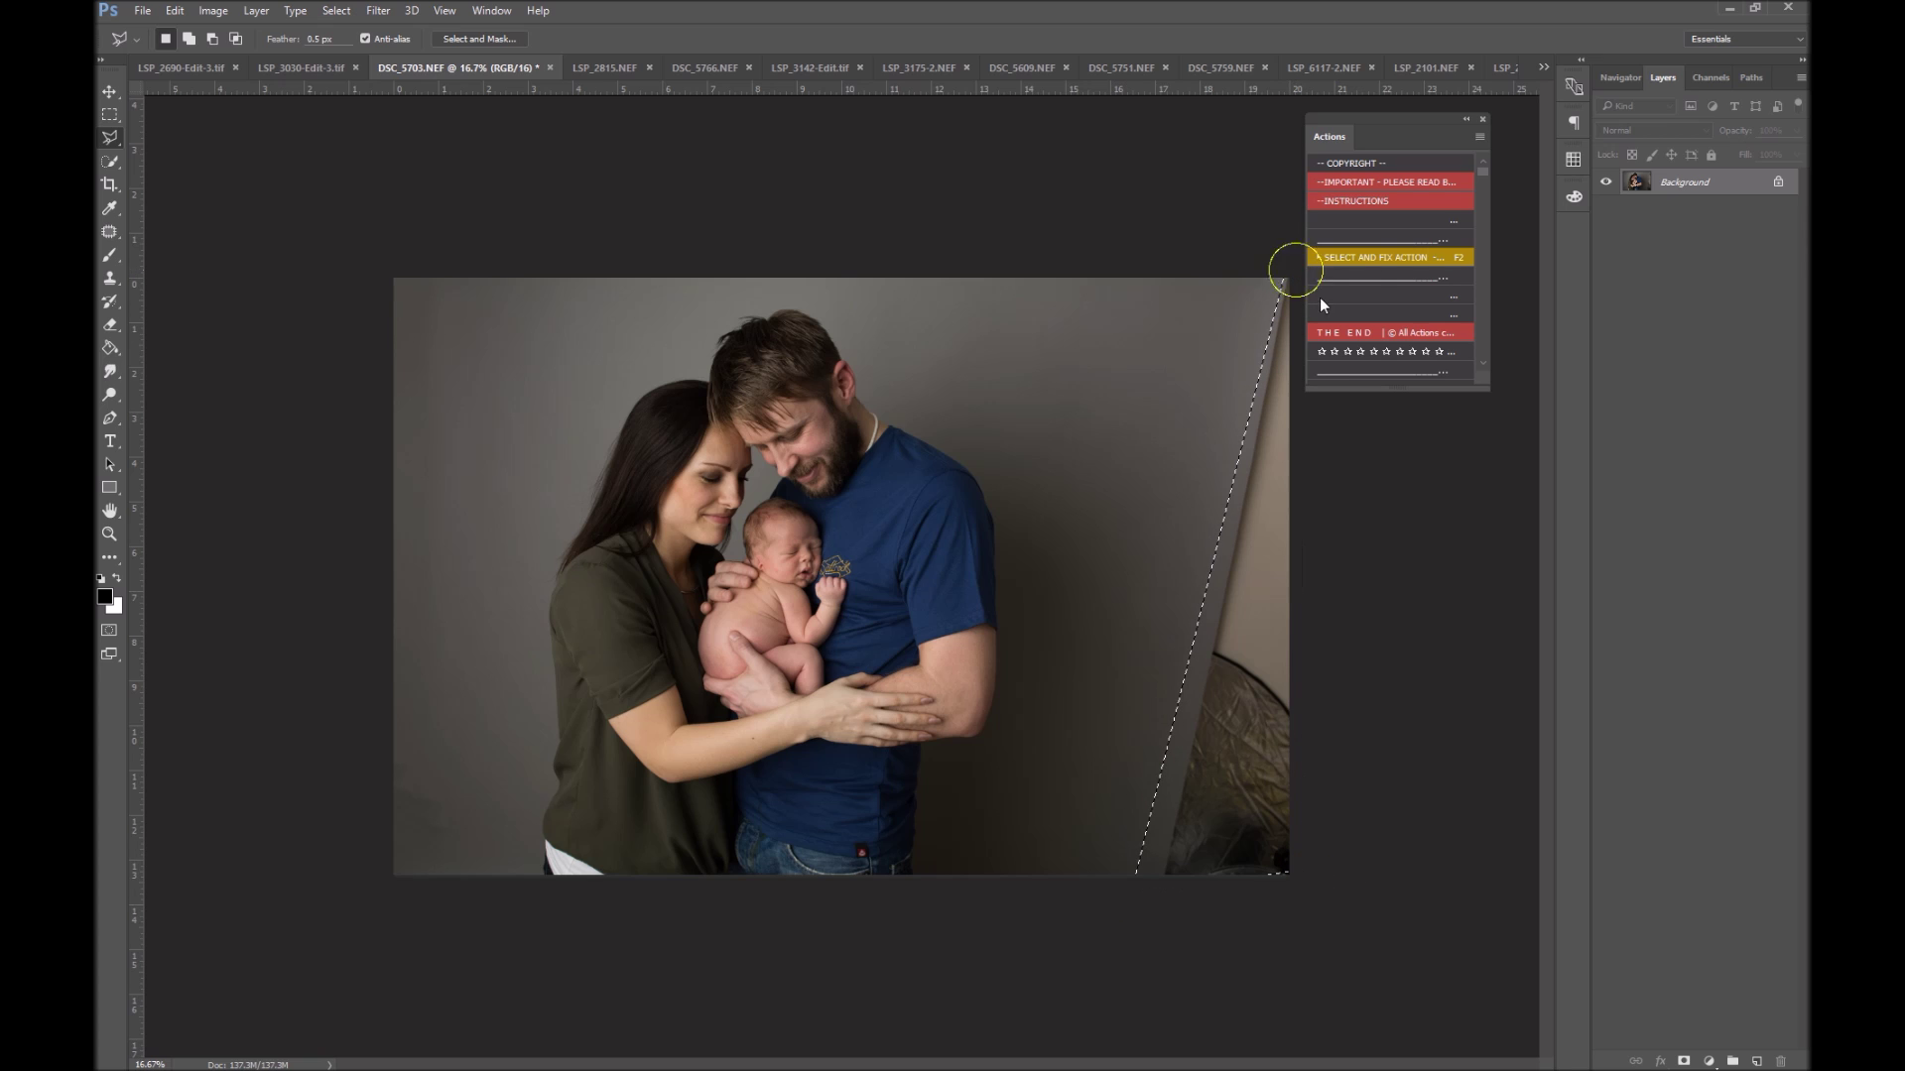
{"action": "left_click", "coordinate": [1360, 608]}
{"action": "left_click_drag", "start_coordinate": [1351, 685], "coordinate": [1233, 655]}
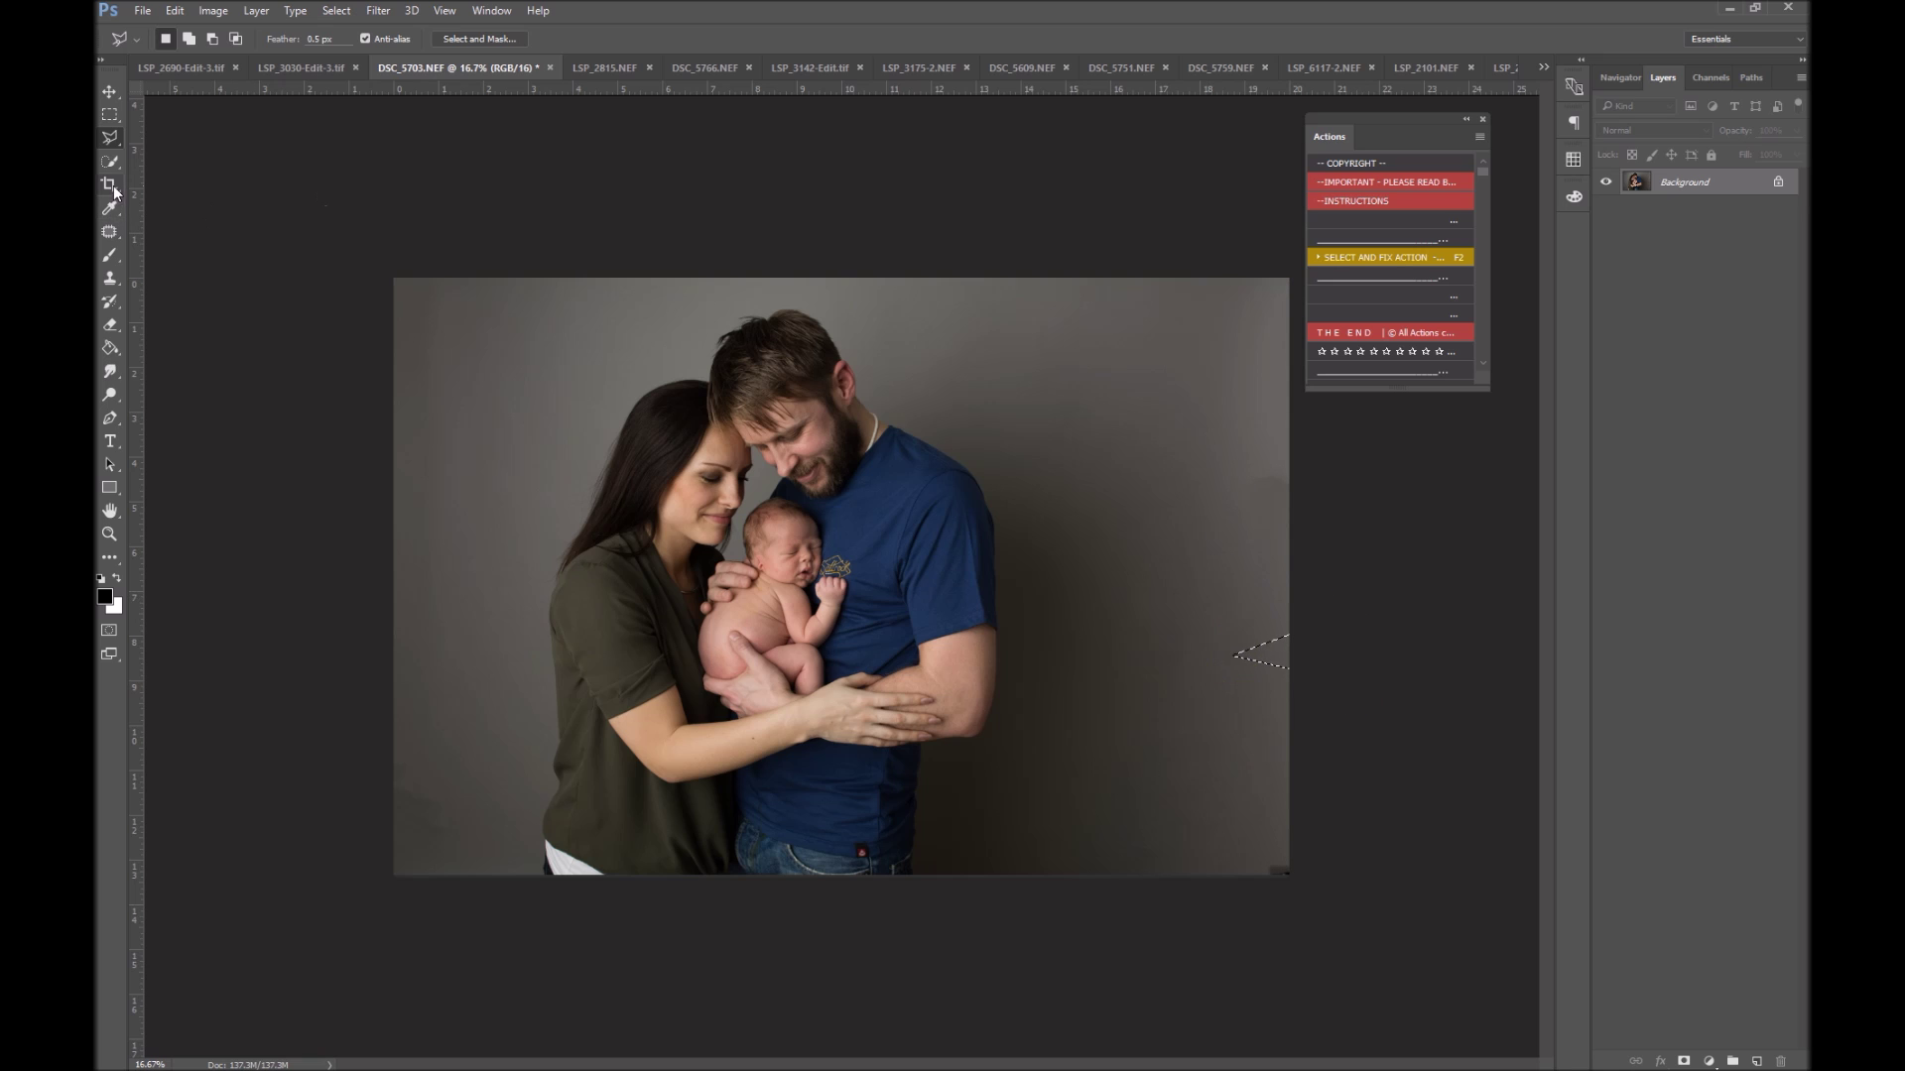
Patch the uneven areas along the backdrop on the woman's side with clean backdrop texture
{"action": "left_click", "coordinate": [109, 231]}
{"action": "left_click_drag", "start_coordinate": [434, 760], "coordinate": [289, 779]}
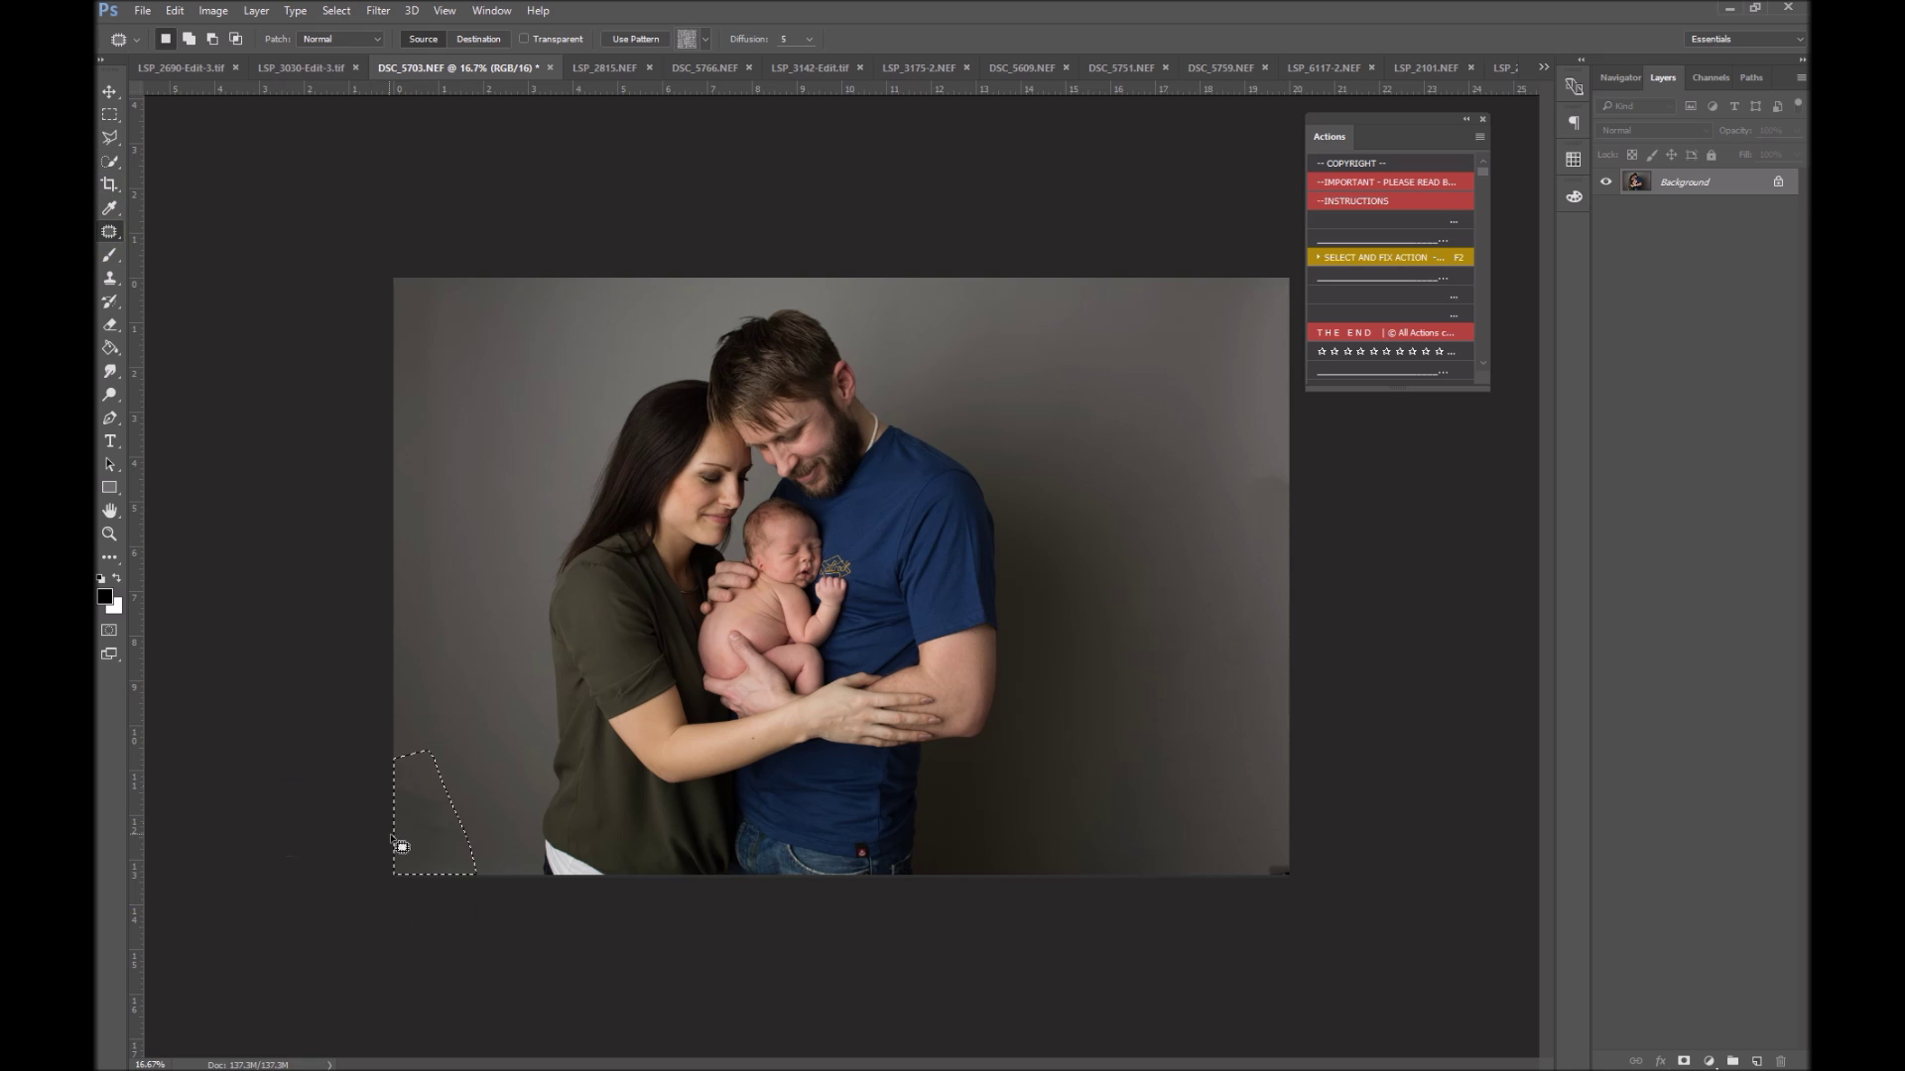
{"action": "left_click_drag", "start_coordinate": [402, 844], "coordinate": [446, 667]}
{"action": "key", "text": "ctrl+d"}
{"action": "mouse_move", "coordinate": [463, 318]}
{"action": "left_mouse_down"}
{"action": "mouse_move", "coordinate": [466, 419]}
{"action": "mouse_move", "coordinate": [424, 232]}
{"action": "left_mouse_up"}
{"action": "mouse_move", "coordinate": [439, 368]}
{"action": "left_mouse_down"}
{"action": "mouse_move", "coordinate": [520, 389]}
{"action": "mouse_move", "coordinate": [395, 442]}
{"action": "left_mouse_up"}
{"action": "left_click", "coordinate": [530, 433]}
{"action": "left_click_drag", "start_coordinate": [423, 528], "coordinate": [506, 552]}
{"action": "left_click", "coordinate": [536, 415]}
Patch the uneven areas along the backdrop on the man's side, including the lower corner, and clear the selection
{"action": "left_click_drag", "start_coordinate": [1319, 453], "coordinate": [1290, 662]}
{"action": "left_click_drag", "start_coordinate": [1271, 545], "coordinate": [1195, 494]}
{"action": "left_click", "coordinate": [1344, 699]}
{"action": "left_click_drag", "start_coordinate": [1317, 669], "coordinate": [1351, 881]}
{"action": "left_click_drag", "start_coordinate": [1258, 816], "coordinate": [1198, 623]}
{"action": "key", "text": "ctrl+d"}
{"action": "mouse_move", "coordinate": [1174, 819]}
{"action": "left_mouse_down"}
{"action": "mouse_move", "coordinate": [1151, 949]}
{"action": "mouse_move", "coordinate": [1089, 923]}
{"action": "left_mouse_up"}
{"action": "left_click_drag", "start_coordinate": [1133, 857], "coordinate": [1157, 710]}
{"action": "key", "text": "ctrl+d"}
In LSP_2815.NEF, enlarge a duplicate of the background layer until the family fills more of the frame, and flatten the image
{"action": "key", "text": "ctrl+Tab"}
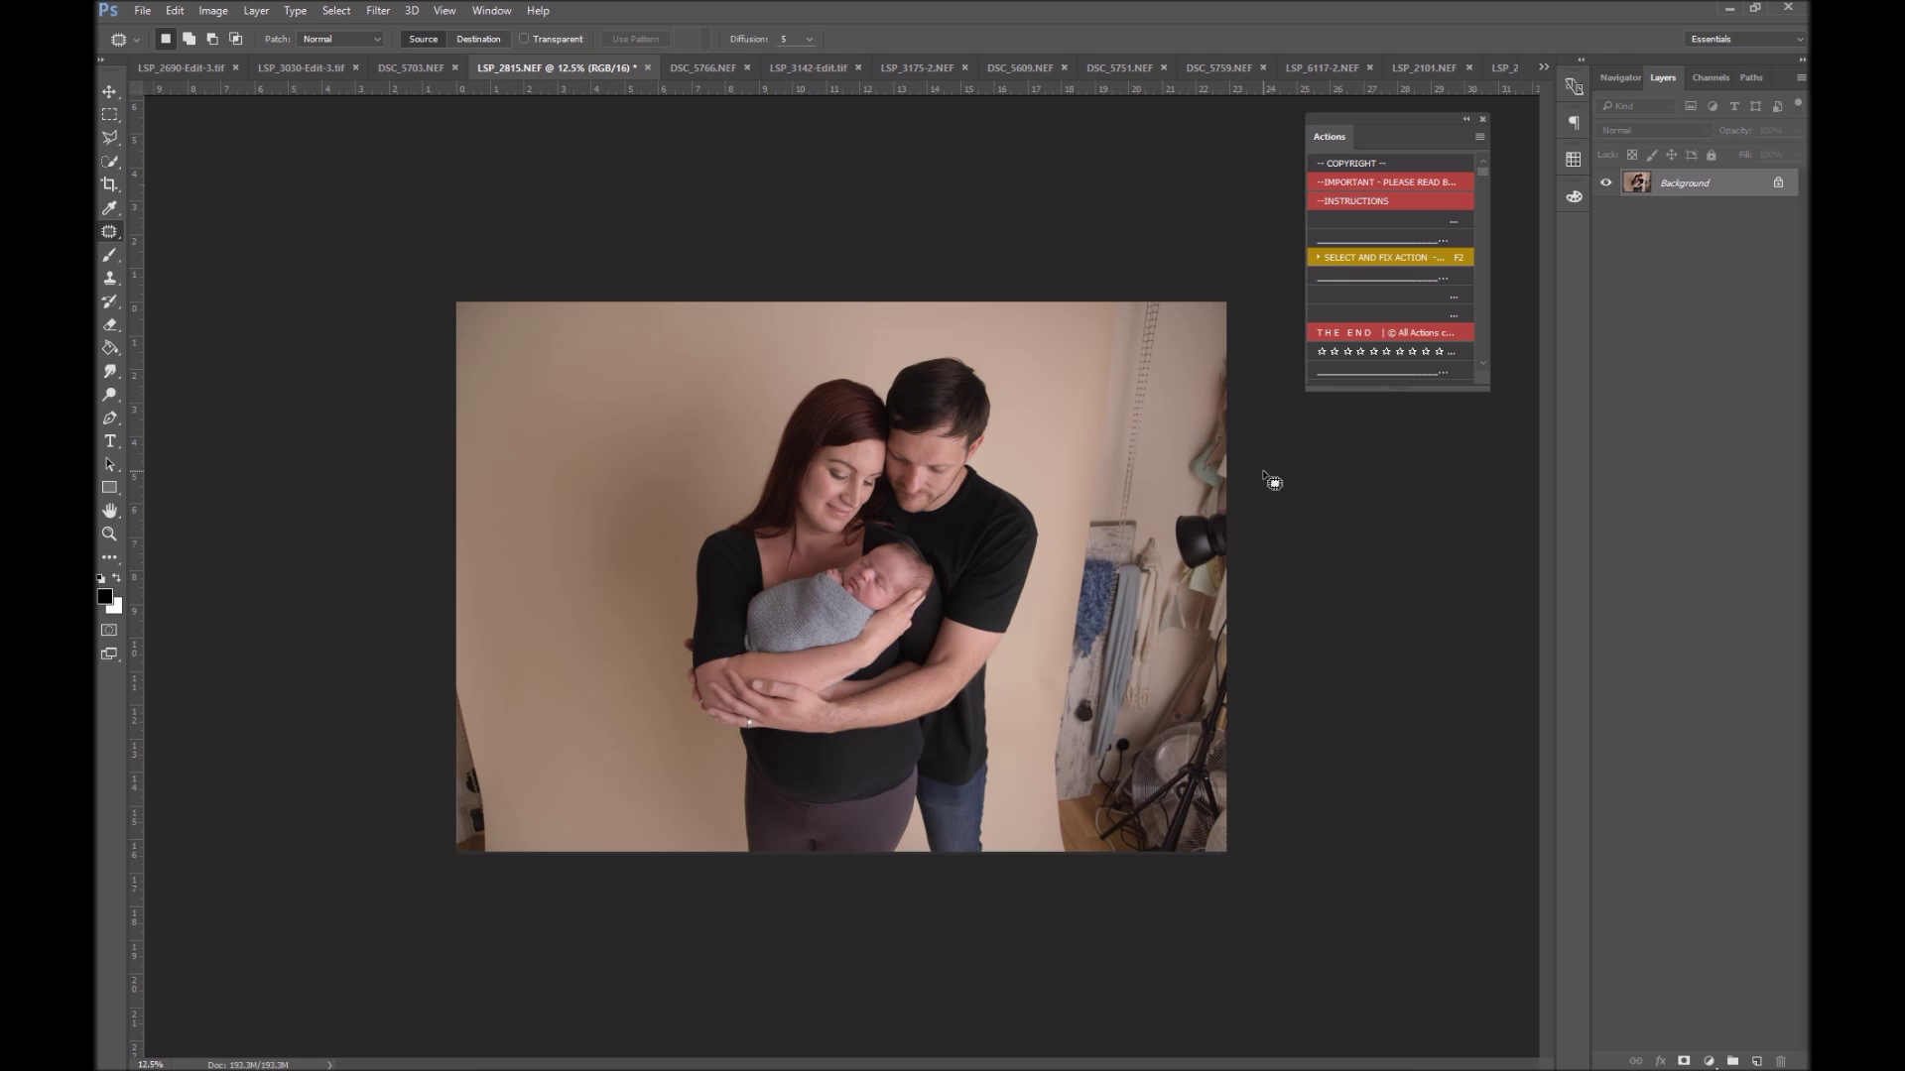
{"action": "key", "text": "ctrl+j"}
{"action": "key", "text": "ctrl+t"}
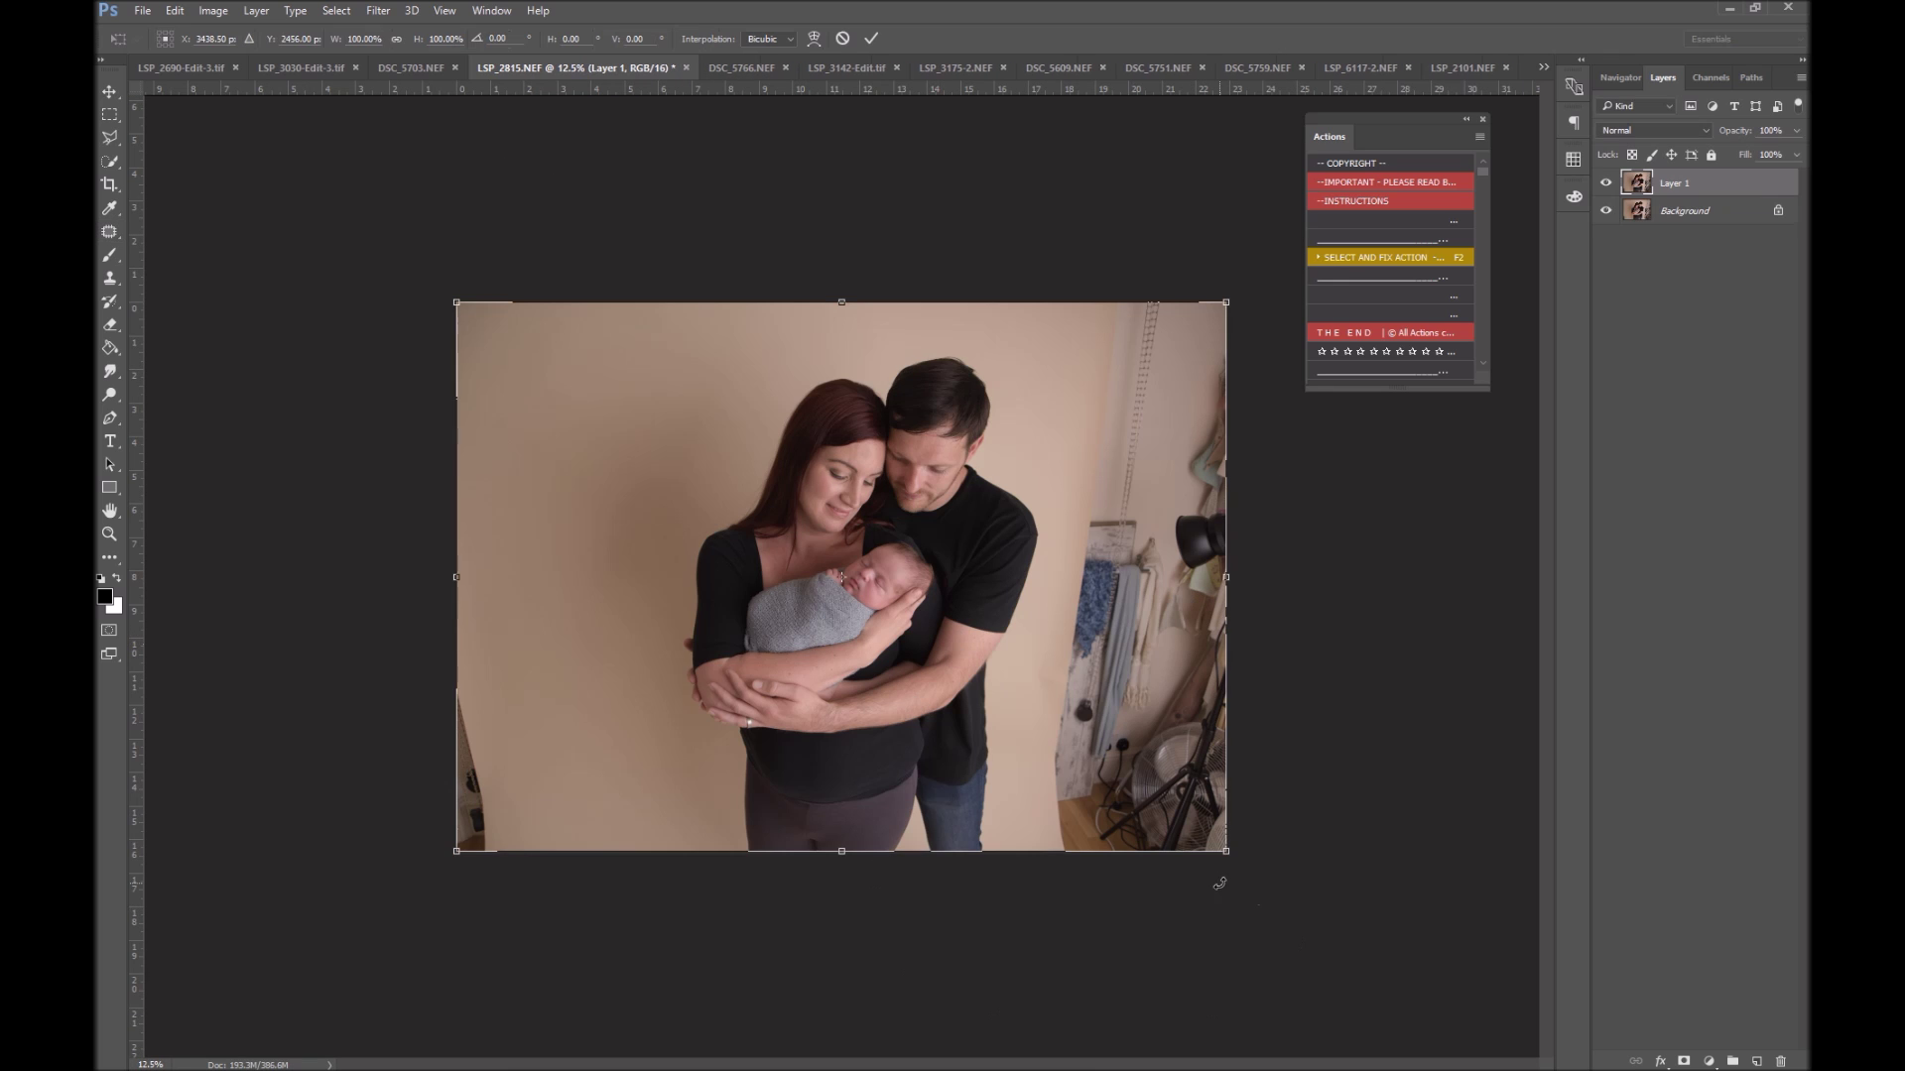
{"action": "left_click_drag", "start_coordinate": [1224, 852], "coordinate": [1368, 953]}
{"action": "left_click_drag", "start_coordinate": [1151, 898], "coordinate": [1088, 873]}
{"action": "key", "text": "Return"}
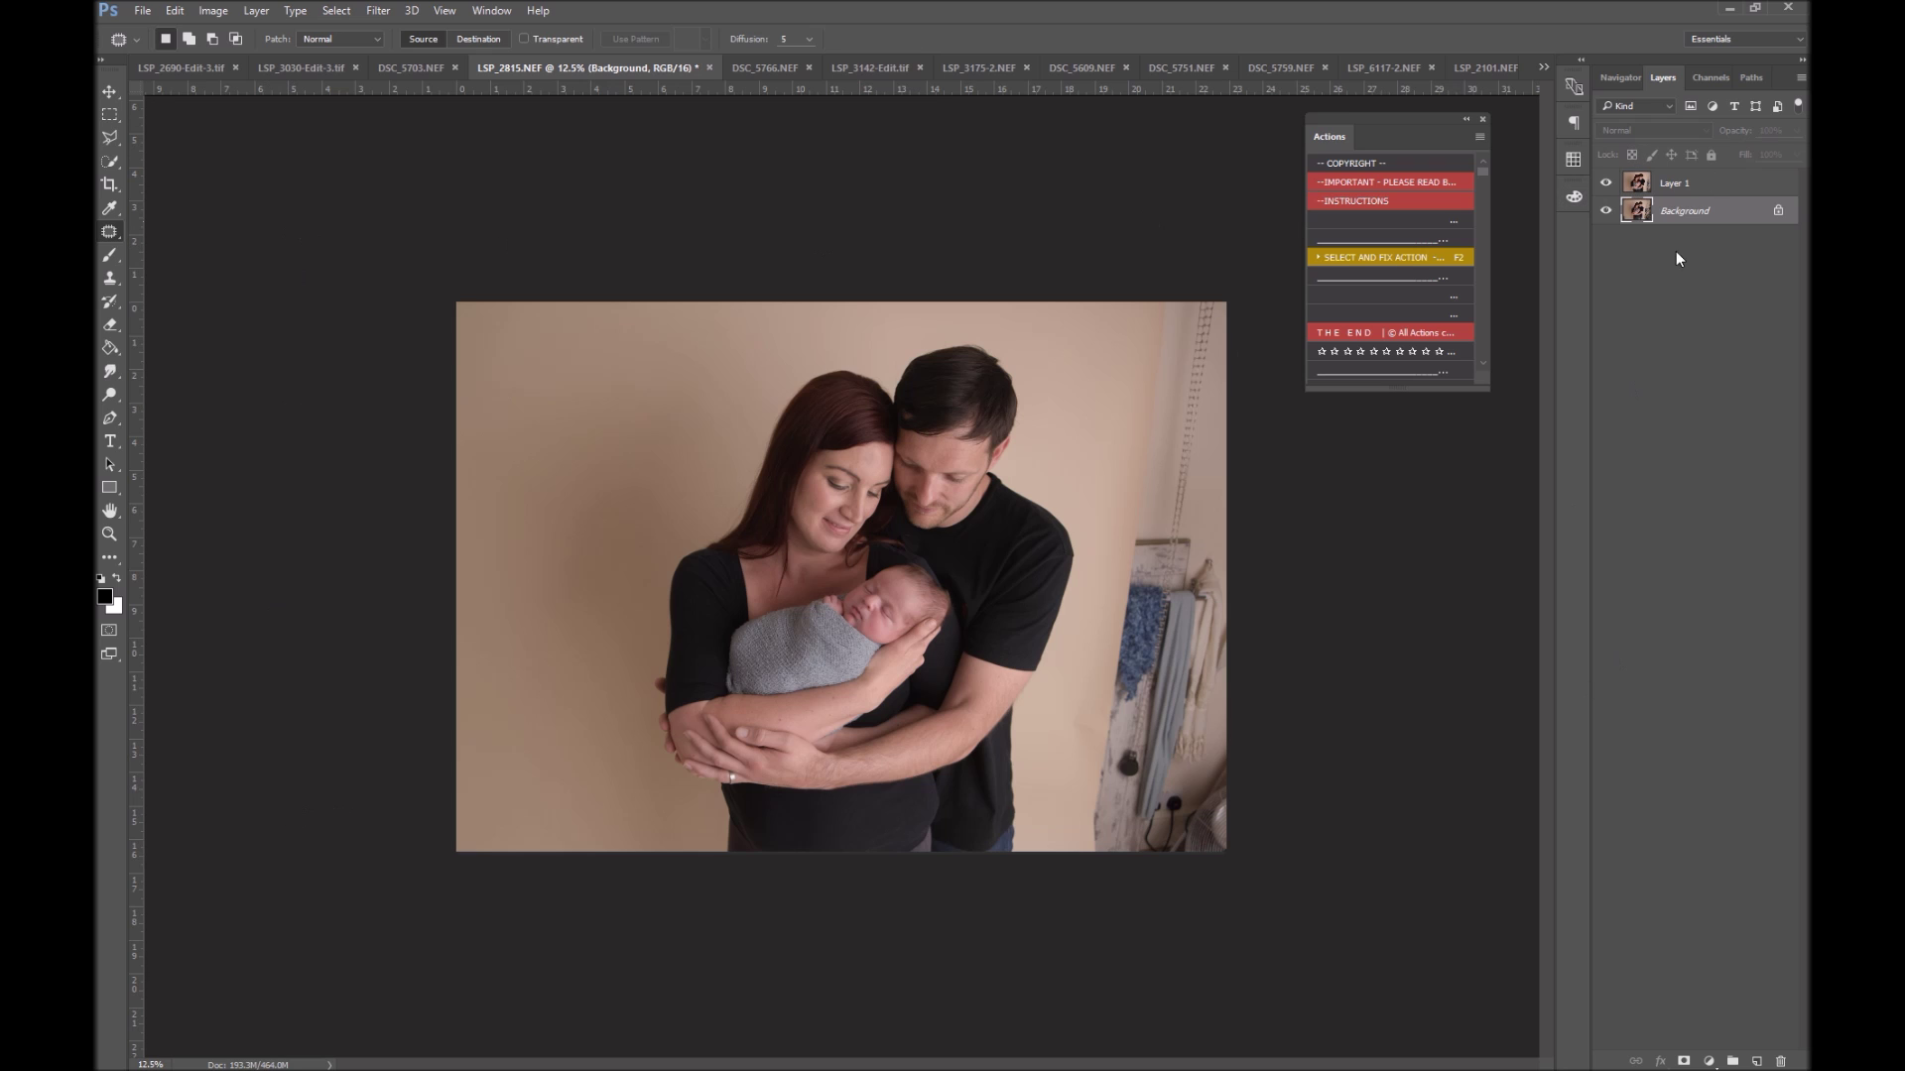
{"action": "right_click", "coordinate": [1725, 211]}
{"action": "left_click", "coordinate": [1722, 399]}
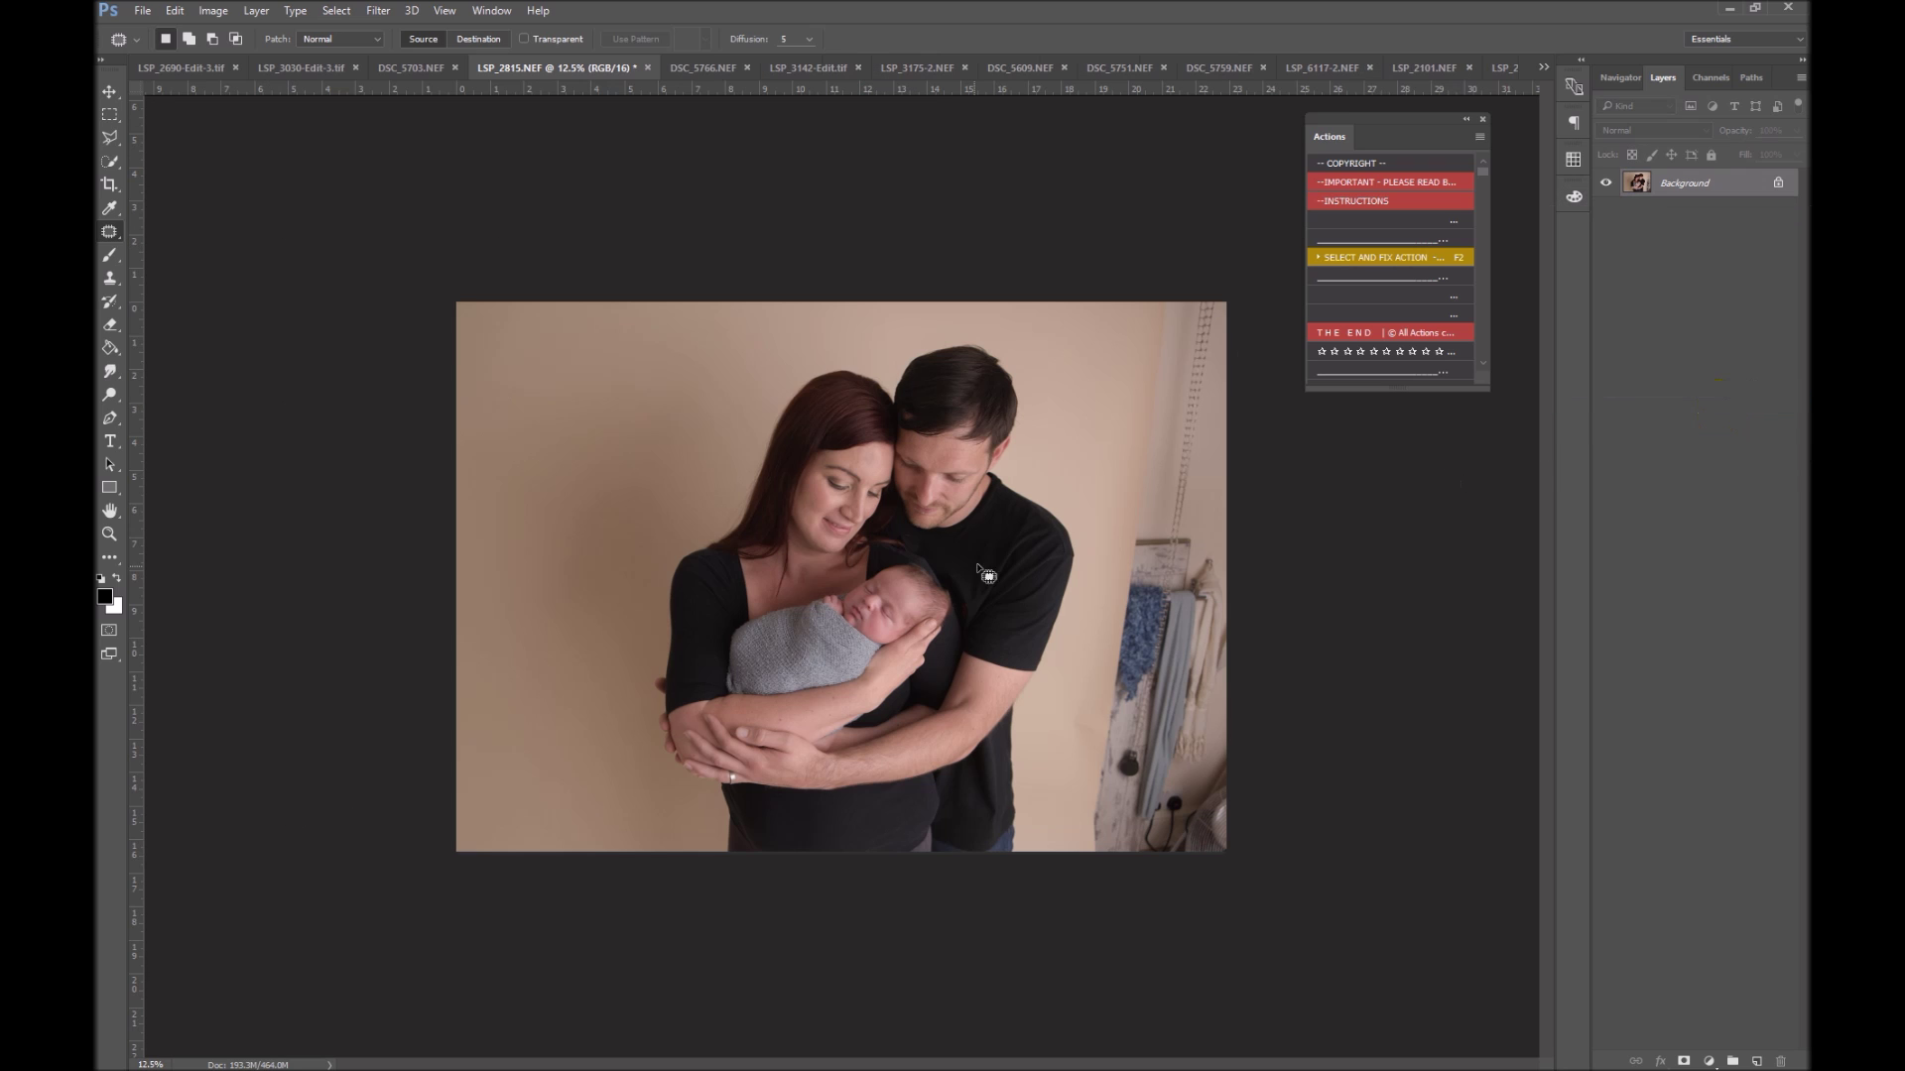
Outline the studio clutter beyond the backdrop edge with the Polygonal Lasso and fill it using the Select and Fix action
{"action": "key", "text": "l"}
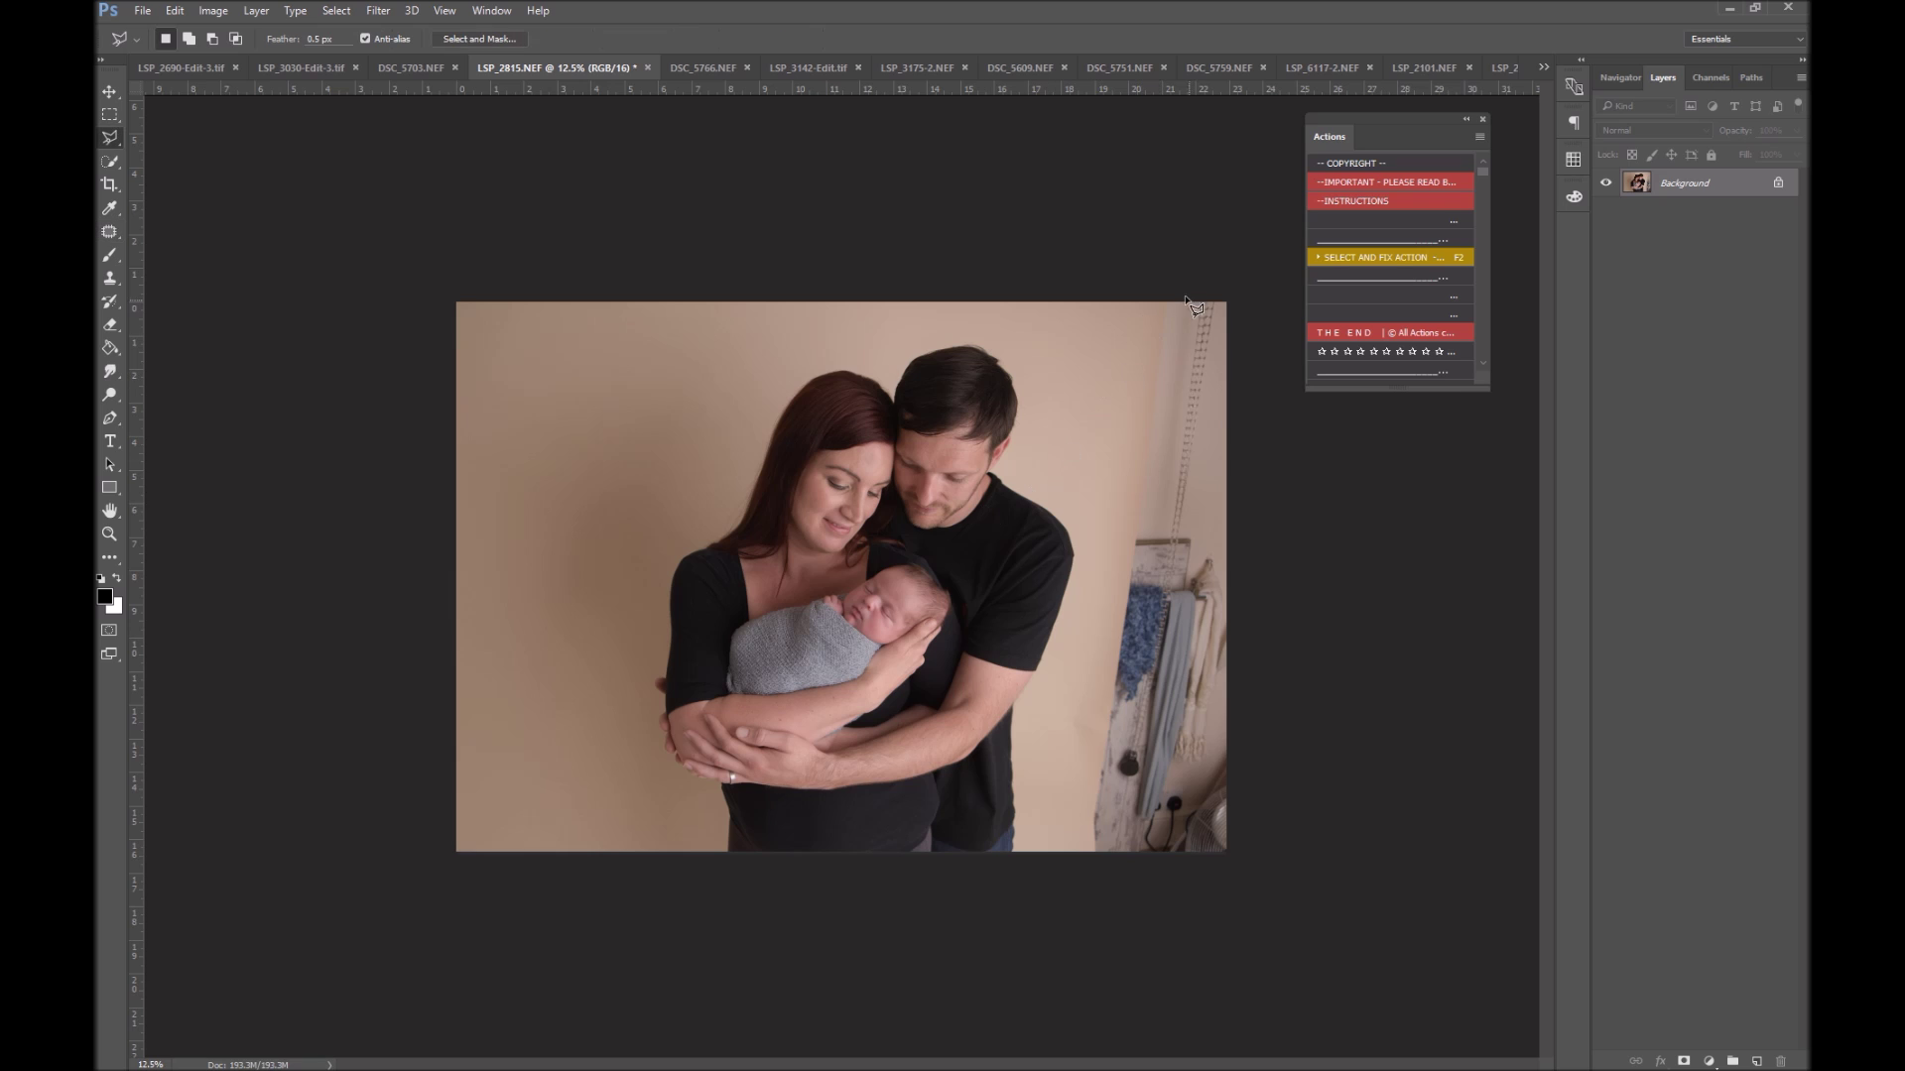
{"action": "mouse_move", "coordinate": [1171, 296]}
{"action": "left_mouse_down"}
{"action": "mouse_move", "coordinate": [1099, 771]}
{"action": "mouse_move", "coordinate": [1057, 830]}
{"action": "mouse_move", "coordinate": [1089, 857]}
{"action": "mouse_move", "coordinate": [1238, 867]}
{"action": "mouse_move", "coordinate": [1251, 331]}
{"action": "mouse_move", "coordinate": [1230, 286]}
{"action": "left_mouse_up"}
{"action": "left_click", "coordinate": [1381, 257]}
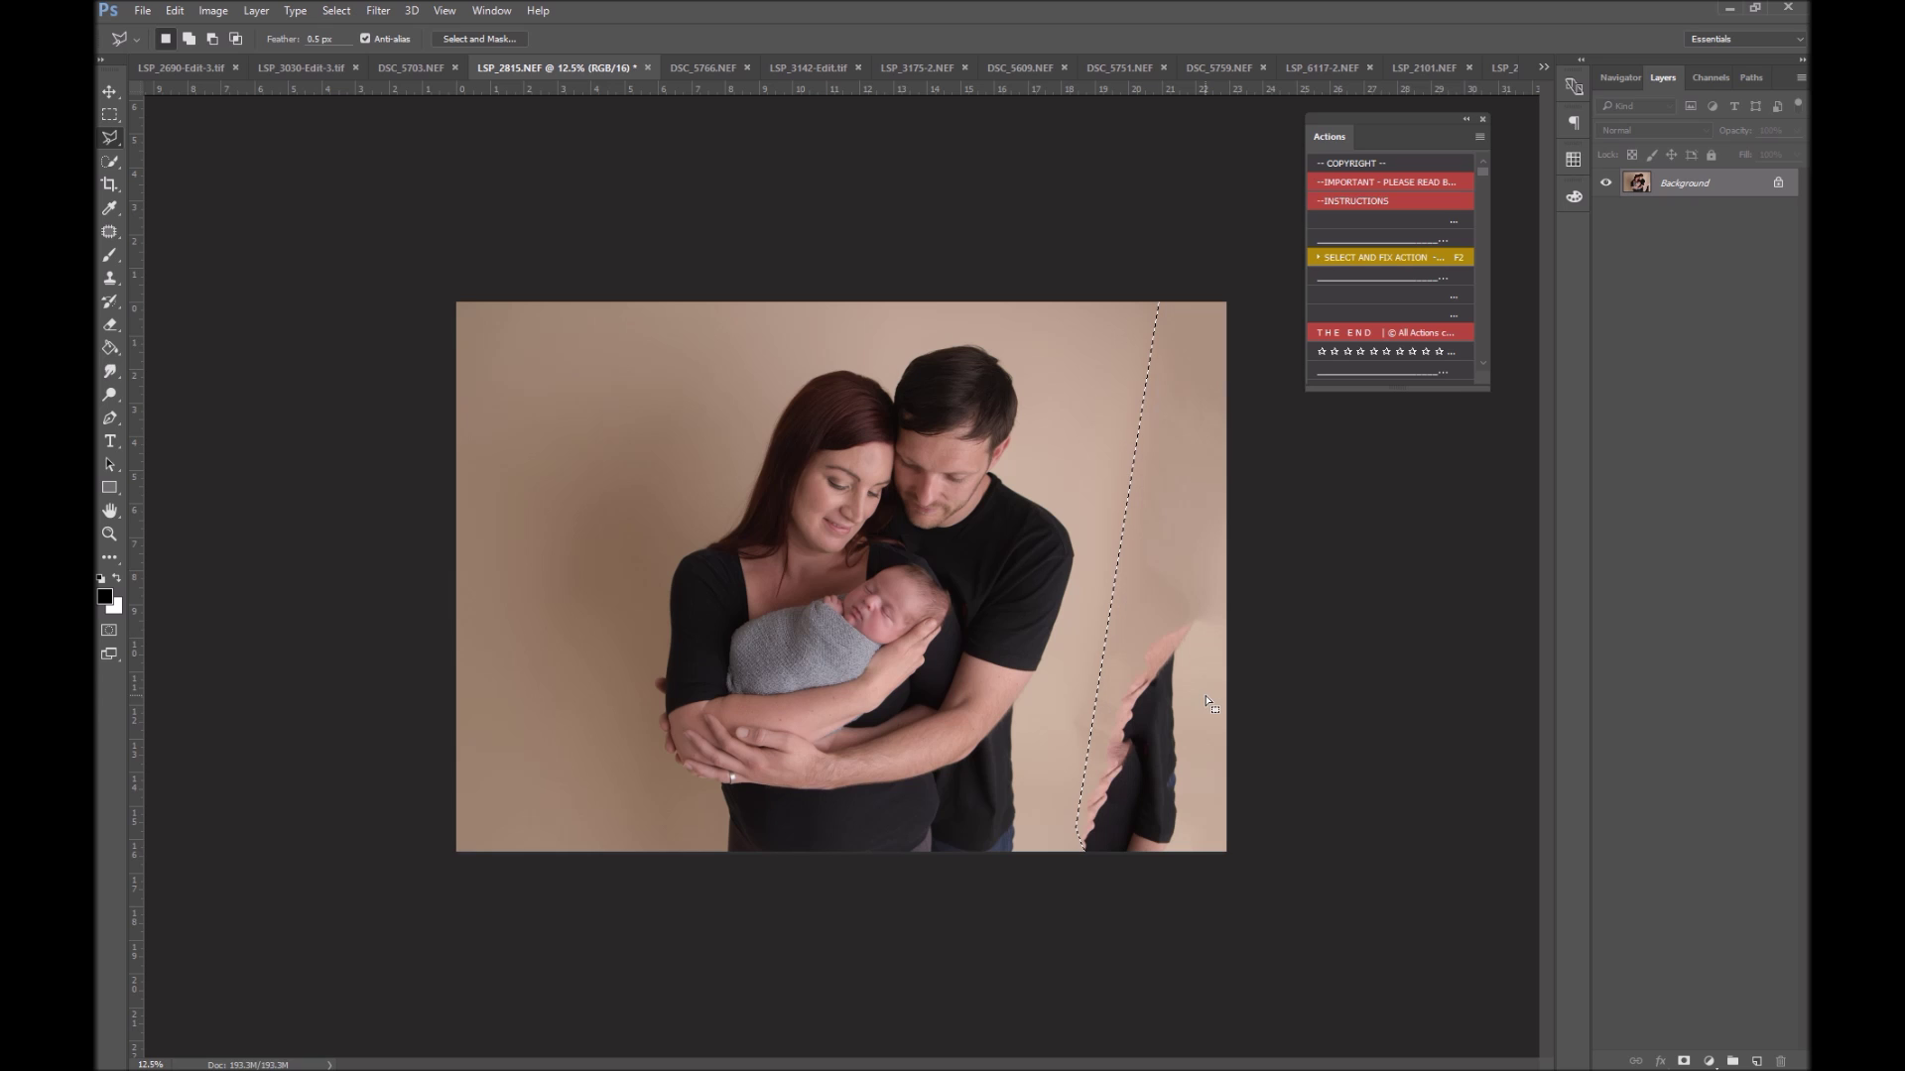
{"action": "mouse_move", "coordinate": [1284, 726]}
{"action": "left_mouse_down"}
{"action": "mouse_move", "coordinate": [1257, 803]}
{"action": "mouse_move", "coordinate": [1310, 820]}
{"action": "left_mouse_up"}
{"action": "double_click", "coordinate": [1286, 805]}
Duplicate the background layer, outline the stray arm and shirt fragment beside the man and fill it using the Select and Fix action
{"action": "key", "text": "j"}
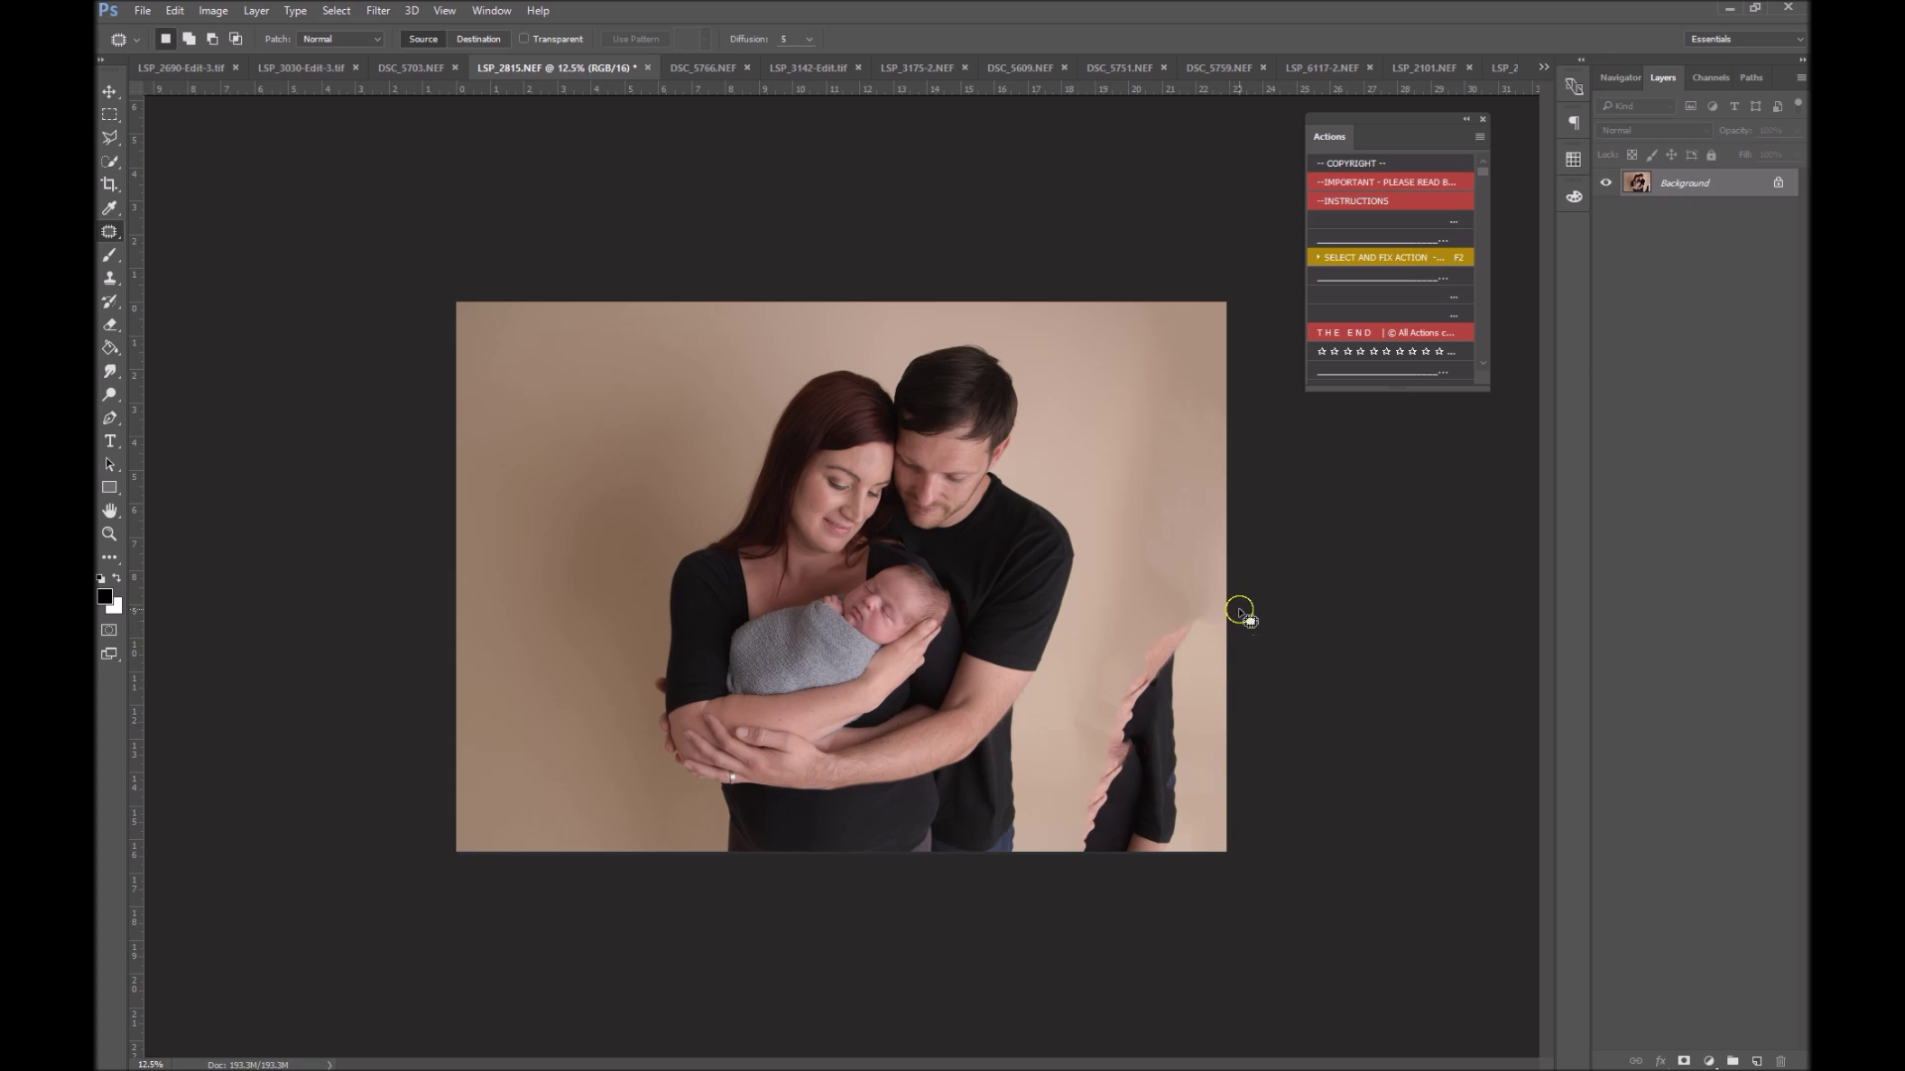
{"action": "key", "text": "ctrl+j"}
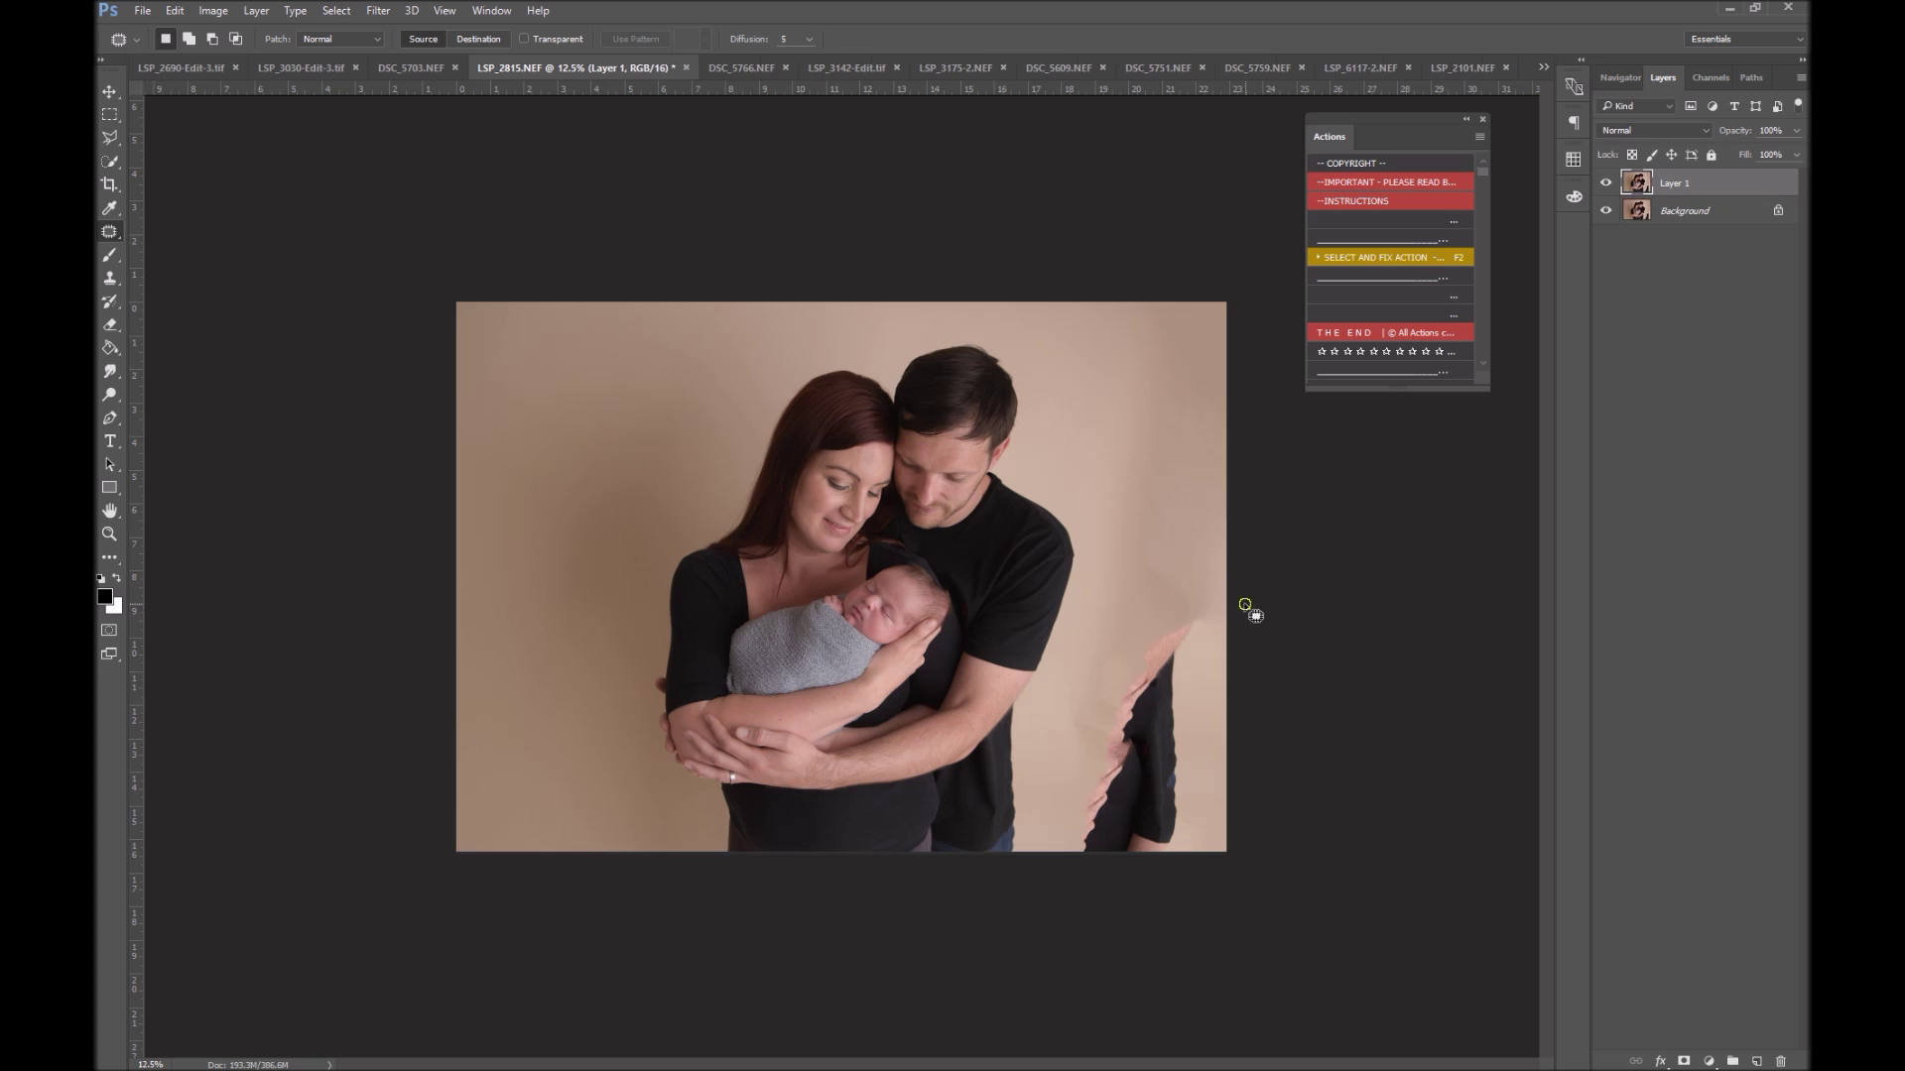
{"action": "mouse_move", "coordinate": [1235, 601]}
{"action": "left_mouse_down"}
{"action": "mouse_move", "coordinate": [1113, 677]}
{"action": "mouse_move", "coordinate": [1074, 871]}
{"action": "mouse_move", "coordinate": [1245, 854]}
{"action": "left_mouse_up"}
{"action": "key", "text": "ctrl+d"}
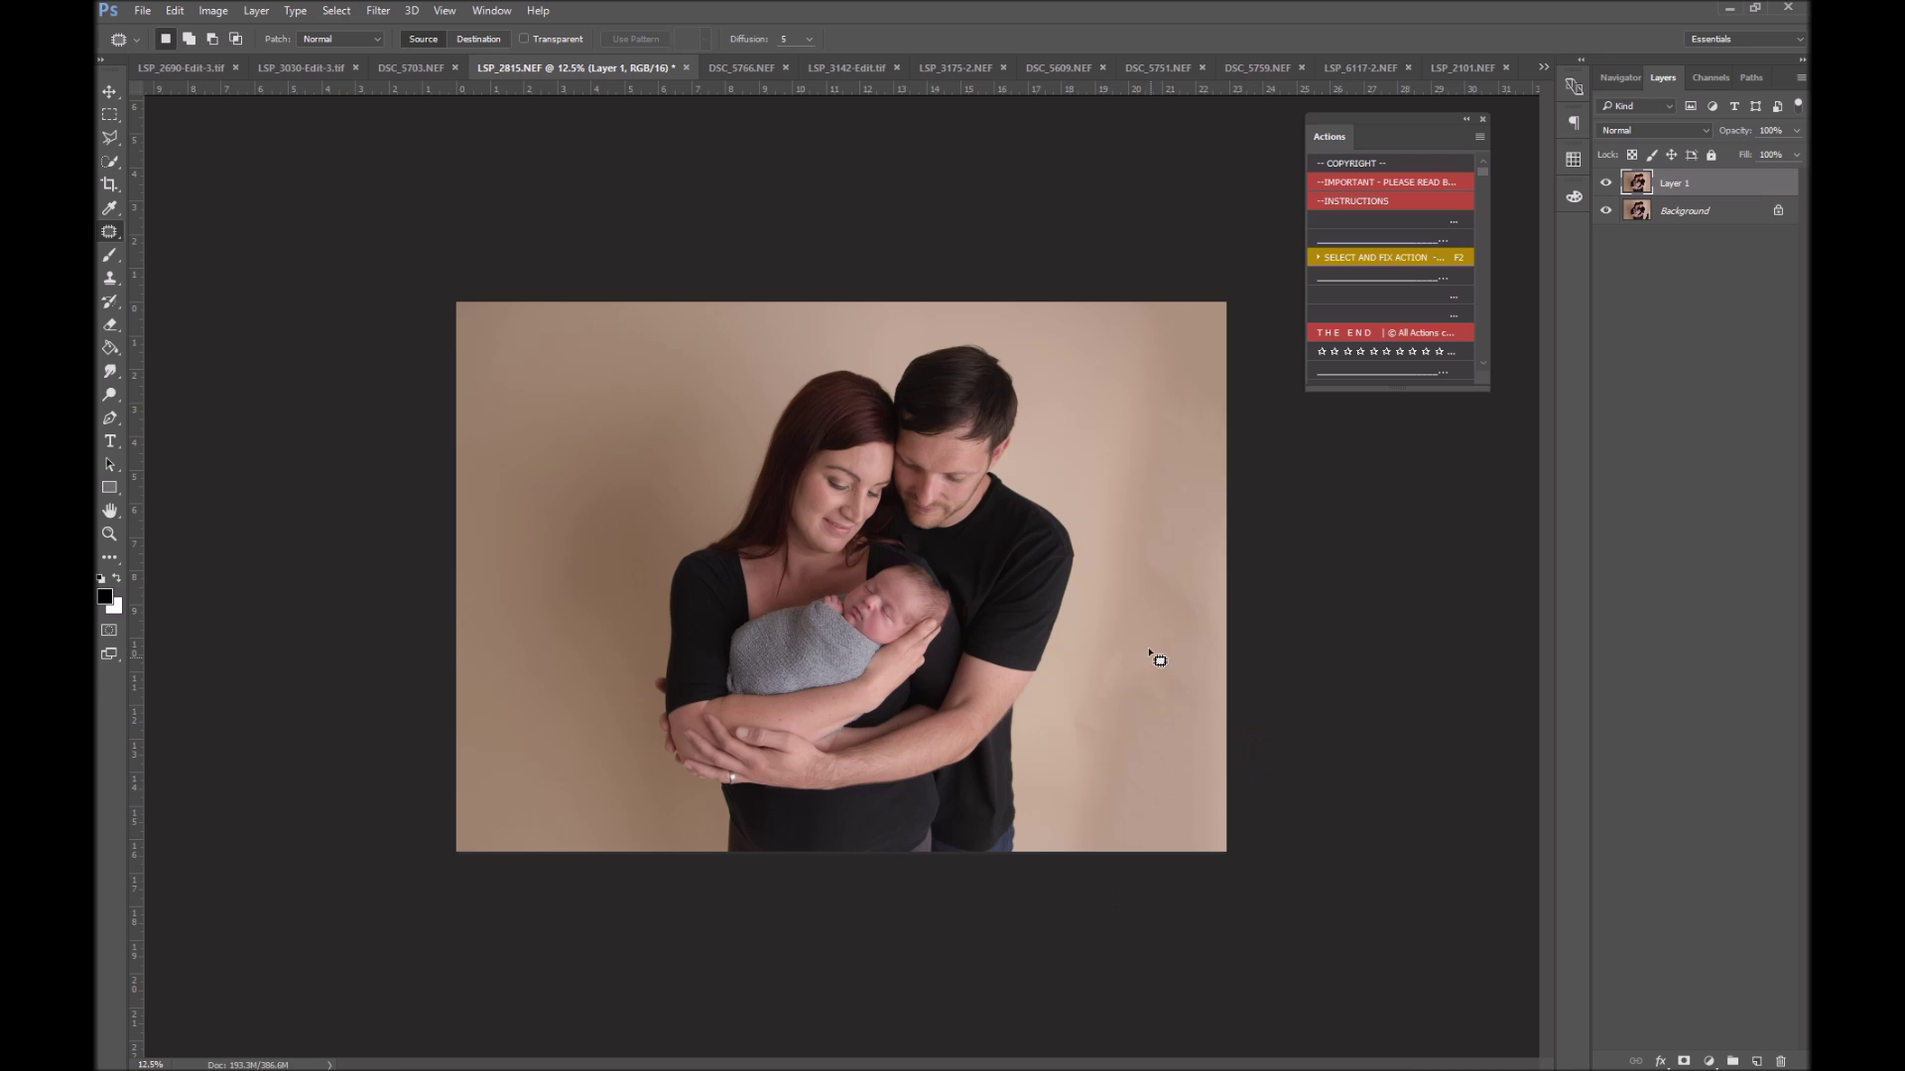
Patch the blotches and the tonal edge on the backdrop beside the man with smooth backdrop areas
{"action": "mouse_move", "coordinate": [1147, 653]}
{"action": "left_mouse_down"}
{"action": "mouse_move", "coordinate": [1061, 682]}
{"action": "mouse_move", "coordinate": [1091, 637]}
{"action": "left_mouse_up"}
{"action": "left_click_drag", "start_coordinate": [1105, 663], "coordinate": [1129, 719]}
{"action": "left_click", "coordinate": [1183, 623]}
{"action": "left_click_drag", "start_coordinate": [1210, 451], "coordinate": [1128, 466]}
{"action": "left_click_drag", "start_coordinate": [1133, 495], "coordinate": [600, 432]}
{"action": "left_click", "coordinate": [1194, 387]}
{"action": "mouse_move", "coordinate": [1258, 307]}
{"action": "left_mouse_down"}
{"action": "mouse_move", "coordinate": [1264, 341]}
{"action": "mouse_move", "coordinate": [1194, 297]}
{"action": "mouse_move", "coordinate": [1229, 299]}
{"action": "left_mouse_up"}
{"action": "left_click_drag", "start_coordinate": [1208, 422], "coordinate": [602, 438]}
{"action": "left_click", "coordinate": [1274, 569]}
{"action": "mouse_move", "coordinate": [1246, 481]}
{"action": "left_mouse_down"}
{"action": "mouse_move", "coordinate": [1099, 623]}
{"action": "mouse_move", "coordinate": [1131, 453]}
{"action": "left_mouse_up"}
{"action": "left_click_drag", "start_coordinate": [1199, 594], "coordinate": [563, 478]}
{"action": "key", "text": "ctrl+d"}
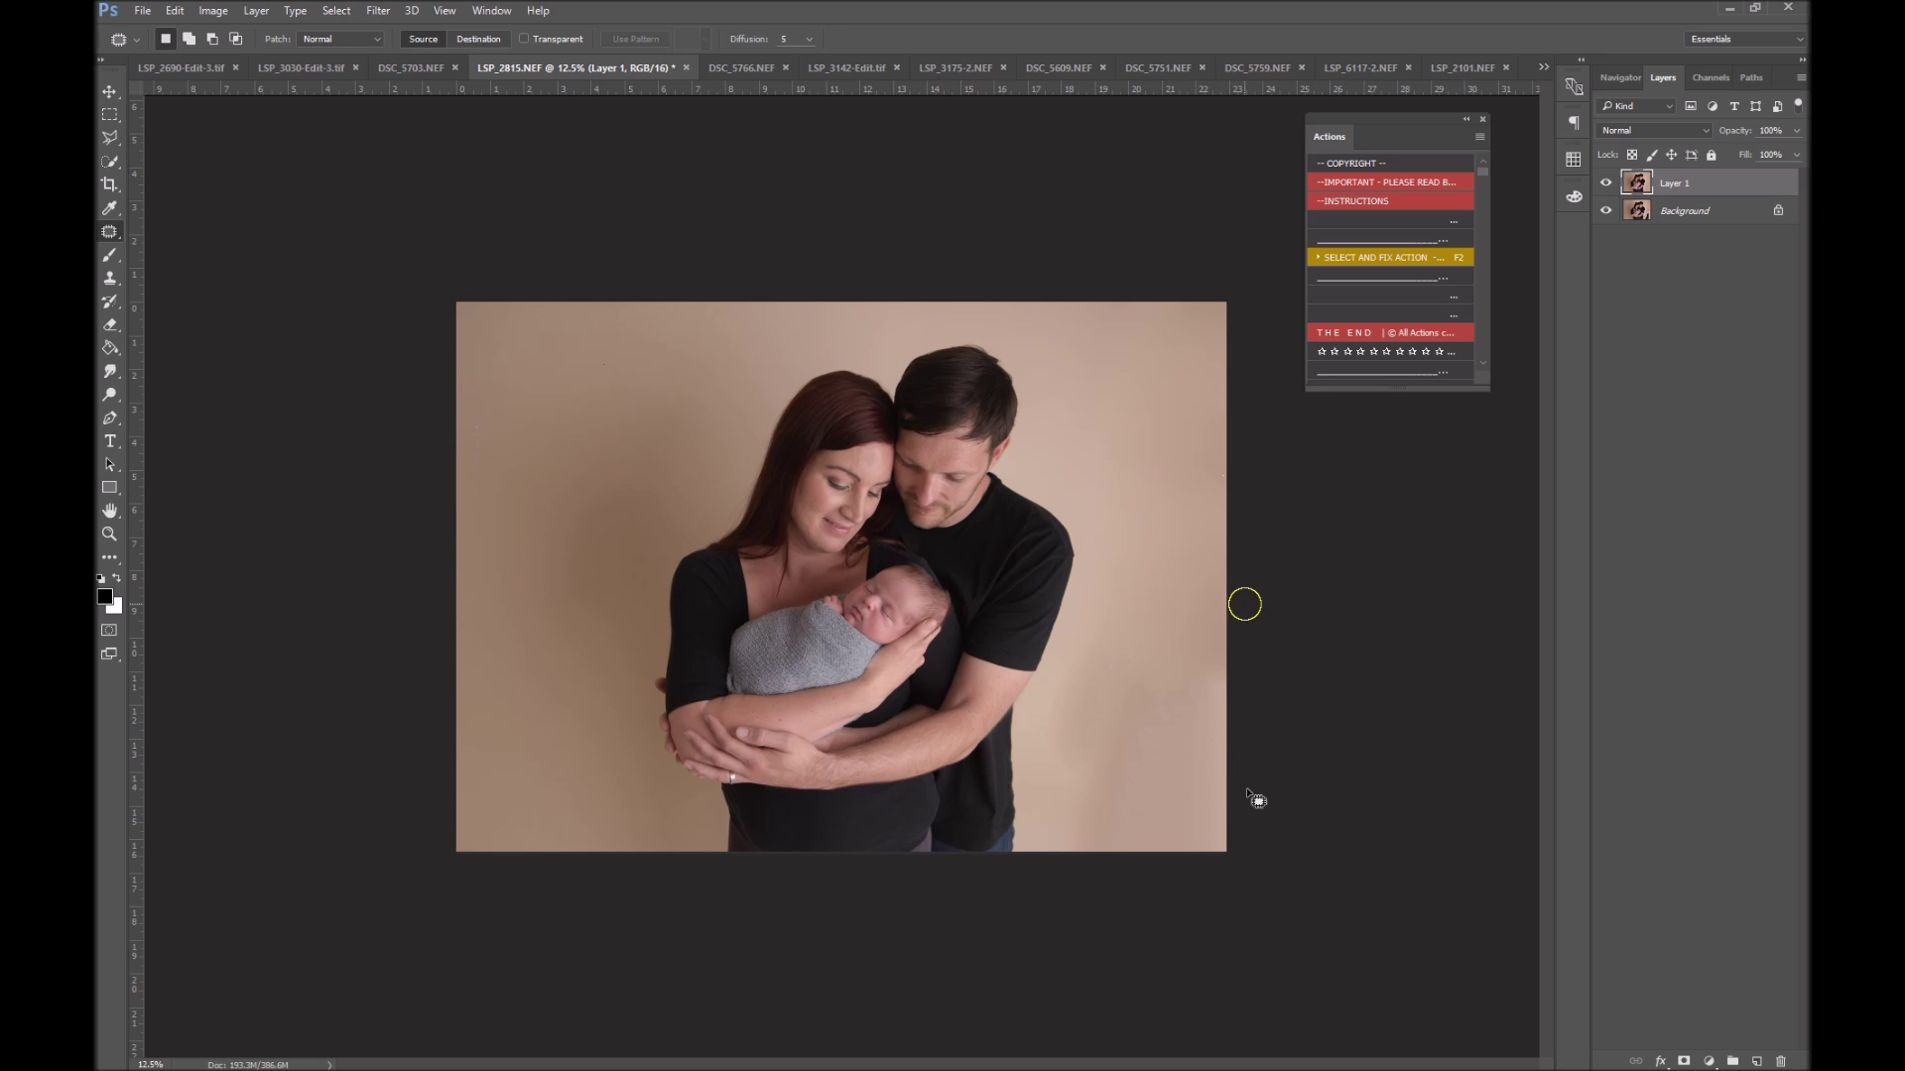
Patch the discoloured lower backdrop corner with clean backdrop and compare the retouch by hiding and showing Layer 1
{"action": "mouse_move", "coordinate": [1254, 794]}
{"action": "left_mouse_down"}
{"action": "mouse_move", "coordinate": [1061, 774]}
{"action": "mouse_move", "coordinate": [1049, 635]}
{"action": "left_mouse_up"}
{"action": "left_click_drag", "start_coordinate": [1147, 796], "coordinate": [596, 516]}
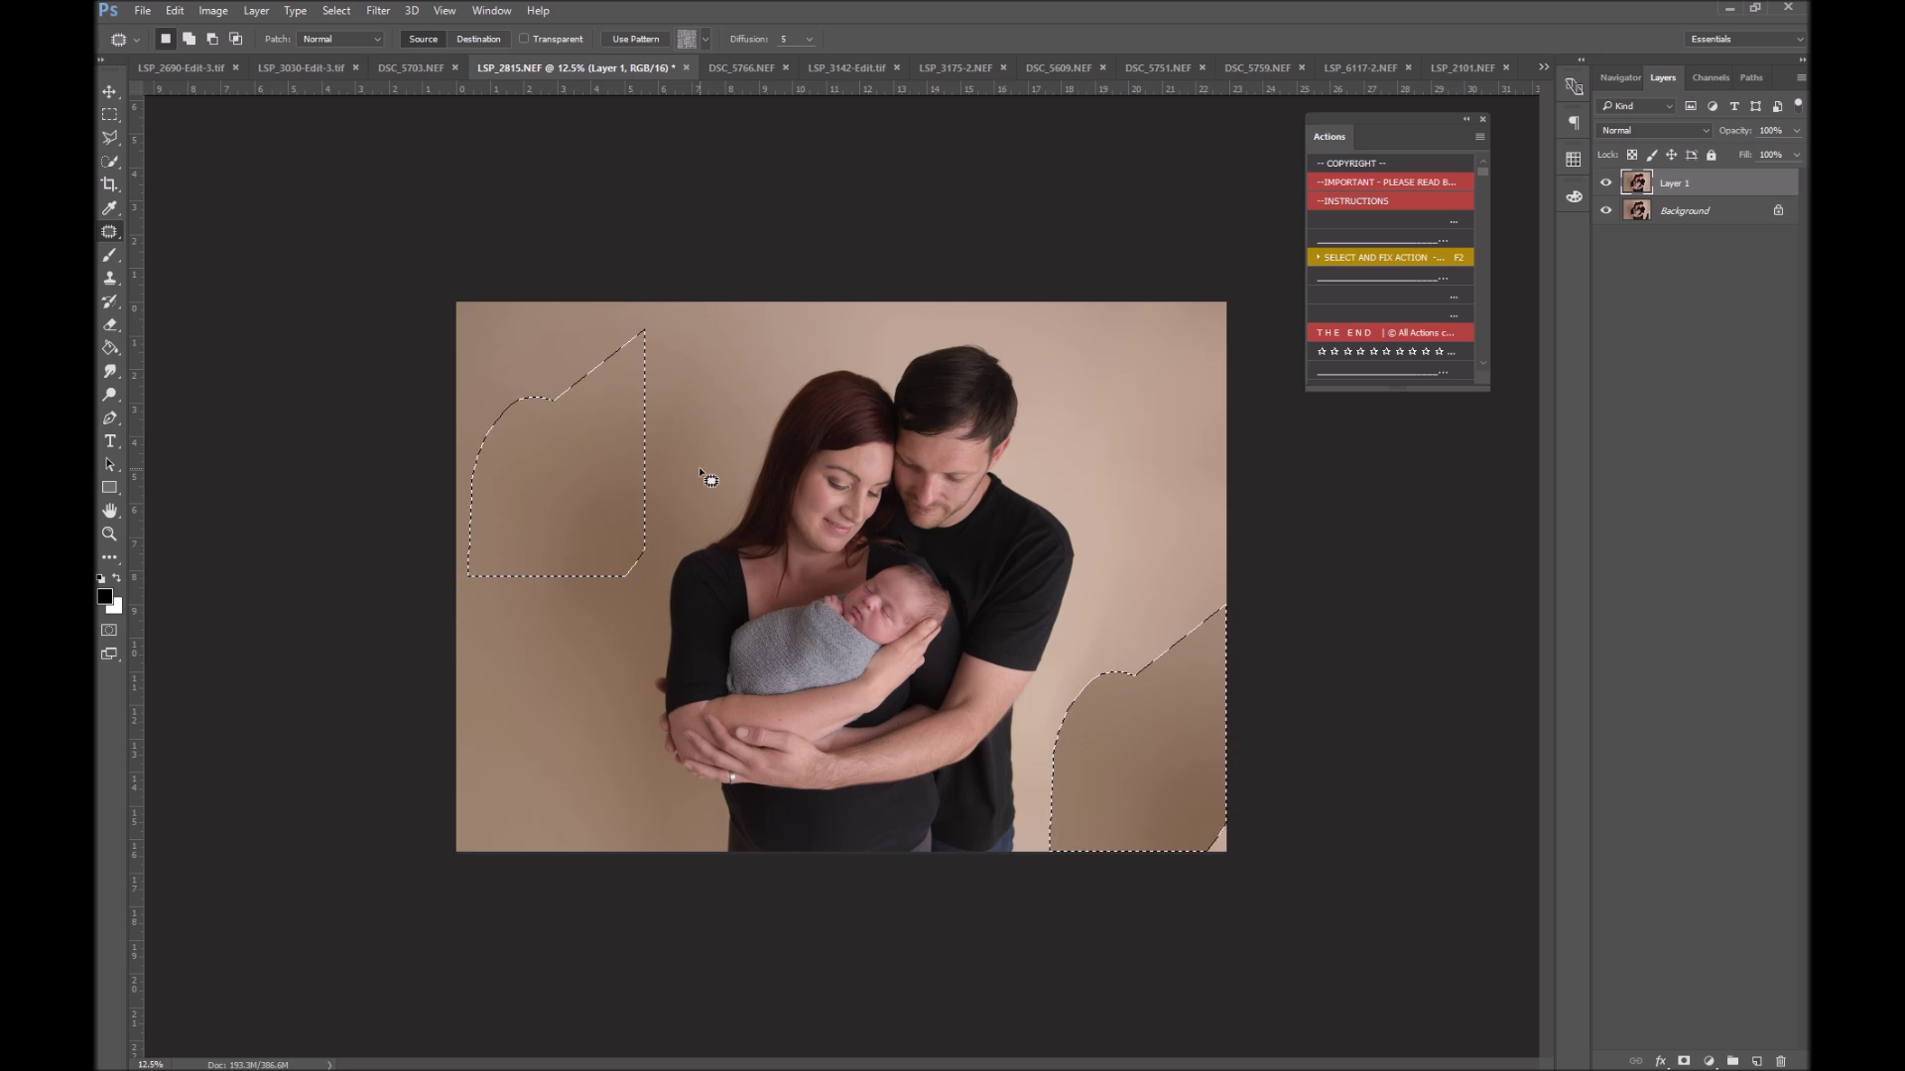
{"action": "key", "text": "ctrl+d"}
{"action": "left_click", "coordinate": [1605, 183]}
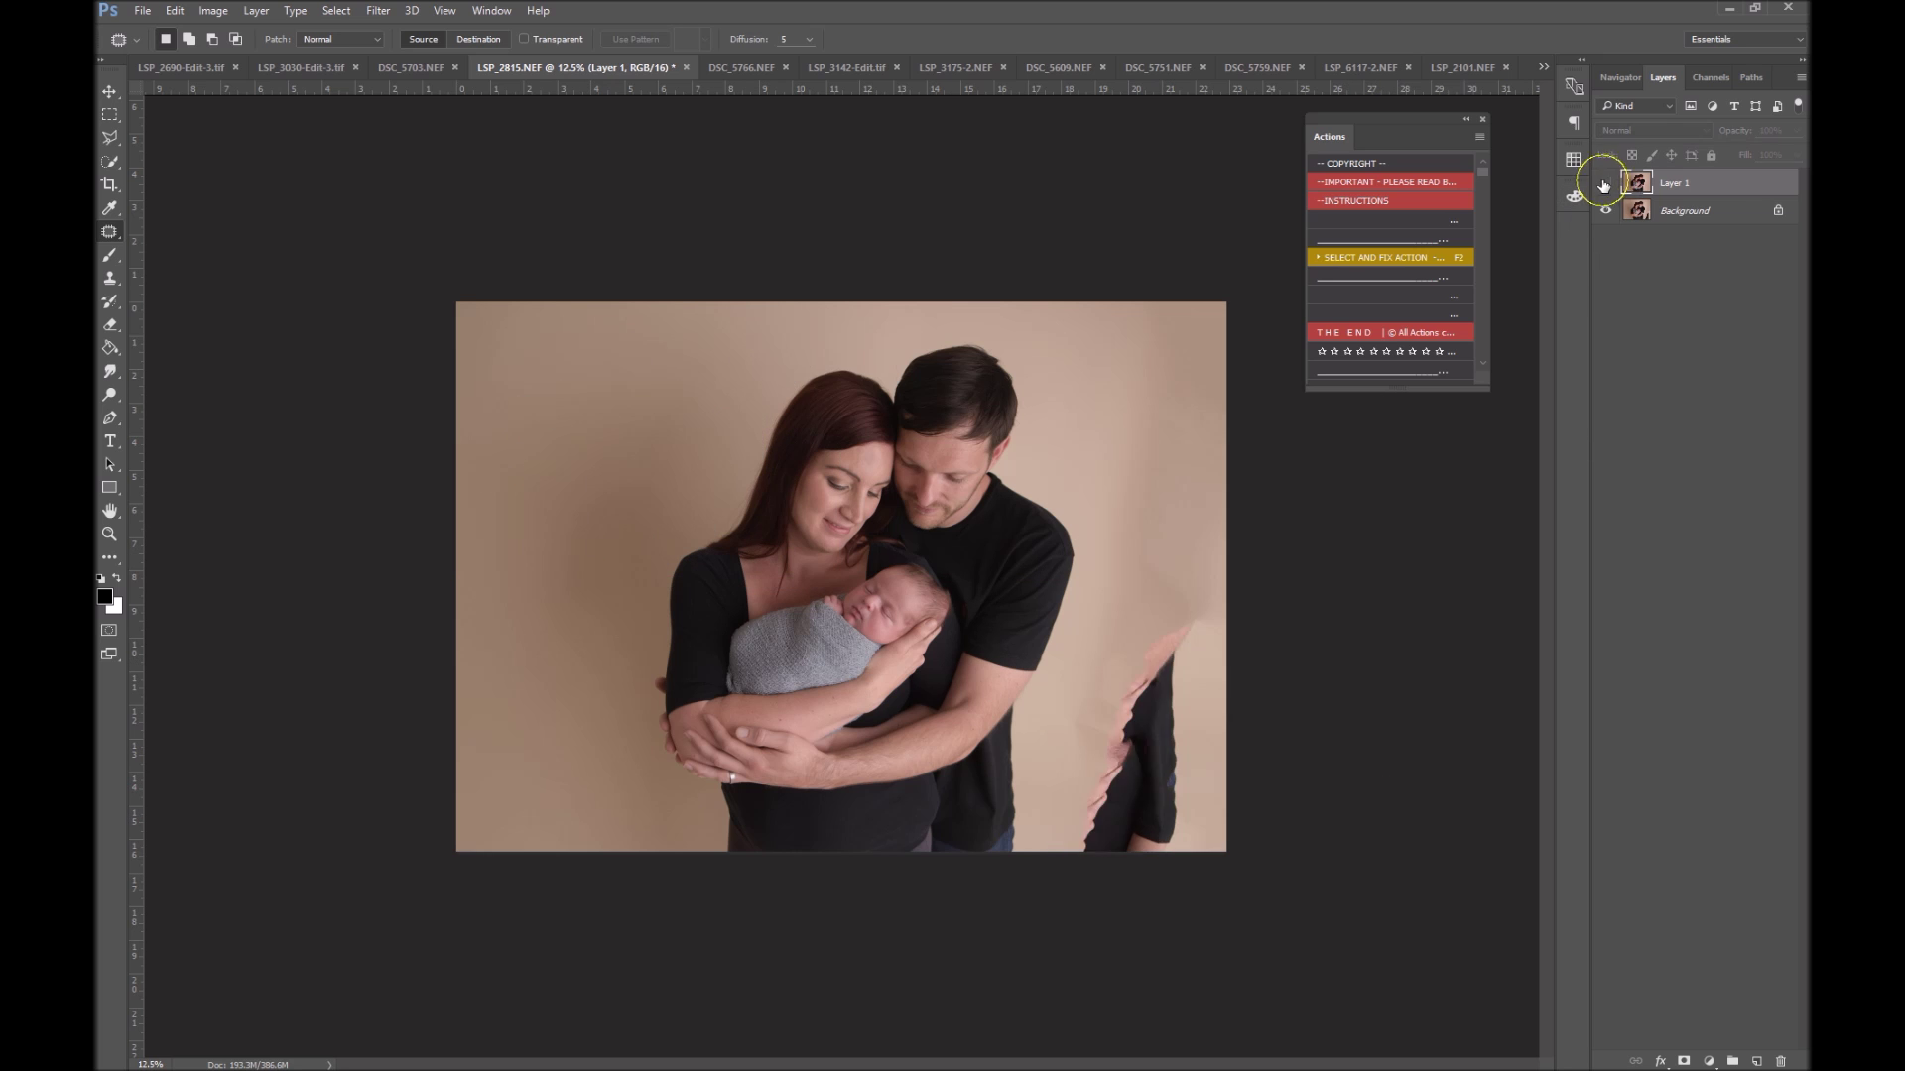
{"action": "left_click", "coordinate": [1606, 182]}
In DSC_5766.NEF, enlarge a duplicate of the background layer to crop out the backdrop edge, and copy the result to a new layer
{"action": "left_click", "coordinate": [762, 69]}
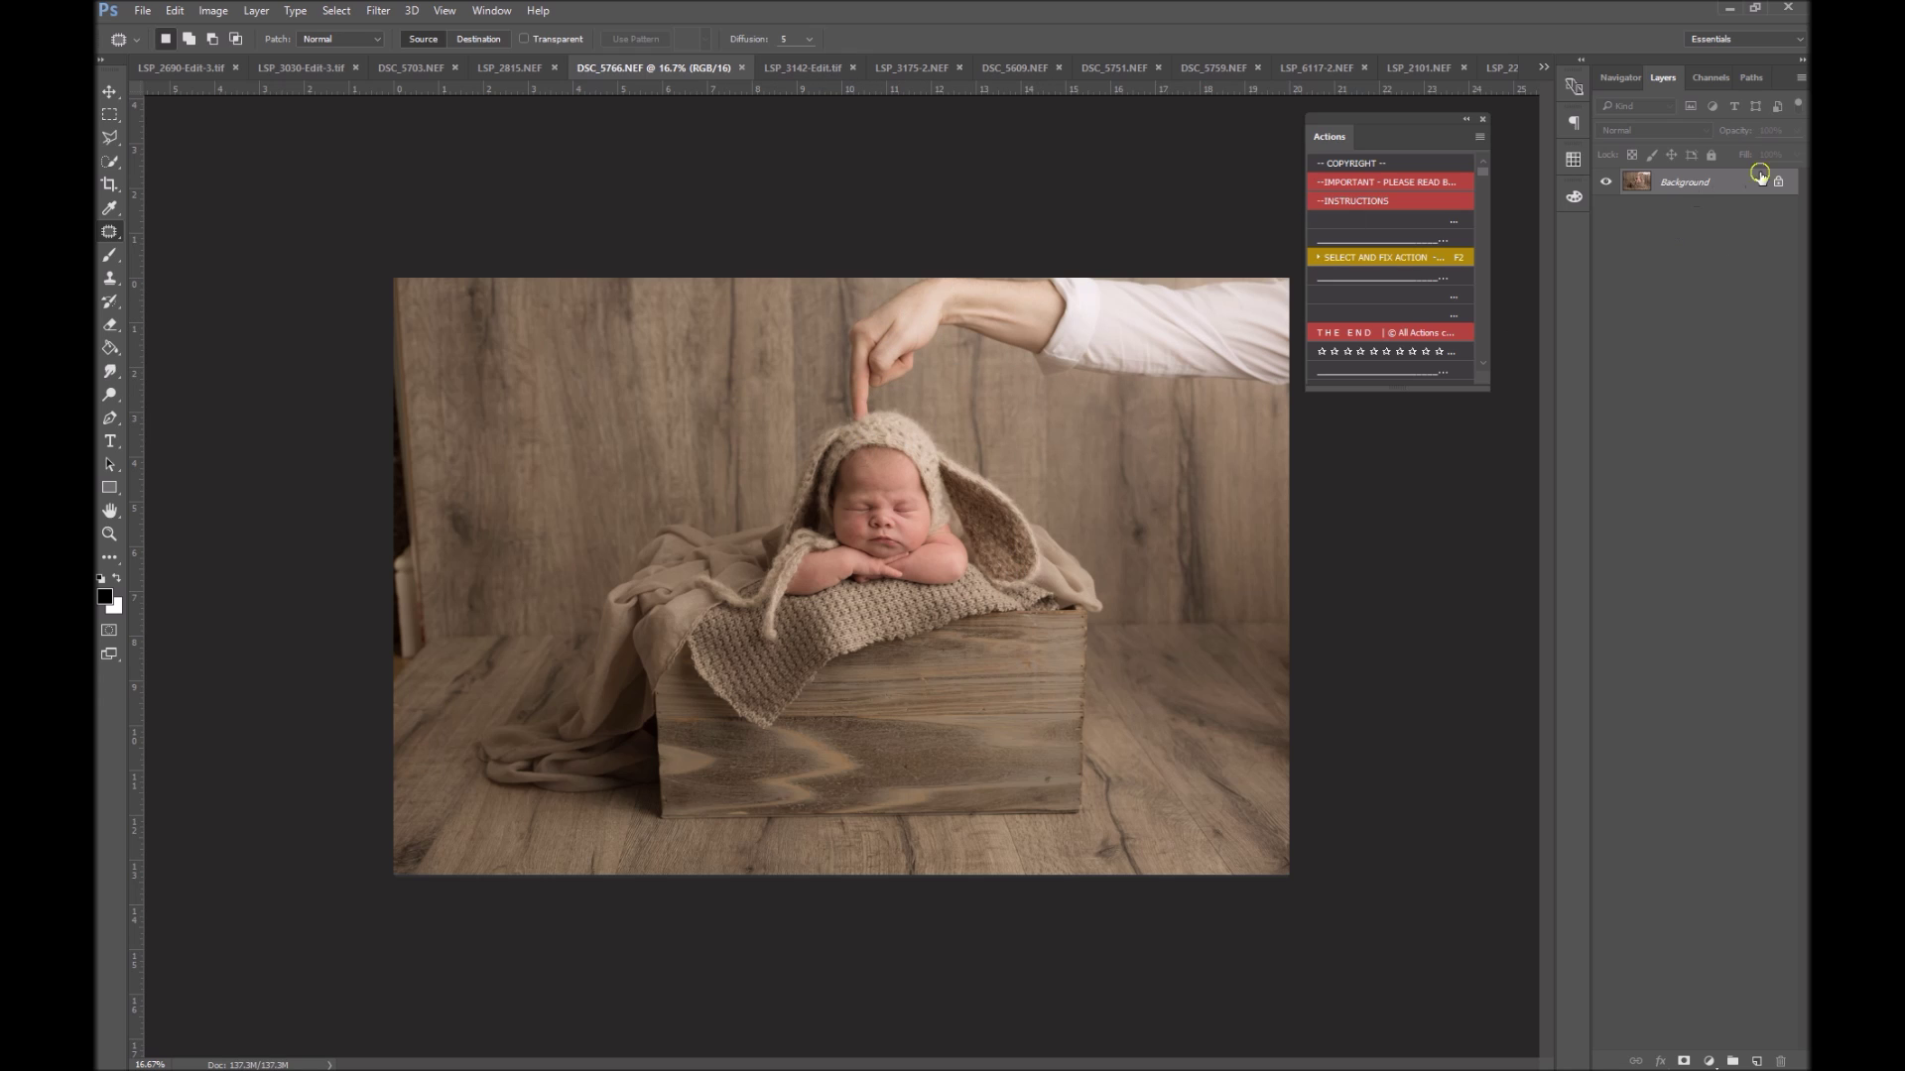
{"action": "key", "text": "ctrl+j"}
{"action": "key", "text": "ctrl+t"}
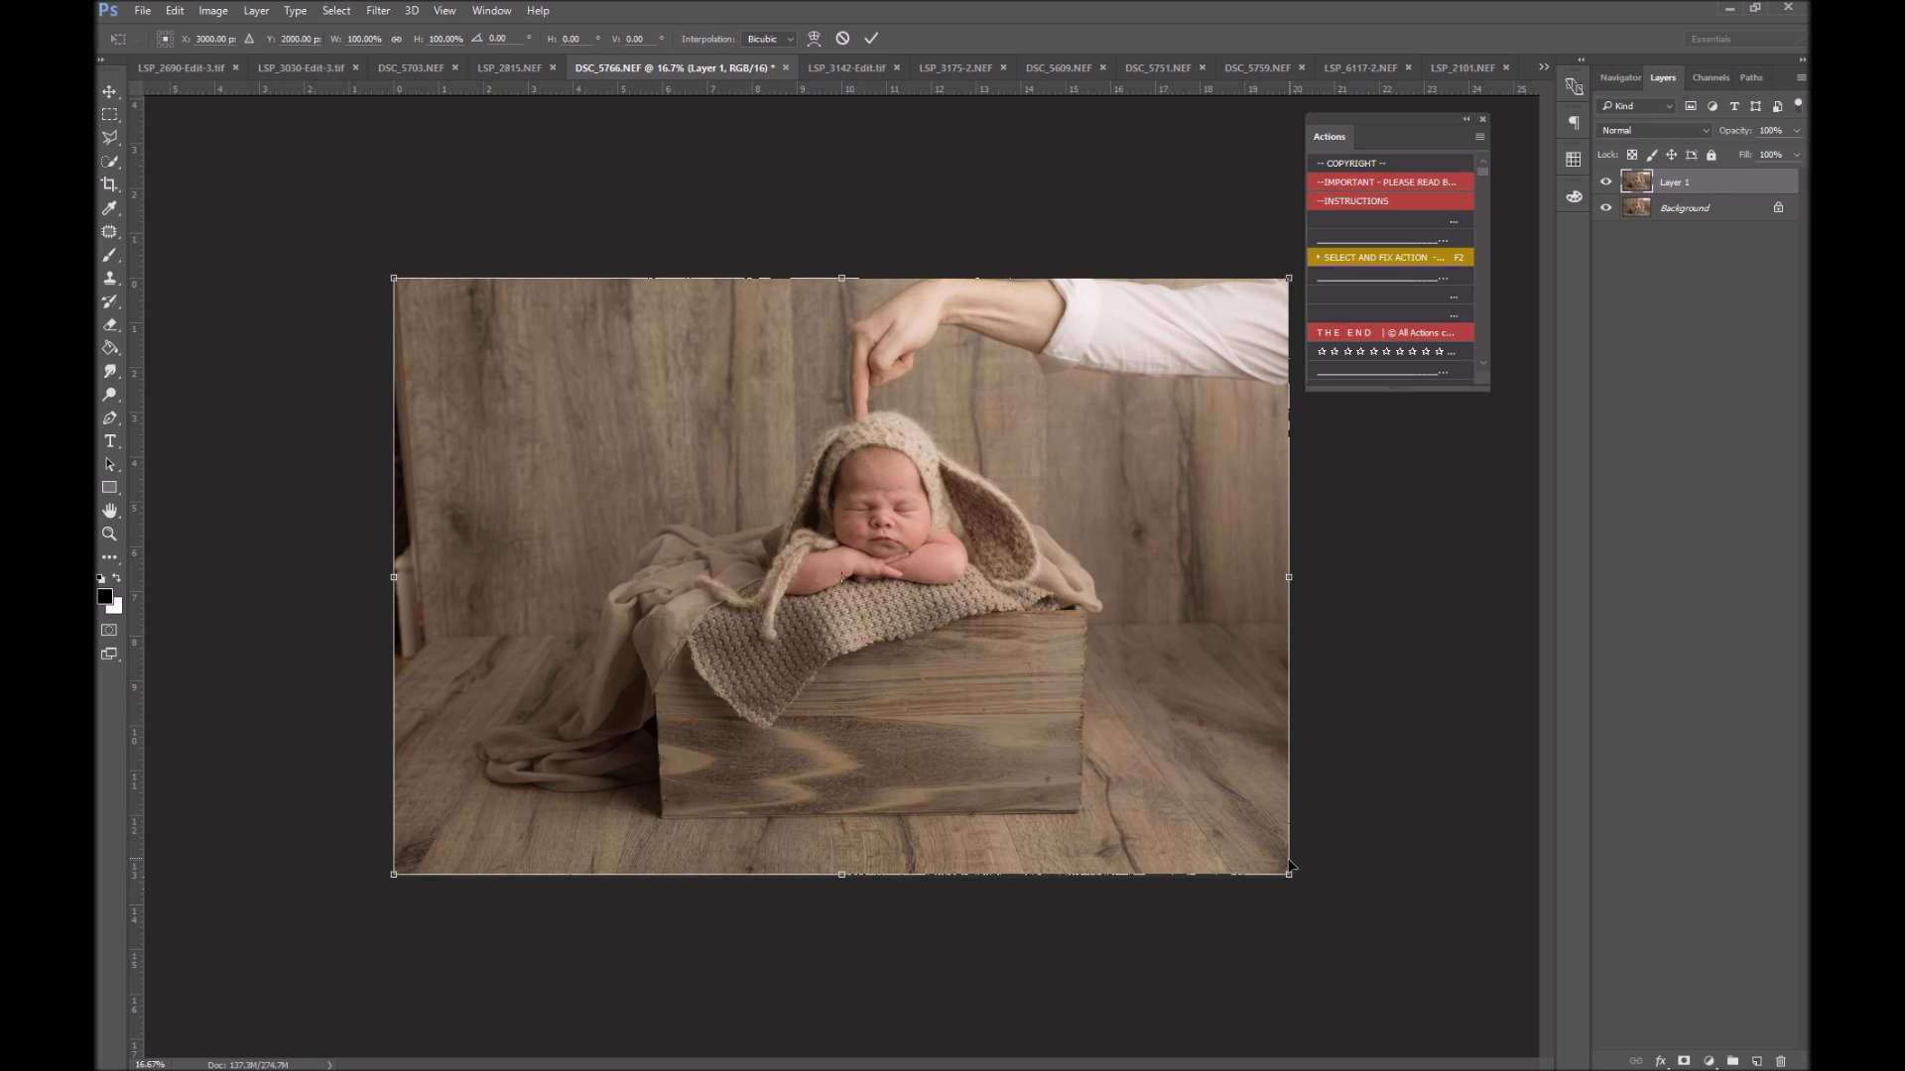
{"action": "left_click_drag", "start_coordinate": [1289, 873], "coordinate": [1197, 843]}
{"action": "key", "text": "Return"}
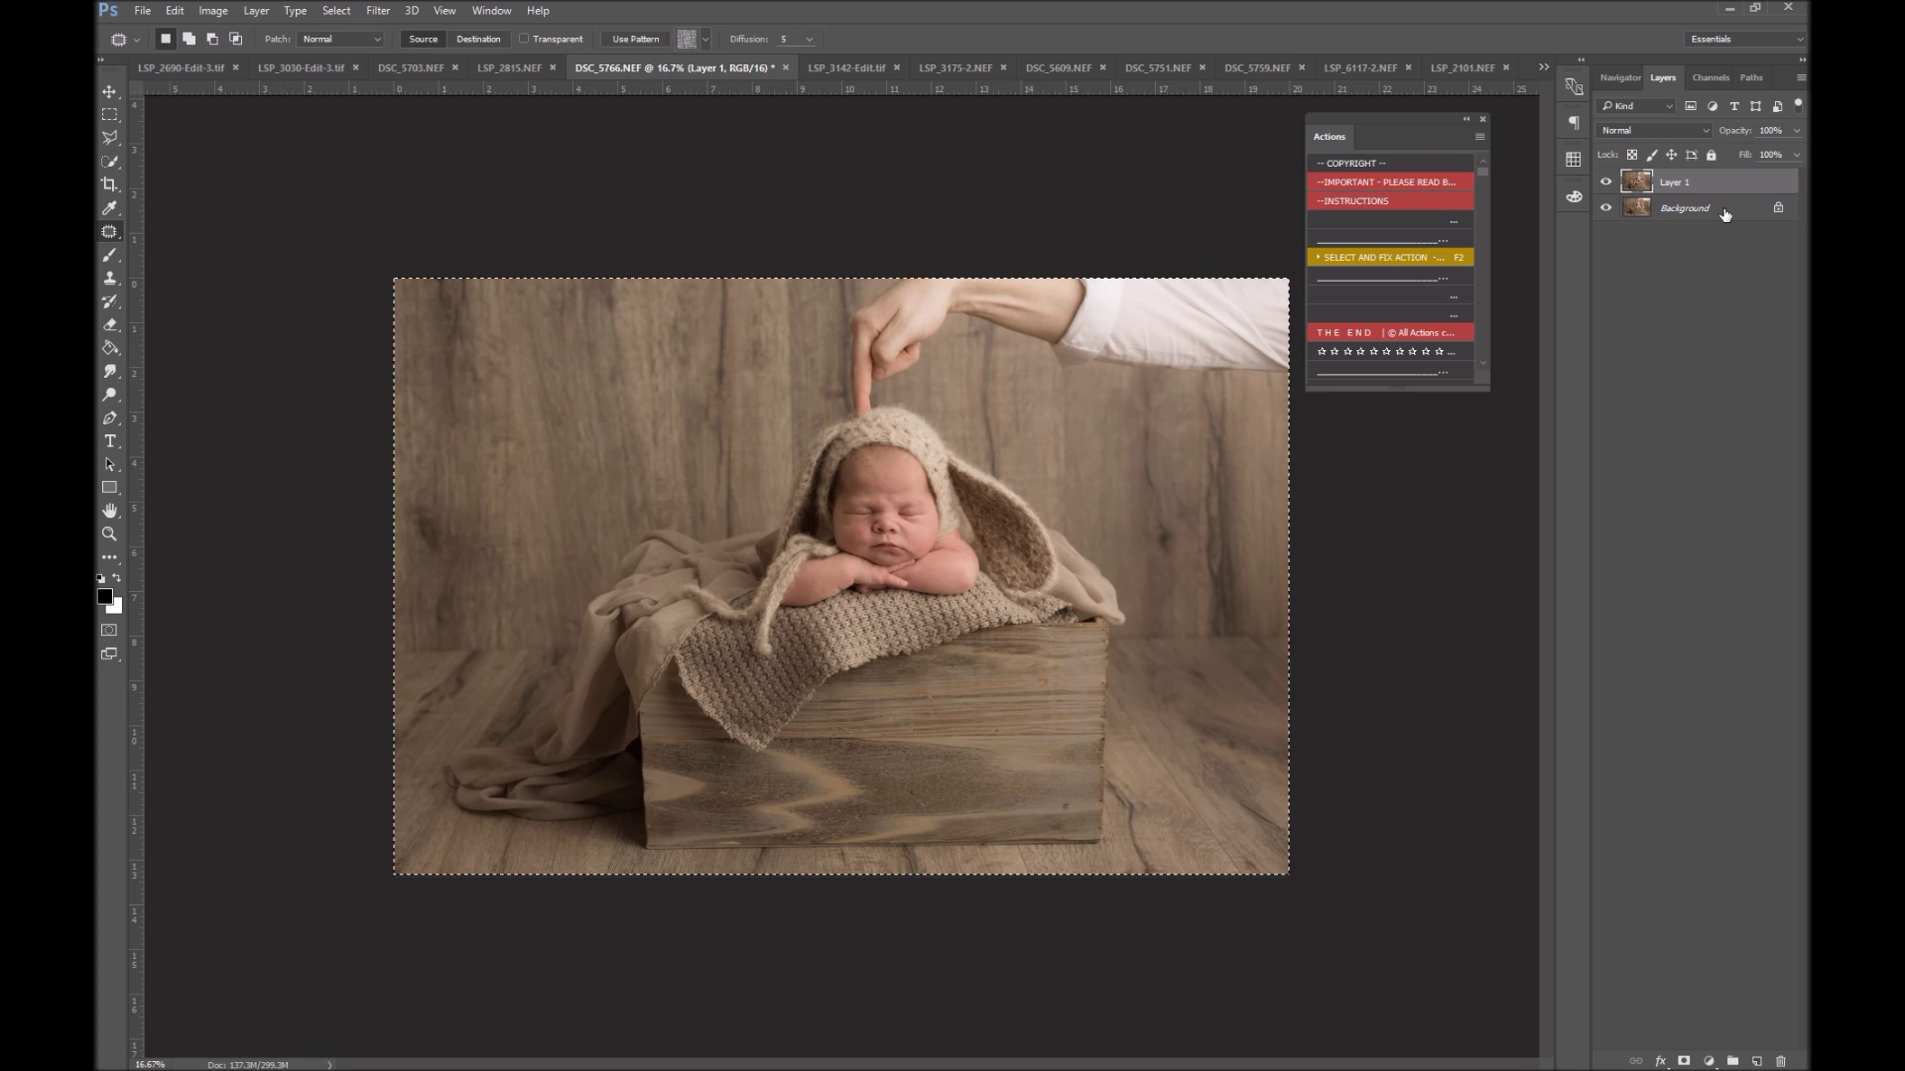
{"action": "key", "text": "ctrl+shift+alt+e"}
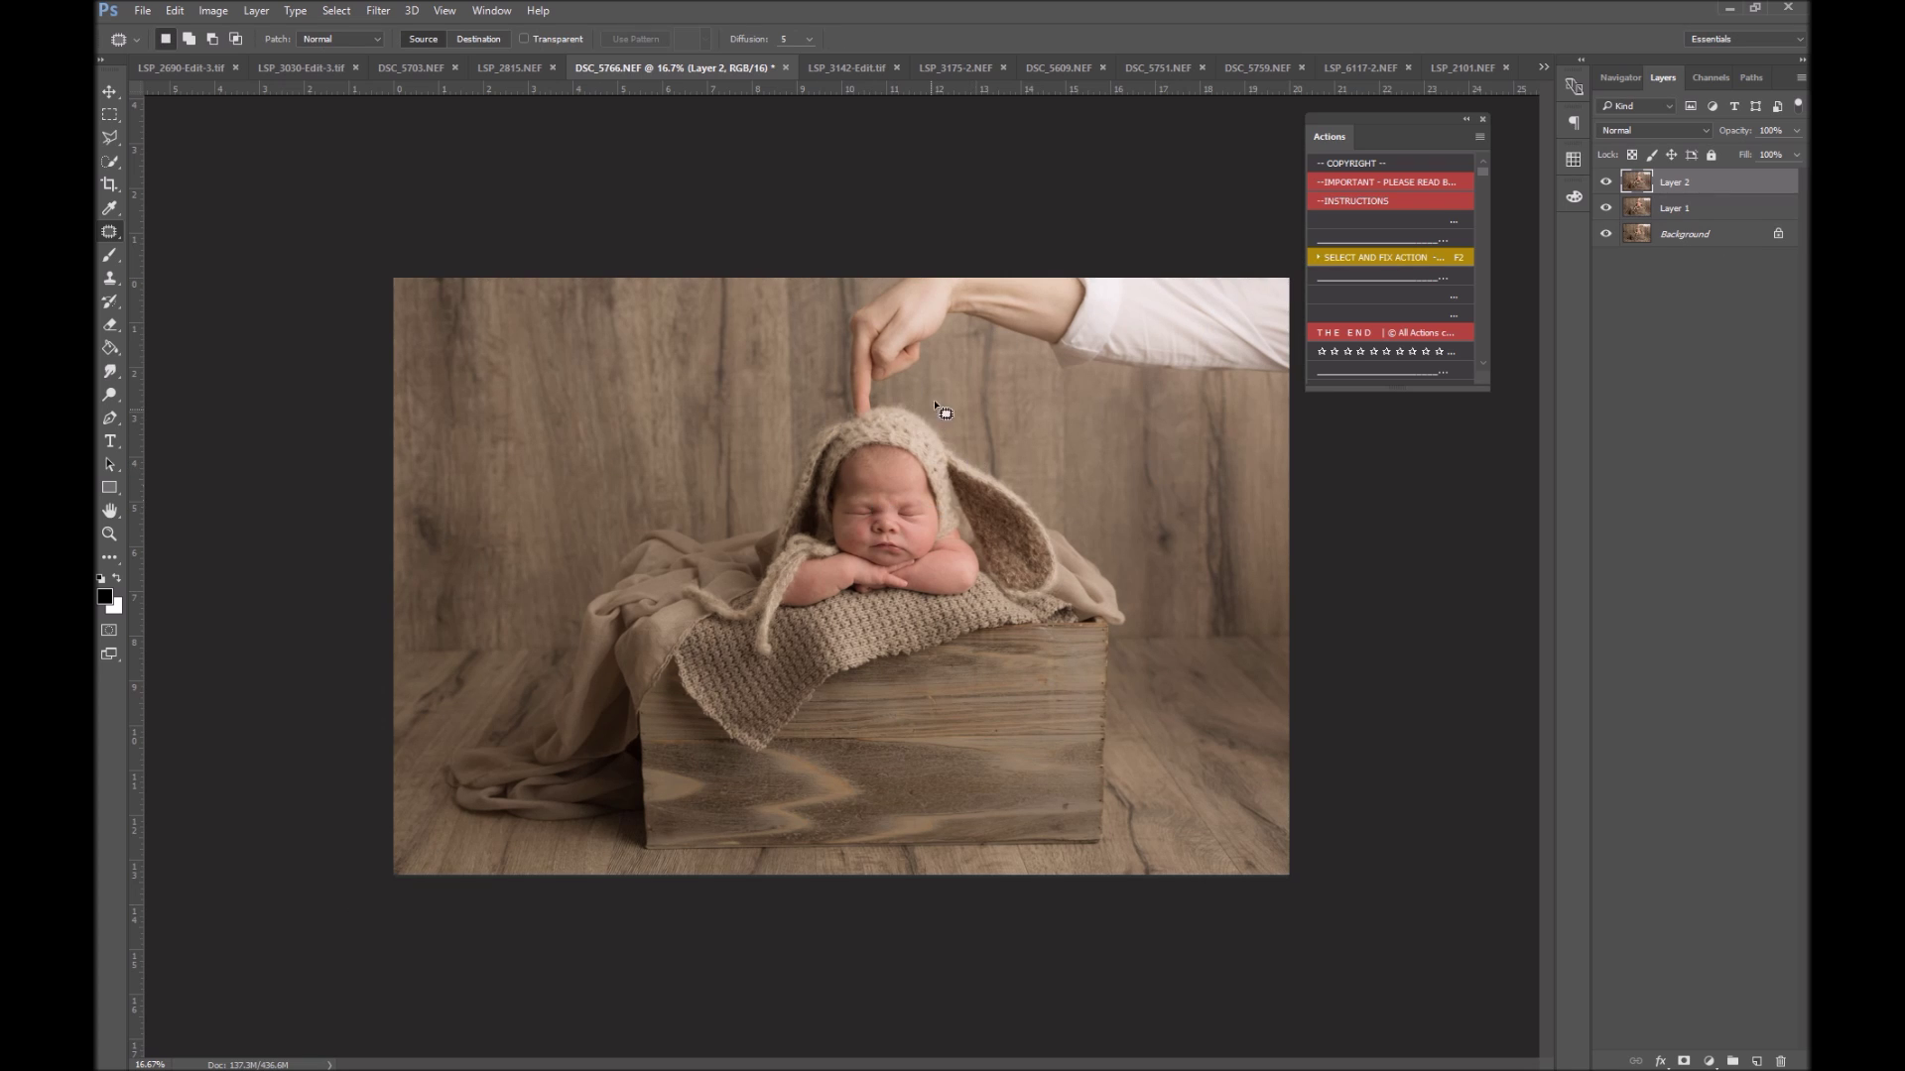
Outline the hand and sleeved arm above the baby's hat with the Patch tool, following closely around the fingertip
{"action": "left_click", "coordinate": [940, 397], "text": "ctrl"}
{"action": "left_click", "coordinate": [944, 366], "text": "ctrl"}
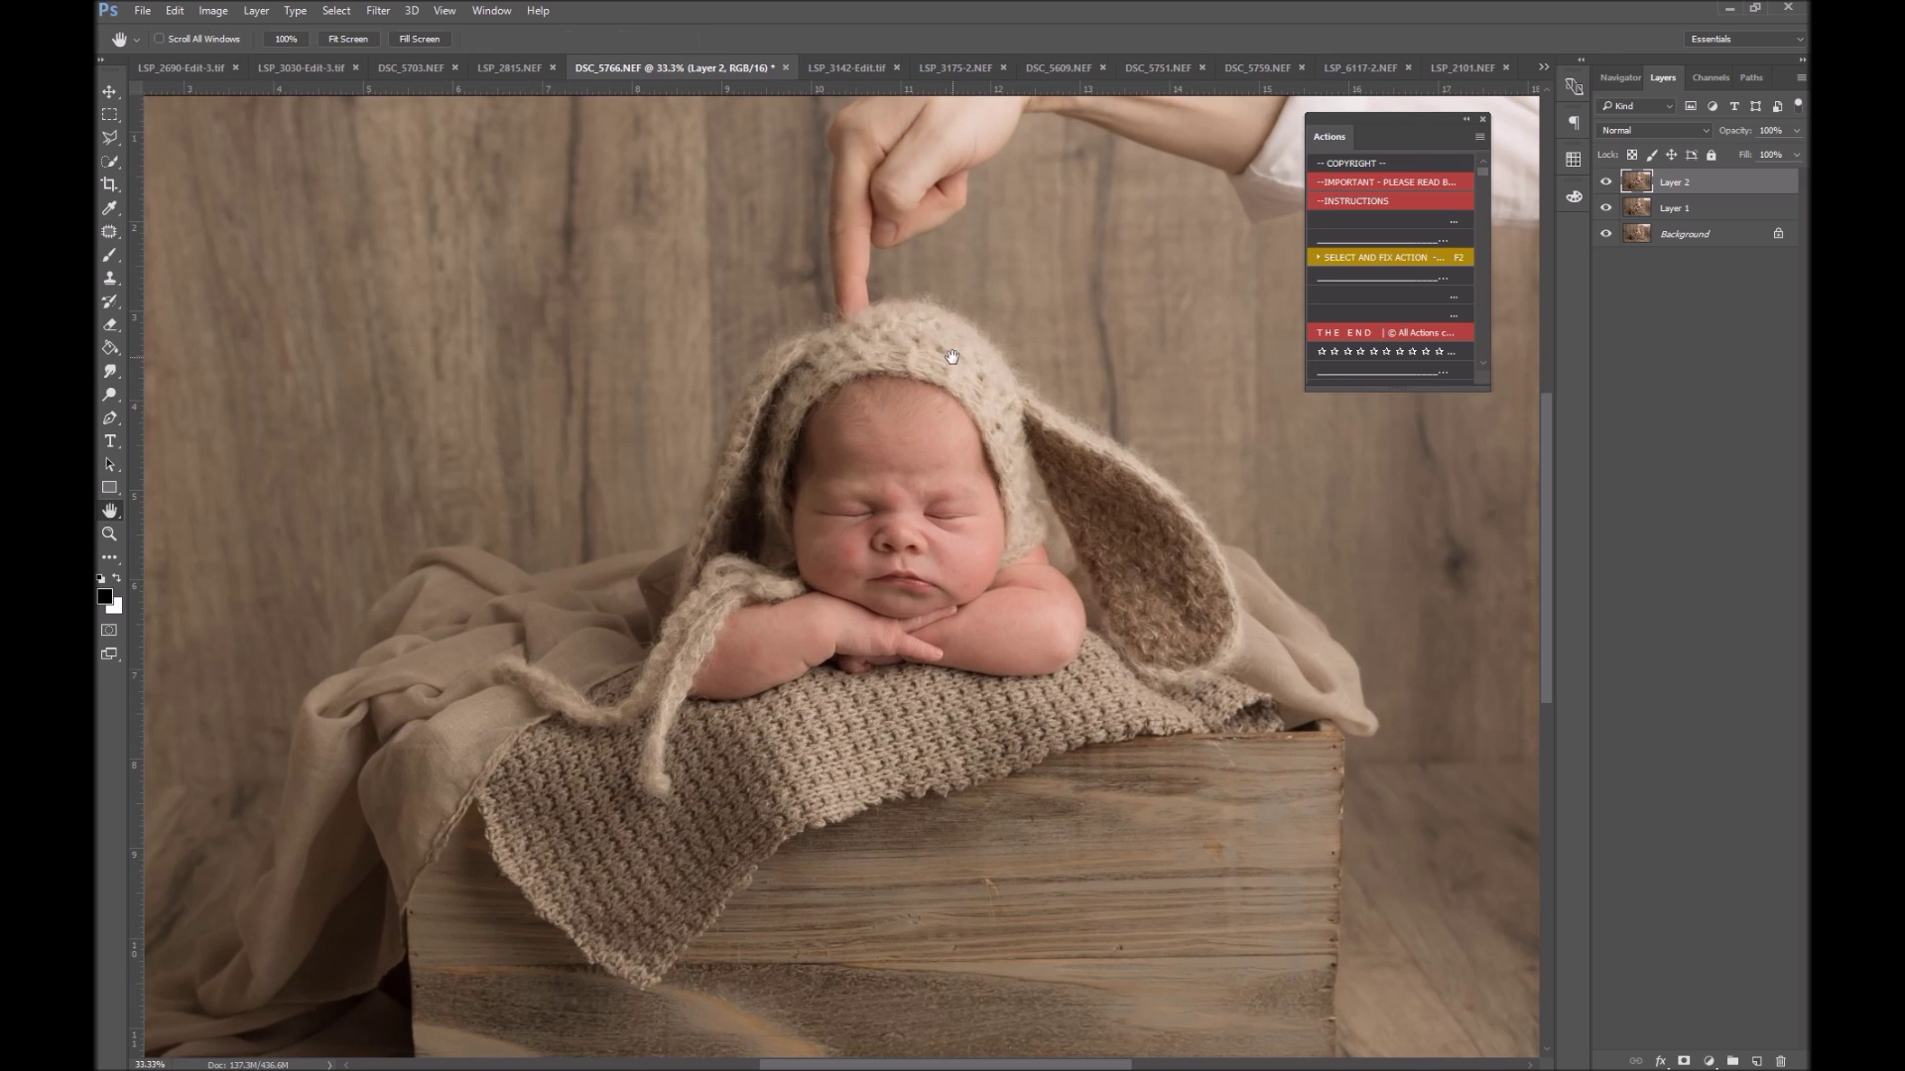
{"action": "left_click_drag", "start_coordinate": [944, 365], "coordinate": [889, 602]}
{"action": "key", "text": "space"}
{"action": "mouse_move", "coordinate": [861, 488]}
{"action": "left_mouse_down"}
{"action": "mouse_move", "coordinate": [808, 510]}
{"action": "mouse_move", "coordinate": [824, 506]}
{"action": "left_mouse_up"}
{"action": "left_click", "coordinate": [859, 484]}
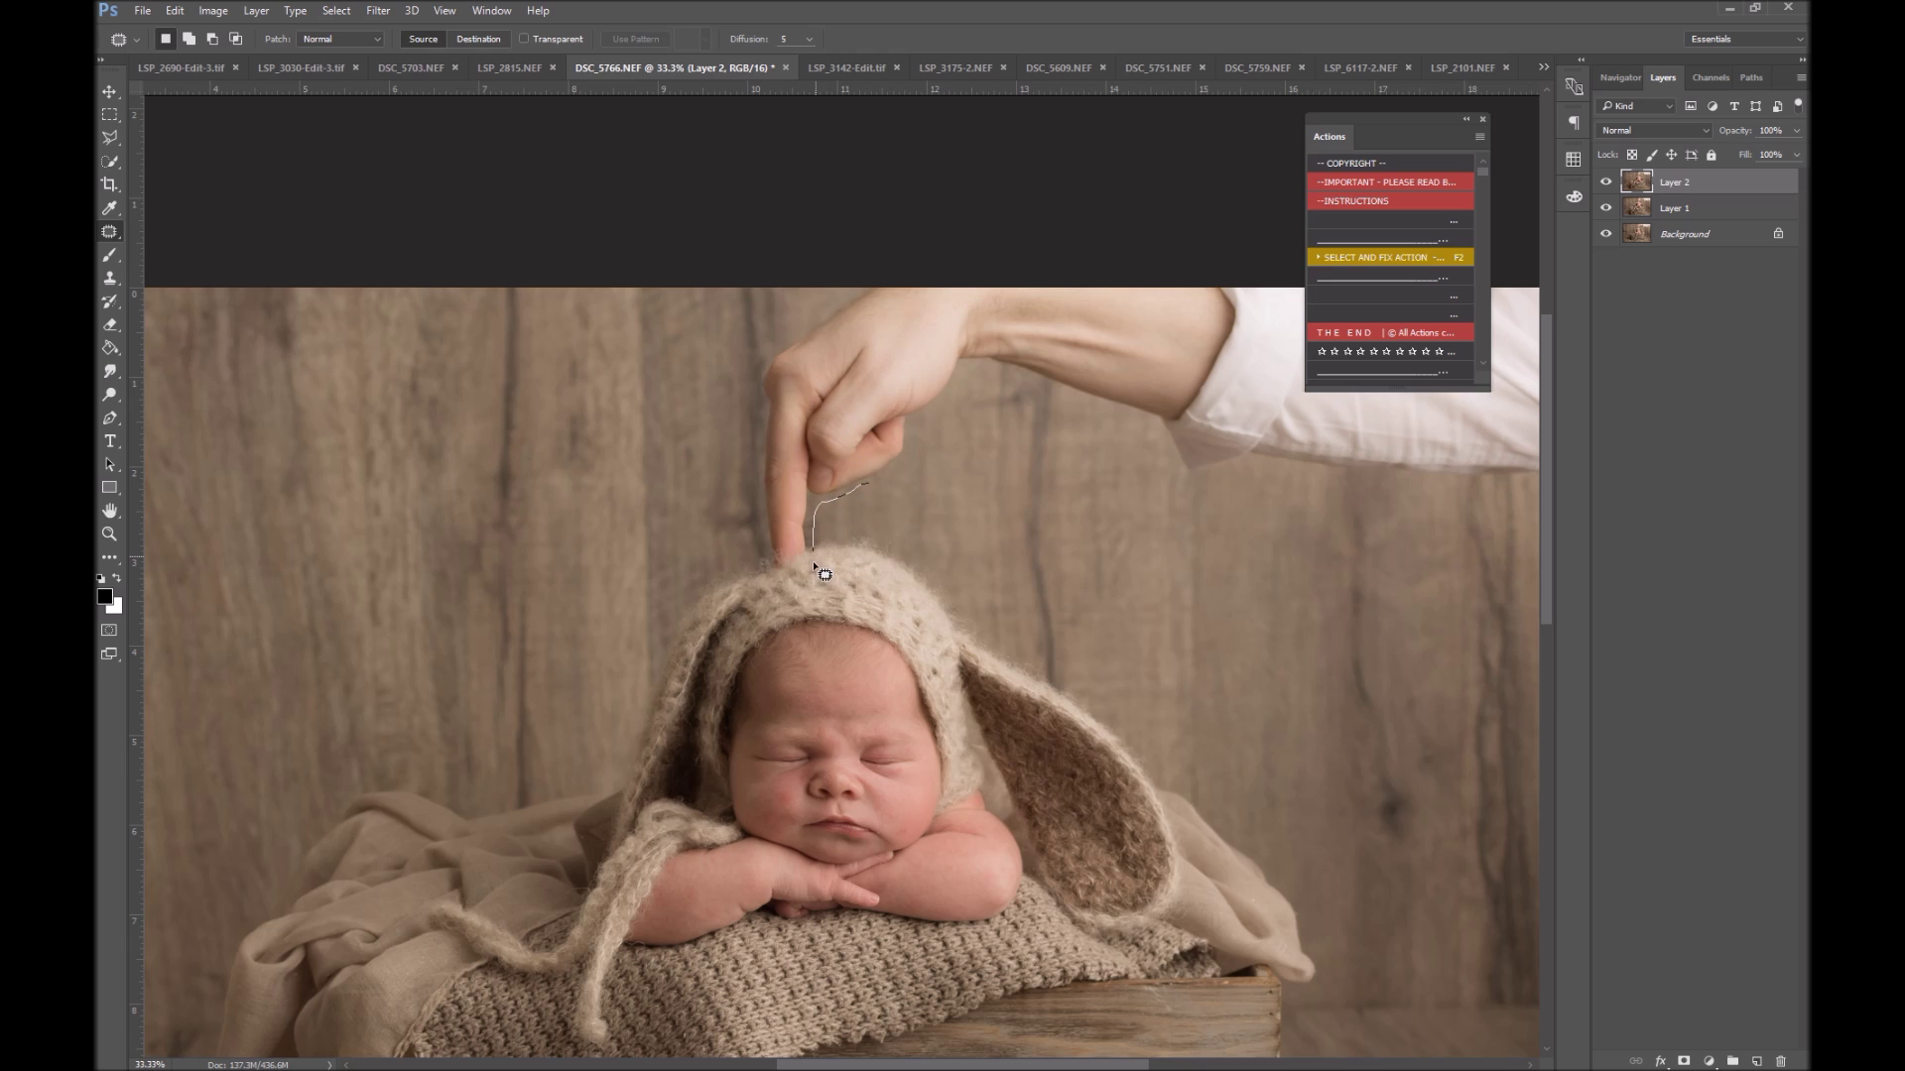
{"action": "mouse_move", "coordinate": [766, 432]}
{"action": "left_mouse_down"}
{"action": "mouse_move", "coordinate": [764, 374]}
{"action": "mouse_move", "coordinate": [861, 259]}
{"action": "mouse_move", "coordinate": [1417, 238]}
{"action": "mouse_move", "coordinate": [1702, 331]}
{"action": "left_mouse_up"}
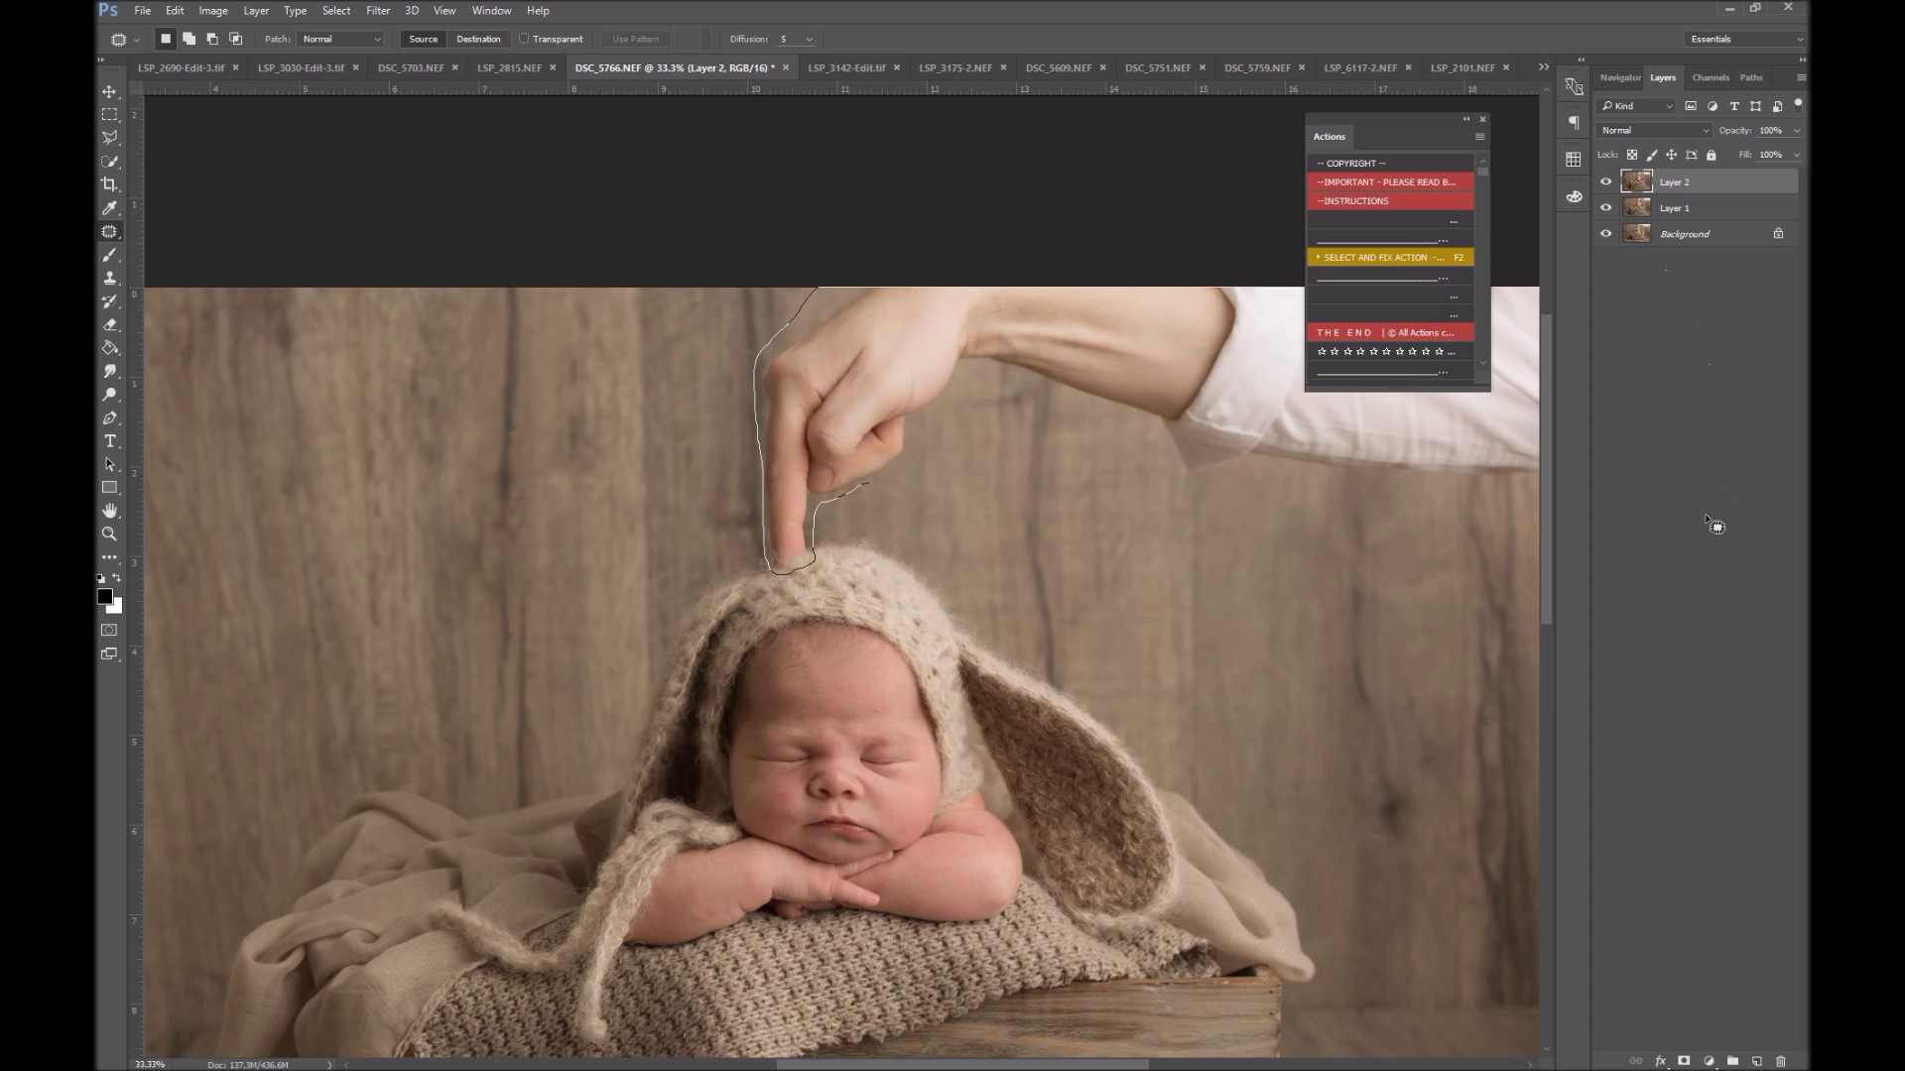
{"action": "left_click_drag", "start_coordinate": [1717, 526], "coordinate": [1348, 499]}
{"action": "left_click_drag", "start_coordinate": [1061, 401], "coordinate": [966, 405]}
{"action": "left_click_drag", "start_coordinate": [918, 479], "coordinate": [873, 488]}
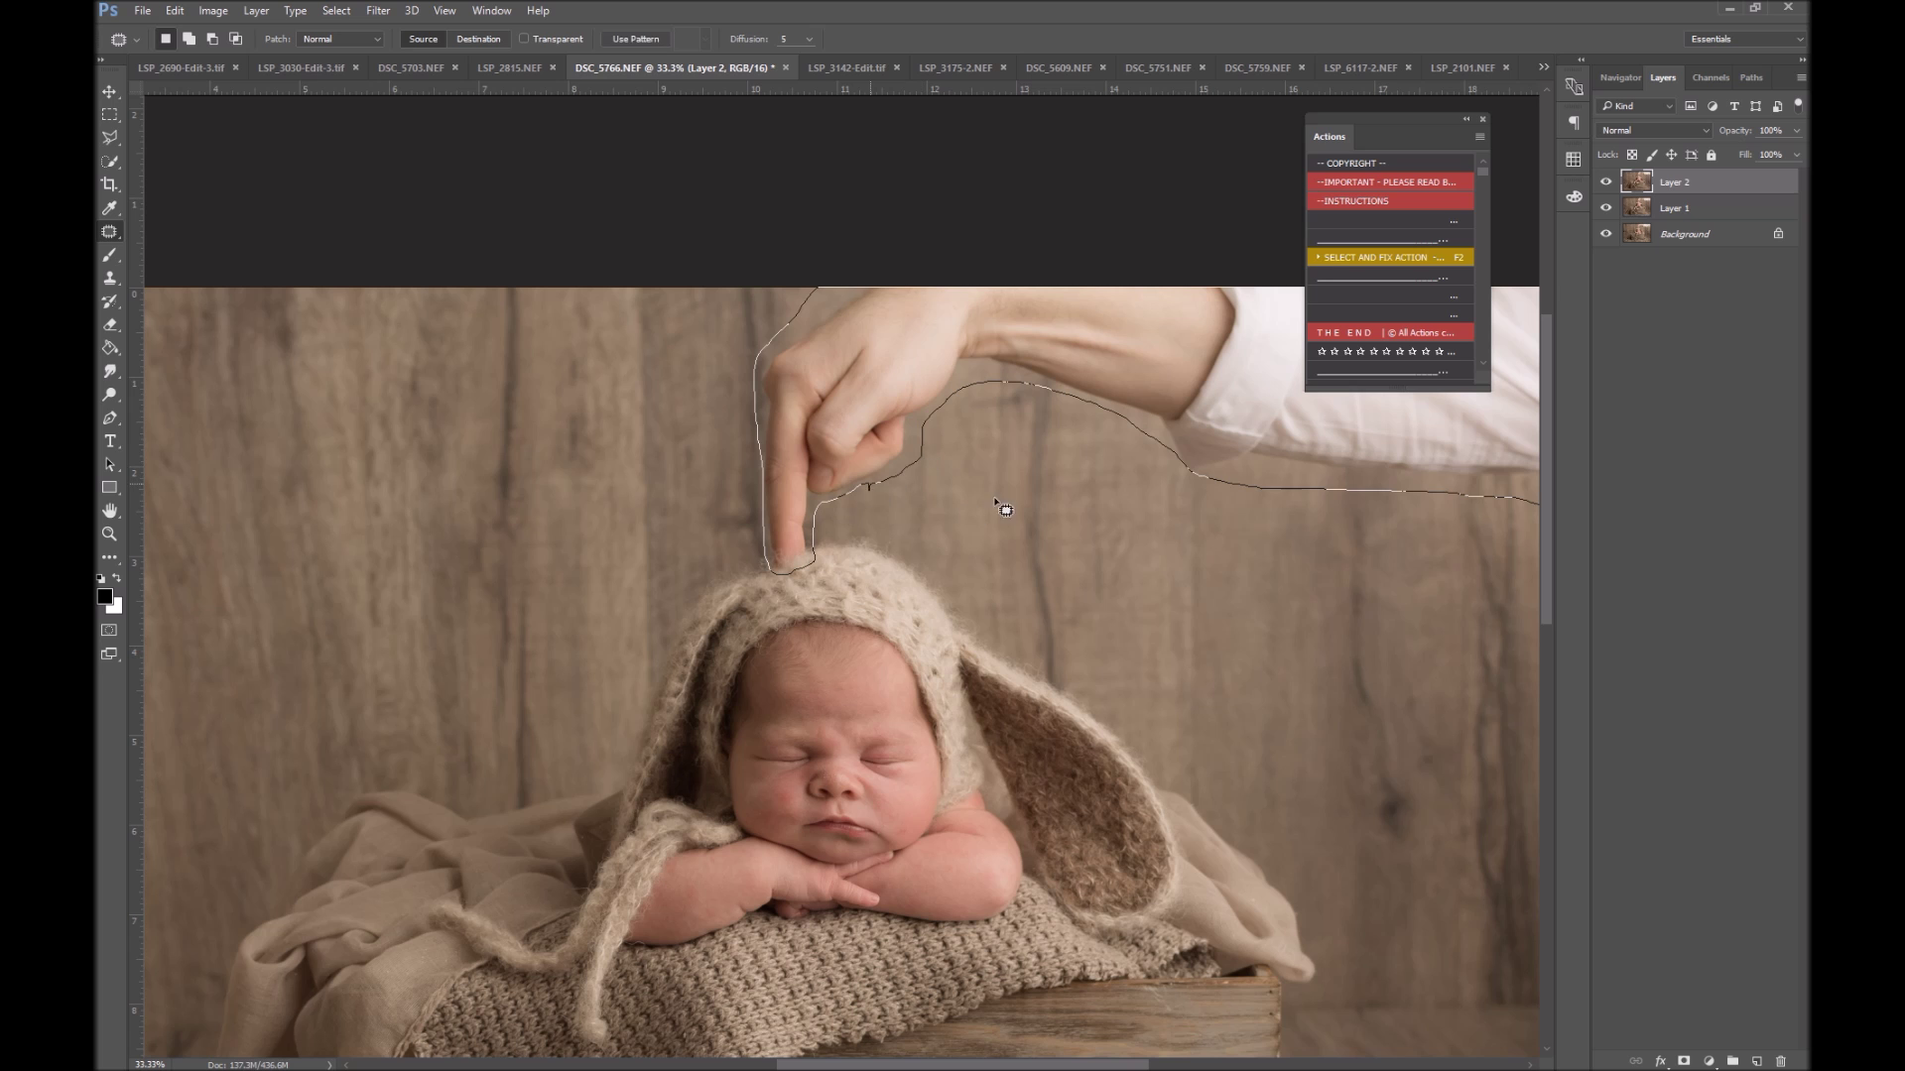
Replace the selected hand and arm with wooden backdrop using the Select and Fix action, and clear the selection
{"action": "key", "text": "z"}
{"action": "left_click", "coordinate": [1027, 575], "text": "alt"}
{"action": "left_click", "coordinate": [1066, 593], "text": "alt"}
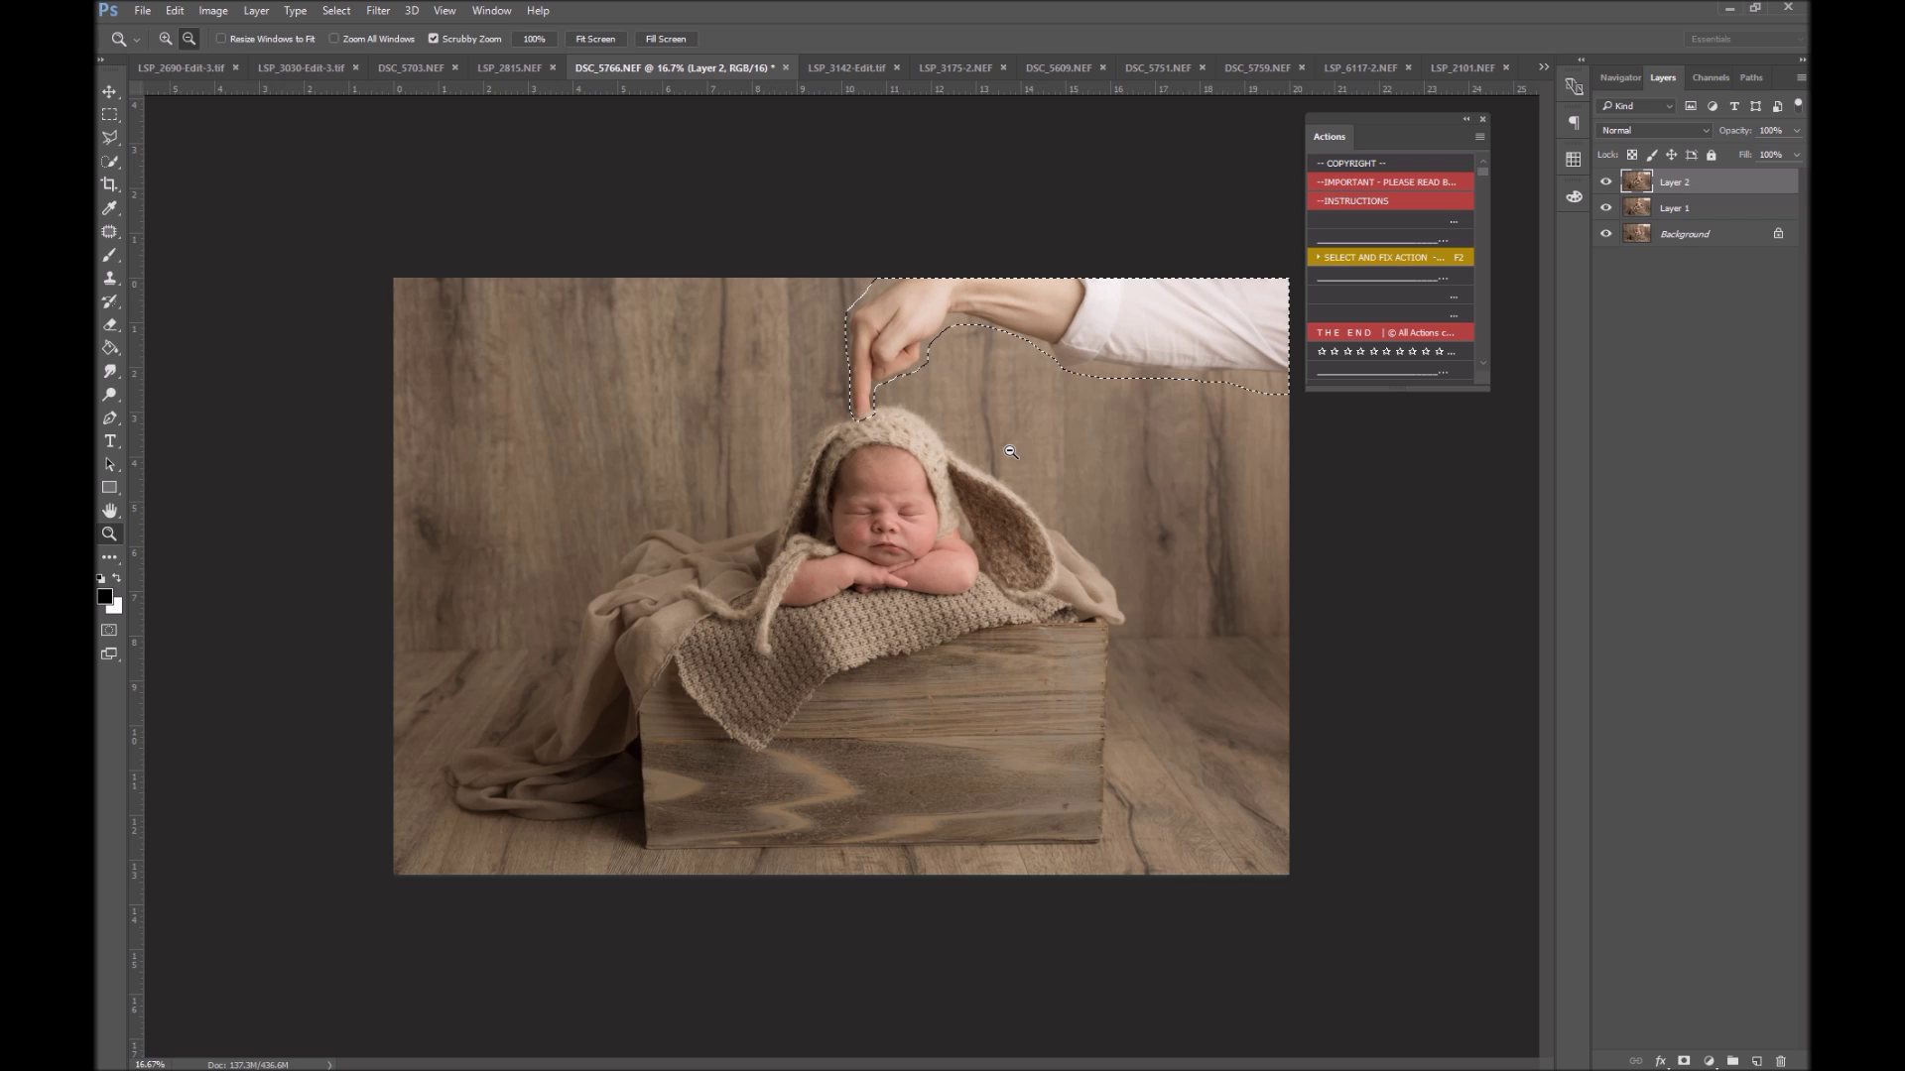
{"action": "left_click", "coordinate": [1011, 455], "text": "alt"}
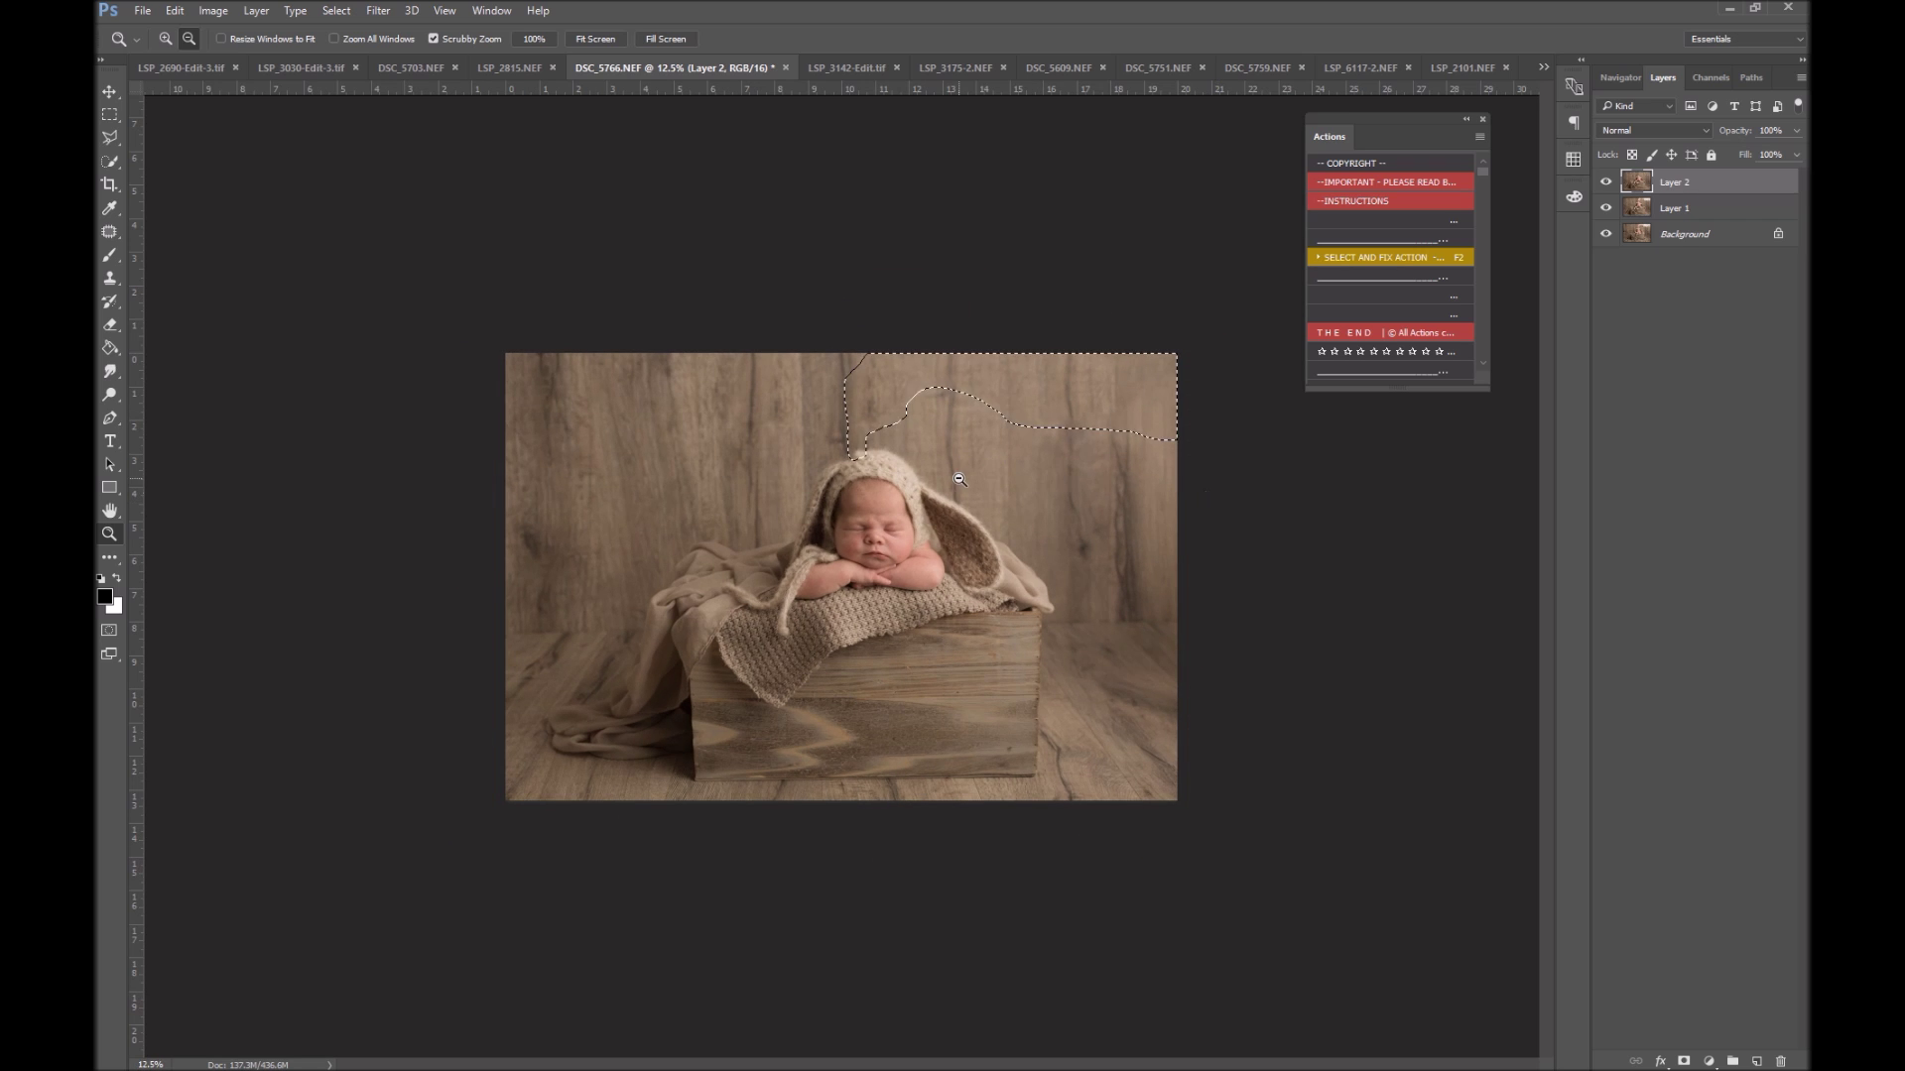
{"action": "key", "text": "ctrl+d"}
{"action": "left_click", "coordinate": [997, 437]}
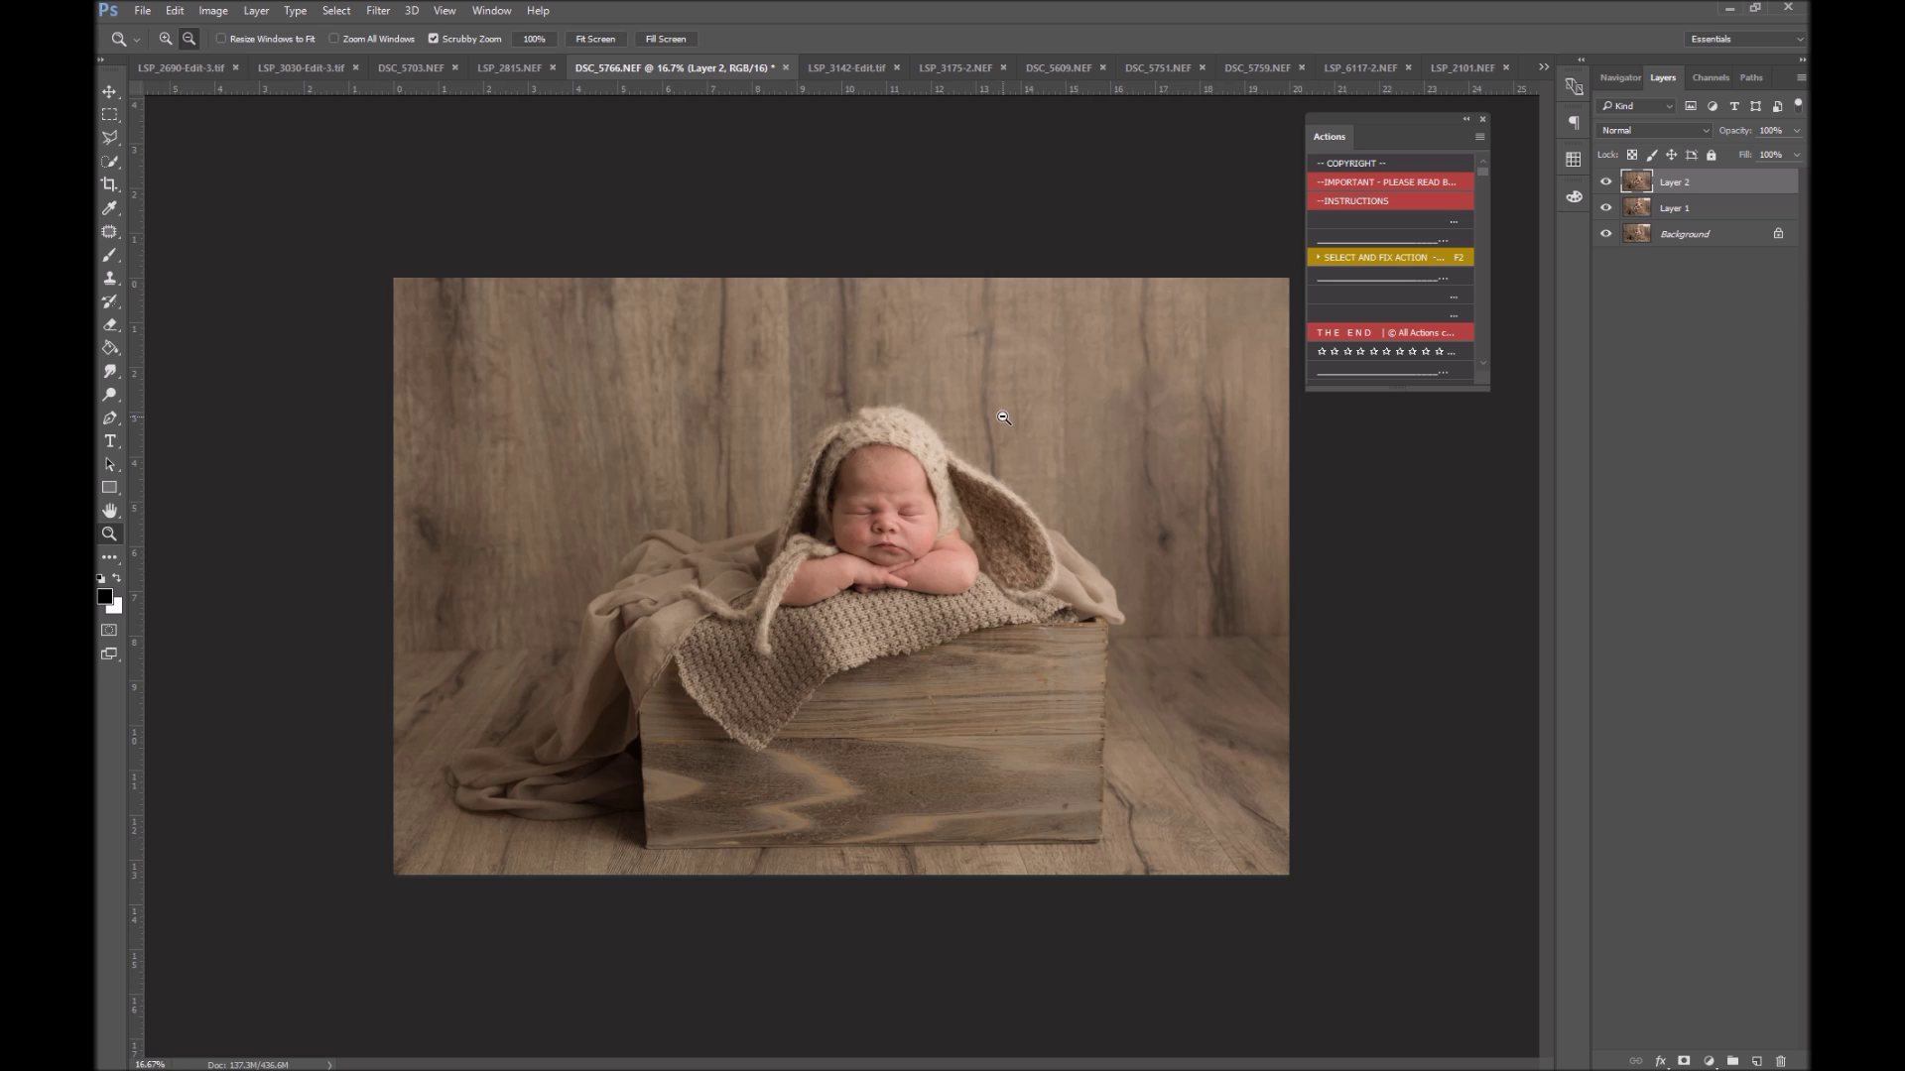
Outline a patch of the wooden backdrop above the hat where the arm was and refill it using the Select and Fix action
{"action": "key", "text": "j"}
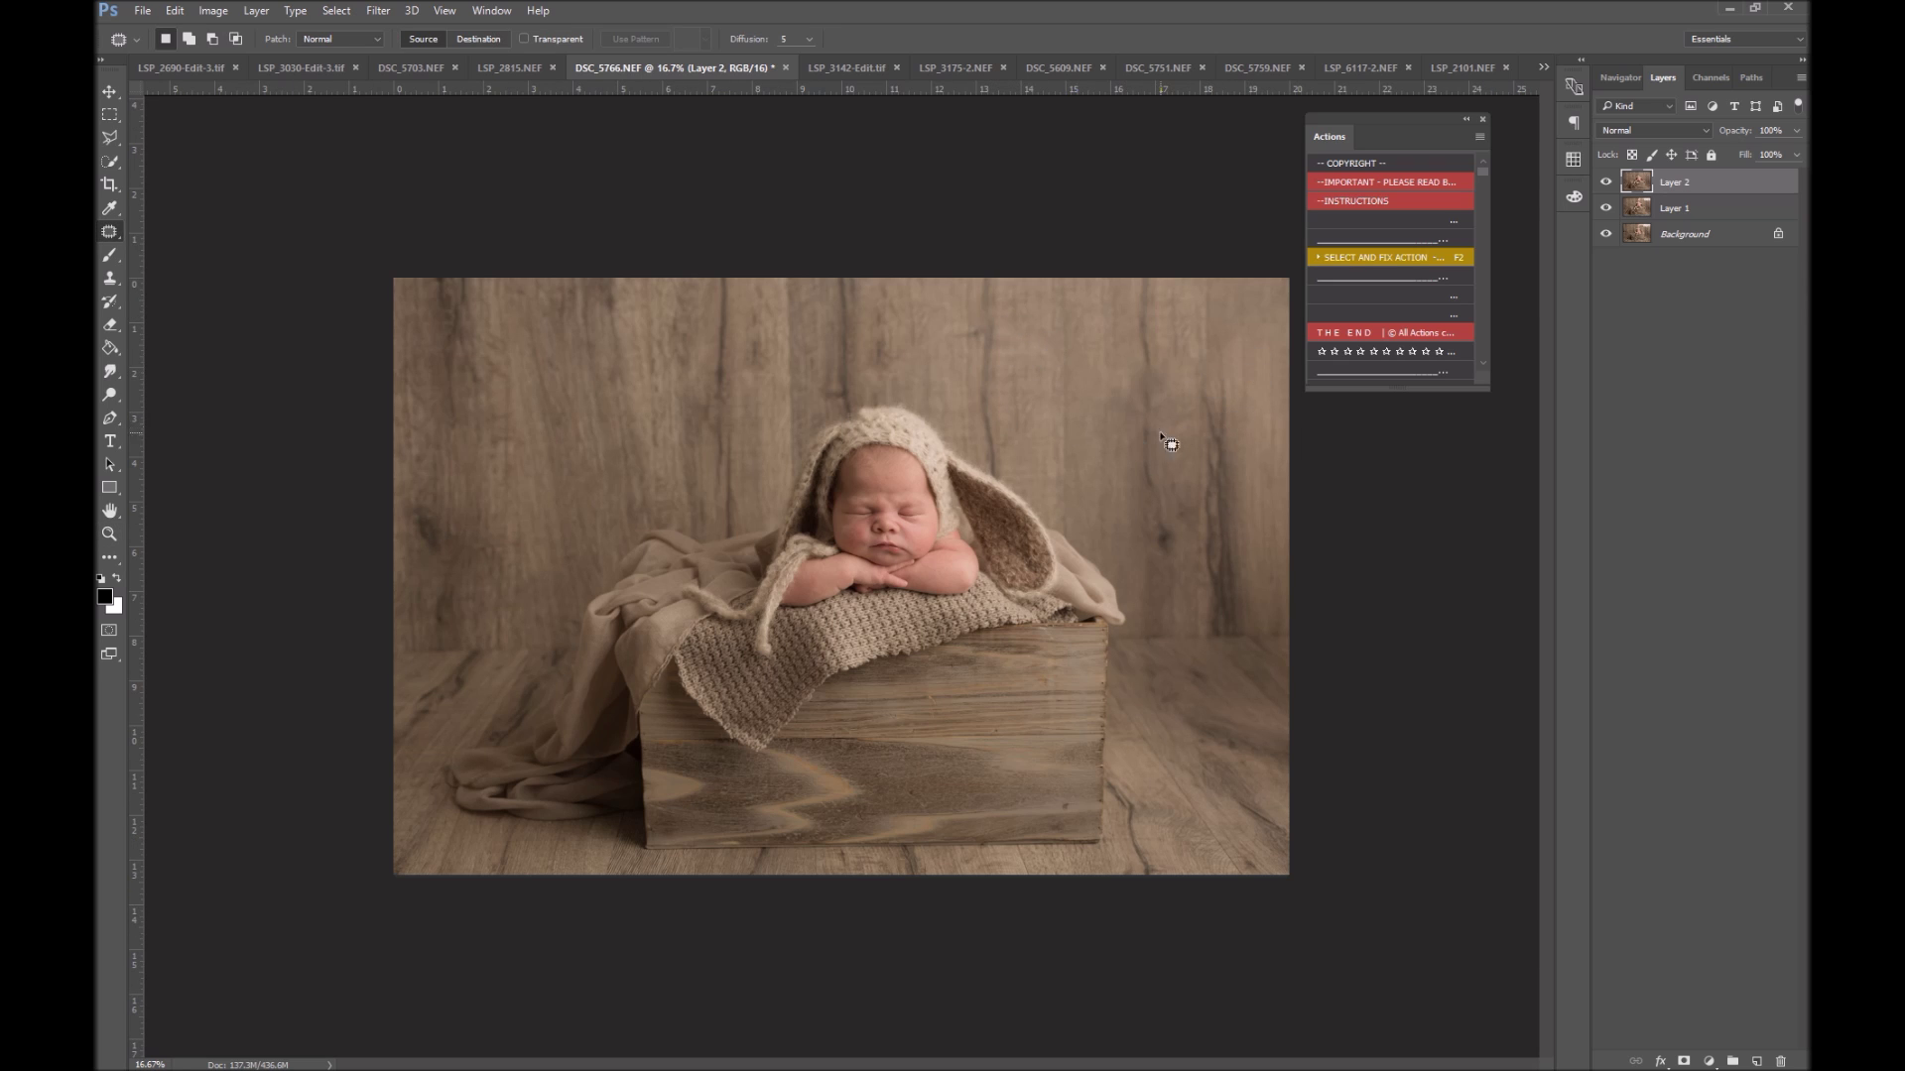
{"action": "left_click_drag", "start_coordinate": [1104, 337], "coordinate": [1022, 342]}
{"action": "left_click_drag", "start_coordinate": [1002, 318], "coordinate": [959, 366]}
{"action": "left_click", "coordinate": [1382, 260]}
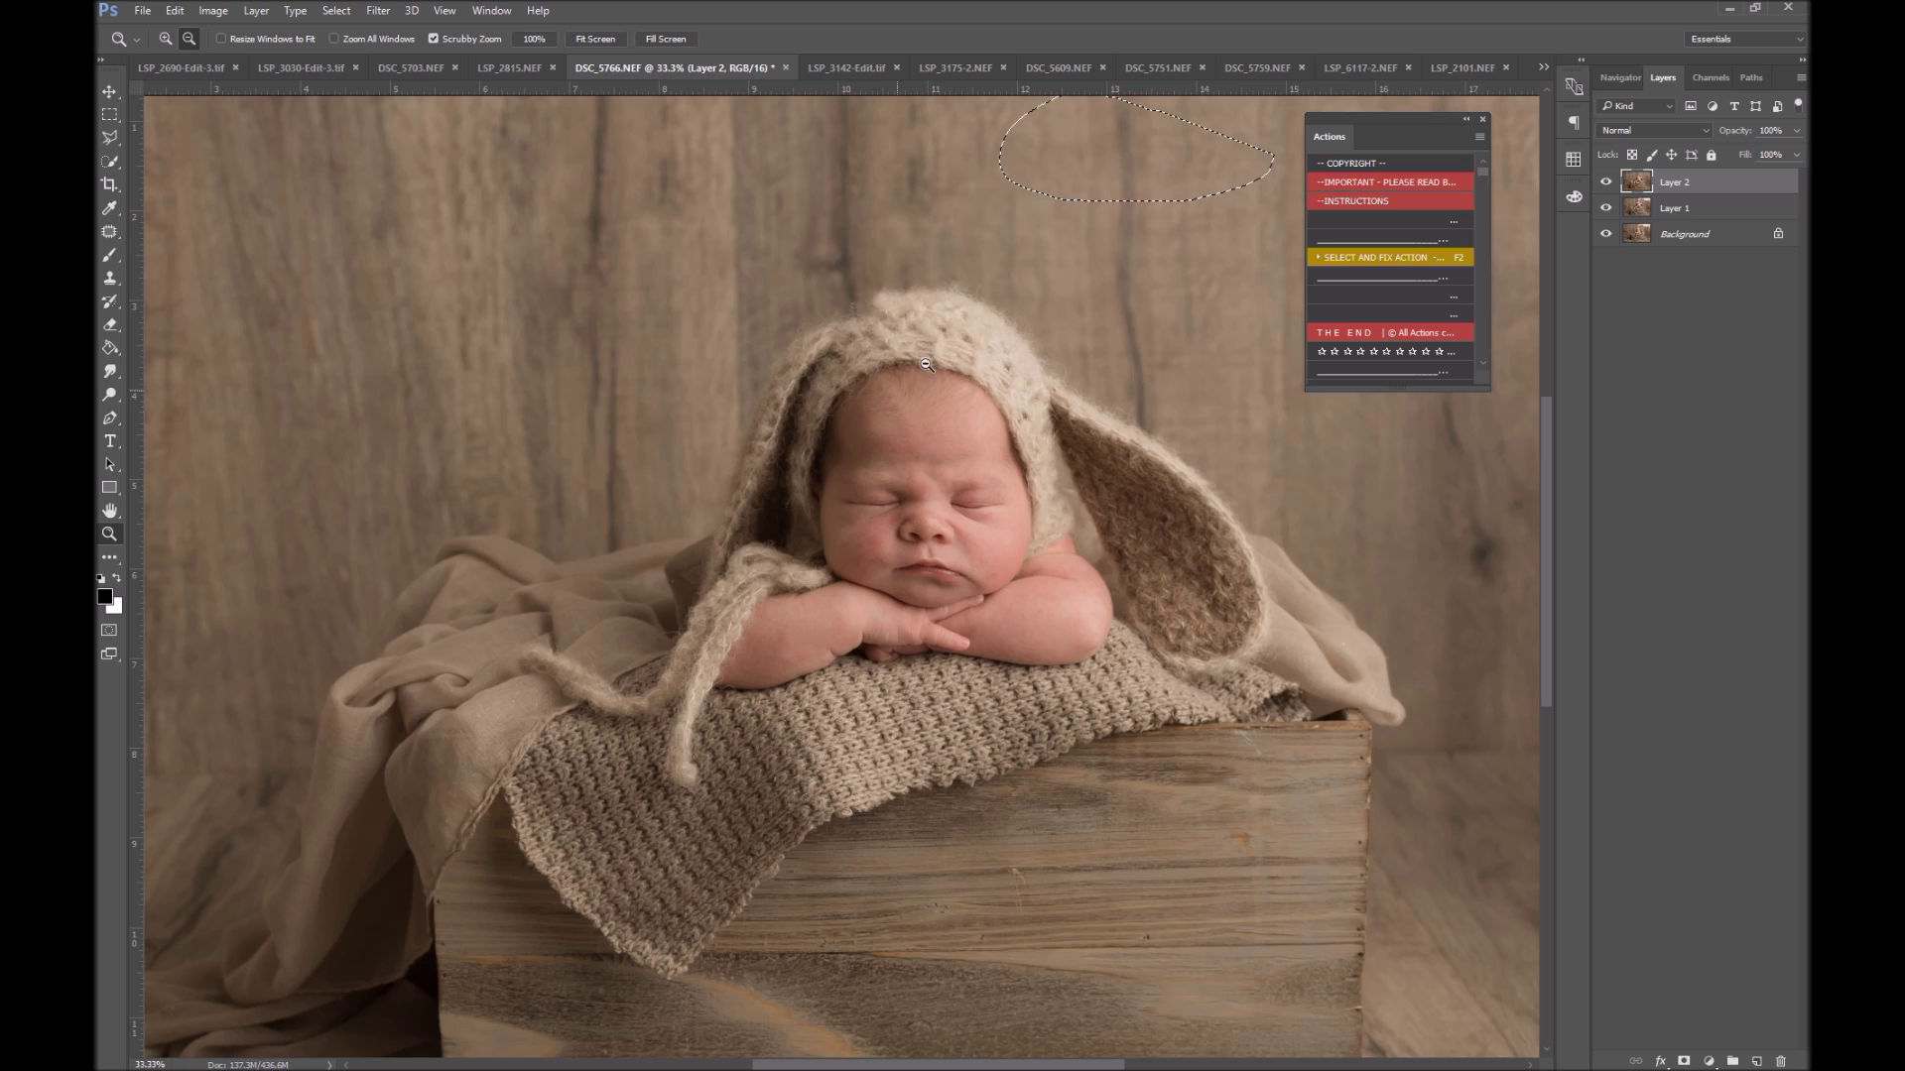
{"action": "left_click", "coordinate": [935, 338]}
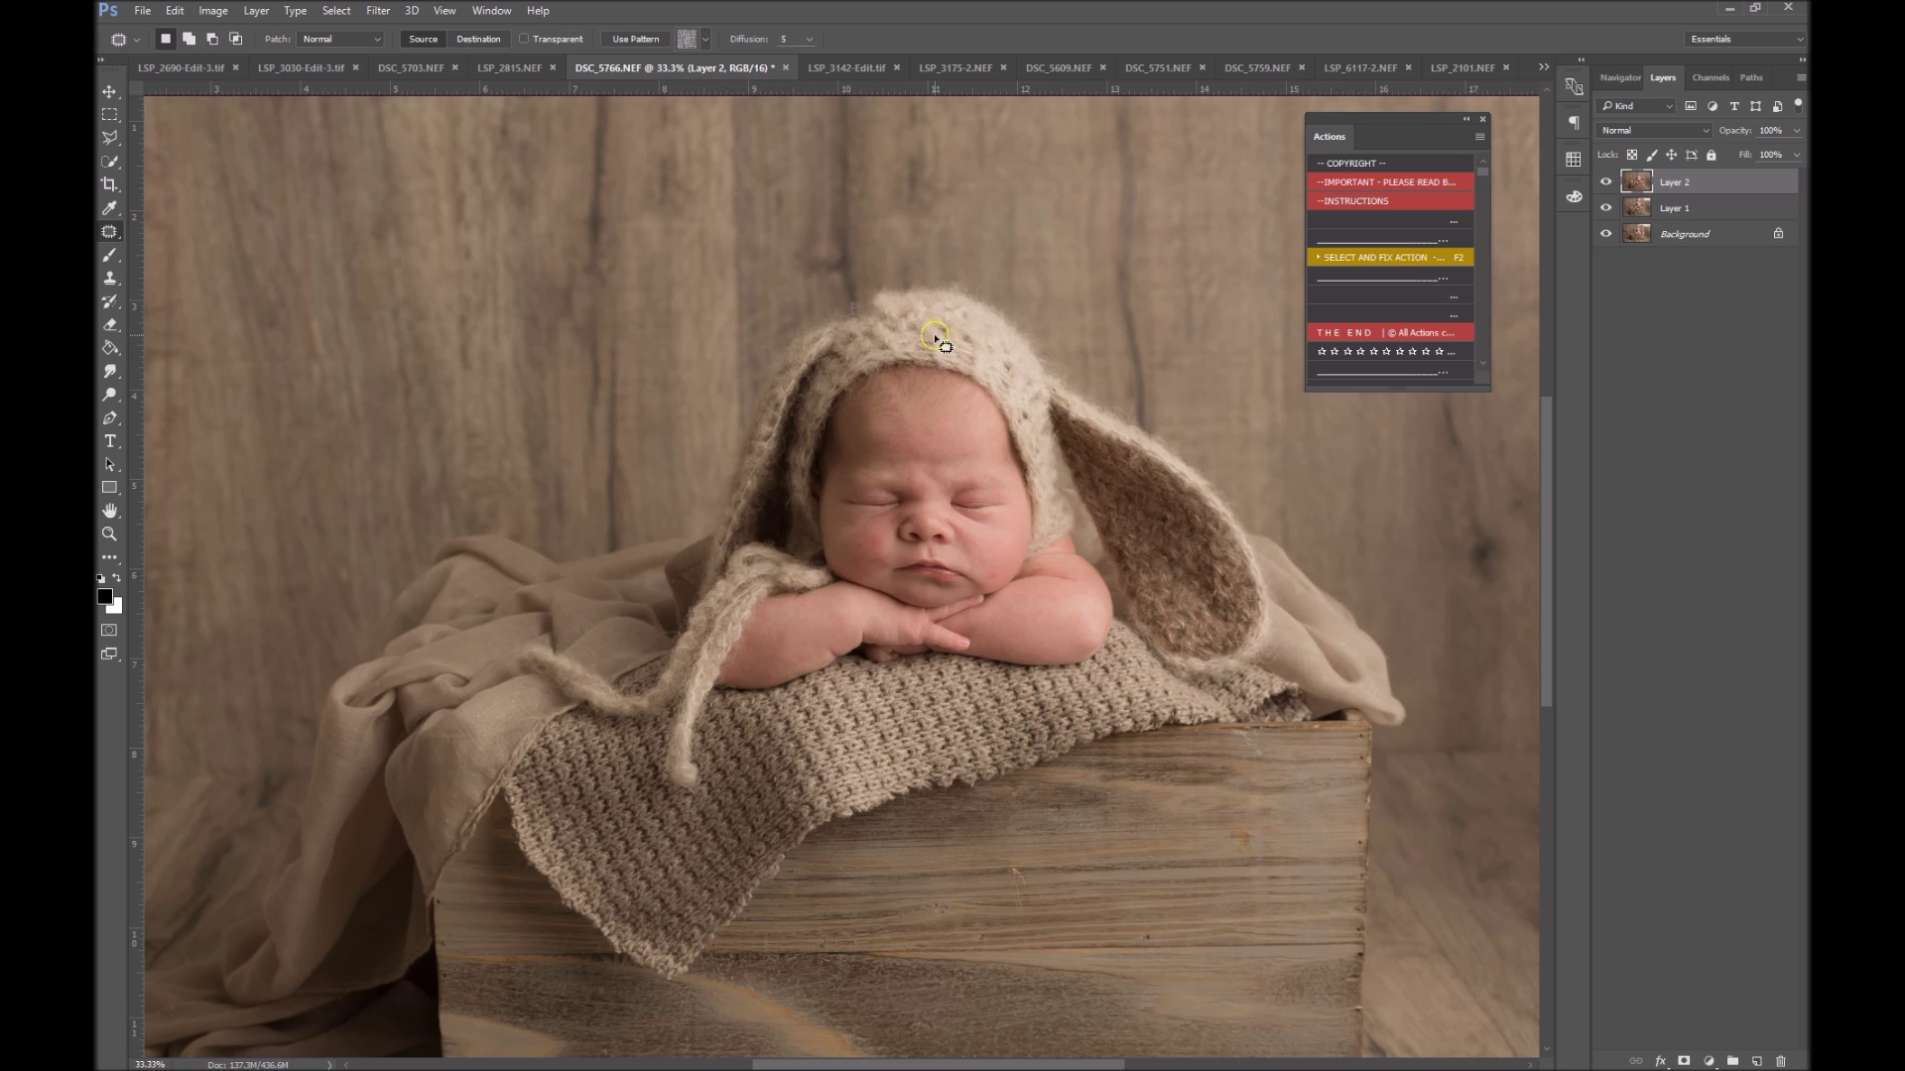
Refill another outlined patch of wooden backdrop beside the hat using the Select and Fix action, and compare the image with and without Layer 2
{"action": "left_click_drag", "start_coordinate": [866, 335], "coordinate": [852, 318]}
{"action": "left_click", "coordinate": [1386, 262]}
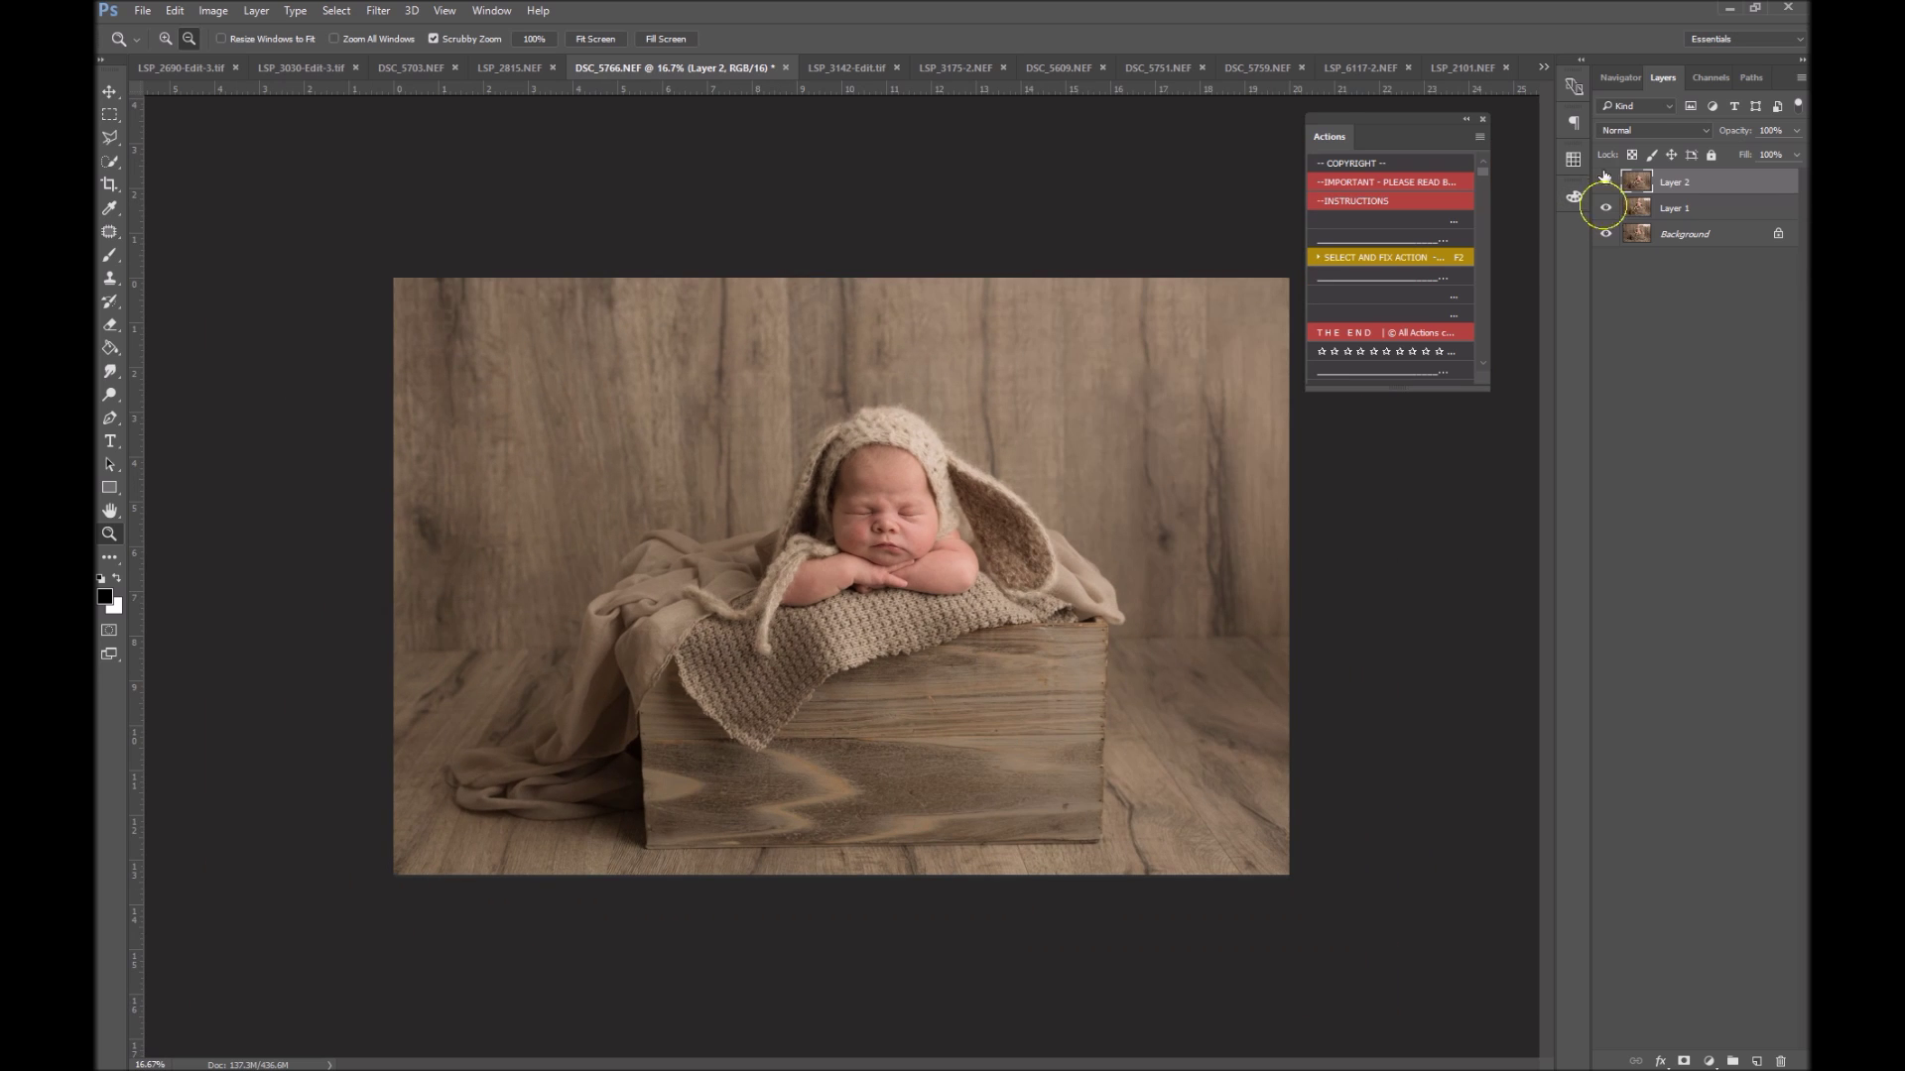
{"action": "left_click", "coordinate": [1606, 182]}
{"action": "left_click", "coordinate": [1605, 182]}
{"action": "left_click", "coordinate": [1605, 181]}
{"action": "left_click", "coordinate": [1605, 182]}
In LSP_3142-Edit.tif, duplicate the background layer and replace the exposed floor in both upper corners with fur using the Select and Fix action
{"action": "left_click", "coordinate": [863, 68]}
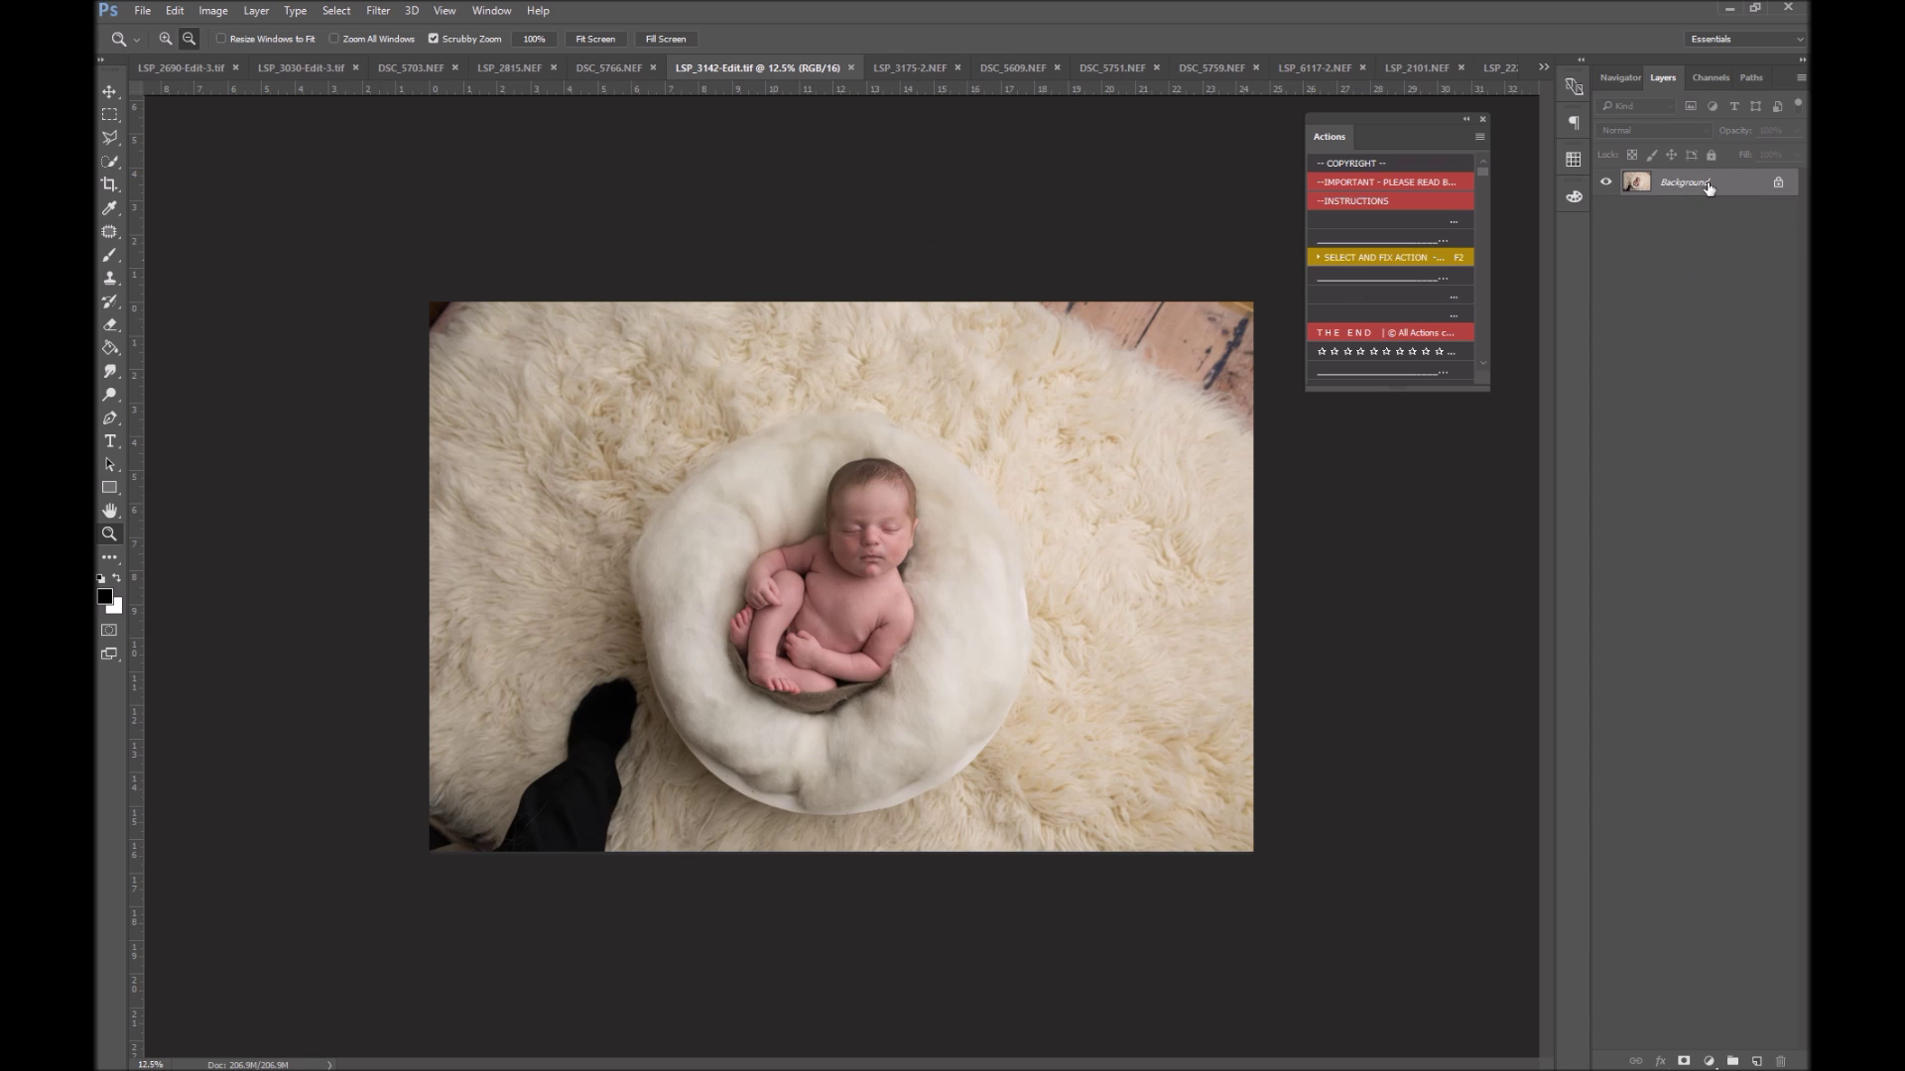
{"action": "key", "text": "ctrl+j"}
{"action": "key", "text": "j"}
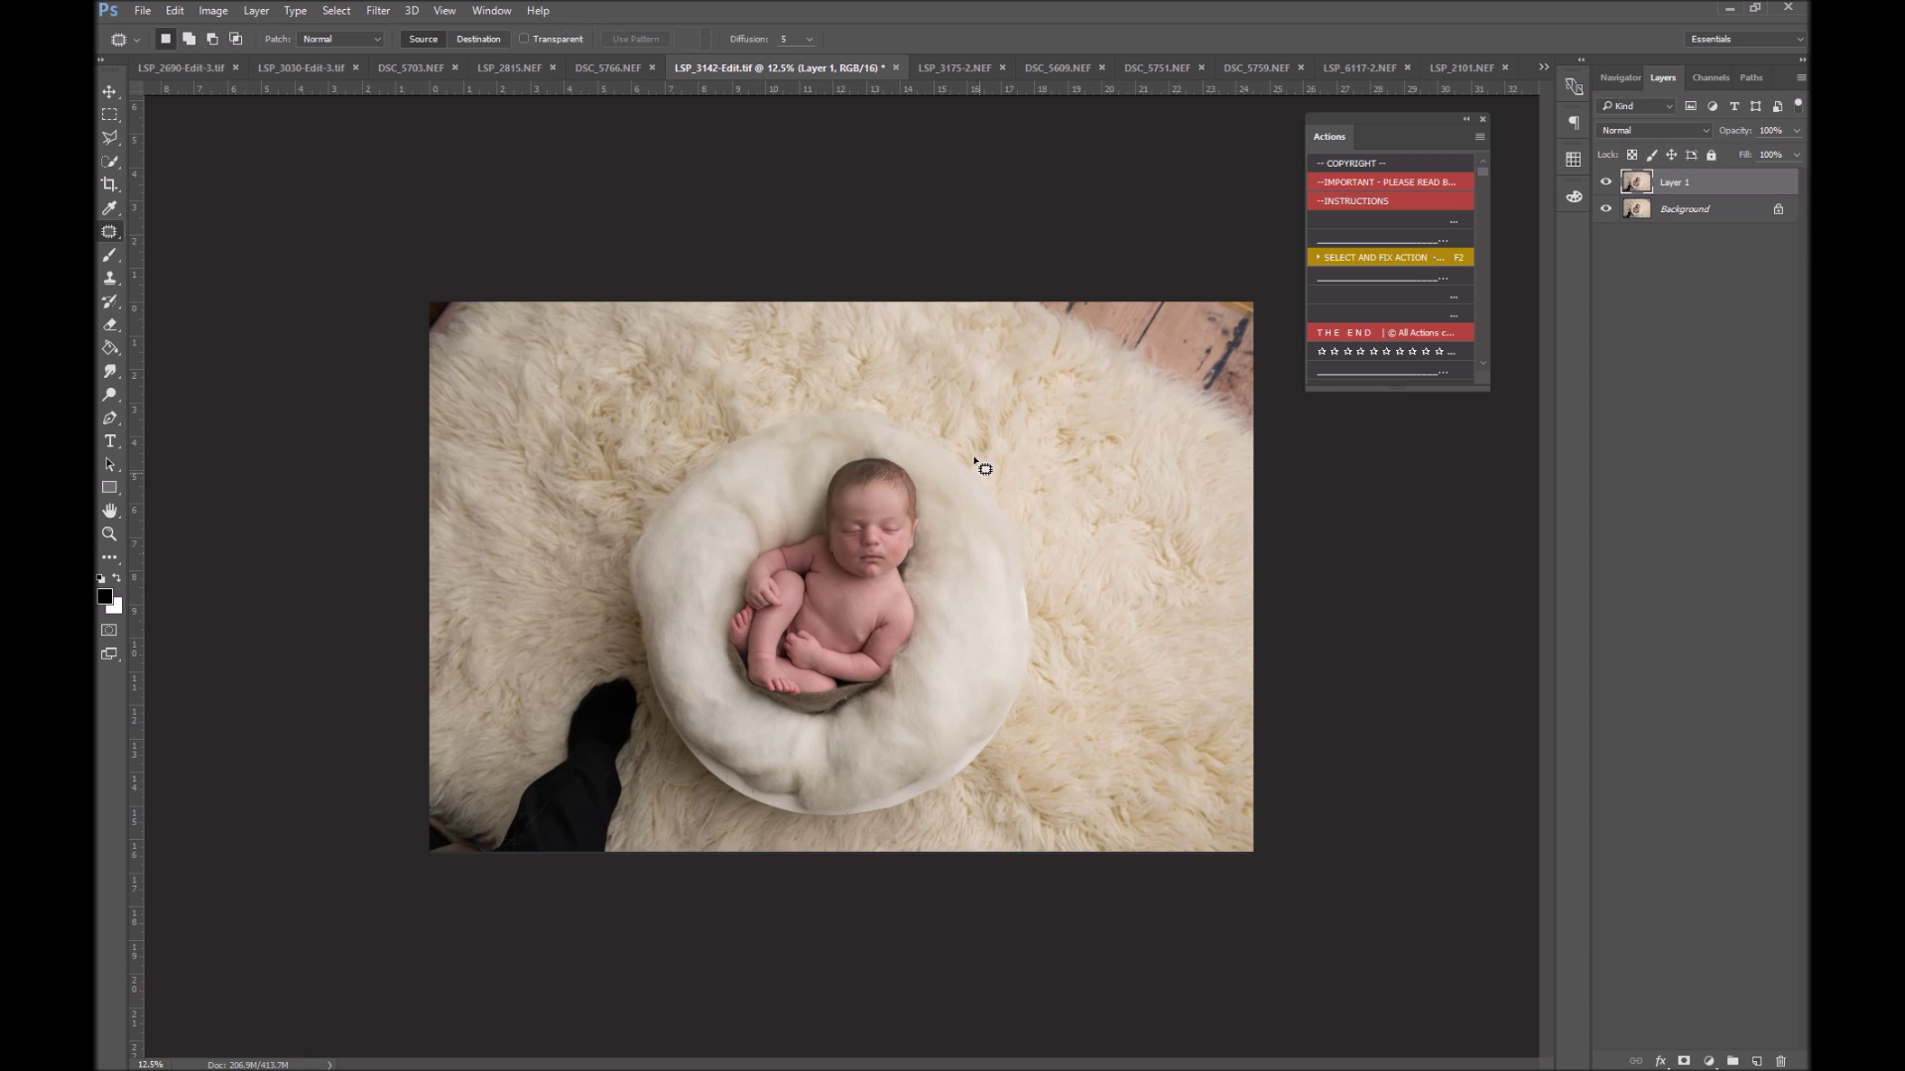
{"action": "mouse_move", "coordinate": [1146, 301]}
{"action": "left_mouse_down"}
{"action": "mouse_move", "coordinate": [1029, 318]}
{"action": "mouse_move", "coordinate": [1270, 446]}
{"action": "mouse_move", "coordinate": [1247, 213]}
{"action": "left_mouse_up"}
{"action": "left_click", "coordinate": [1418, 263]}
{"action": "left_click_drag", "start_coordinate": [485, 302], "coordinate": [487, 293]}
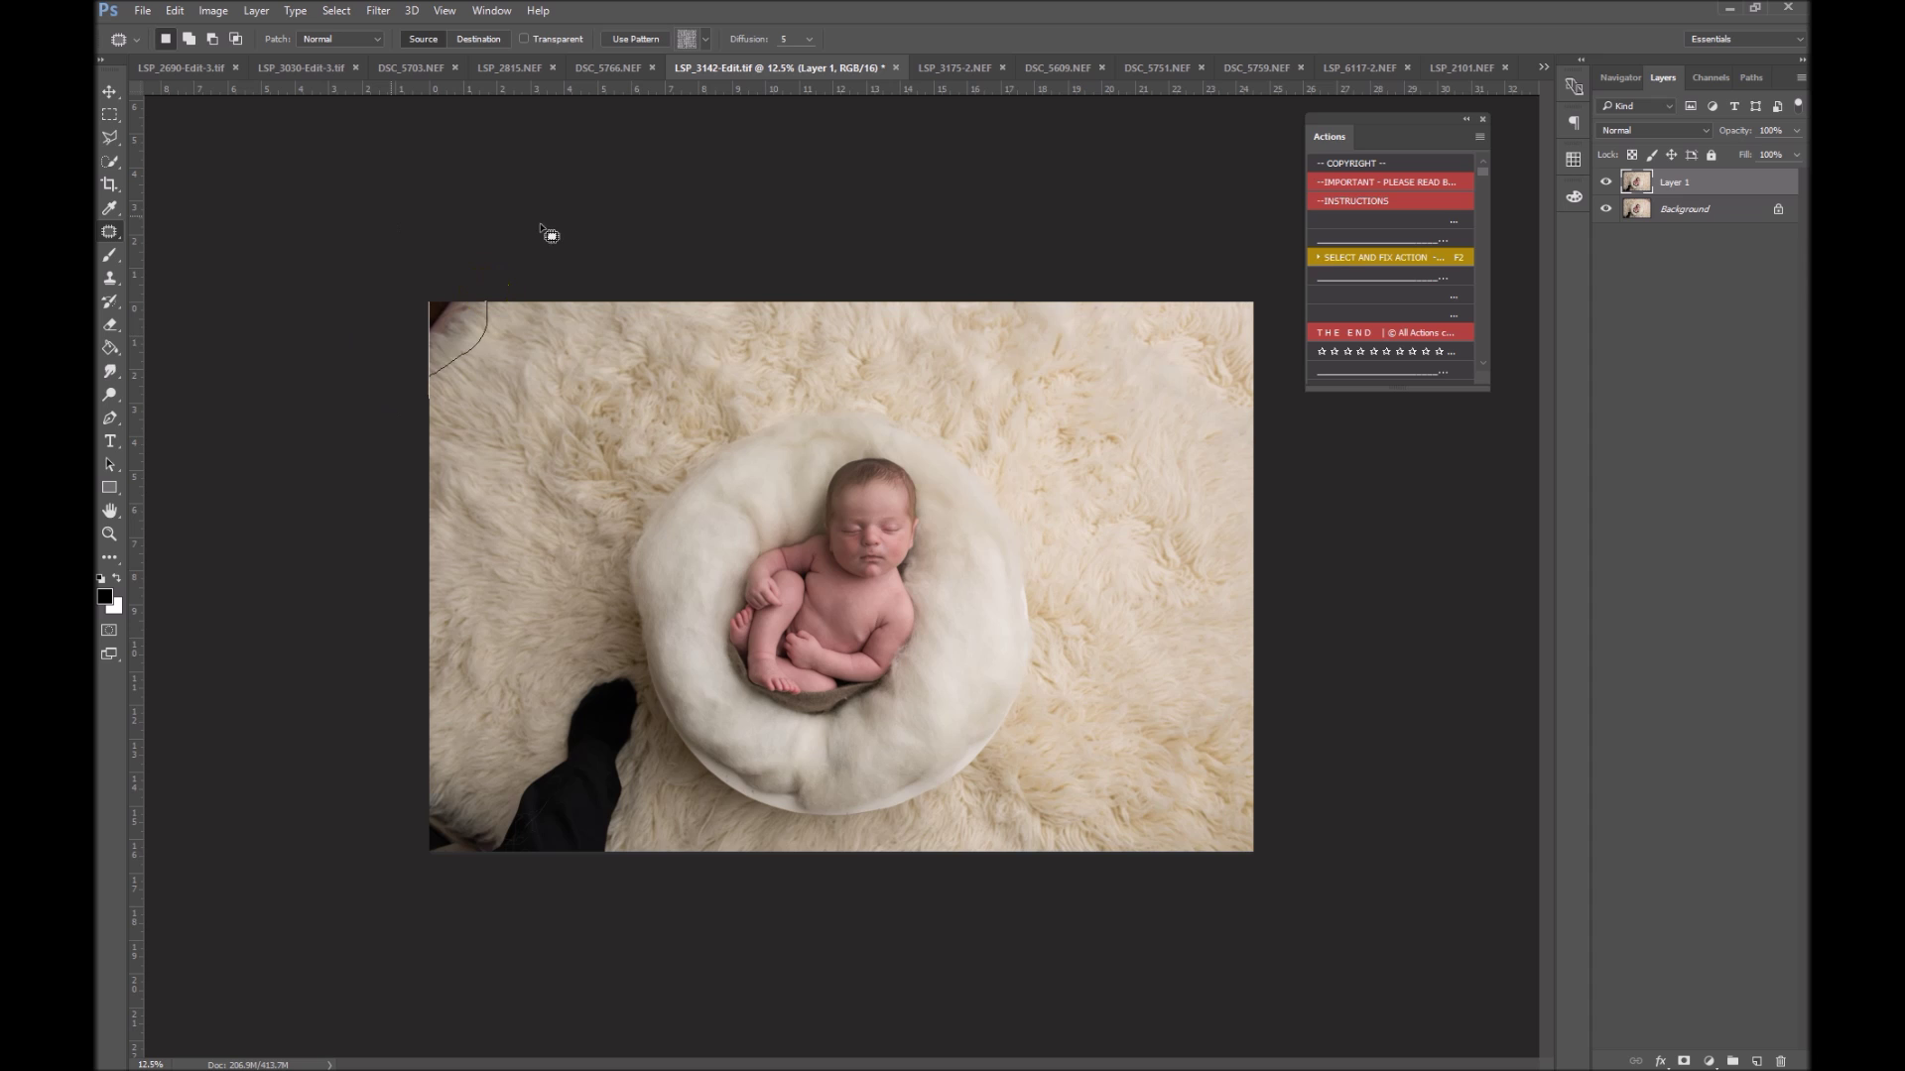
{"action": "left_click", "coordinate": [1442, 254]}
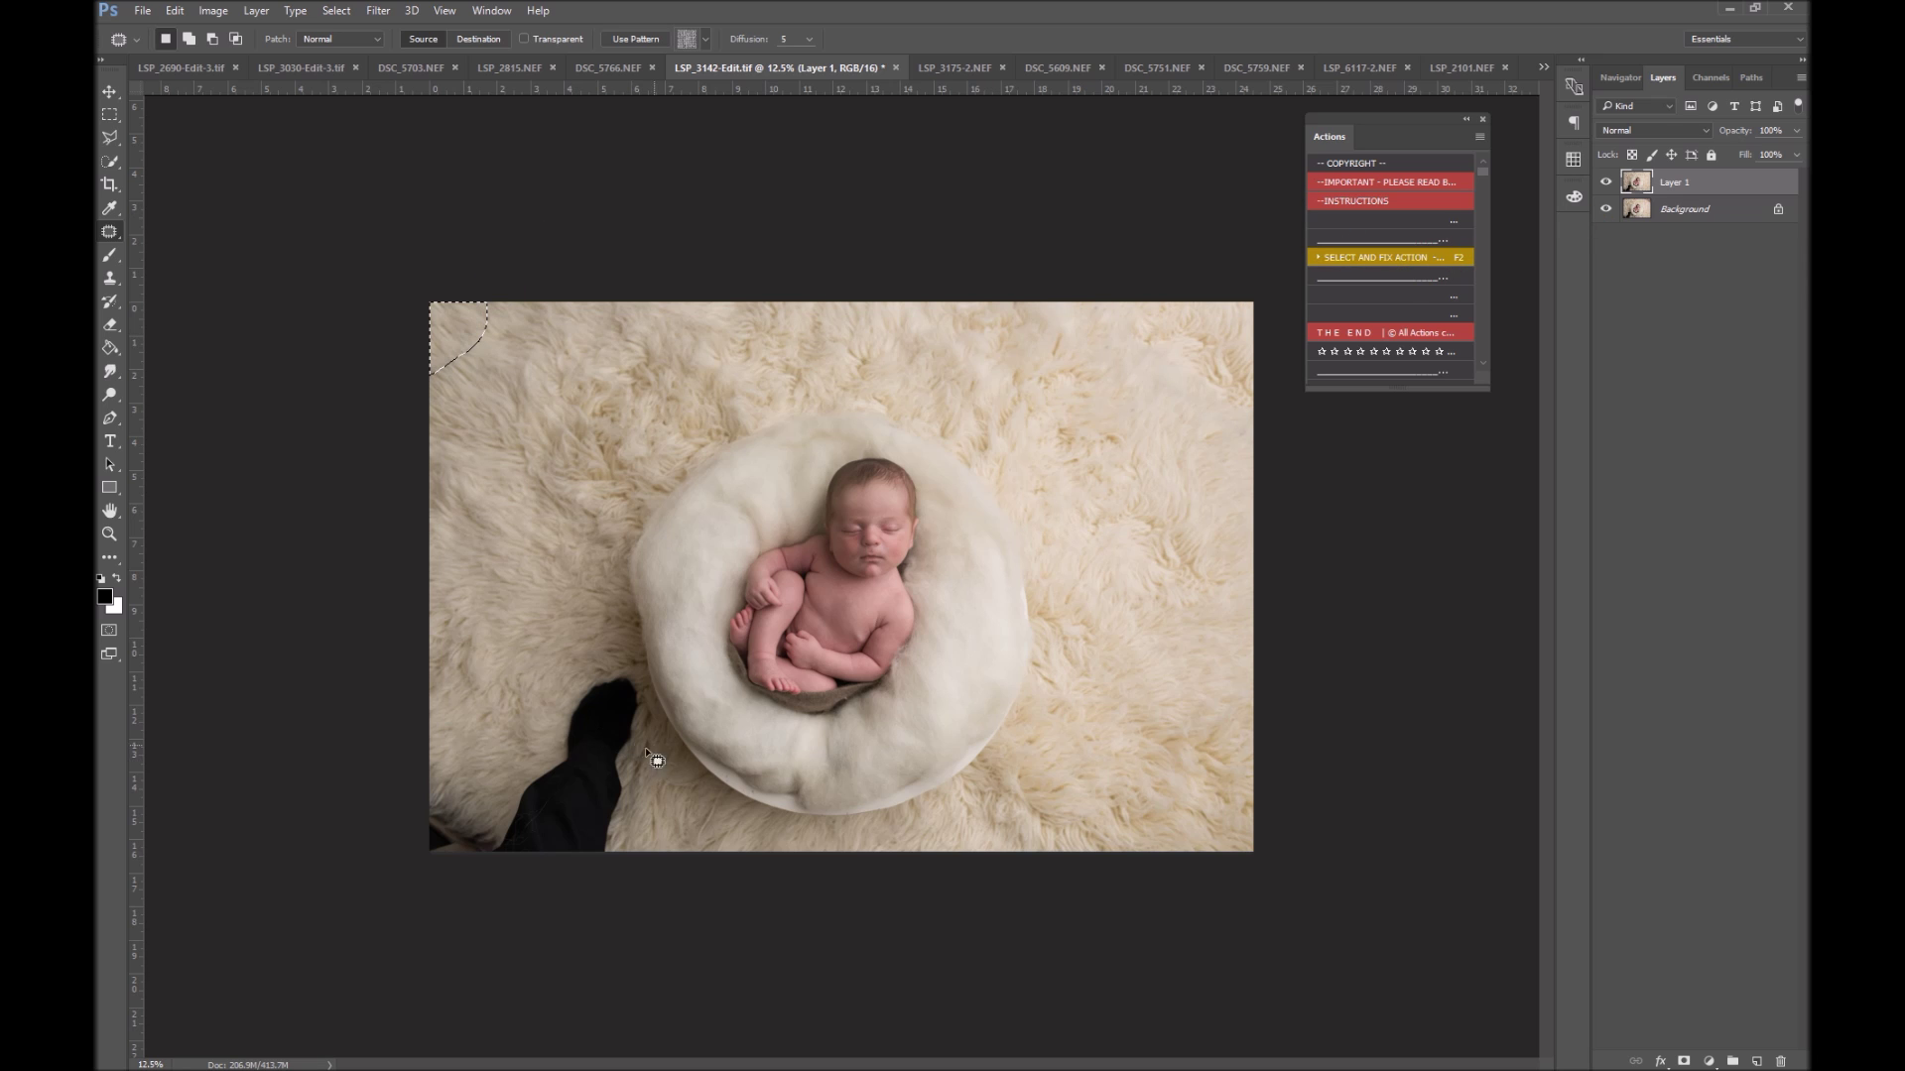
Outline the dark-clothed leg and foot beside the round cushion and replace them with cream fur using the Select and Fix action
{"action": "left_click", "coordinate": [643, 679]}
{"action": "mouse_move", "coordinate": [643, 680]}
{"action": "left_mouse_down"}
{"action": "mouse_move", "coordinate": [617, 841]}
{"action": "mouse_move", "coordinate": [547, 875]}
{"action": "mouse_move", "coordinate": [426, 866]}
{"action": "mouse_move", "coordinate": [404, 833]}
{"action": "mouse_move", "coordinate": [416, 765]}
{"action": "mouse_move", "coordinate": [500, 782]}
{"action": "mouse_move", "coordinate": [590, 661]}
{"action": "mouse_move", "coordinate": [642, 680]}
{"action": "left_mouse_up"}
{"action": "left_click", "coordinate": [1349, 266]}
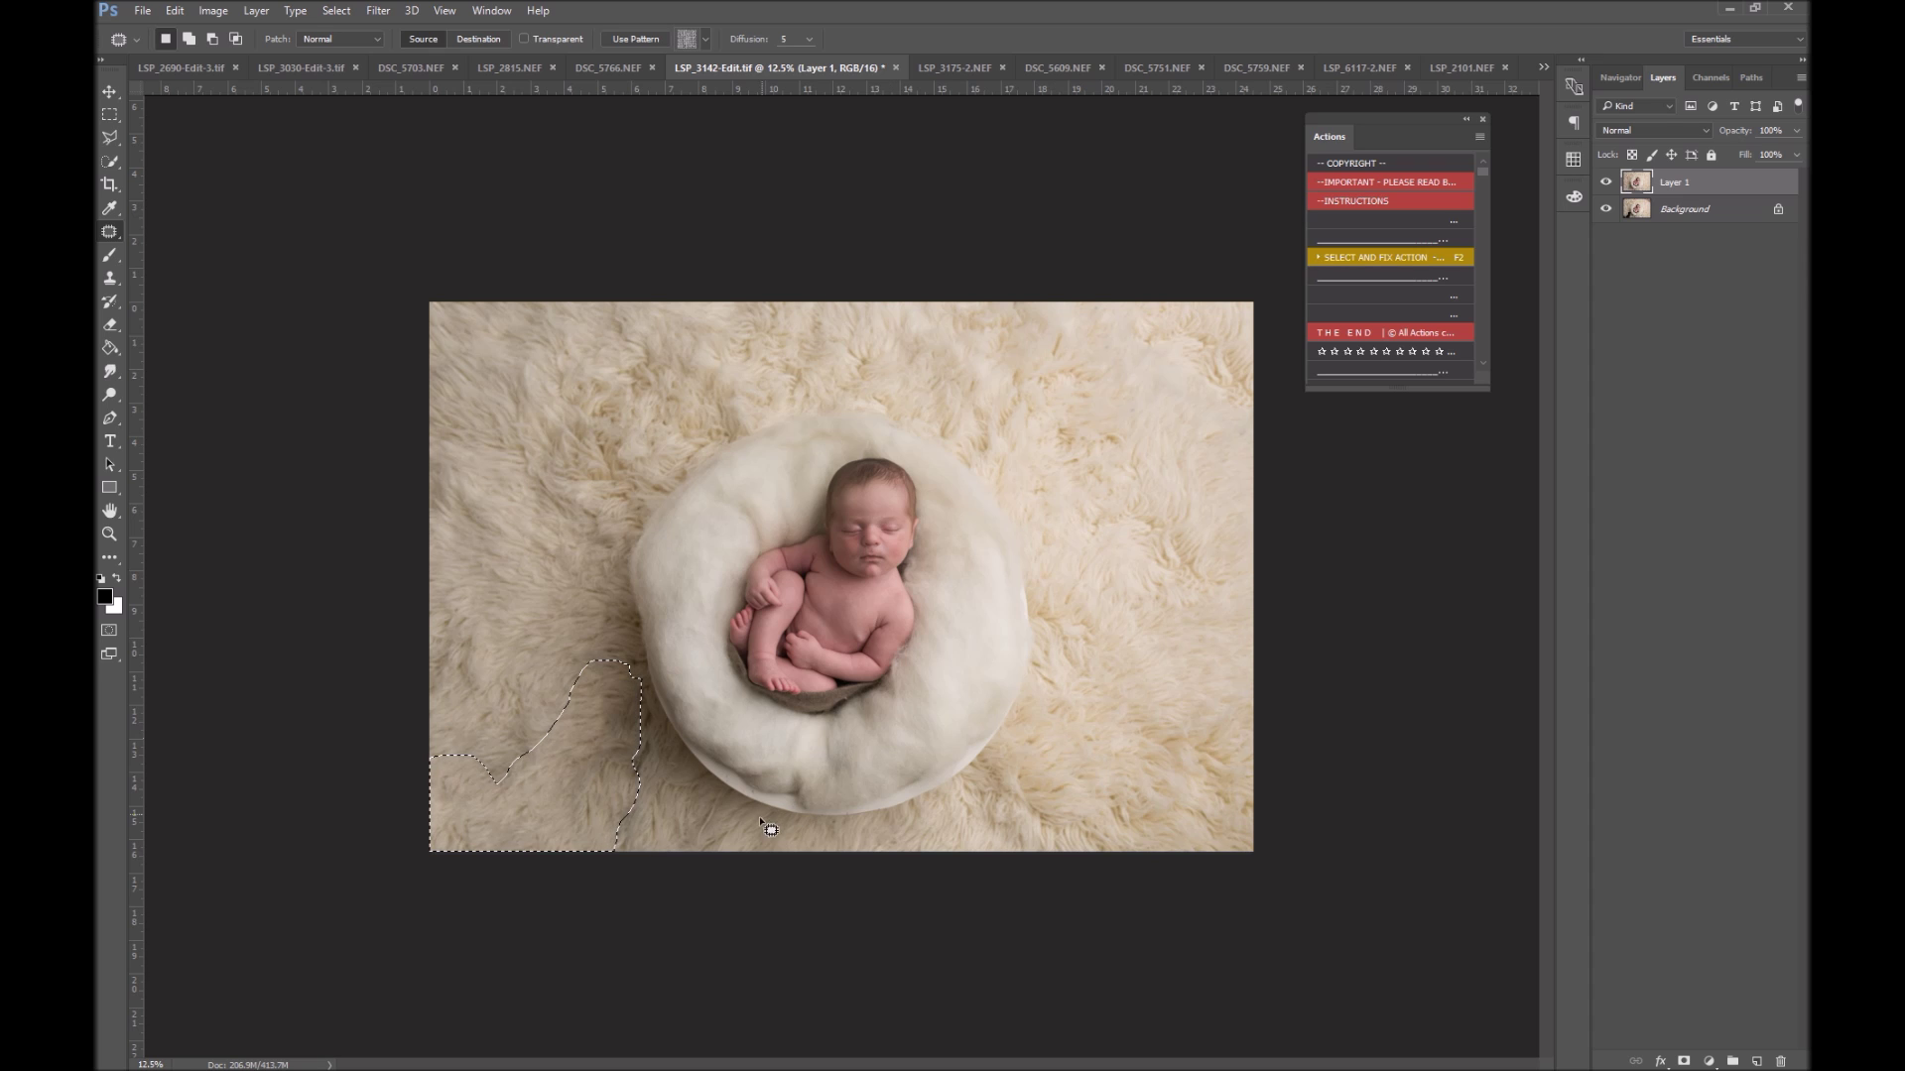
Blend the fur where the leg was using several small Patch tool repairs, and compare the result with the original background
{"action": "mouse_move", "coordinate": [663, 706]}
{"action": "left_mouse_down"}
{"action": "mouse_move", "coordinate": [664, 792]}
{"action": "mouse_move", "coordinate": [630, 791]}
{"action": "mouse_move", "coordinate": [562, 735]}
{"action": "mouse_move", "coordinate": [595, 650]}
{"action": "mouse_move", "coordinate": [612, 648]}
{"action": "mouse_move", "coordinate": [565, 727]}
{"action": "mouse_move", "coordinate": [613, 679]}
{"action": "left_mouse_up"}
{"action": "left_click_drag", "start_coordinate": [591, 695], "coordinate": [570, 638]}
{"action": "mouse_move", "coordinate": [524, 700]}
{"action": "left_mouse_down"}
{"action": "mouse_move", "coordinate": [456, 743]}
{"action": "mouse_move", "coordinate": [516, 702]}
{"action": "left_mouse_up"}
{"action": "left_click_drag", "start_coordinate": [501, 744], "coordinate": [524, 657]}
{"action": "key", "text": "ctrl+d"}
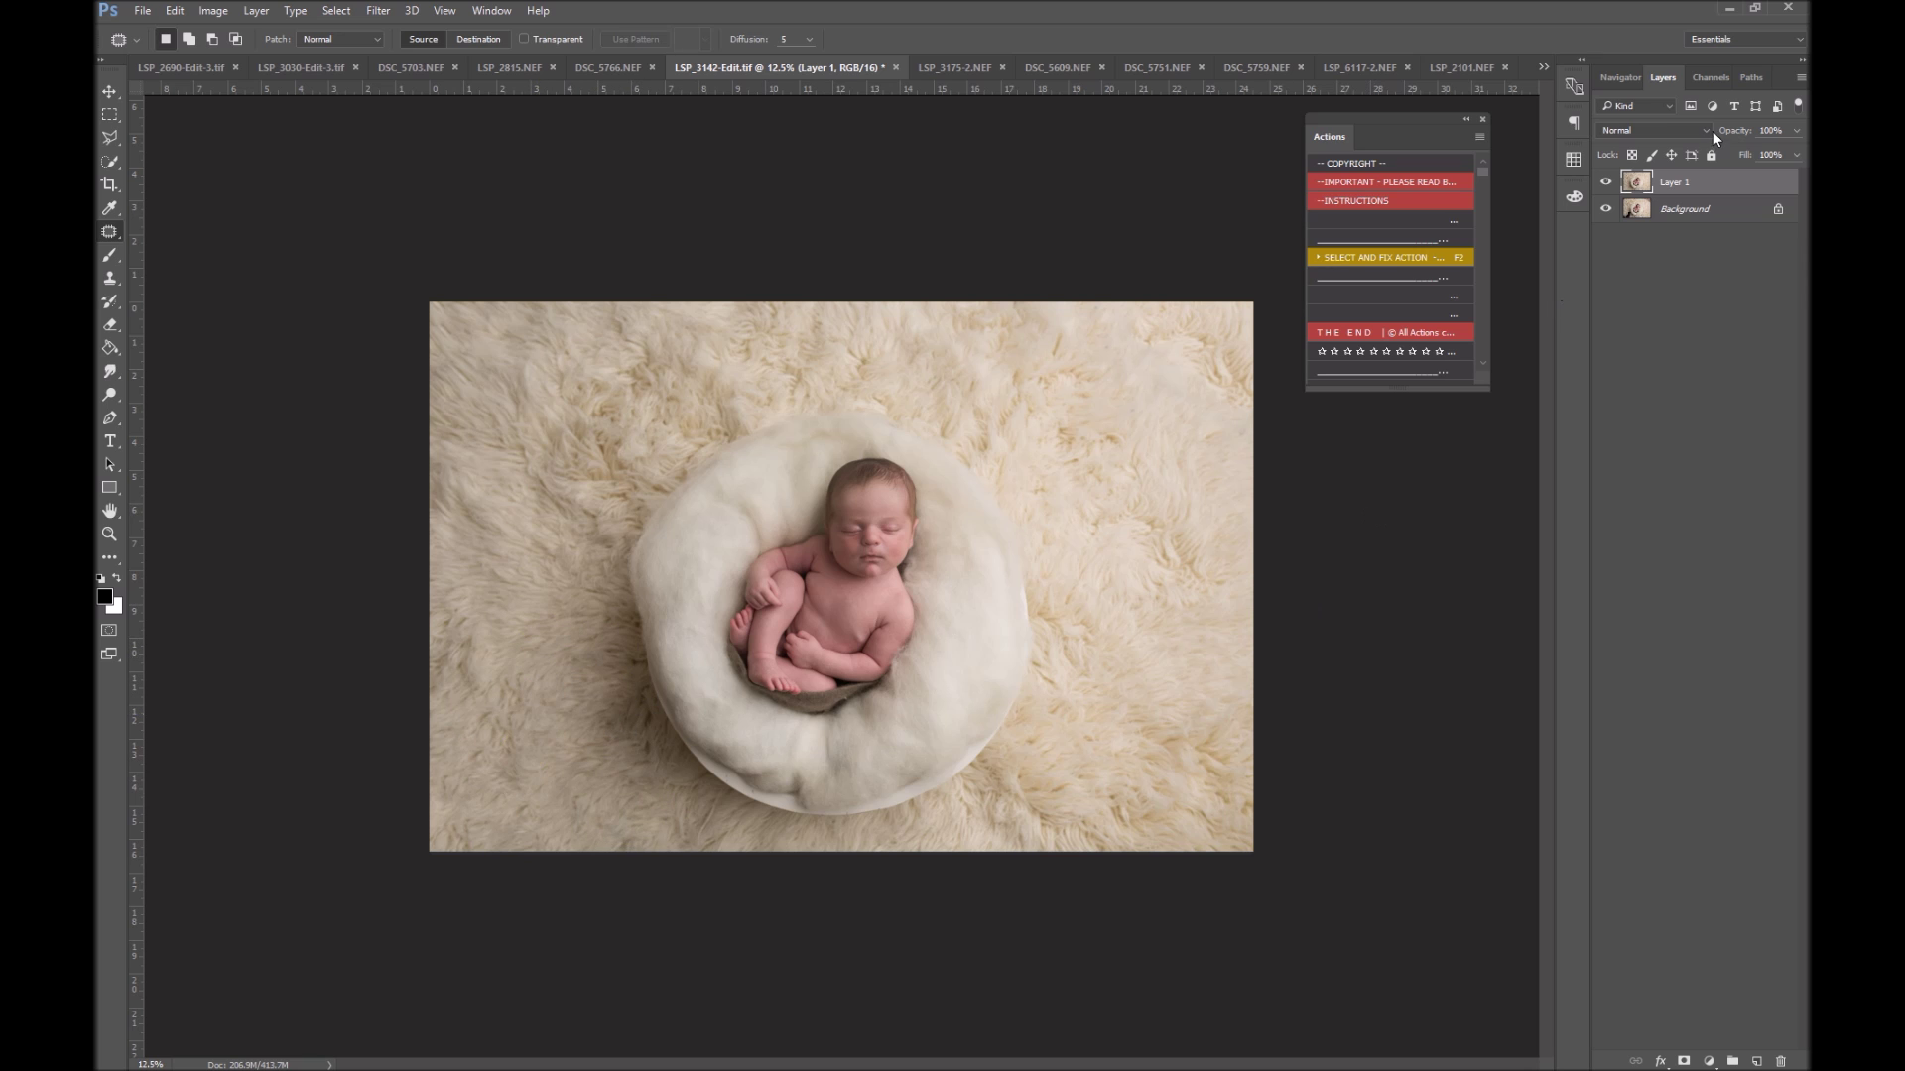
{"action": "left_click", "coordinate": [1606, 184]}
{"action": "left_click", "coordinate": [1607, 183]}
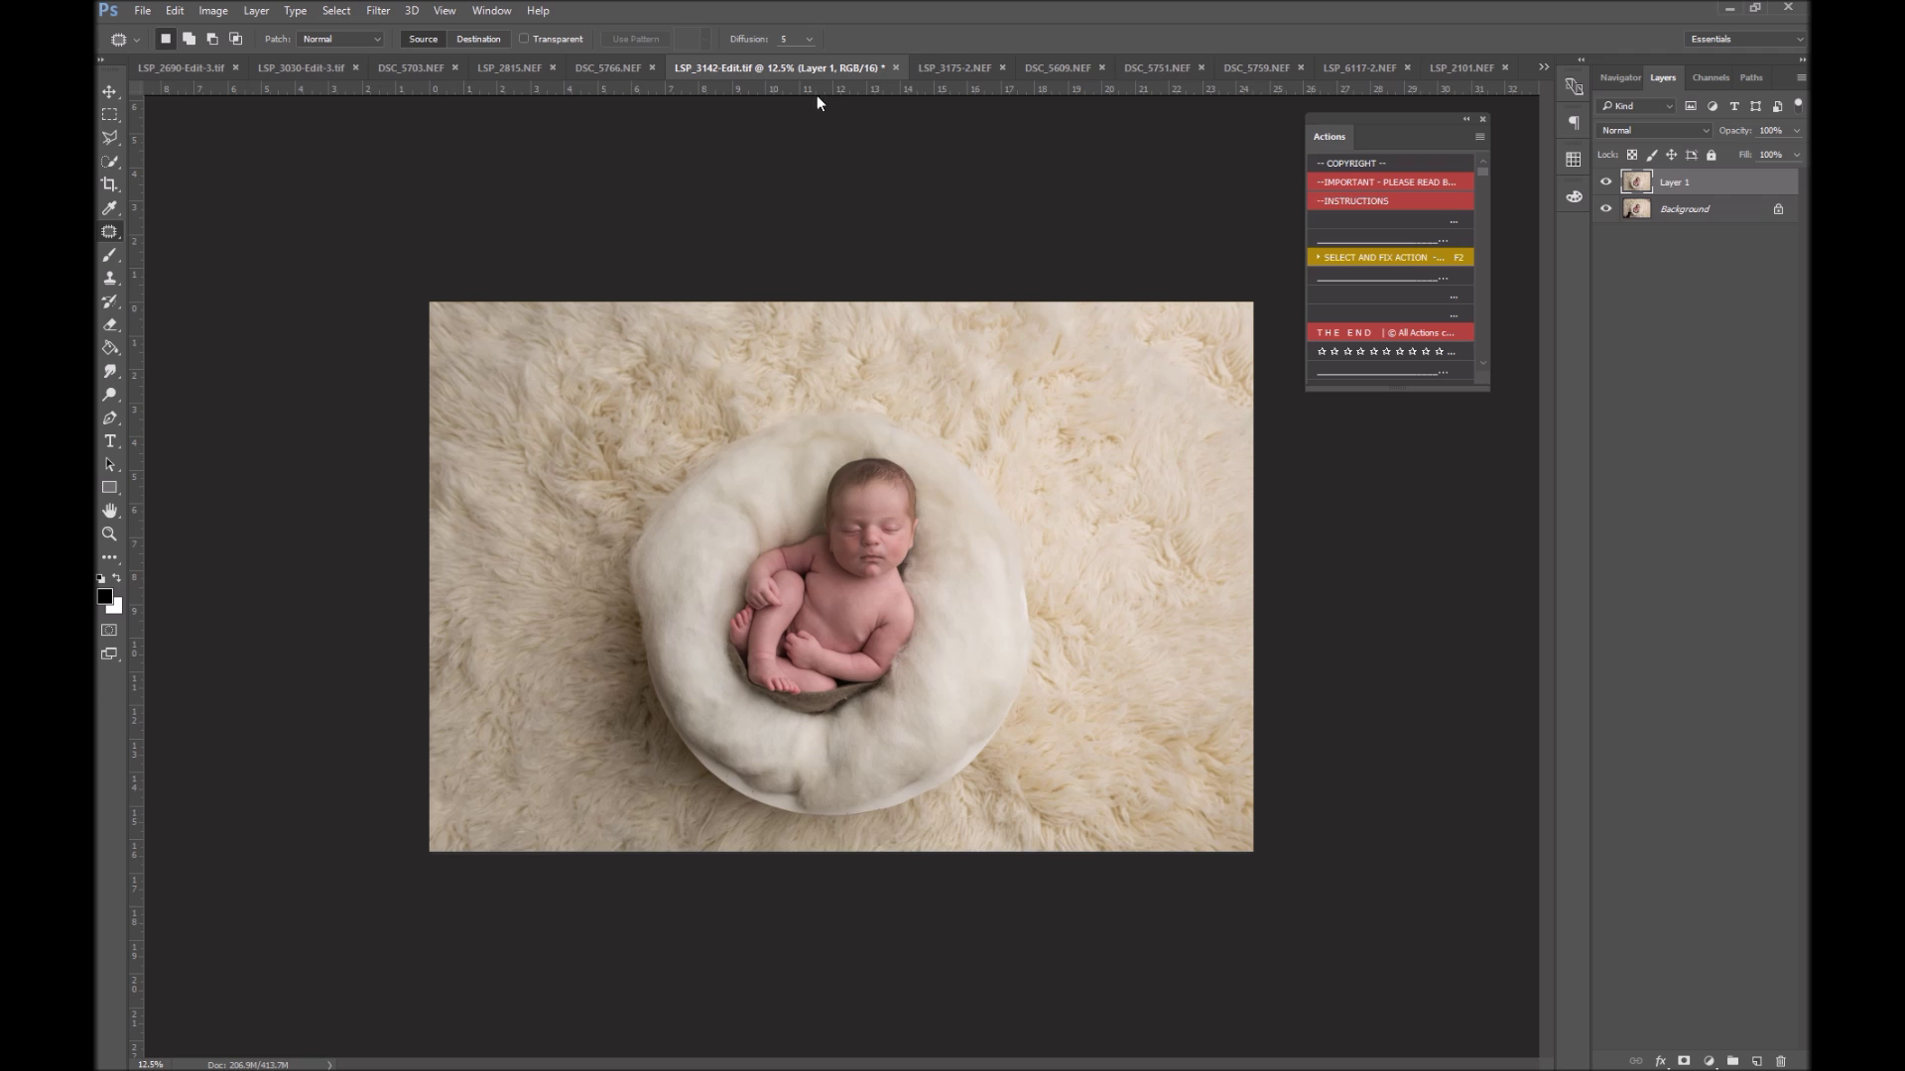
In LSP_3175-2.NEF, enlarge a duplicate of the background layer to about 133% to crop out the leg and clutter, and flatten the image
{"action": "left_click", "coordinate": [941, 66]}
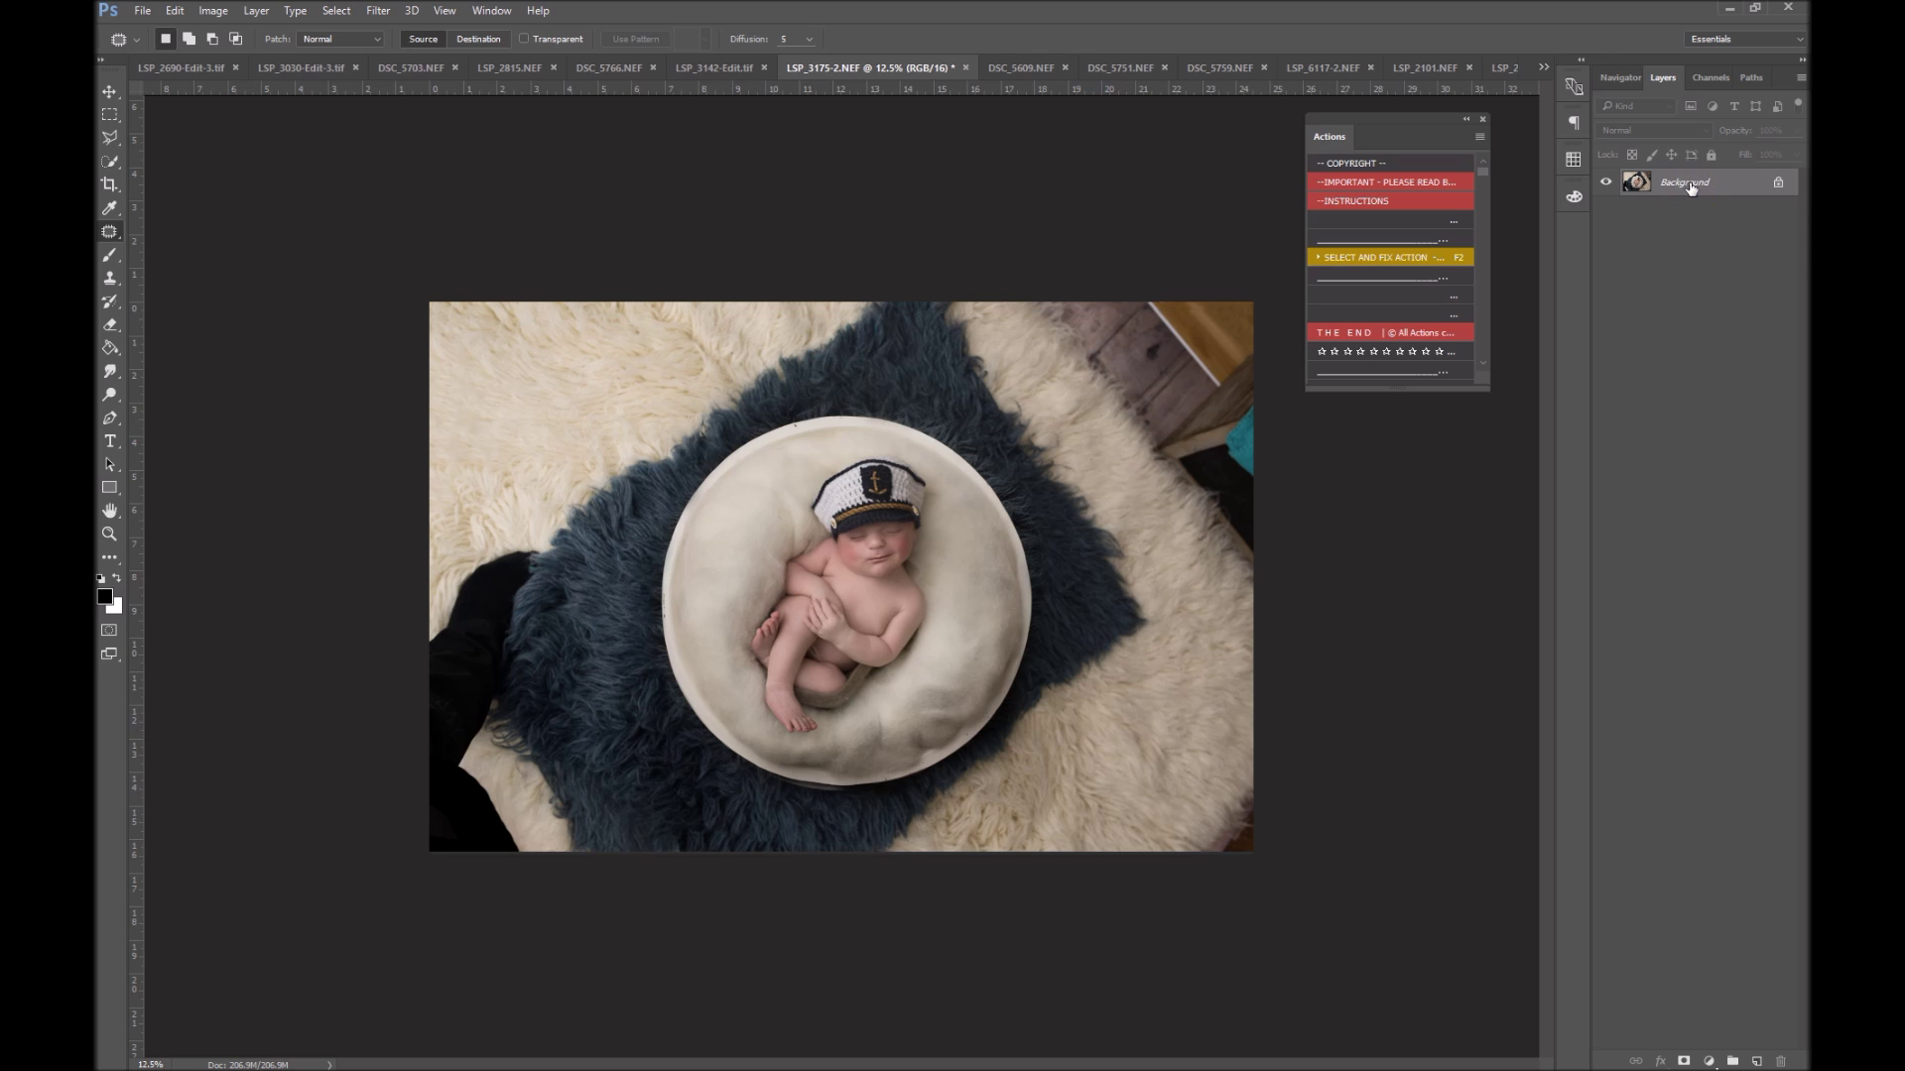
{"action": "key", "text": "ctrl+j"}
{"action": "key", "text": "ctrl+t"}
{"action": "left_click_drag", "start_coordinate": [1252, 853], "coordinate": [1335, 905]}
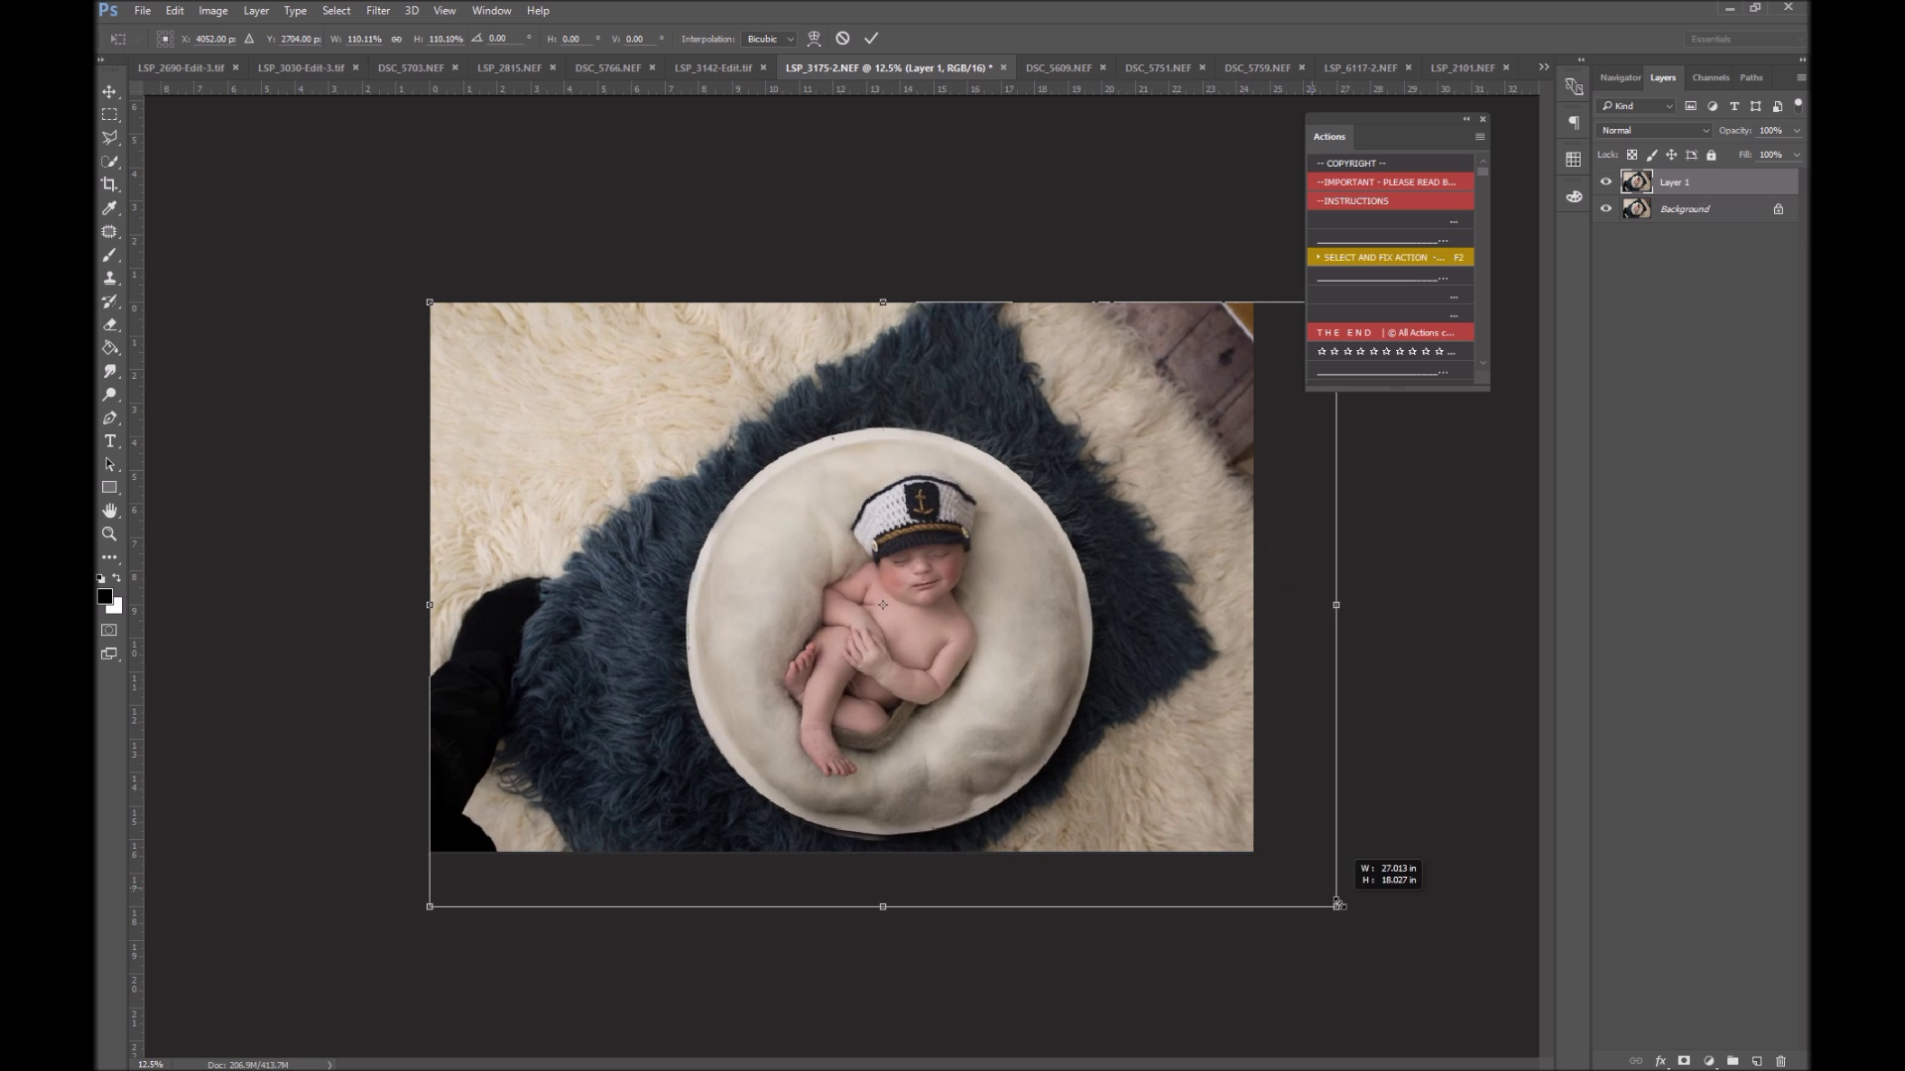
{"action": "left_click_drag", "start_coordinate": [426, 299], "coordinate": [281, 200]}
{"action": "left_click_drag", "start_coordinate": [1113, 655], "coordinate": [1156, 651]}
{"action": "left_click_drag", "start_coordinate": [334, 201], "coordinate": [284, 175]}
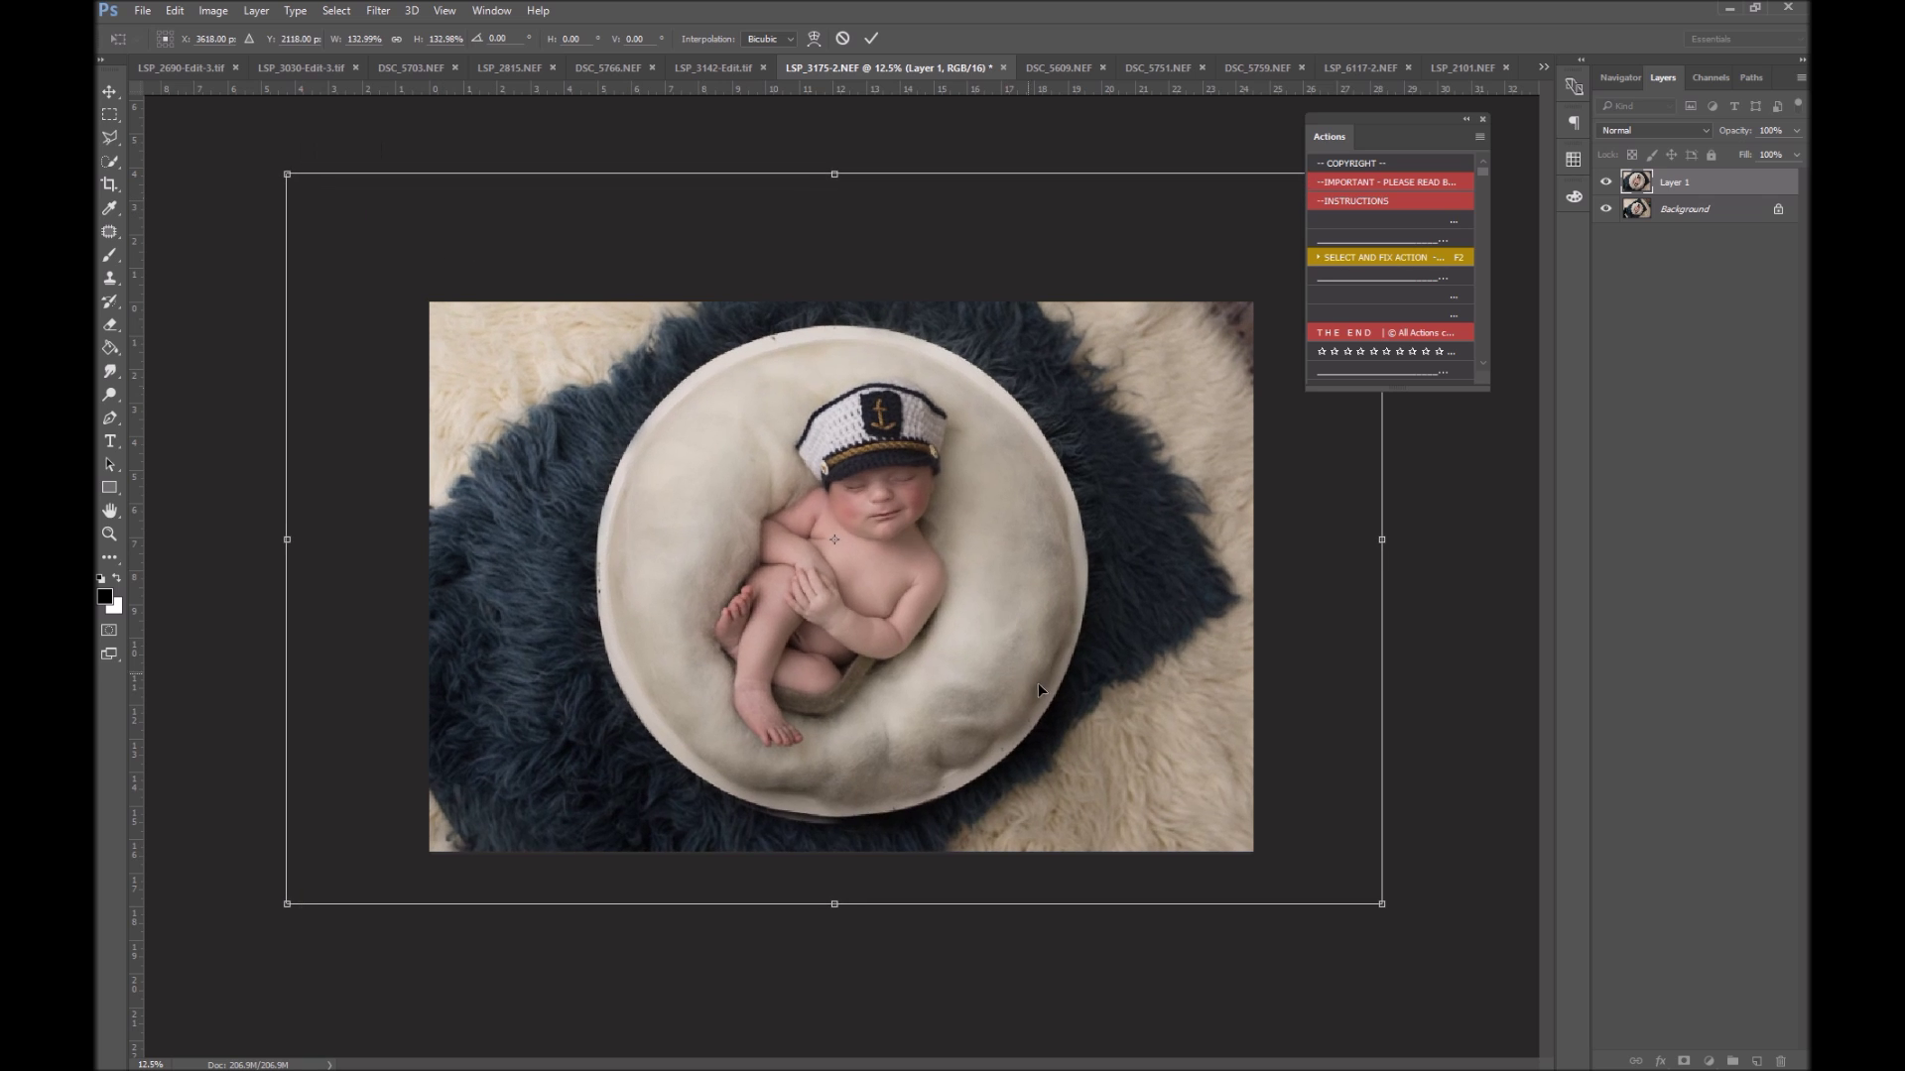
{"action": "left_click_drag", "start_coordinate": [1045, 684], "coordinate": [1058, 707]}
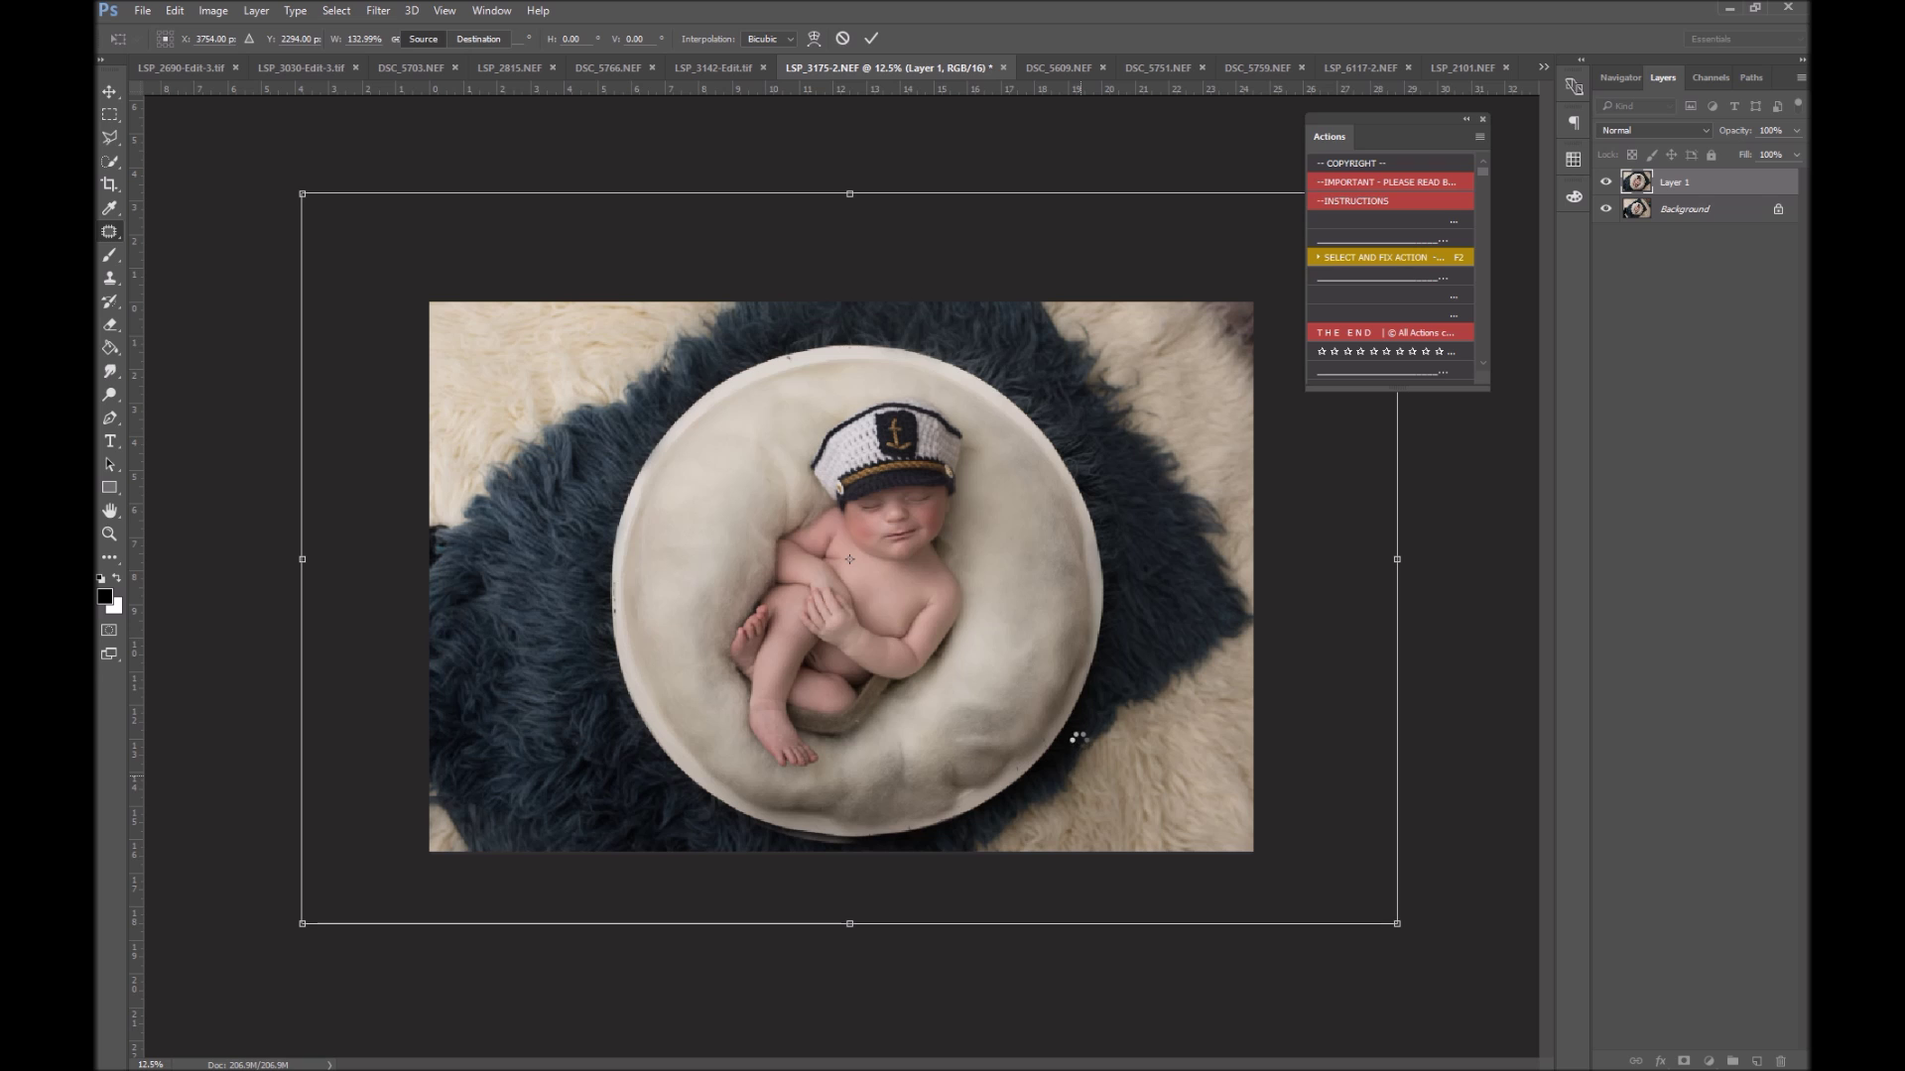
{"action": "key", "text": "Return"}
{"action": "right_click", "coordinate": [1748, 208]}
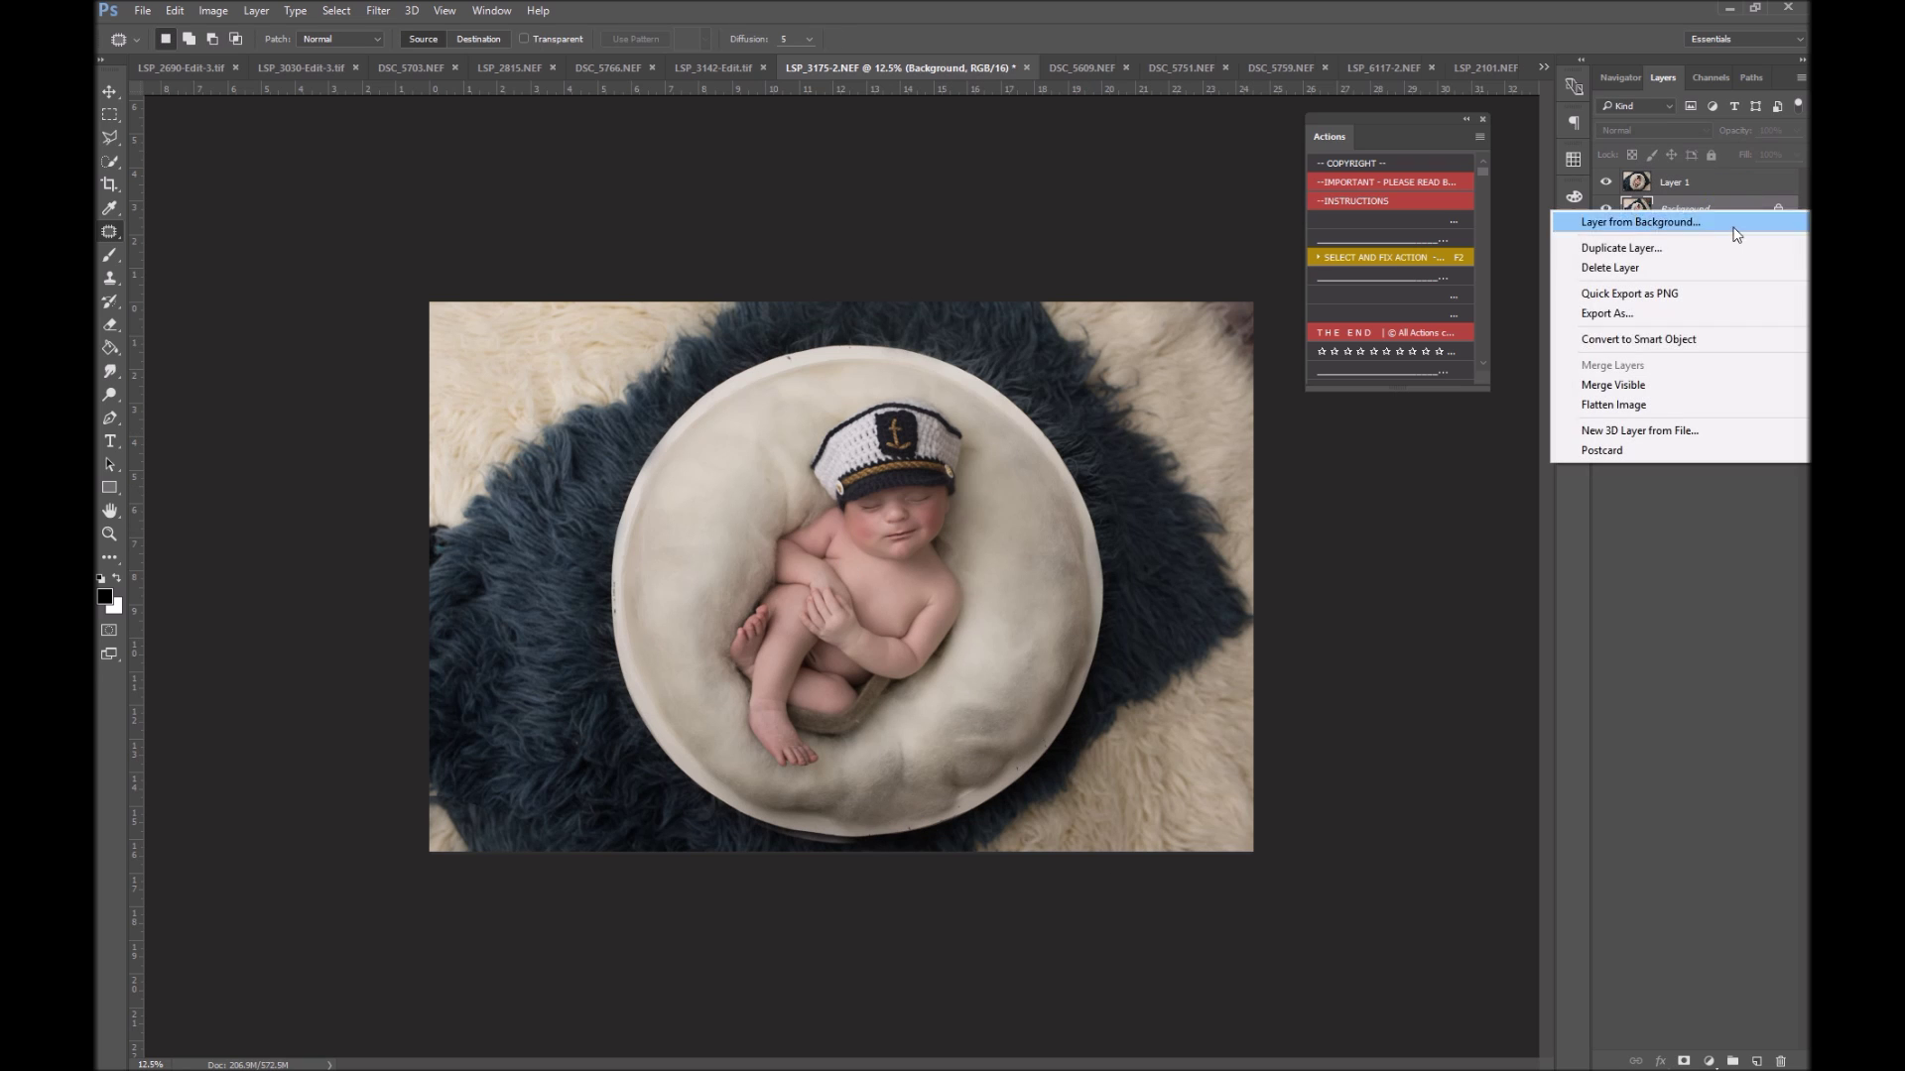
{"action": "left_click", "coordinate": [1686, 402]}
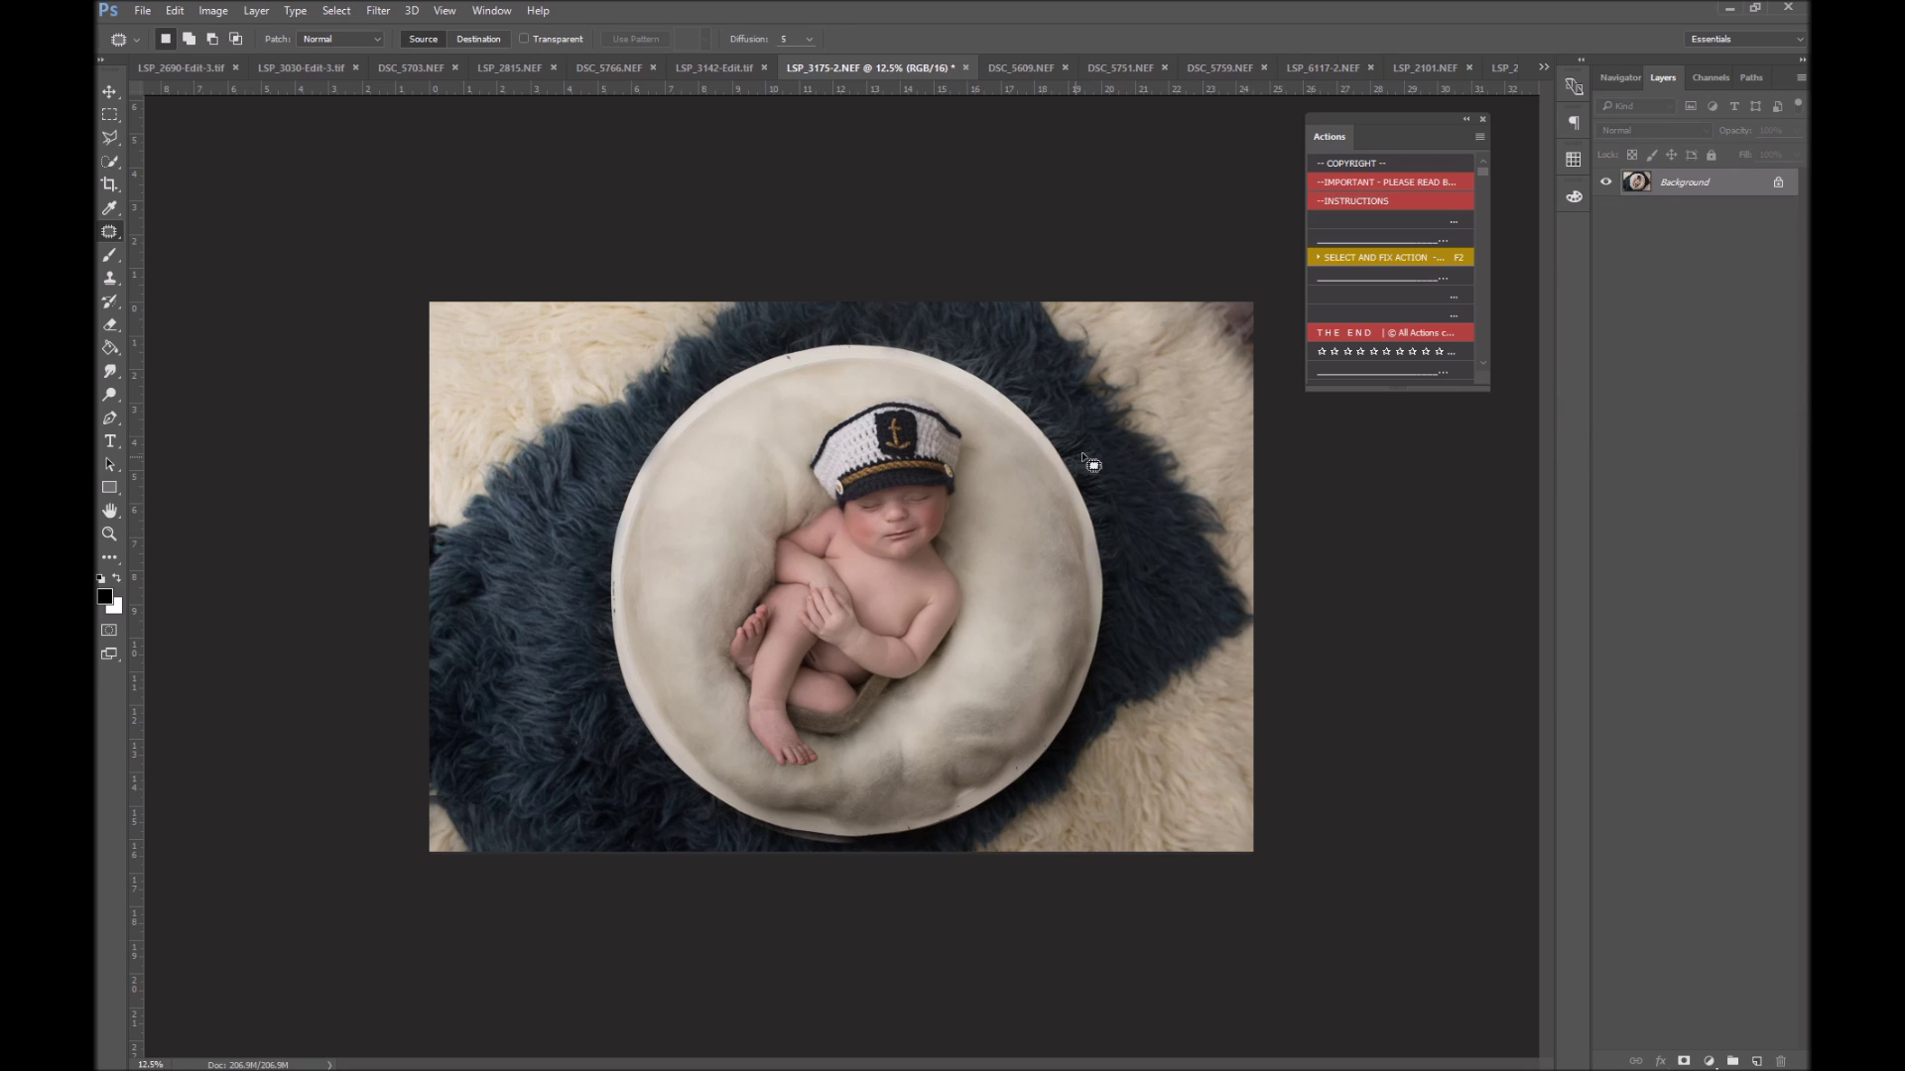
Replace the cream rug in all four corners of the image with navy fur using the Select and Fix action
{"action": "mouse_move", "coordinate": [1035, 304]}
{"action": "left_mouse_down"}
{"action": "mouse_move", "coordinate": [1236, 615]}
{"action": "mouse_move", "coordinate": [1329, 238]}
{"action": "left_mouse_up"}
{"action": "mouse_move", "coordinate": [754, 302]}
{"action": "left_mouse_down"}
{"action": "mouse_move", "coordinate": [446, 589]}
{"action": "mouse_move", "coordinate": [360, 202]}
{"action": "left_mouse_up"}
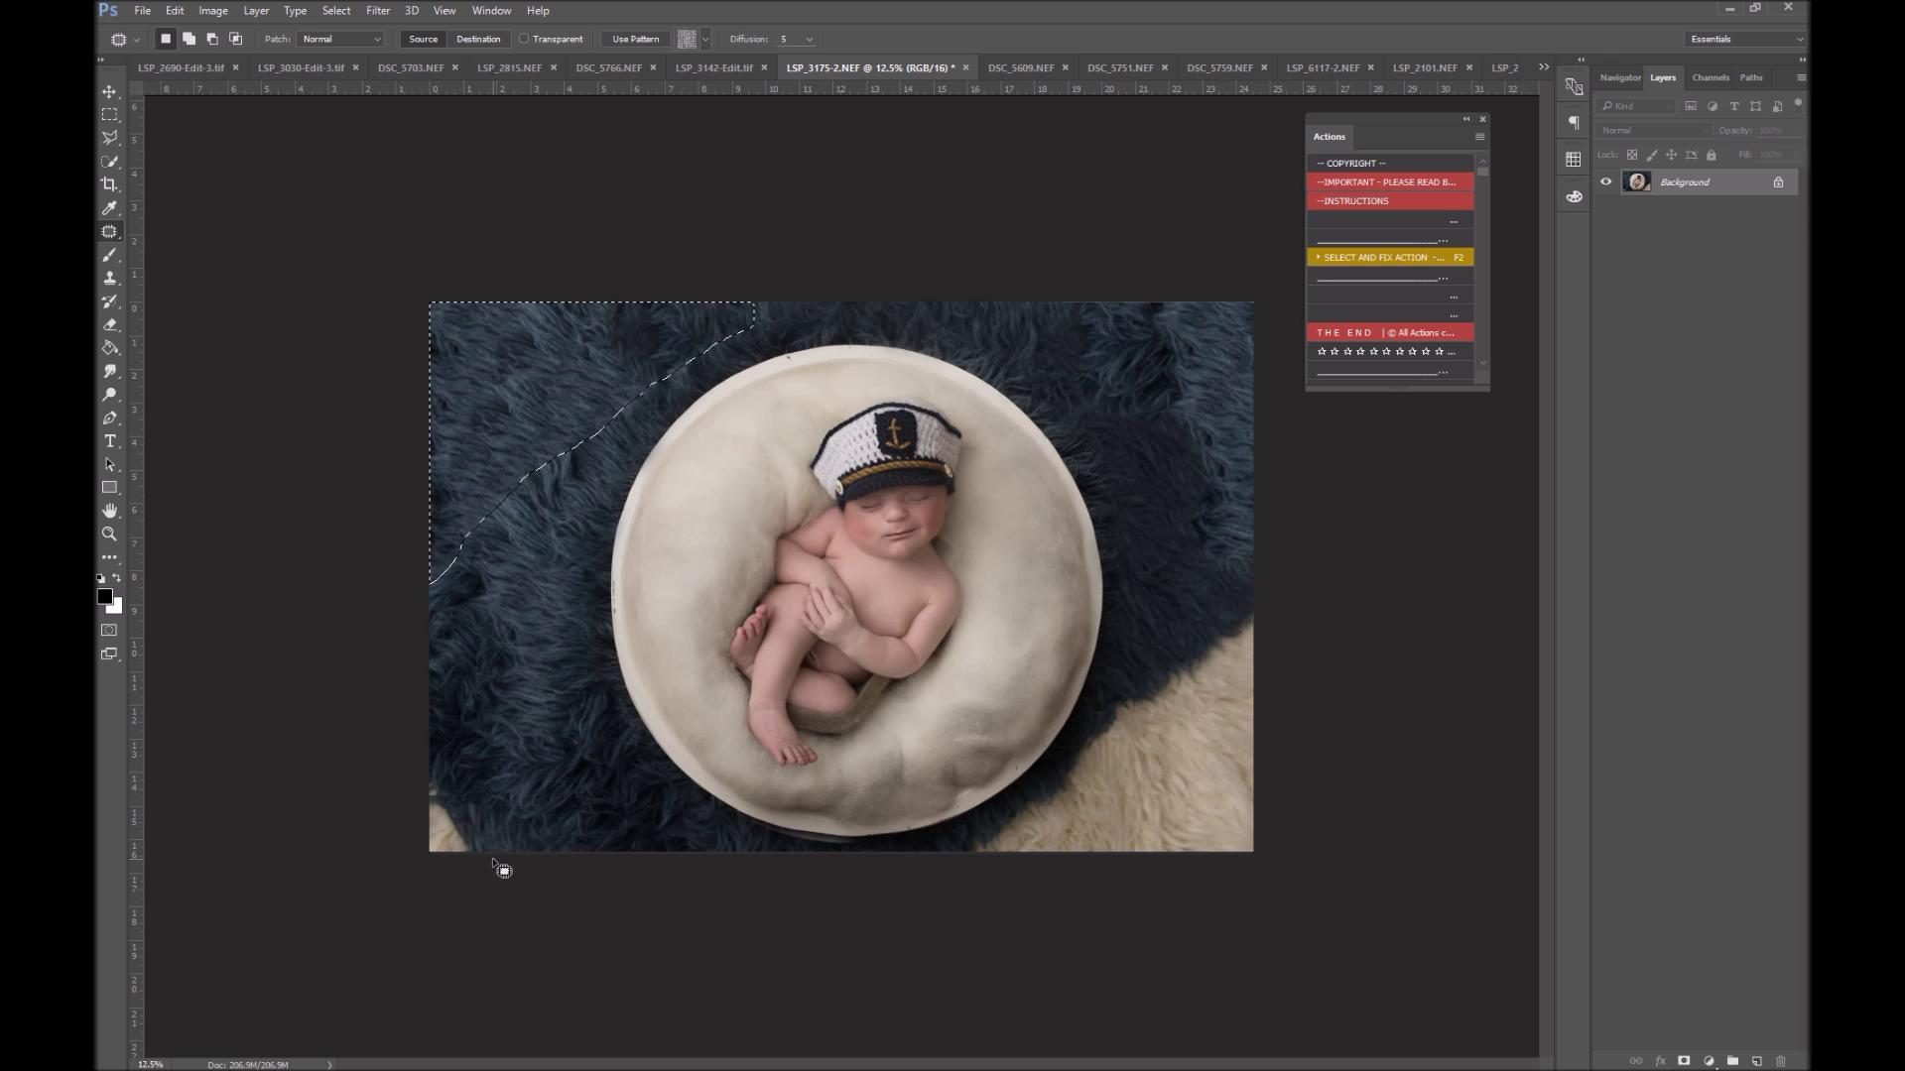
{"action": "left_click_drag", "start_coordinate": [428, 756], "coordinate": [433, 884]}
{"action": "left_click", "coordinate": [1298, 861]}
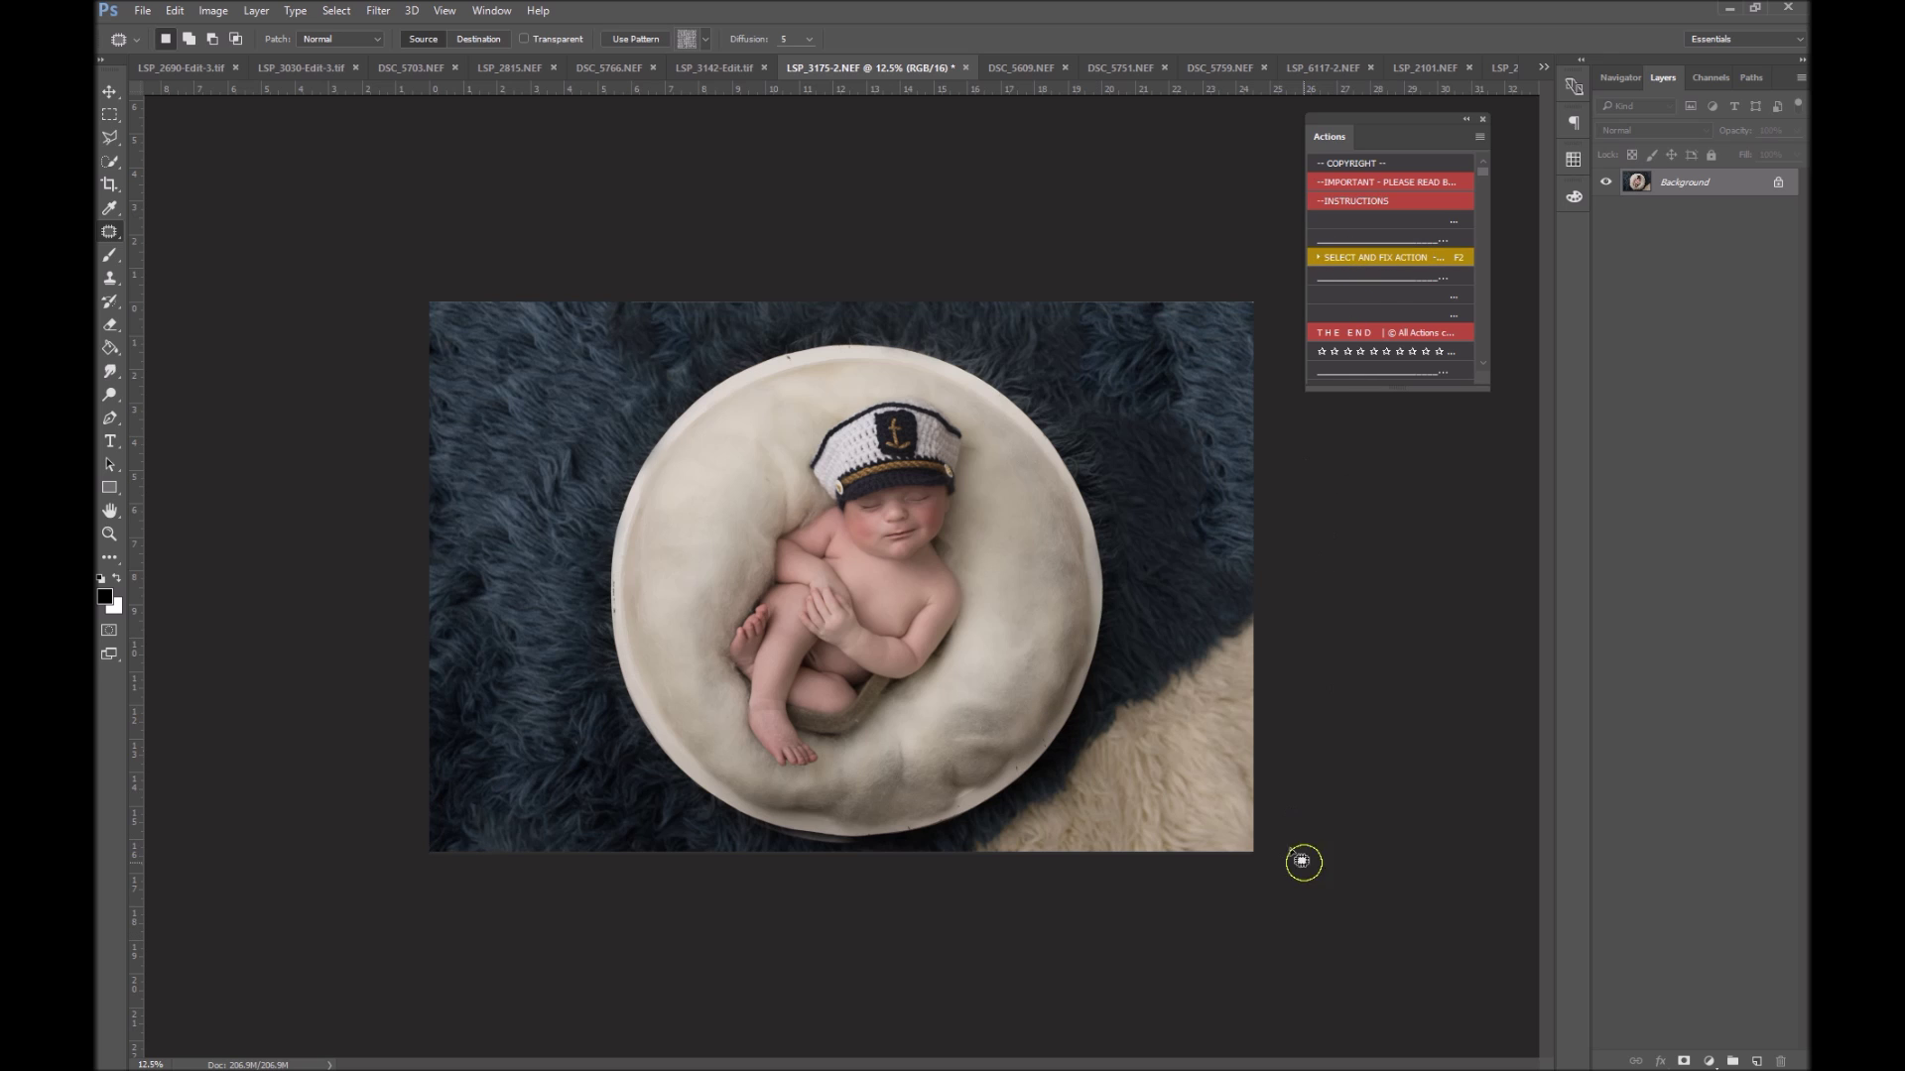
{"action": "mouse_move", "coordinate": [1259, 615]}
{"action": "left_mouse_down"}
{"action": "mouse_move", "coordinate": [1128, 688]}
{"action": "mouse_move", "coordinate": [1081, 744]}
{"action": "left_mouse_up"}
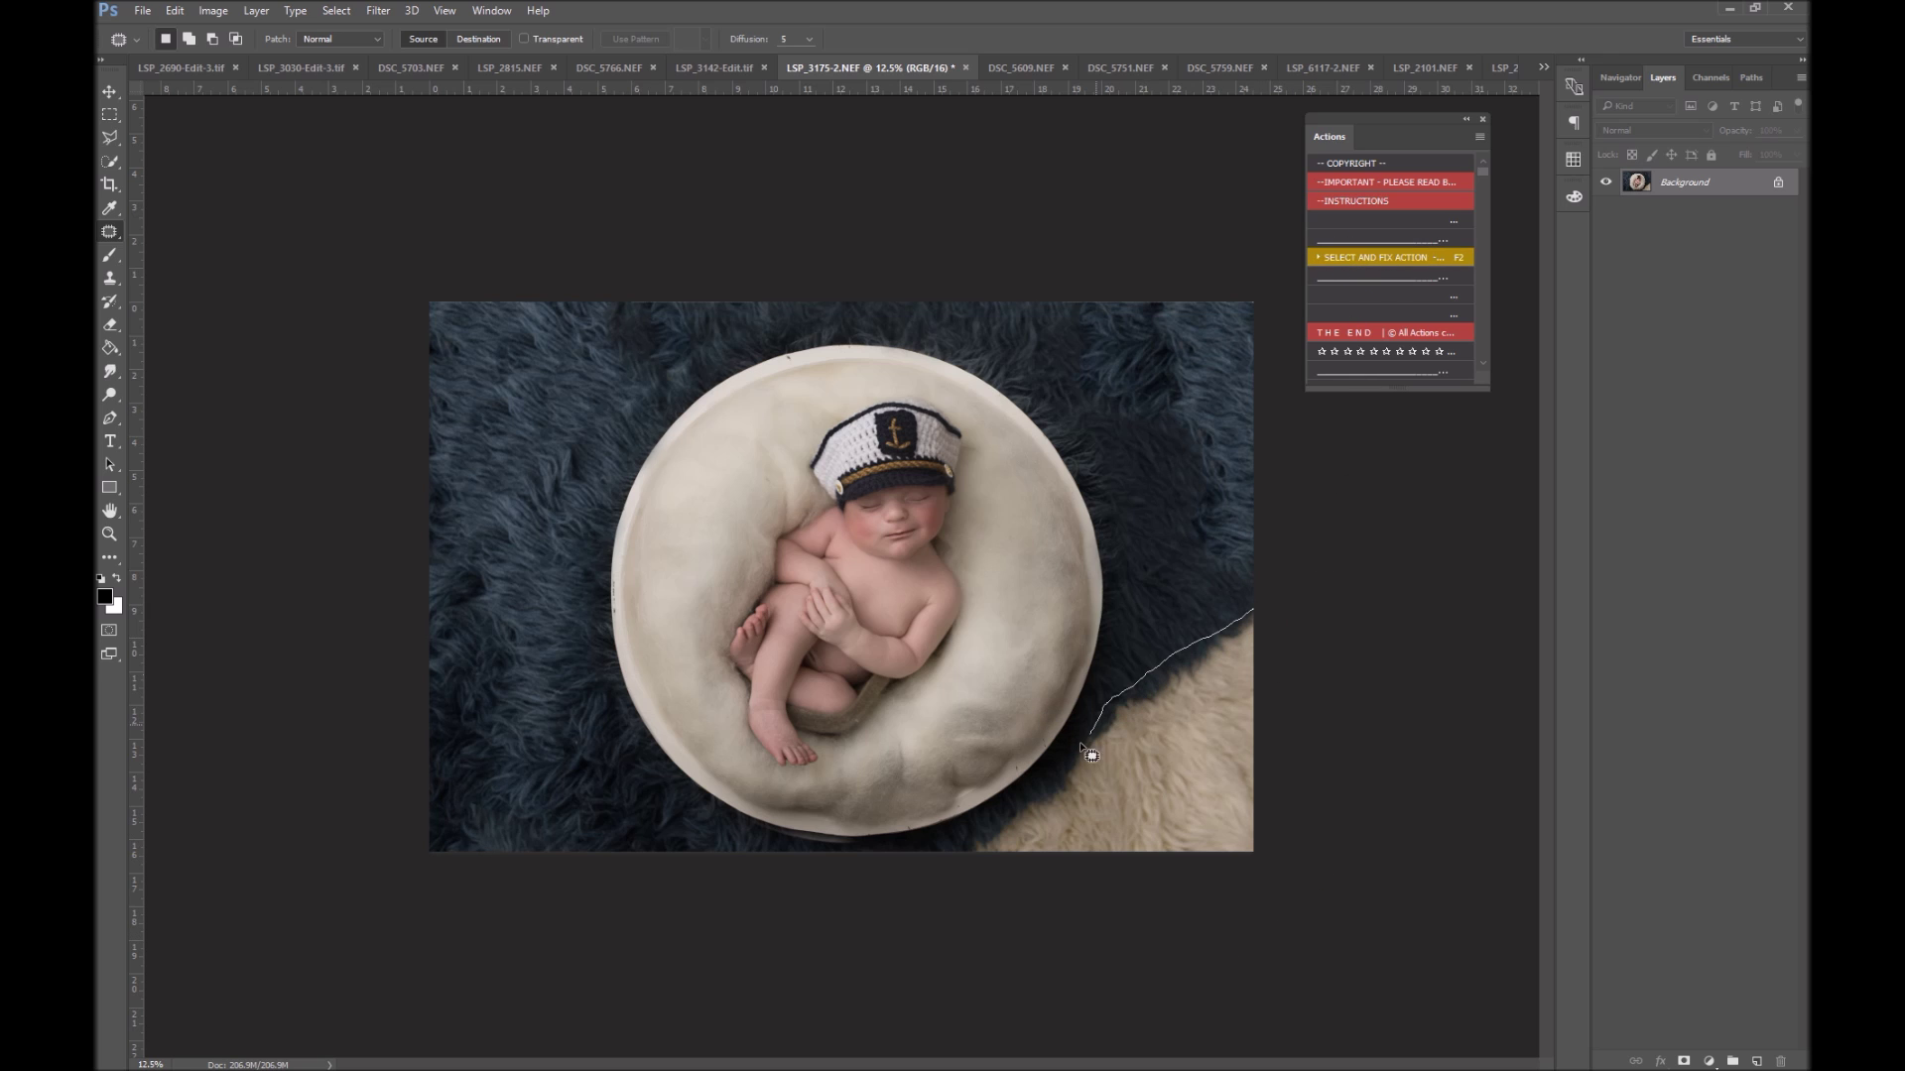
{"action": "mouse_move", "coordinate": [980, 845]}
{"action": "left_mouse_down"}
{"action": "mouse_move", "coordinate": [1336, 926]}
{"action": "mouse_move", "coordinate": [1414, 667]}
{"action": "left_mouse_up"}
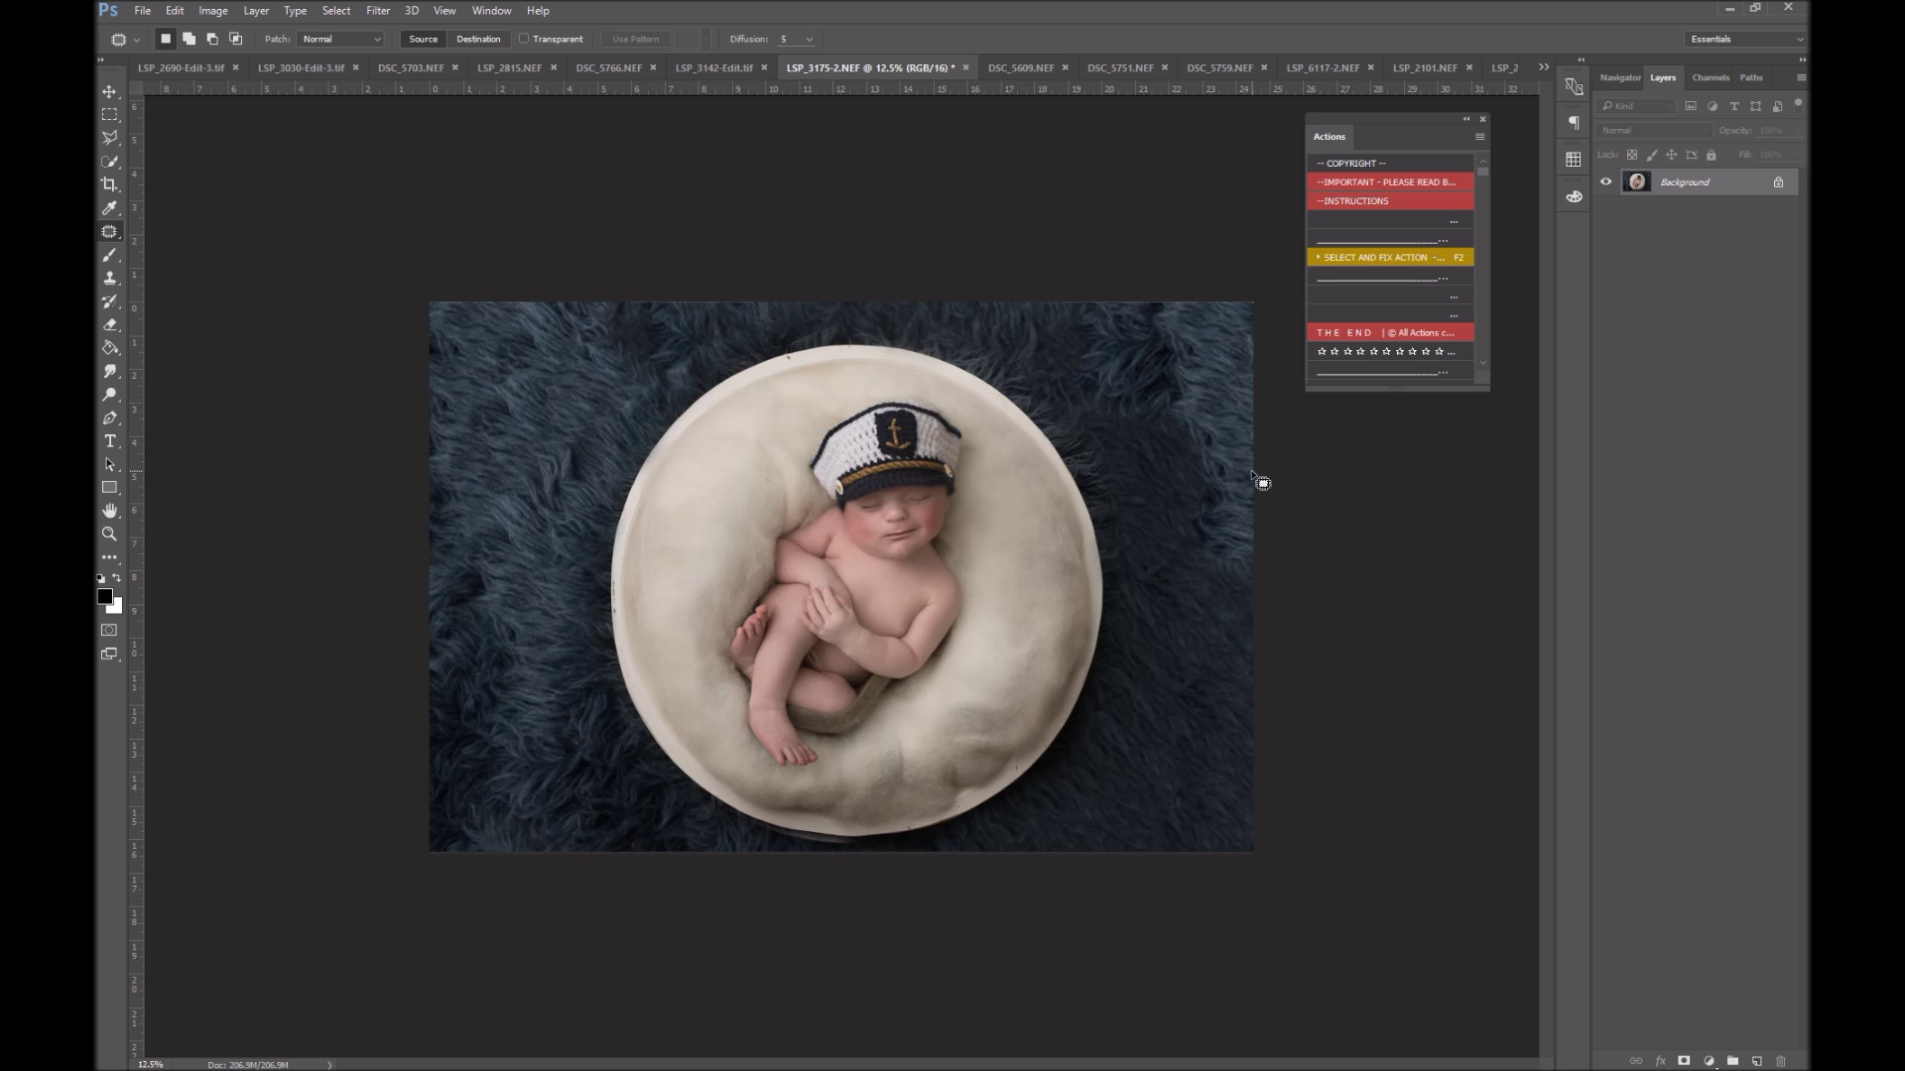
Patch the uneven navy fur in the image's upper-right area with texture from other parts of the rug
{"action": "mouse_move", "coordinate": [1244, 293]}
{"action": "left_mouse_down"}
{"action": "mouse_move", "coordinate": [1176, 469]}
{"action": "mouse_move", "coordinate": [1297, 400]}
{"action": "left_mouse_up"}
{"action": "left_click_drag", "start_coordinate": [1230, 486], "coordinate": [1179, 686]}
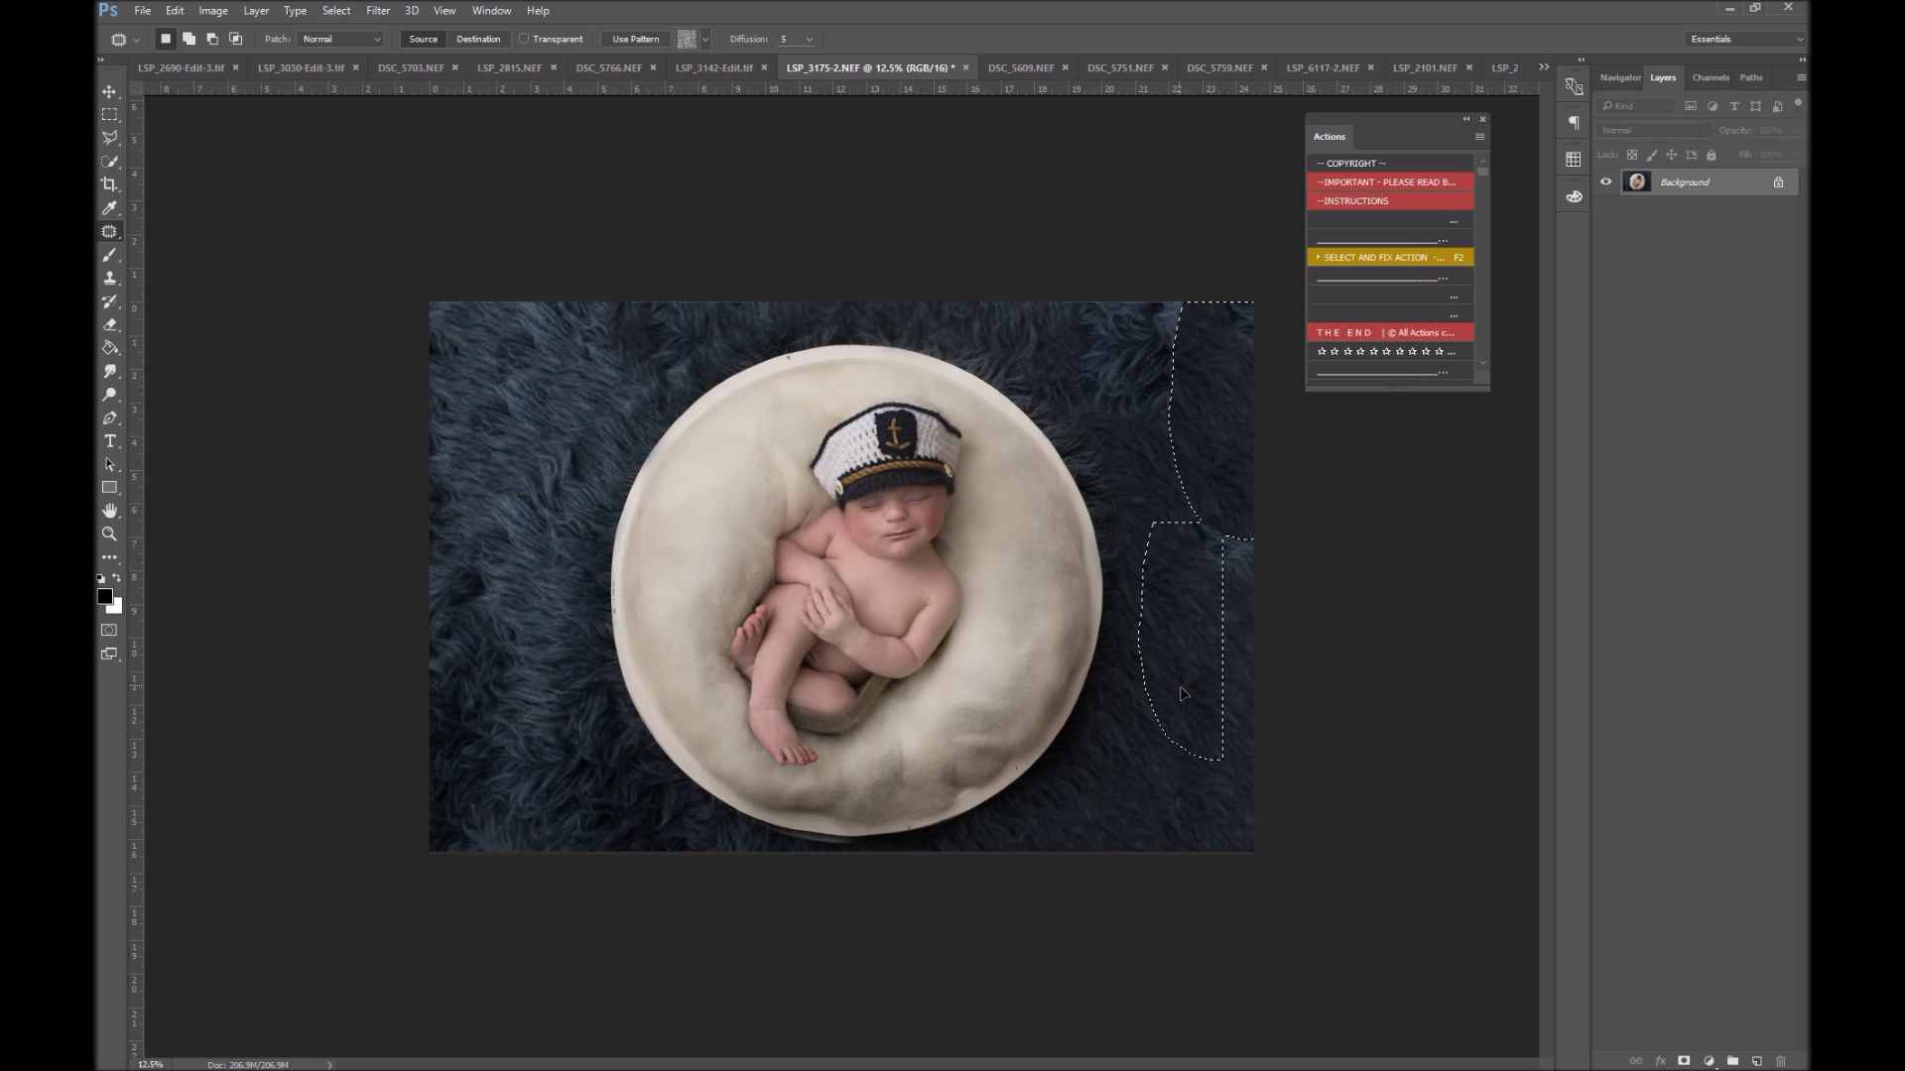
{"action": "mouse_move", "coordinate": [1130, 399]}
{"action": "left_mouse_down"}
{"action": "mouse_move", "coordinate": [1189, 312]}
{"action": "mouse_move", "coordinate": [1204, 527]}
{"action": "left_mouse_up"}
{"action": "mouse_move", "coordinate": [1217, 259]}
{"action": "left_mouse_down"}
{"action": "mouse_move", "coordinate": [1173, 348]}
{"action": "mouse_move", "coordinate": [1243, 342]}
{"action": "mouse_move", "coordinate": [542, 422]}
{"action": "left_mouse_up"}
{"action": "left_click", "coordinate": [613, 346]}
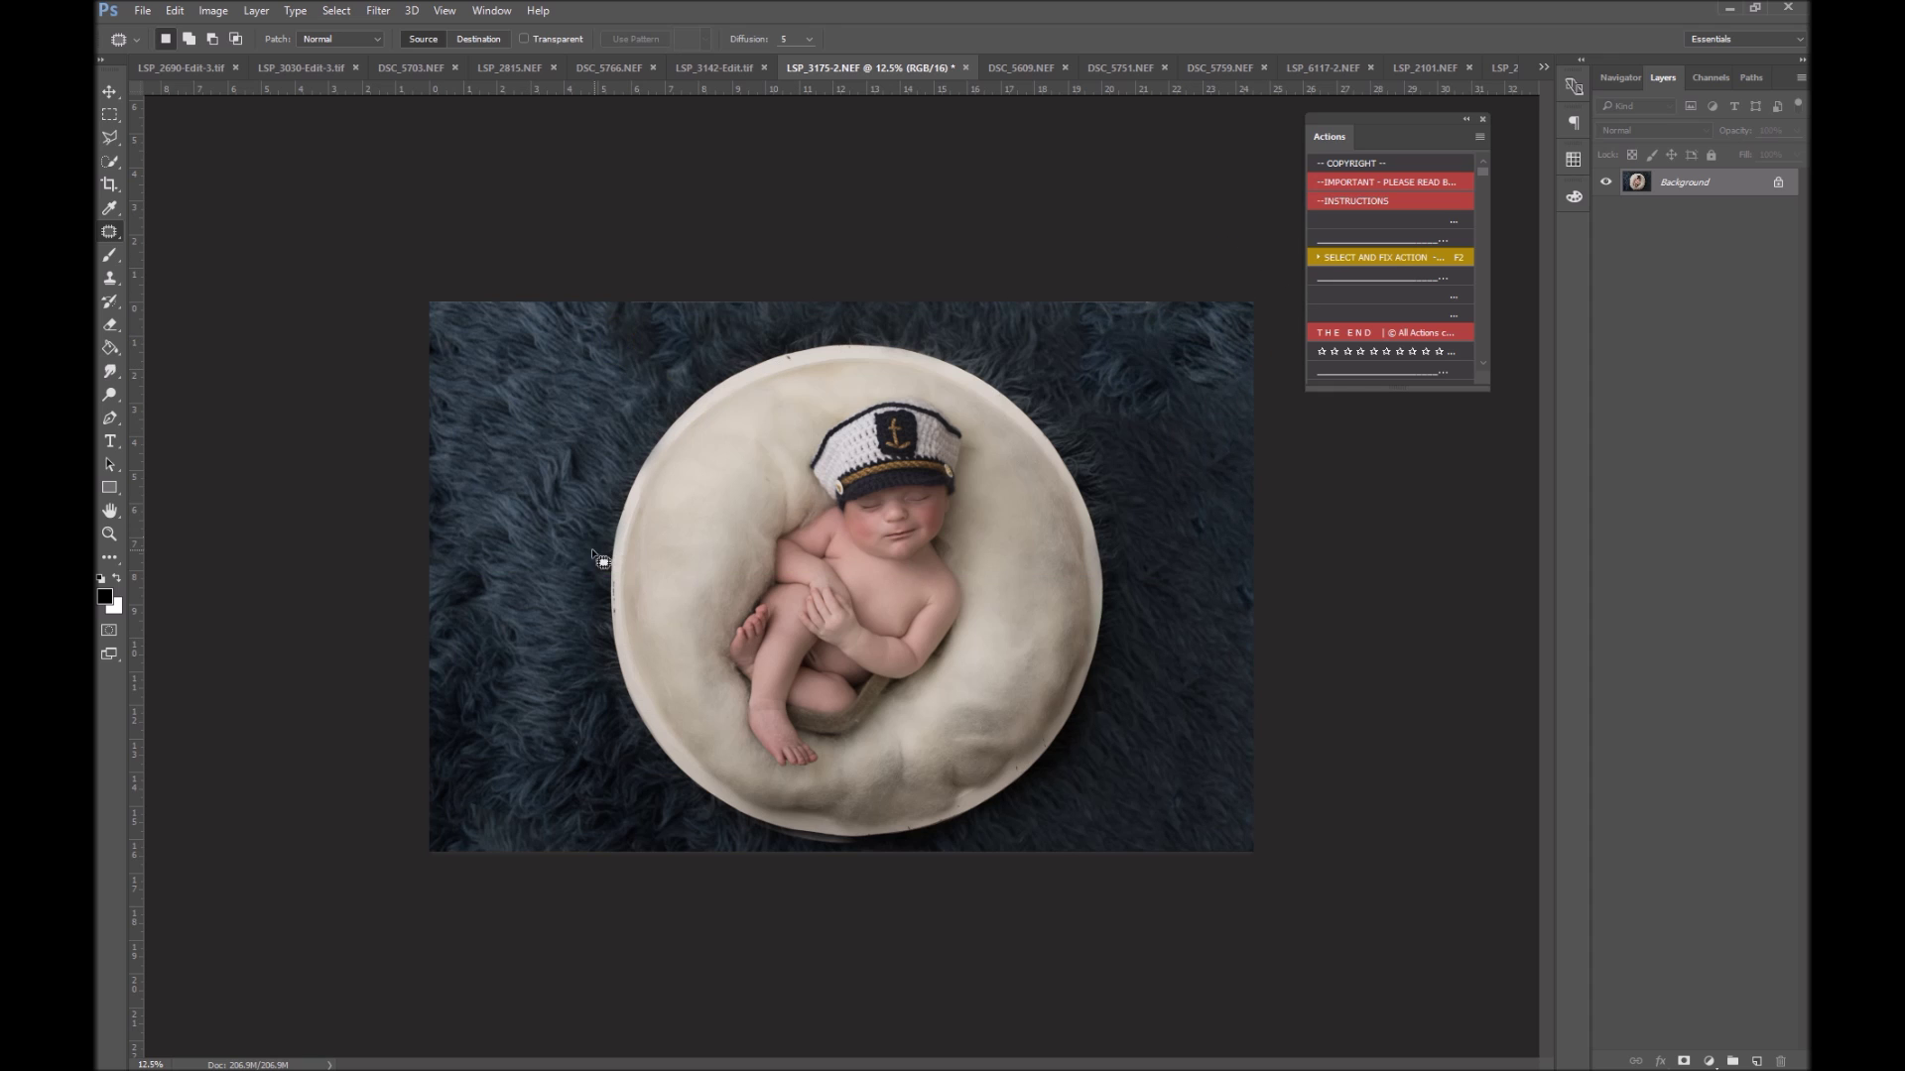
Patch the navy fur along the image's right edge and lower-right corner with texture from the rug left of the bowl
{"action": "mouse_move", "coordinate": [1278, 296]}
{"action": "left_mouse_down"}
{"action": "mouse_move", "coordinate": [1157, 327]}
{"action": "mouse_move", "coordinate": [1211, 664]}
{"action": "mouse_move", "coordinate": [1258, 663]}
{"action": "left_mouse_up"}
{"action": "left_click_drag", "start_coordinate": [1220, 459], "coordinate": [531, 536]}
{"action": "key", "text": "ctrl+d"}
{"action": "mouse_move", "coordinate": [1265, 586]}
{"action": "left_mouse_down"}
{"action": "mouse_move", "coordinate": [1089, 859]}
{"action": "mouse_move", "coordinate": [1275, 615]}
{"action": "left_mouse_up"}
{"action": "left_click_drag", "start_coordinate": [1151, 786], "coordinate": [474, 526]}
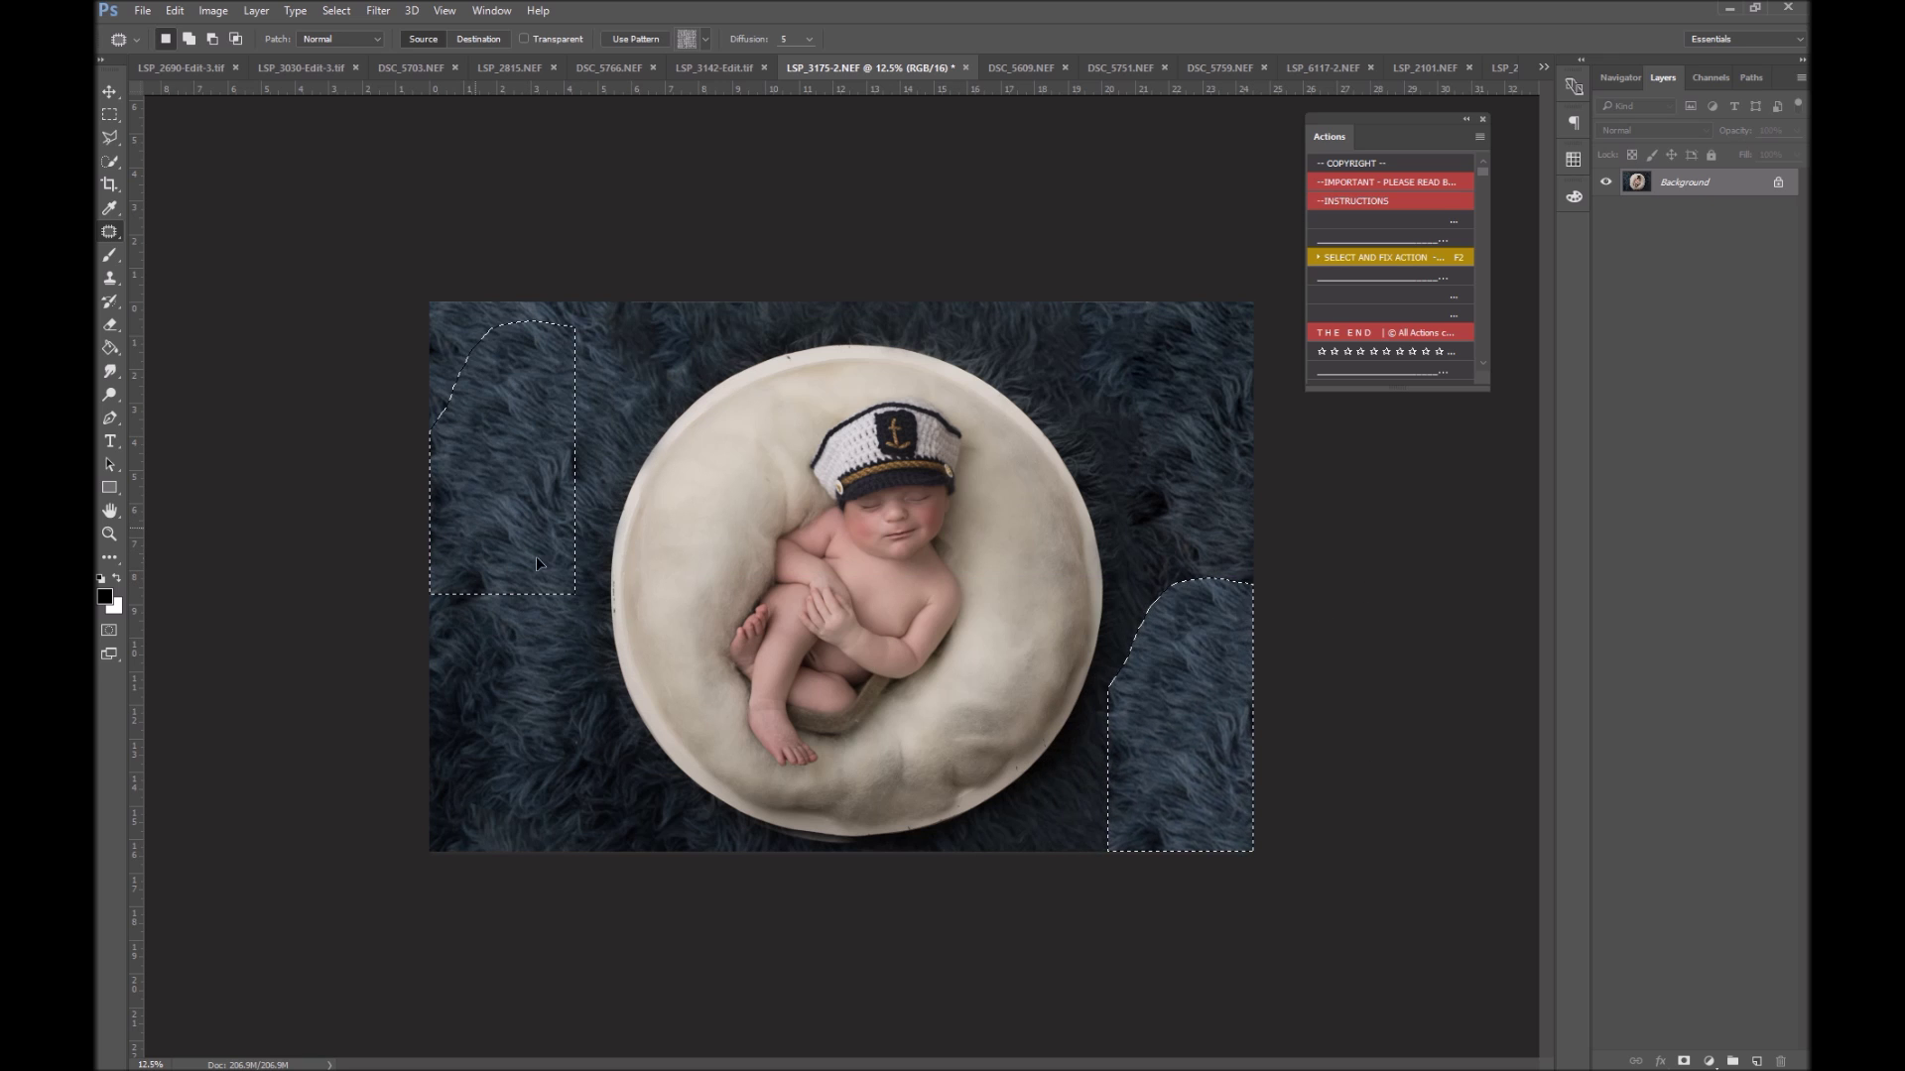
{"action": "left_click", "coordinate": [1468, 821]}
Outline the hard seams and dark spots in the fur right of the bowl and refill them using the Select and Fix action
{"action": "mouse_move", "coordinate": [1136, 714]}
{"action": "left_mouse_down"}
{"action": "mouse_move", "coordinate": [1140, 828]}
{"action": "mouse_move", "coordinate": [1073, 832]}
{"action": "mouse_move", "coordinate": [1136, 717]}
{"action": "left_mouse_up"}
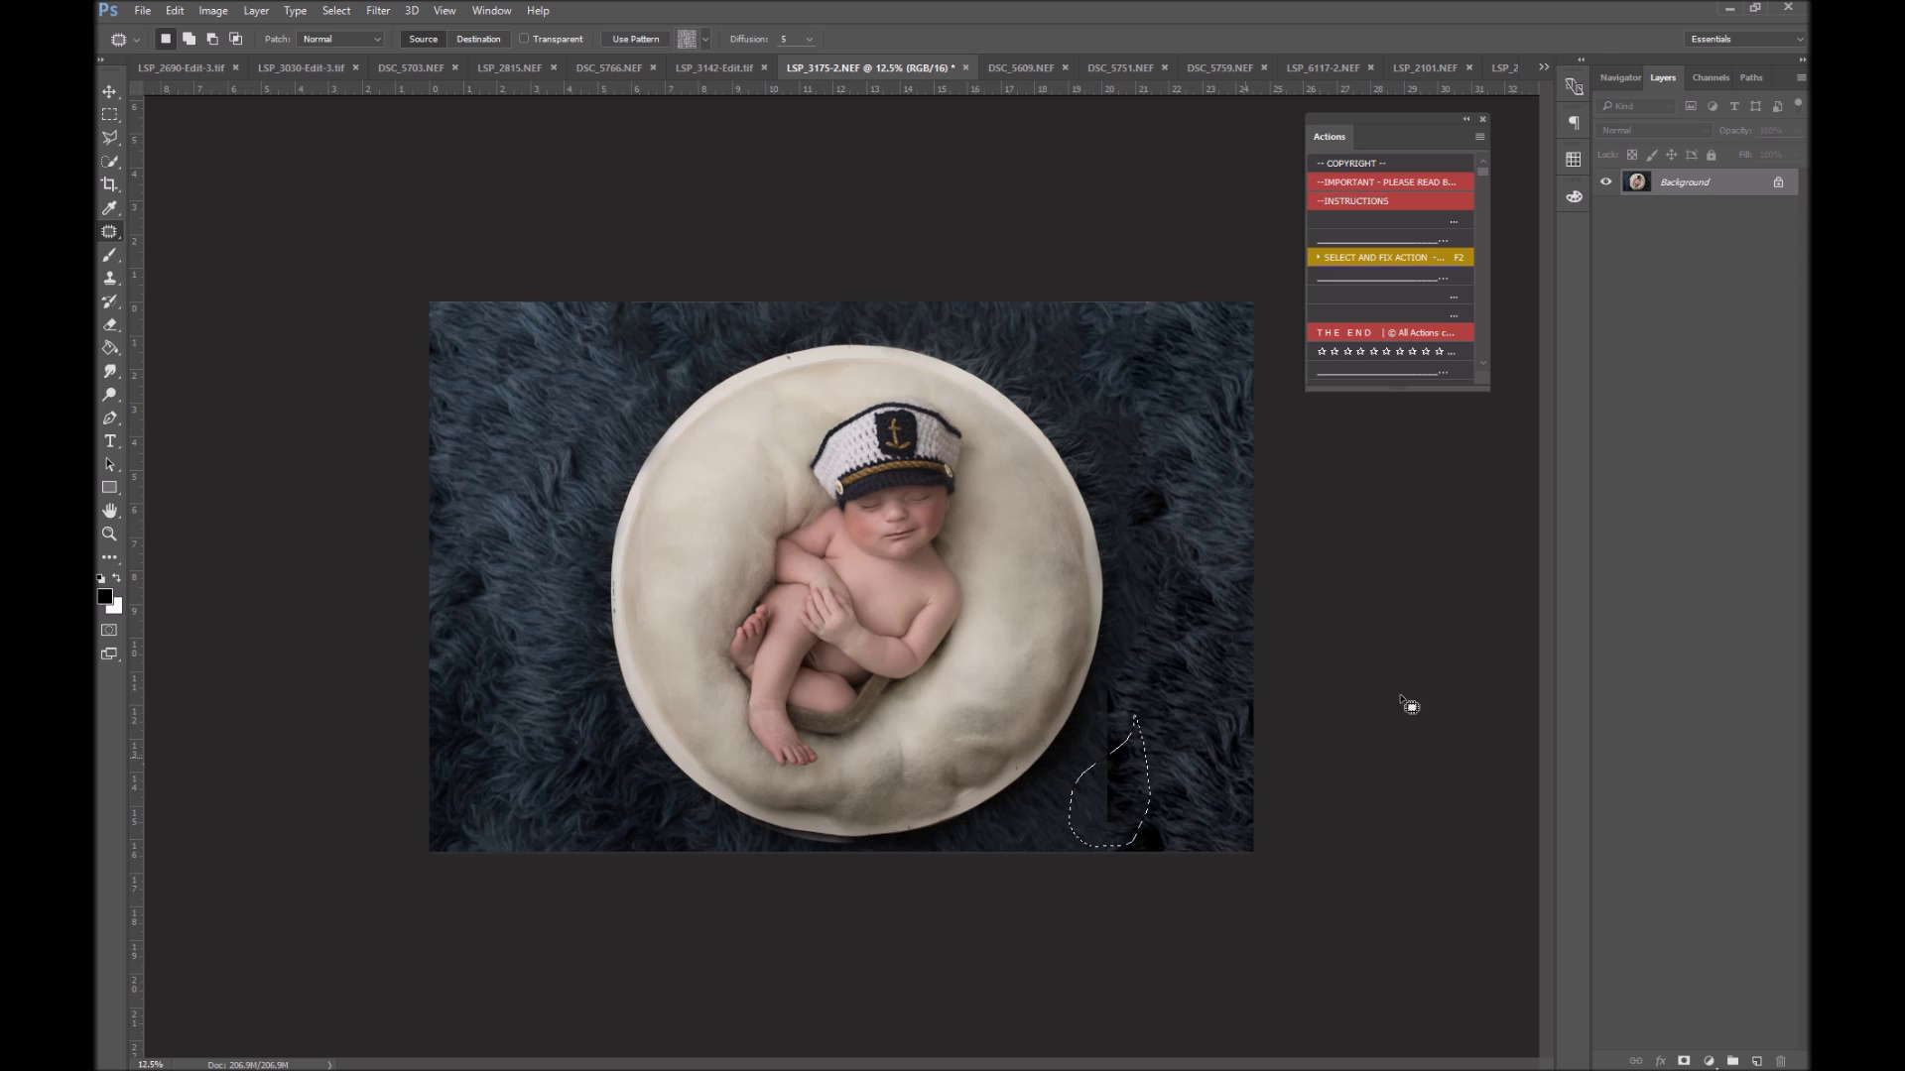
{"action": "left_click", "coordinate": [1372, 260]}
{"action": "mouse_move", "coordinate": [1133, 690]}
{"action": "left_mouse_down"}
{"action": "mouse_move", "coordinate": [1112, 763]}
{"action": "mouse_move", "coordinate": [1131, 680]}
{"action": "left_mouse_up"}
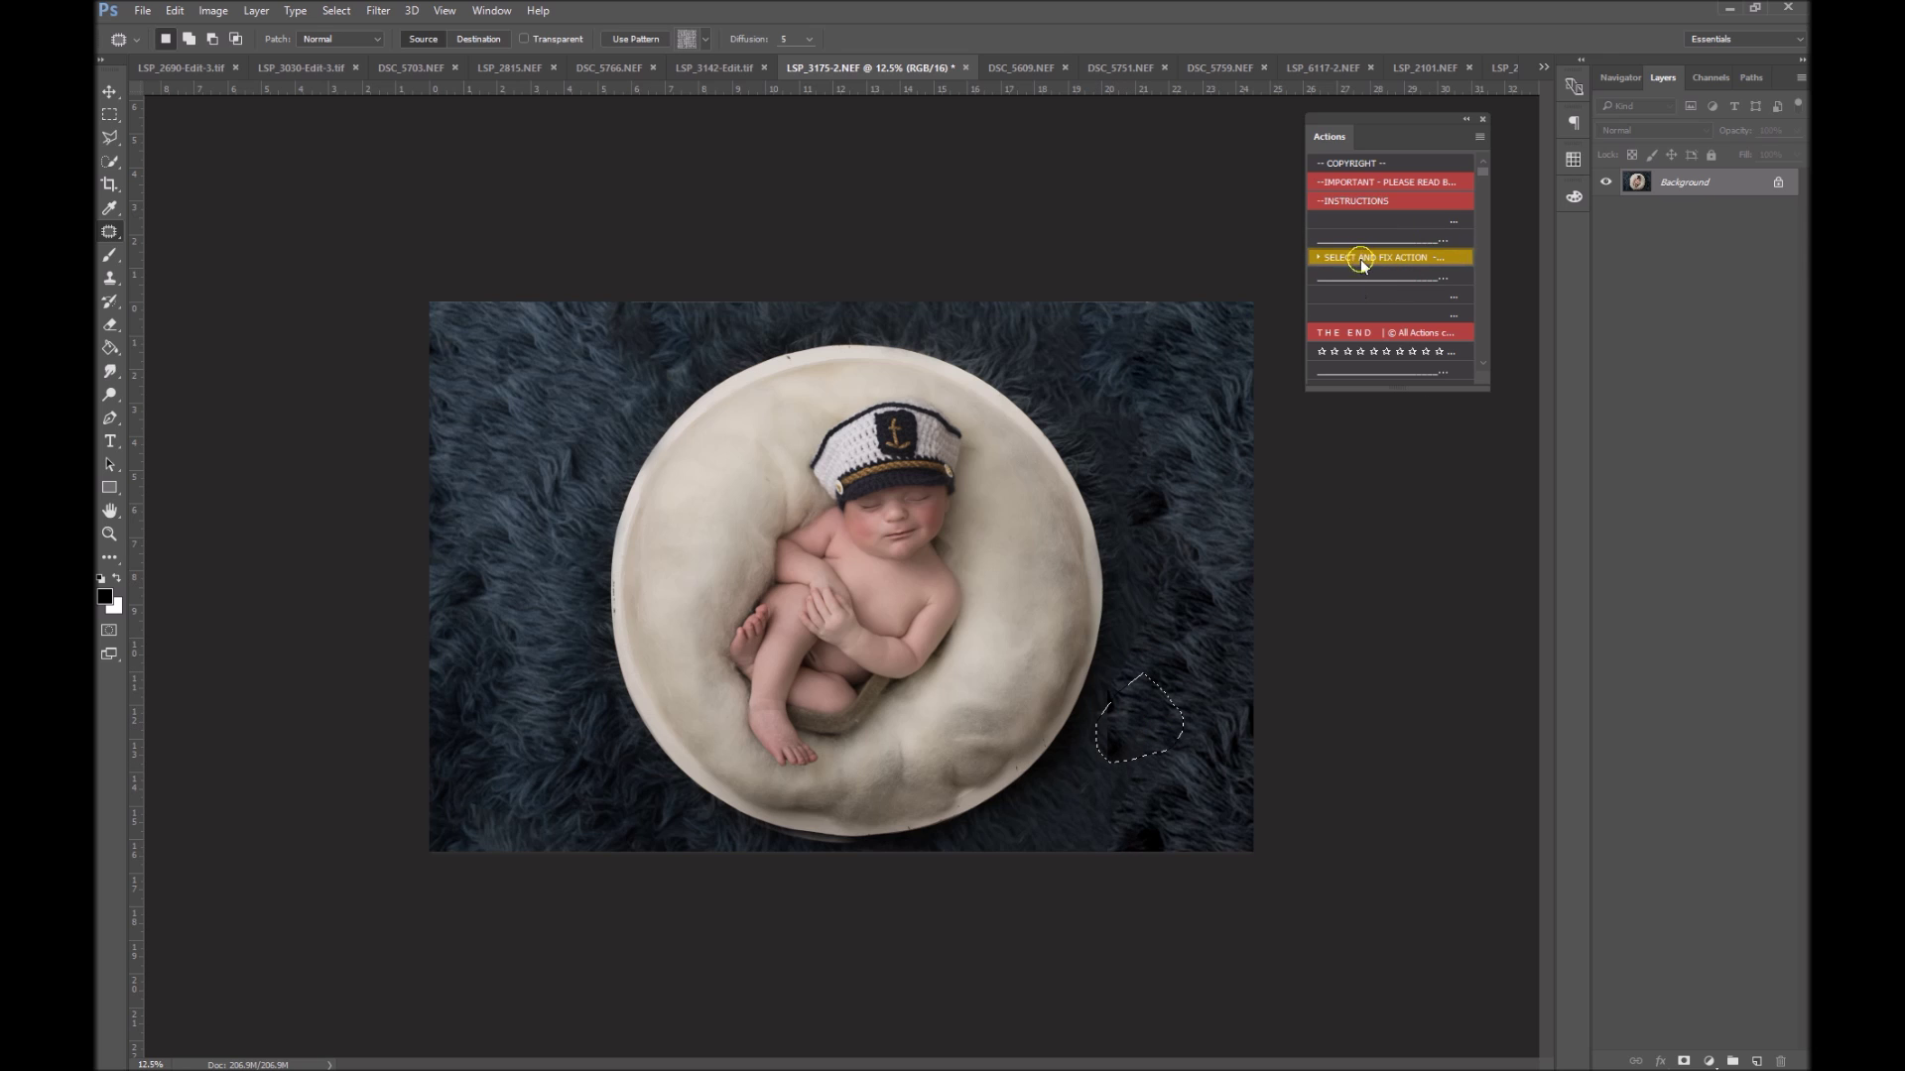
{"action": "left_click", "coordinate": [1361, 260]}
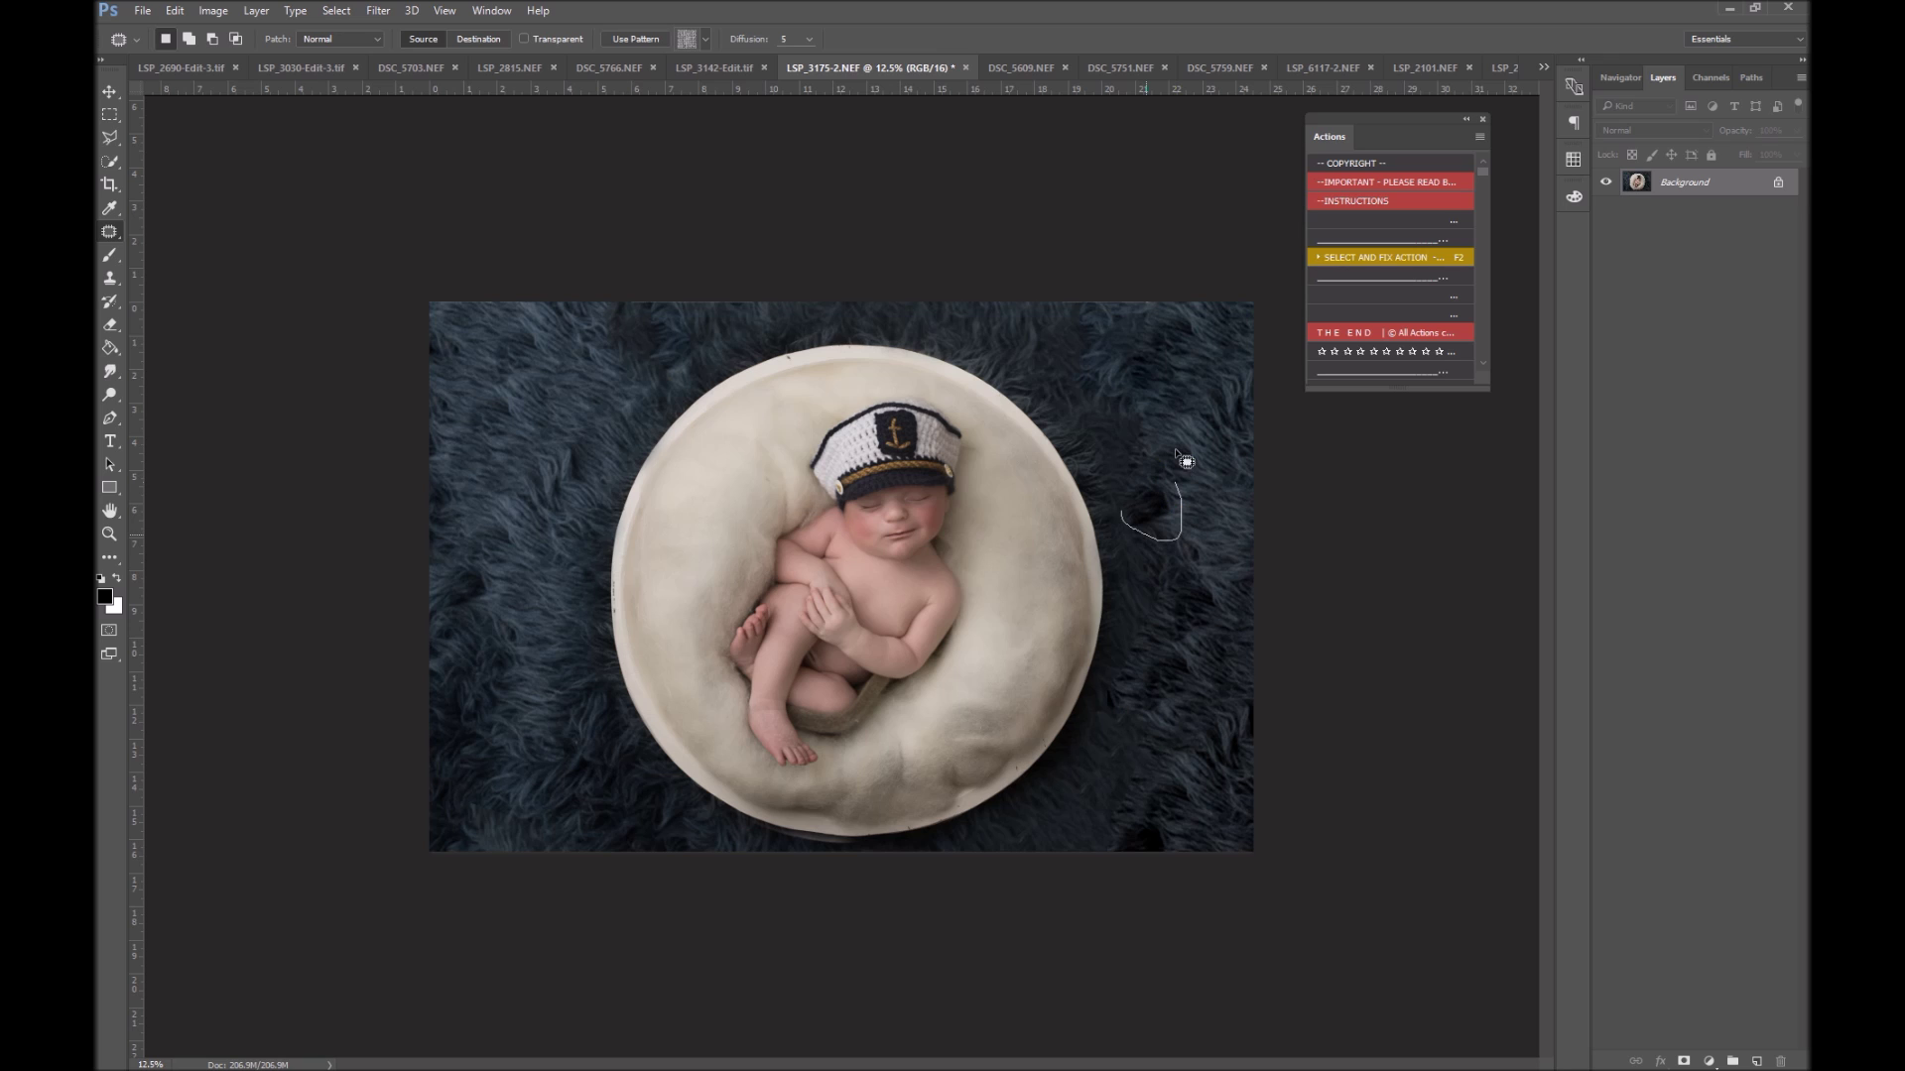
{"action": "left_click", "coordinate": [1370, 258]}
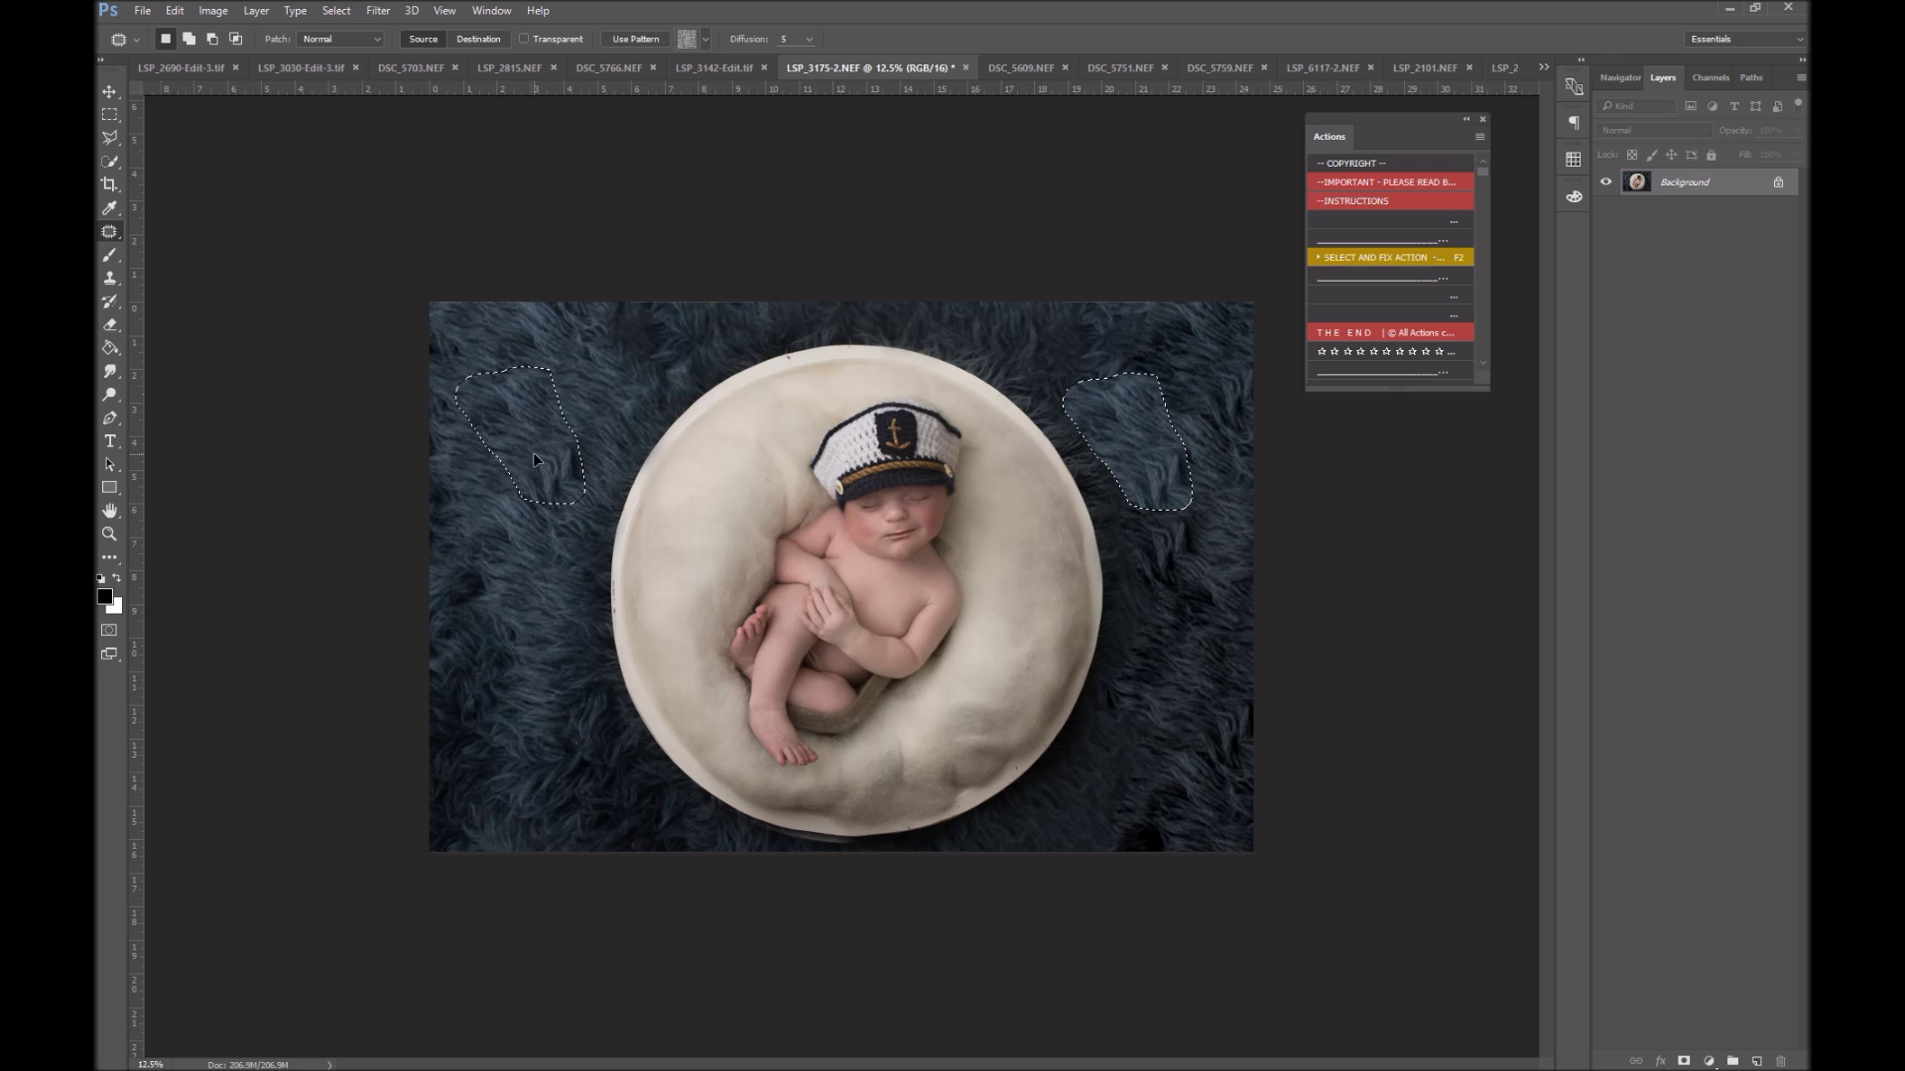
Patch the remaining uneven fur right of the bowl, remove the dark spot near the lower-right corner, and clear the selection
{"action": "left_click_drag", "start_coordinate": [1190, 588], "coordinate": [1209, 501]}
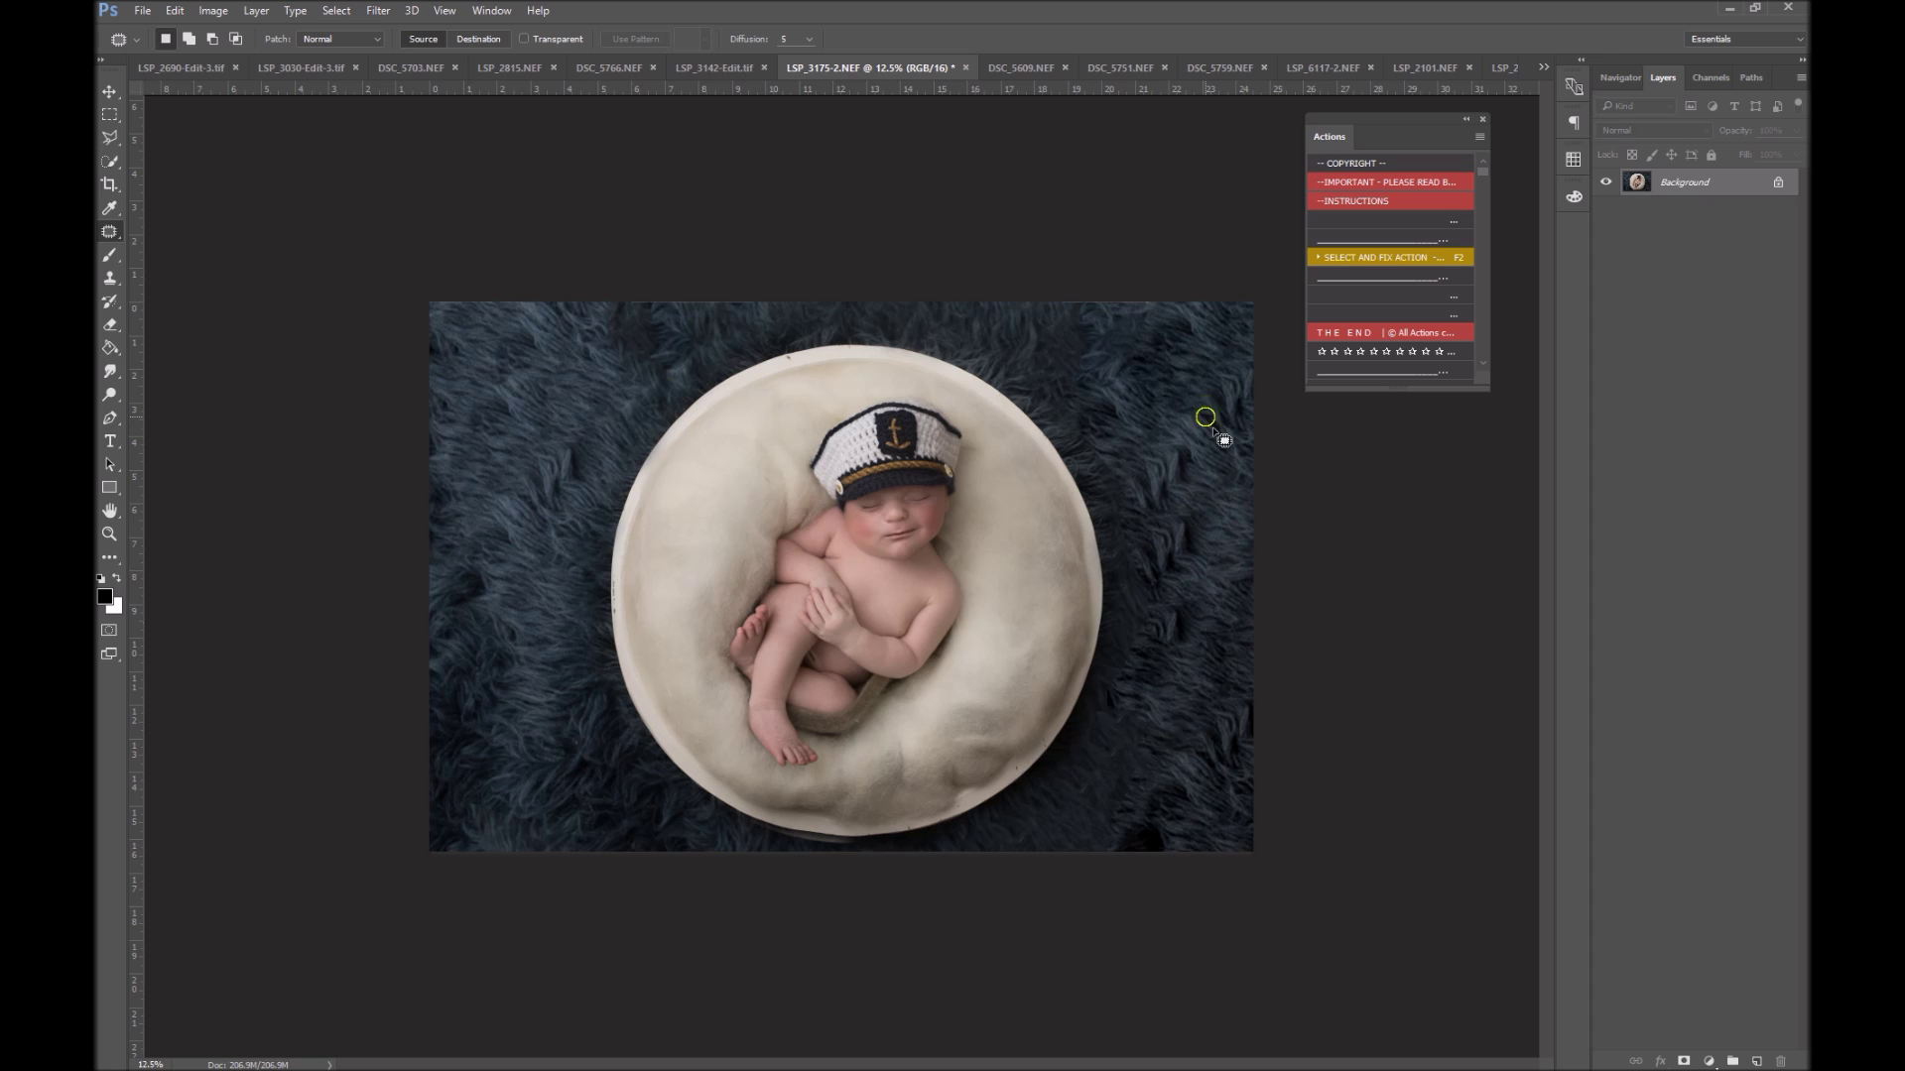
{"action": "left_click_drag", "start_coordinate": [1207, 425], "coordinate": [1171, 417]}
{"action": "mouse_move", "coordinate": [1190, 473]}
{"action": "left_mouse_down"}
{"action": "mouse_move", "coordinate": [1147, 402]}
{"action": "mouse_move", "coordinate": [1176, 448]}
{"action": "mouse_move", "coordinate": [1151, 446]}
{"action": "left_mouse_up"}
{"action": "mouse_move", "coordinate": [1157, 503]}
{"action": "left_mouse_down"}
{"action": "mouse_move", "coordinate": [1129, 436]}
{"action": "mouse_move", "coordinate": [1122, 502]}
{"action": "mouse_move", "coordinate": [1032, 549]}
{"action": "mouse_move", "coordinate": [855, 536]}
{"action": "mouse_move", "coordinate": [919, 500]}
{"action": "mouse_move", "coordinate": [1157, 595]}
{"action": "mouse_move", "coordinate": [869, 565]}
{"action": "mouse_move", "coordinate": [1140, 643]}
{"action": "left_mouse_up"}
{"action": "mouse_move", "coordinate": [1199, 653]}
{"action": "left_mouse_down"}
{"action": "mouse_move", "coordinate": [1185, 594]}
{"action": "mouse_move", "coordinate": [1178, 671]}
{"action": "mouse_move", "coordinate": [1195, 595]}
{"action": "mouse_move", "coordinate": [882, 461]}
{"action": "mouse_move", "coordinate": [515, 456]}
{"action": "left_mouse_up"}
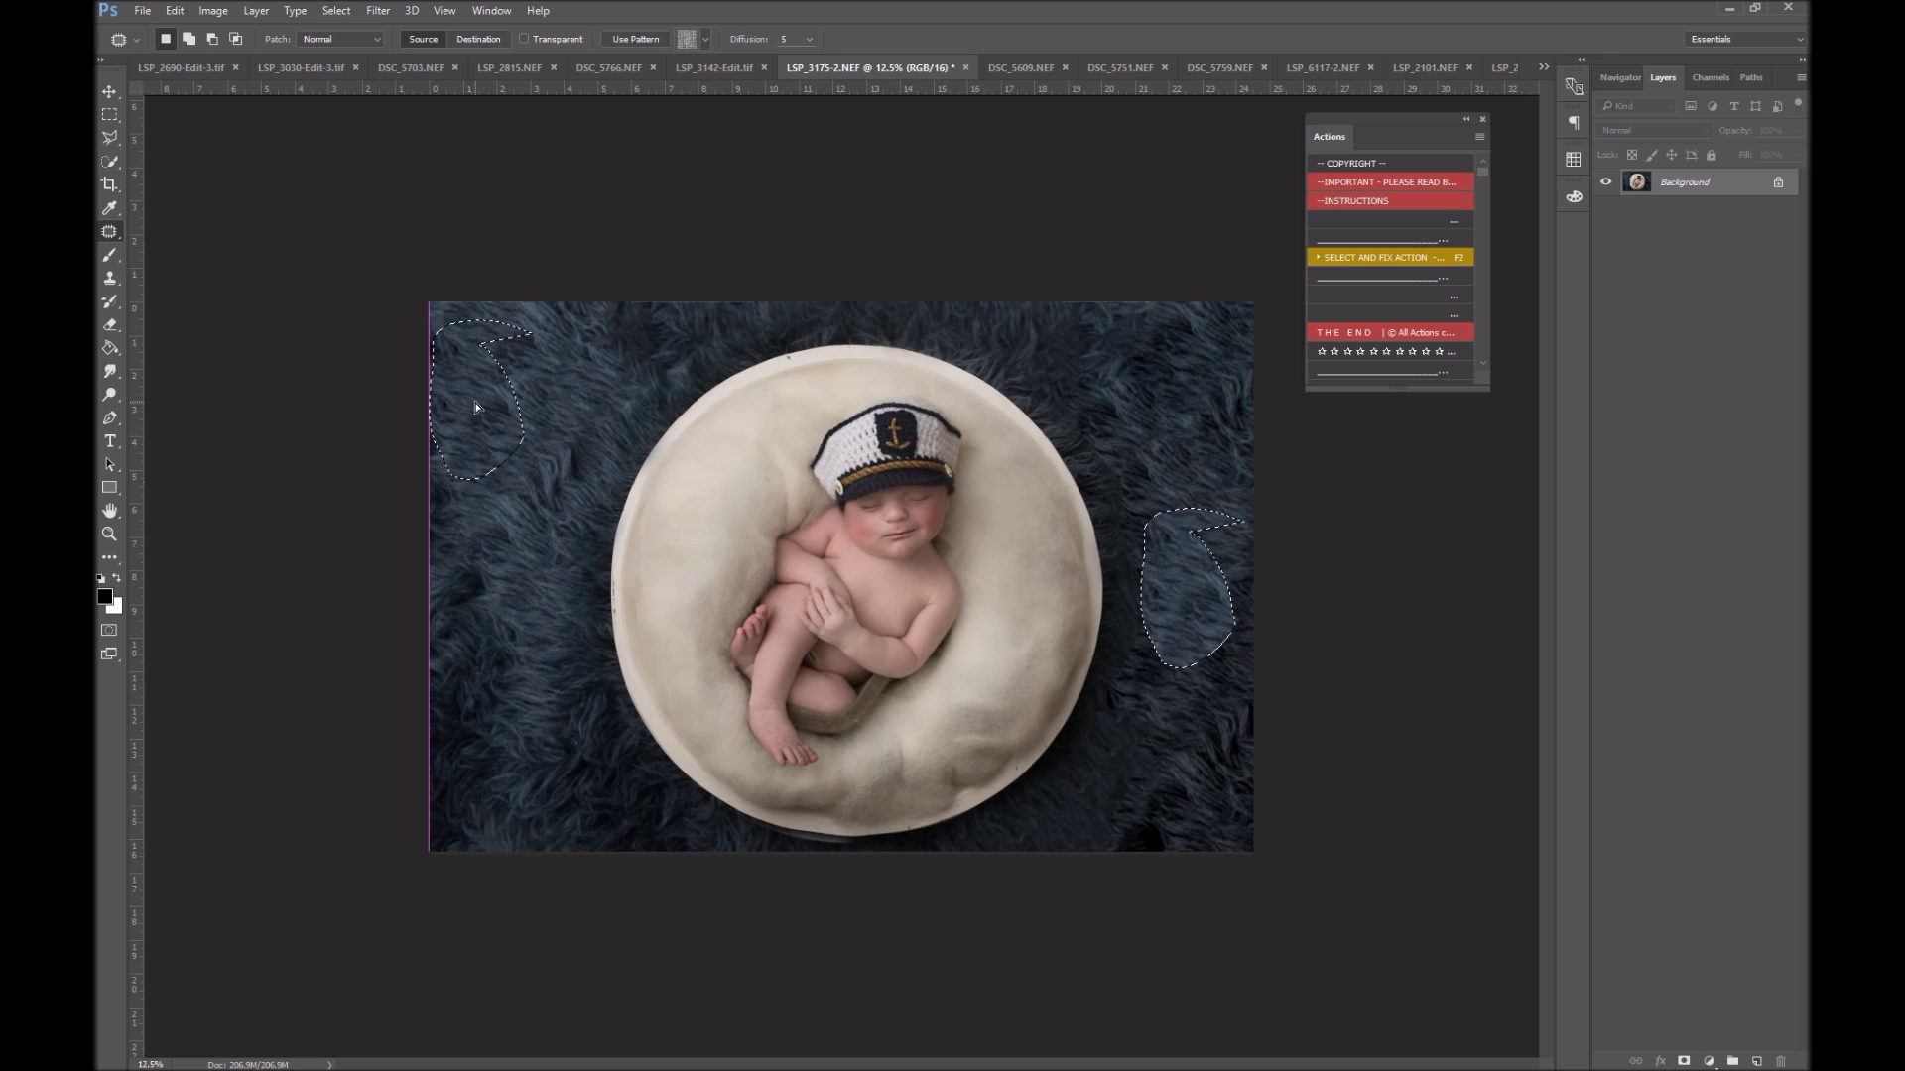
{"action": "mouse_move", "coordinate": [1194, 754]}
{"action": "left_mouse_down"}
{"action": "mouse_move", "coordinate": [1203, 774]}
{"action": "mouse_move", "coordinate": [1126, 871]}
{"action": "mouse_move", "coordinate": [1185, 759]}
{"action": "left_mouse_up"}
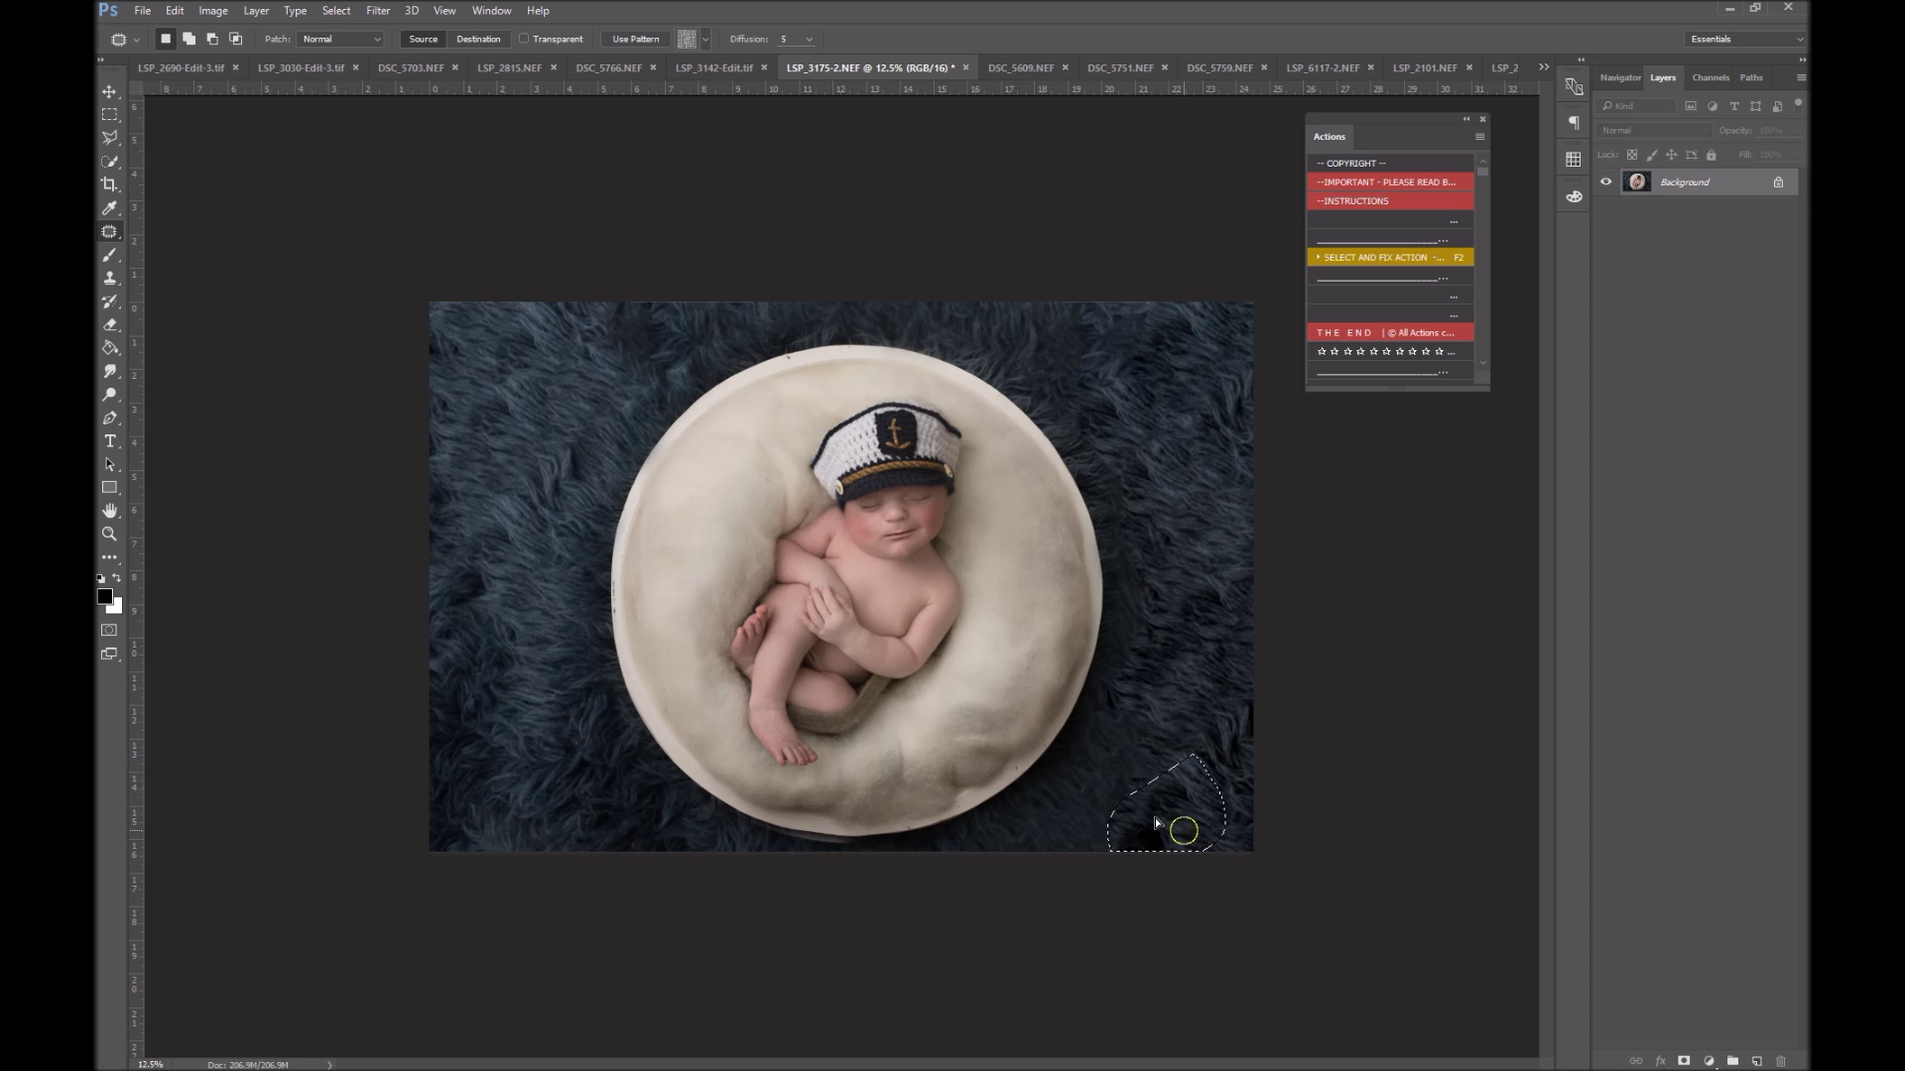
{"action": "key", "text": "ctrl+d"}
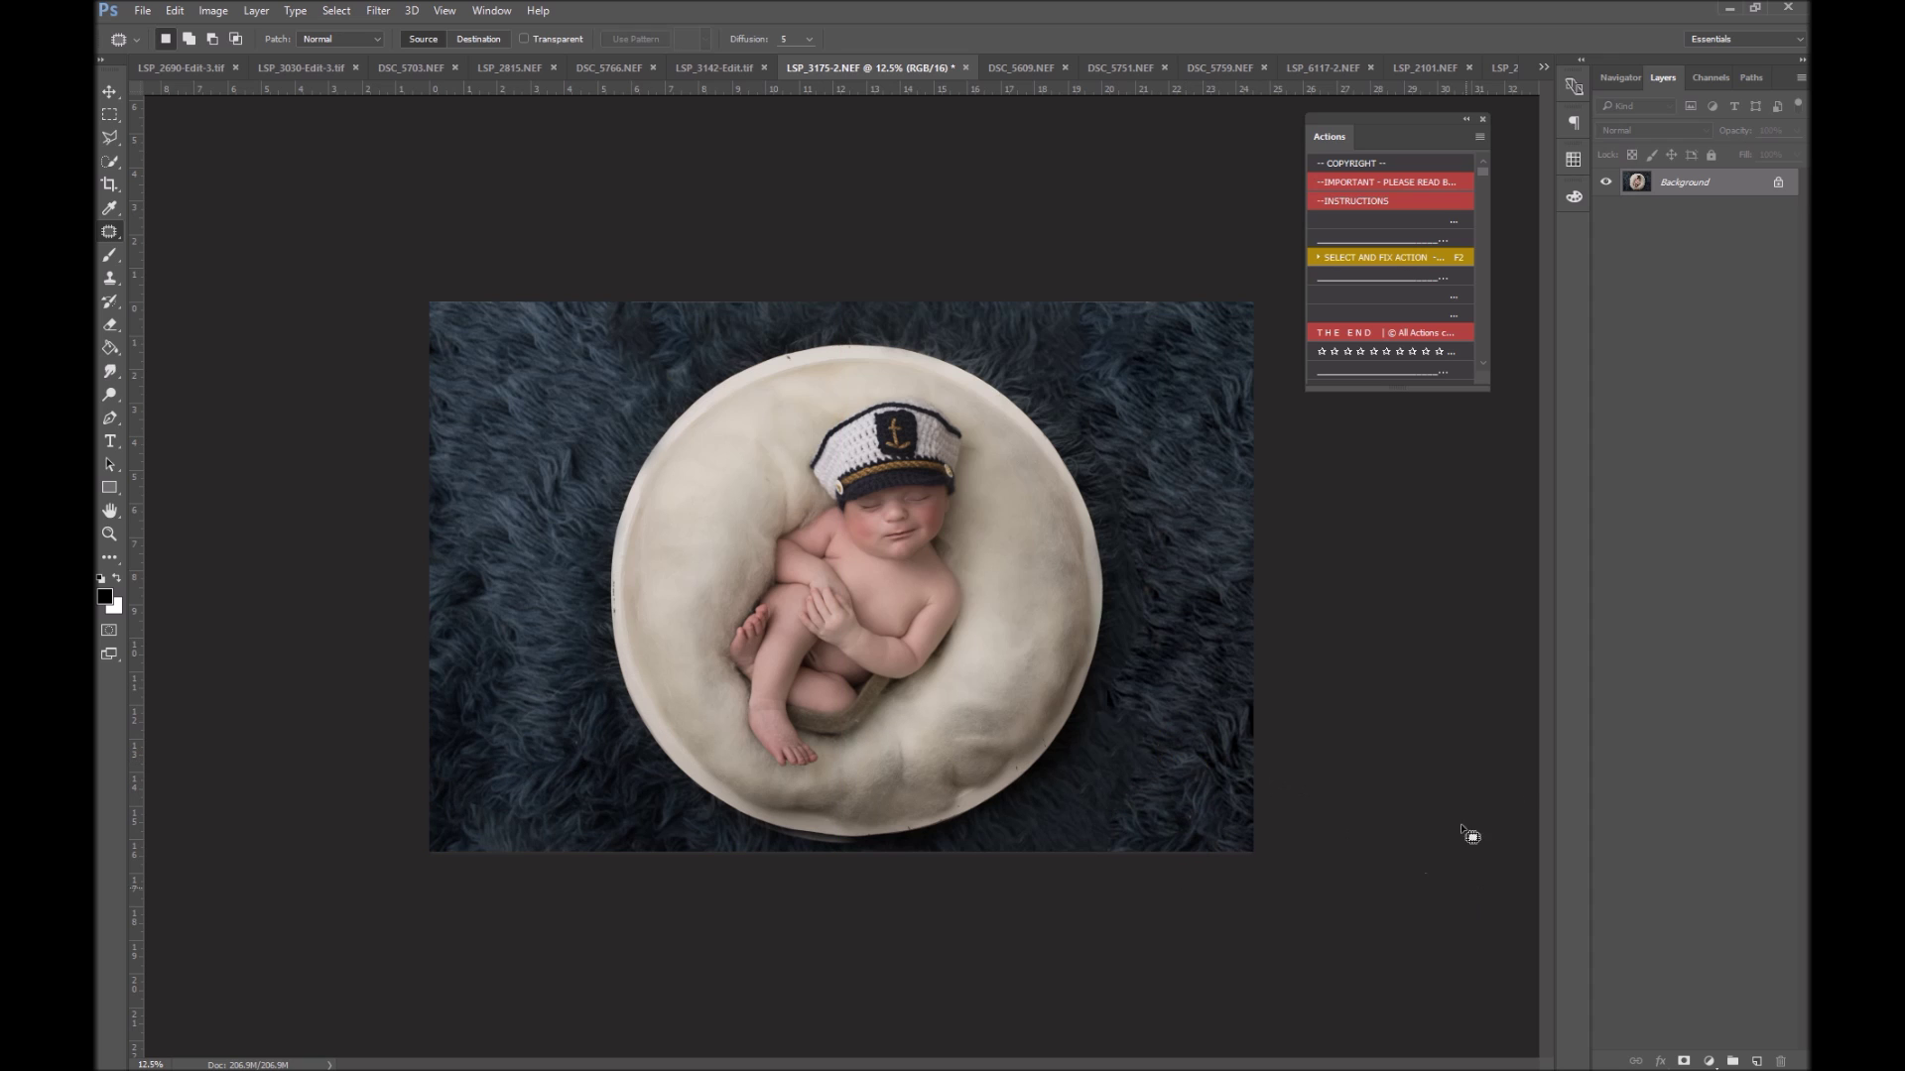
Switch to DSC_5609.NEF and examine the wrapped baby and backdrop at a larger magnification
{"action": "left_click", "coordinate": [1017, 69]}
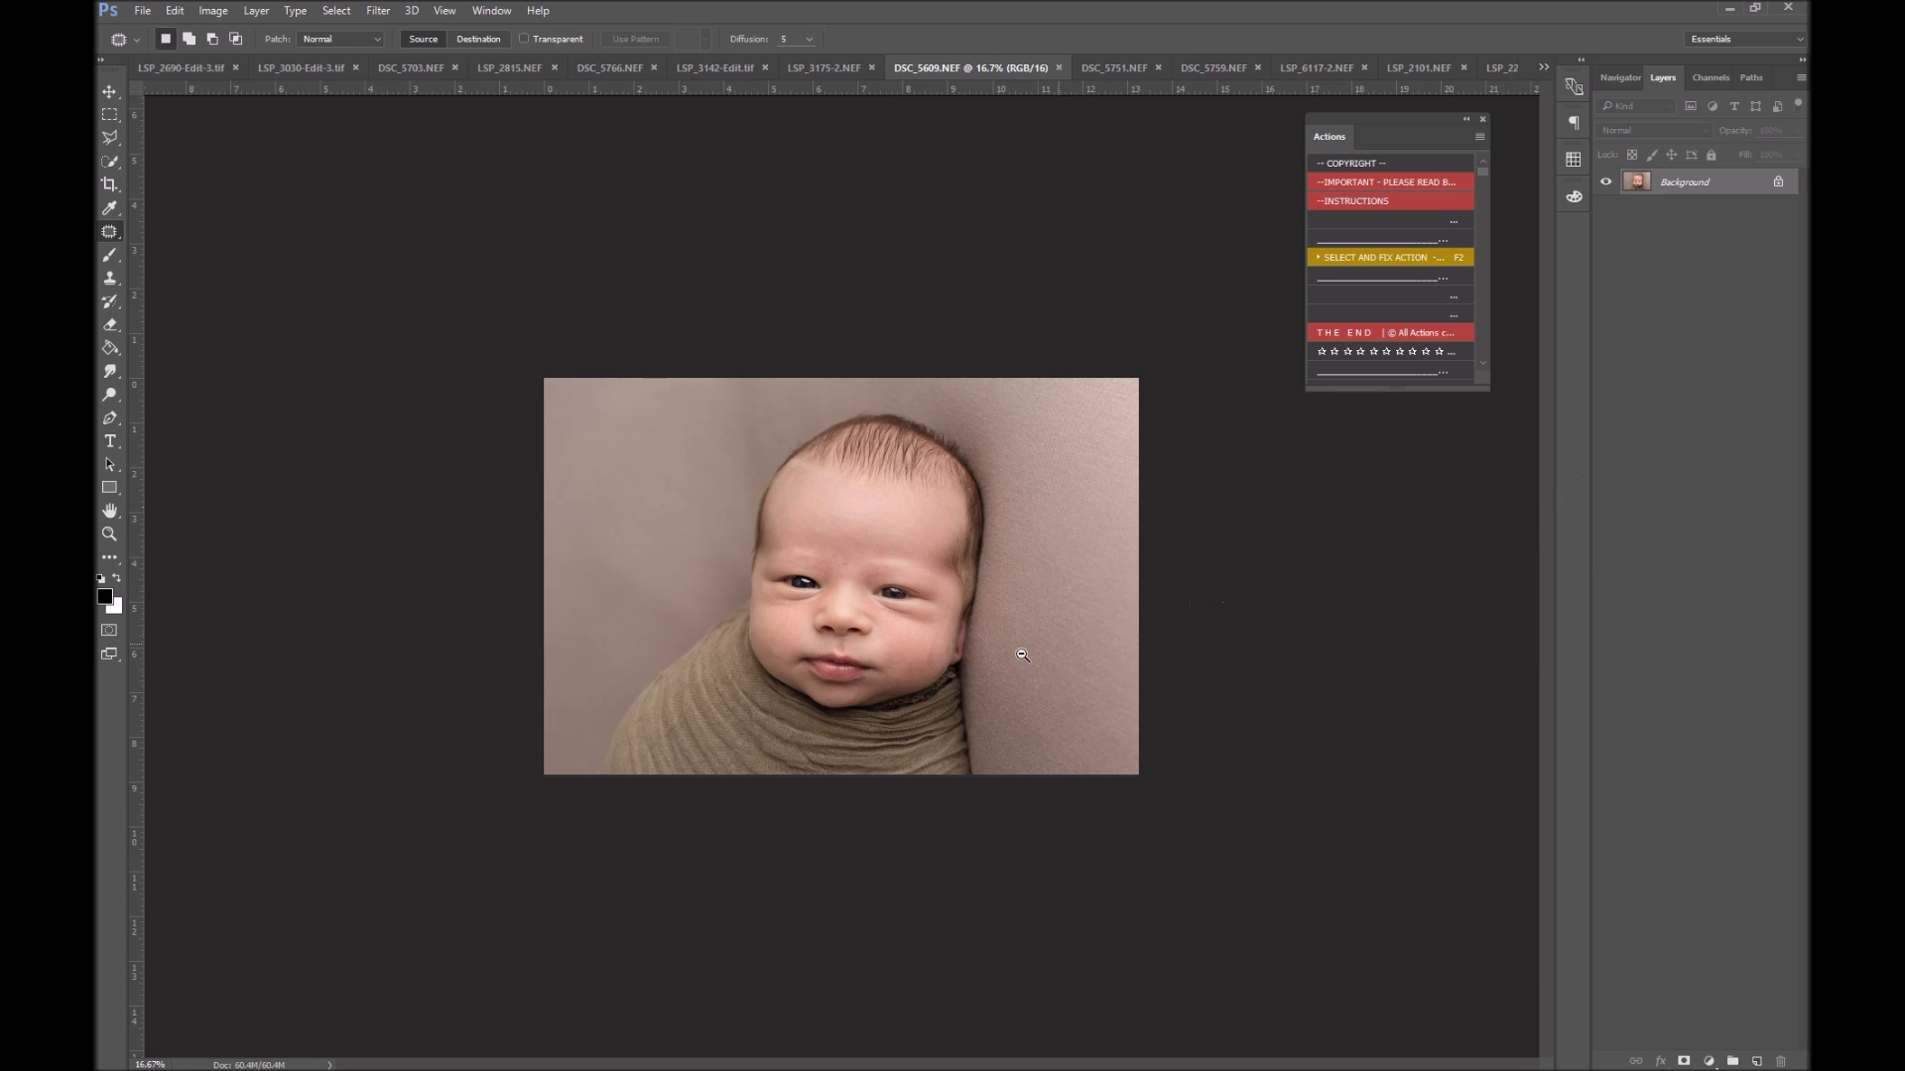
{"action": "key", "text": "z"}
{"action": "left_click", "coordinate": [948, 642]}
{"action": "left_click", "coordinate": [973, 659]}
{"action": "left_click", "coordinate": [973, 659], "text": "alt"}
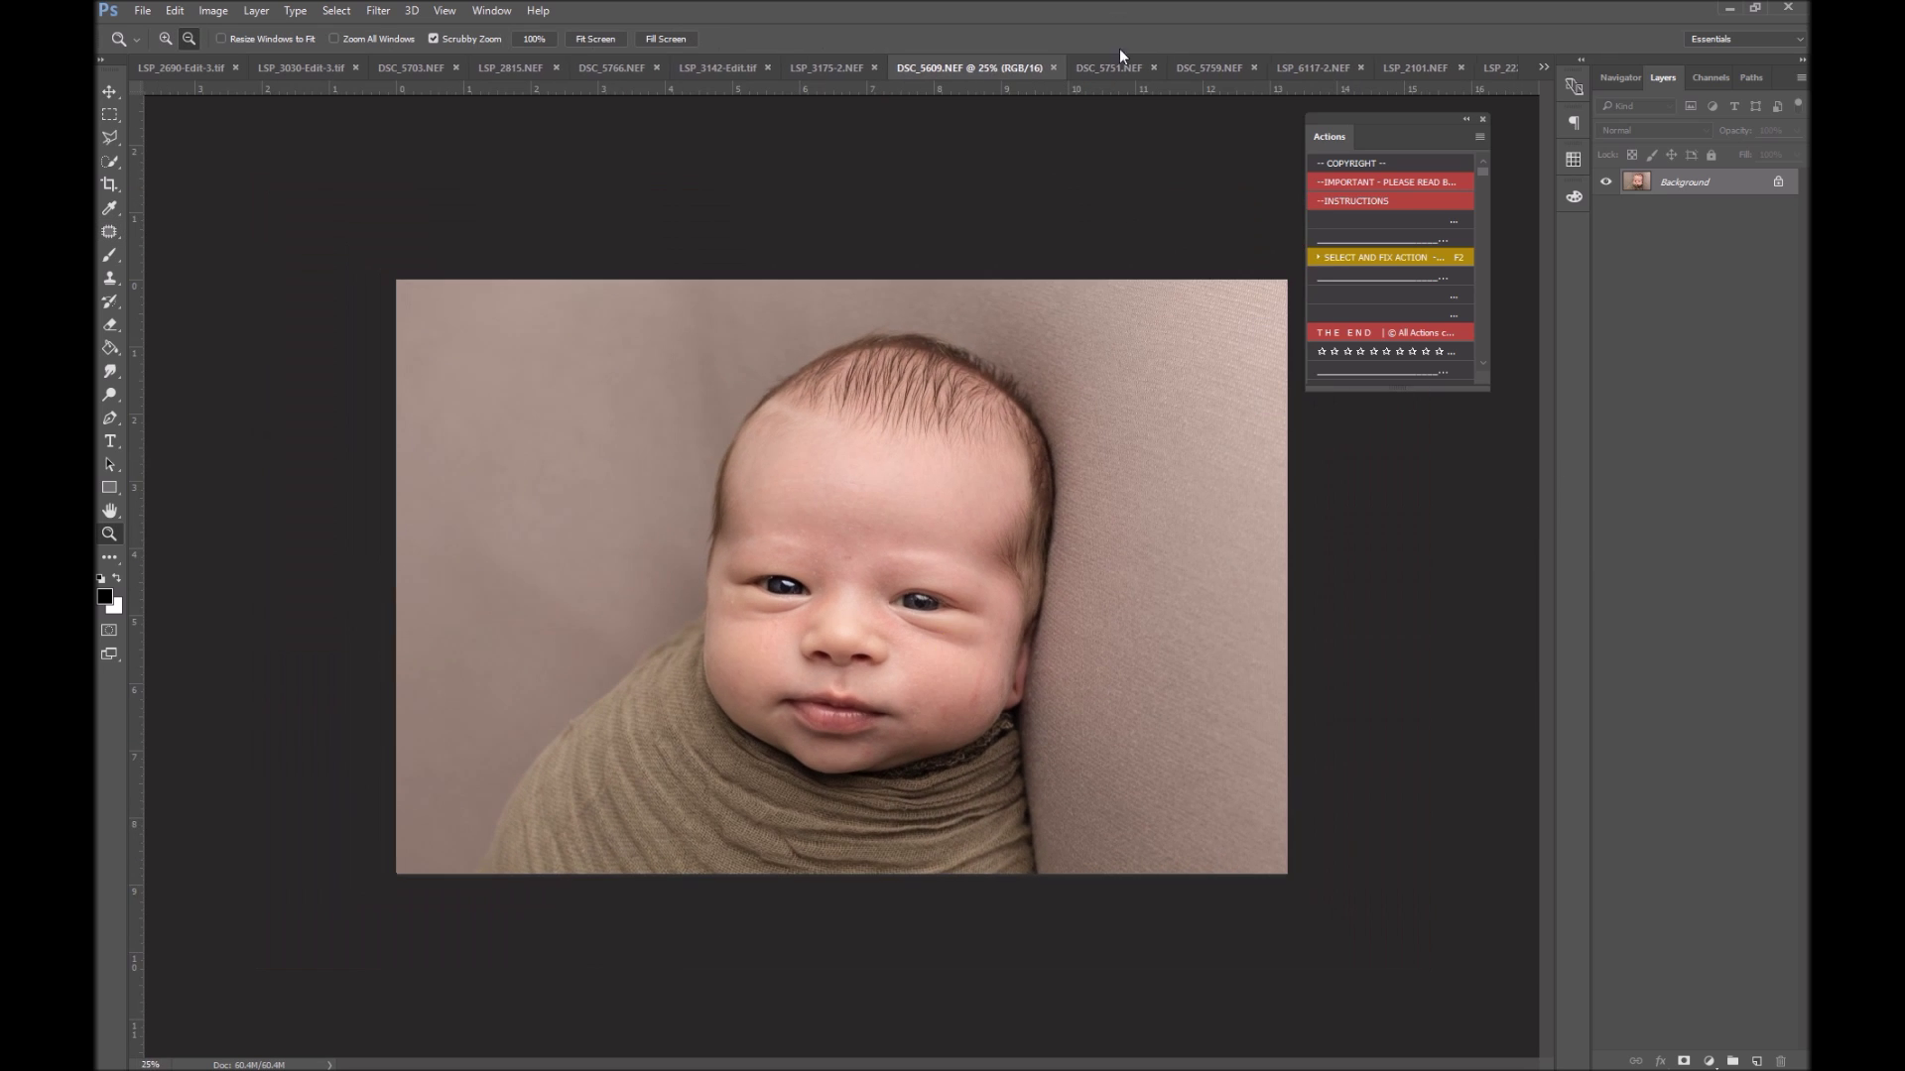
In DSC_5751.NEF, enlarge a duplicate of the background layer to about 119% and reposition it to crop out the floor backdrop's right-hand edges
{"action": "left_click", "coordinate": [1134, 67]}
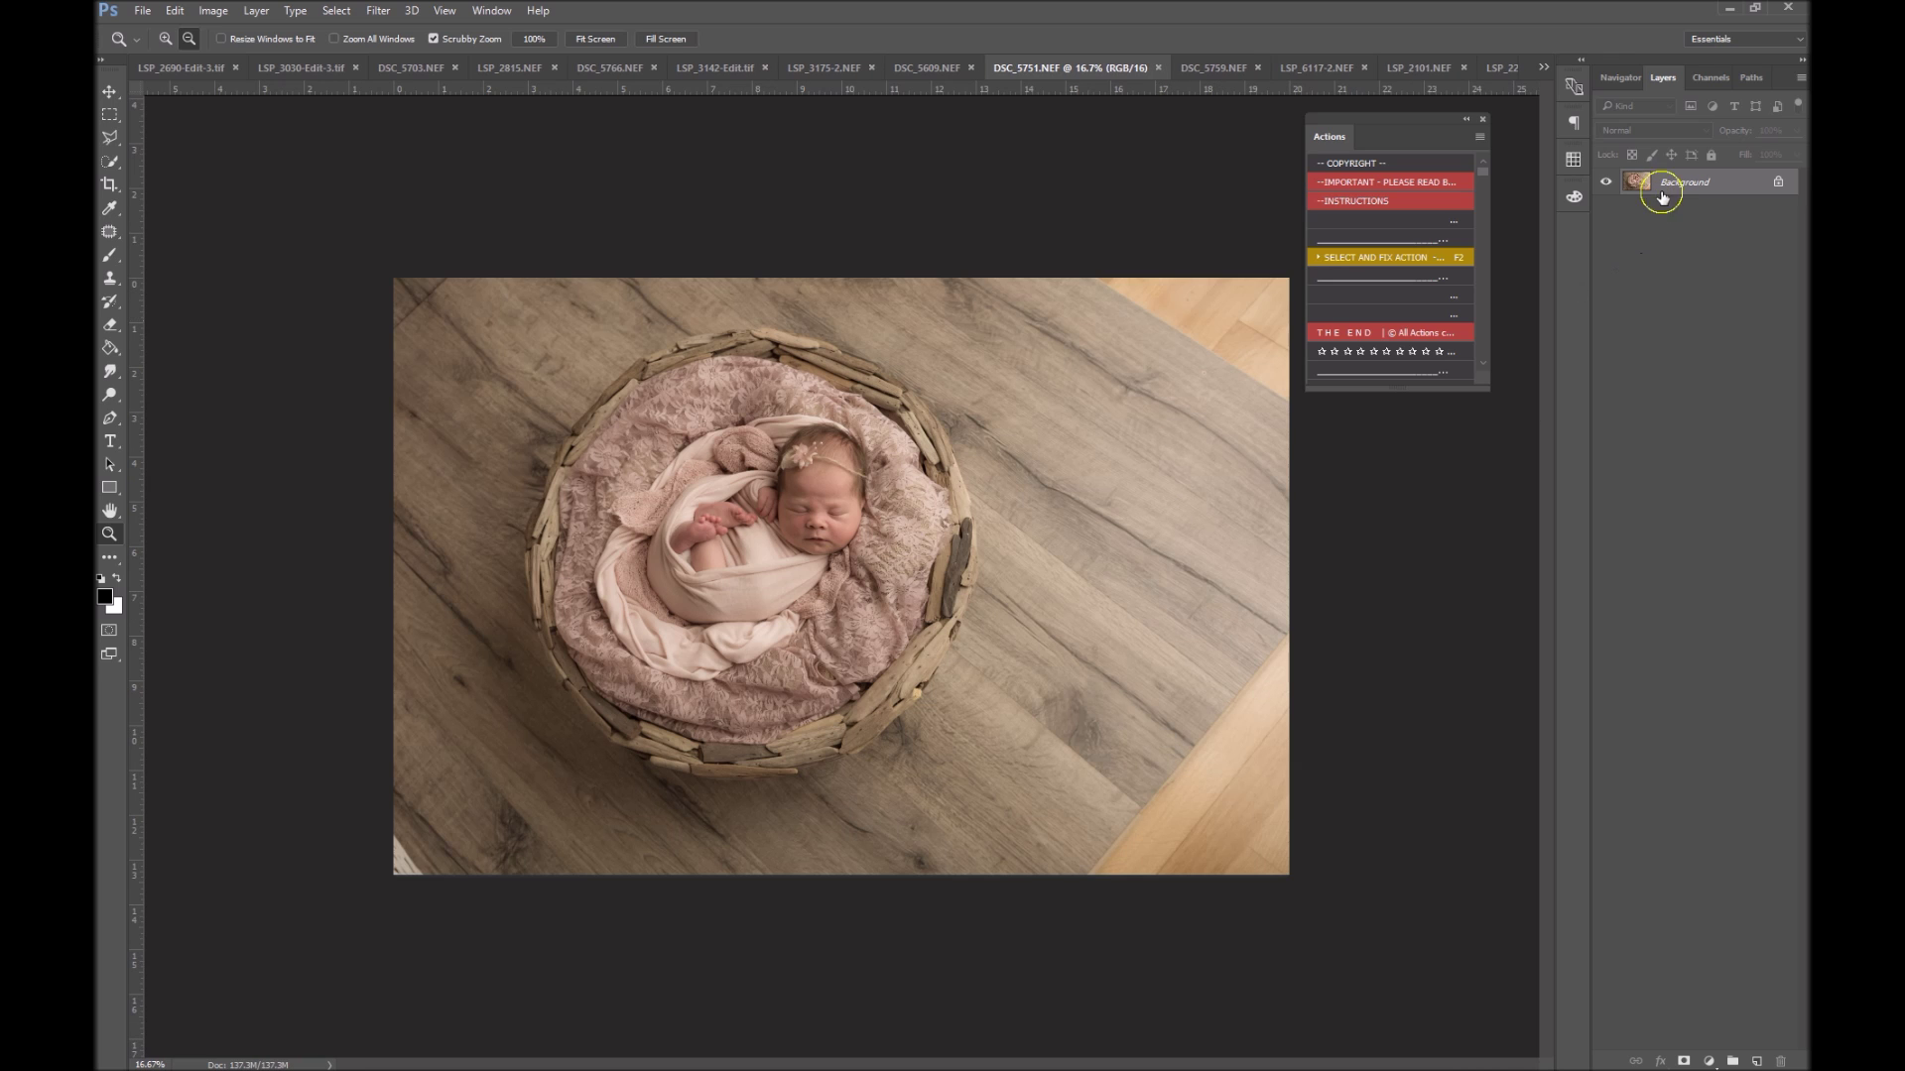
{"action": "key", "text": "ctrl+j"}
{"action": "key", "text": "ctrl+t"}
{"action": "left_click_drag", "start_coordinate": [863, 689], "coordinate": [1004, 759]}
{"action": "left_click_drag", "start_coordinate": [541, 349], "coordinate": [296, 193]}
{"action": "left_click_drag", "start_coordinate": [835, 572], "coordinate": [898, 612]}
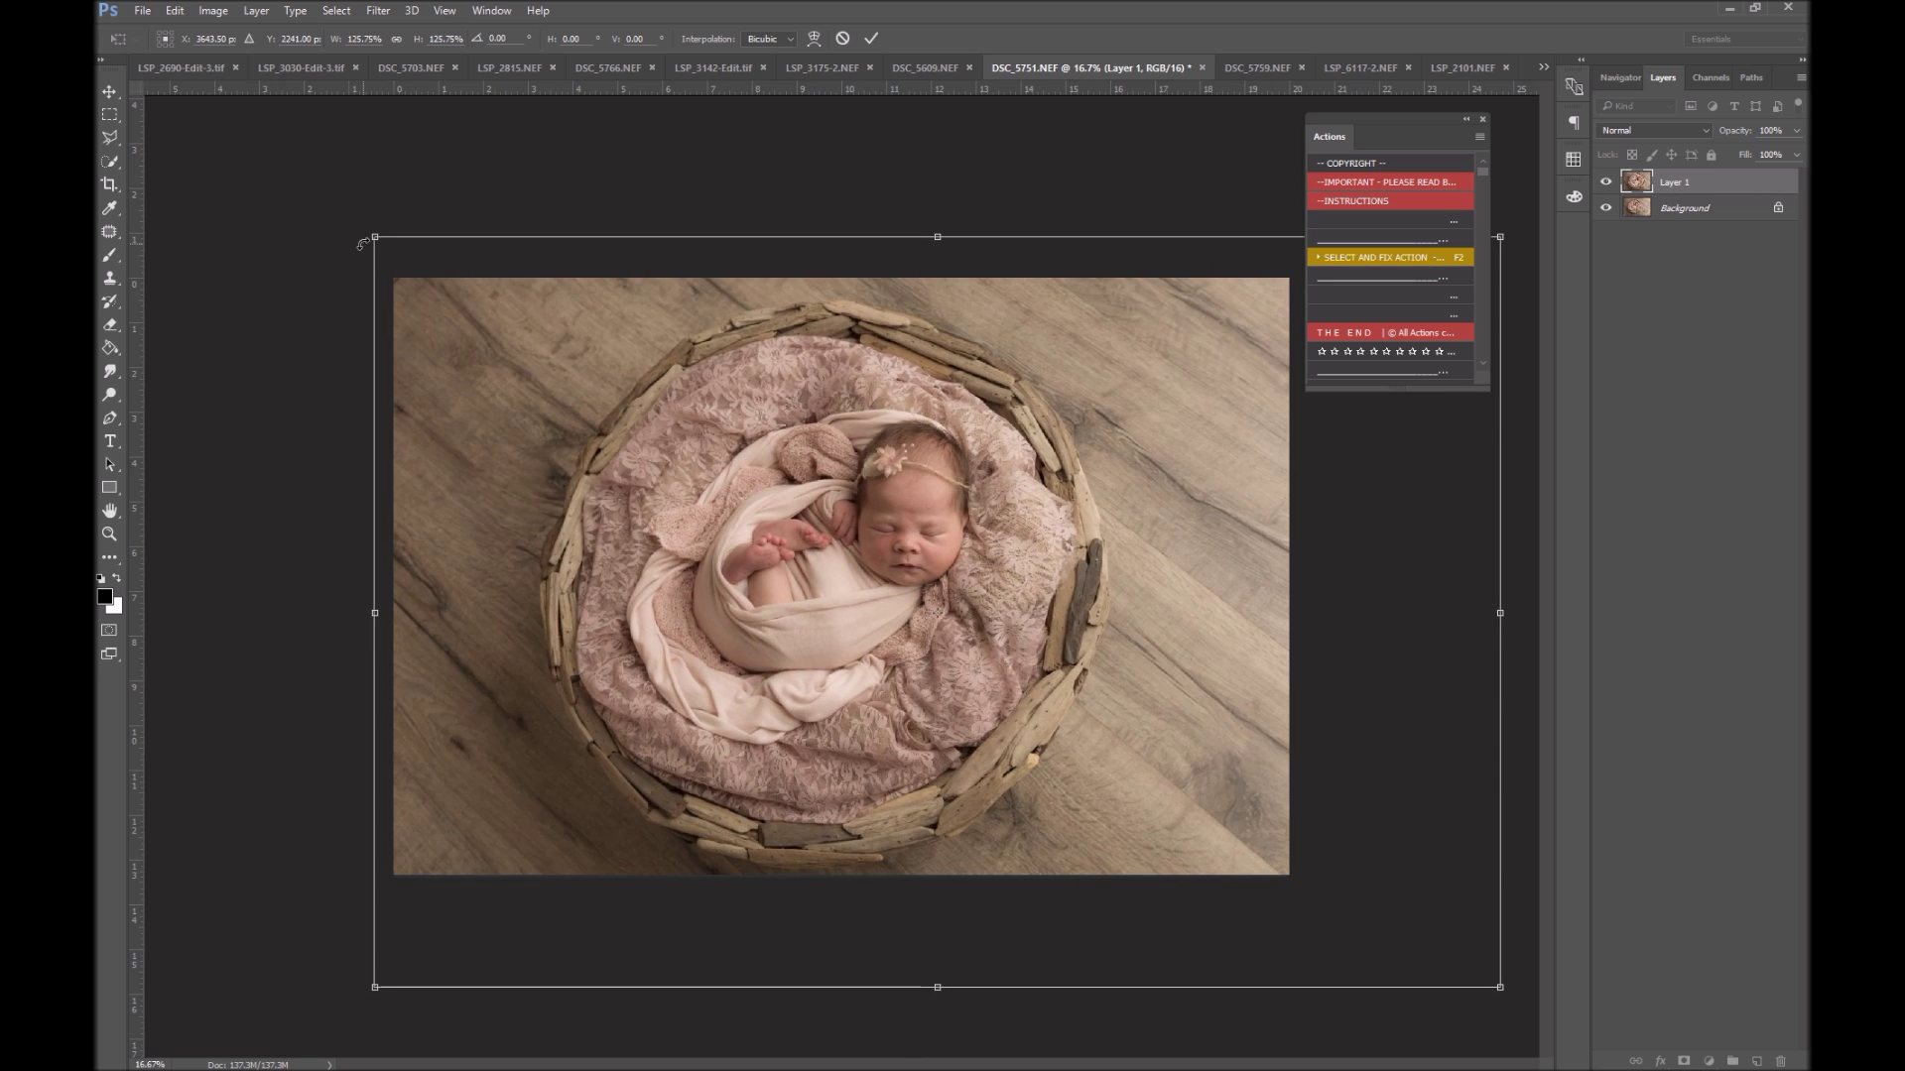
{"action": "left_click_drag", "start_coordinate": [362, 243], "coordinate": [423, 284]}
{"action": "left_click_drag", "start_coordinate": [800, 520], "coordinate": [847, 538]}
{"action": "left_click_drag", "start_coordinate": [1099, 641], "coordinate": [1099, 648]}
{"action": "key", "text": "Return"}
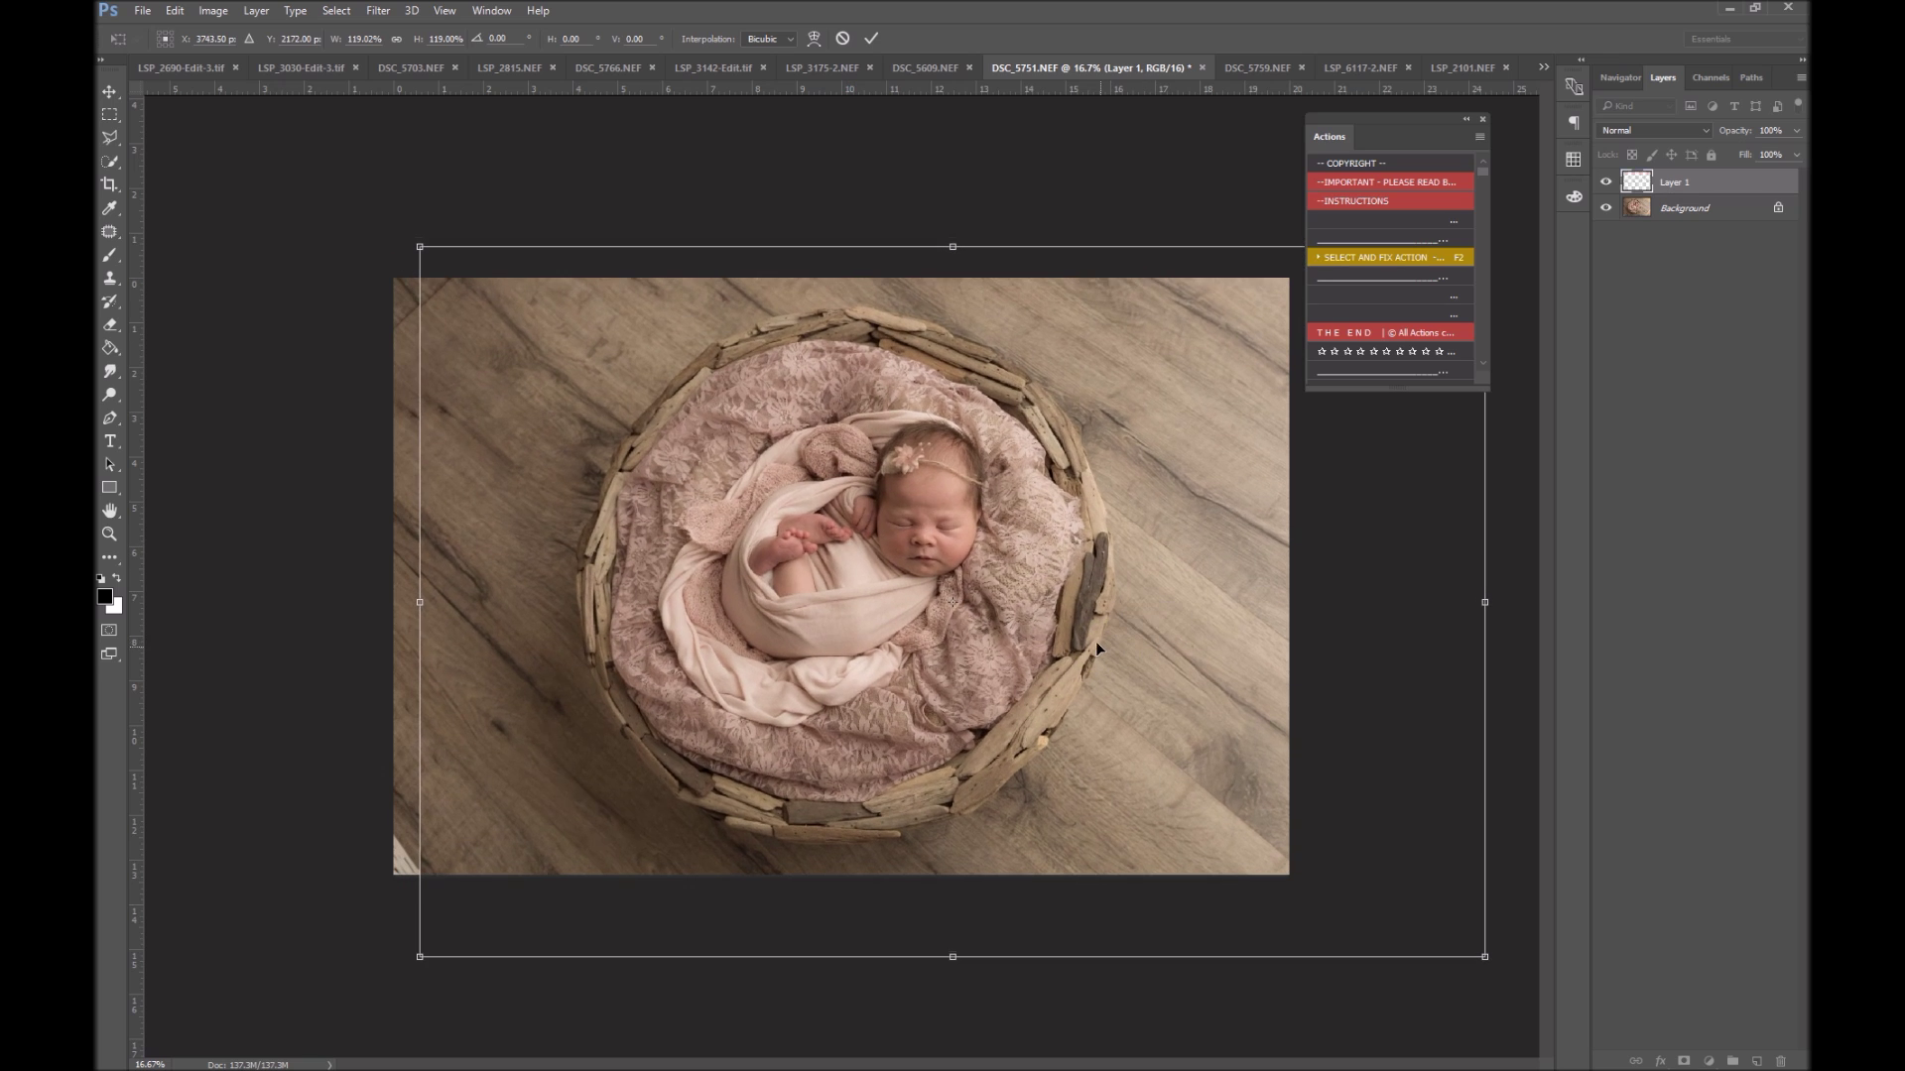
{"action": "key", "text": "ctrl+0"}
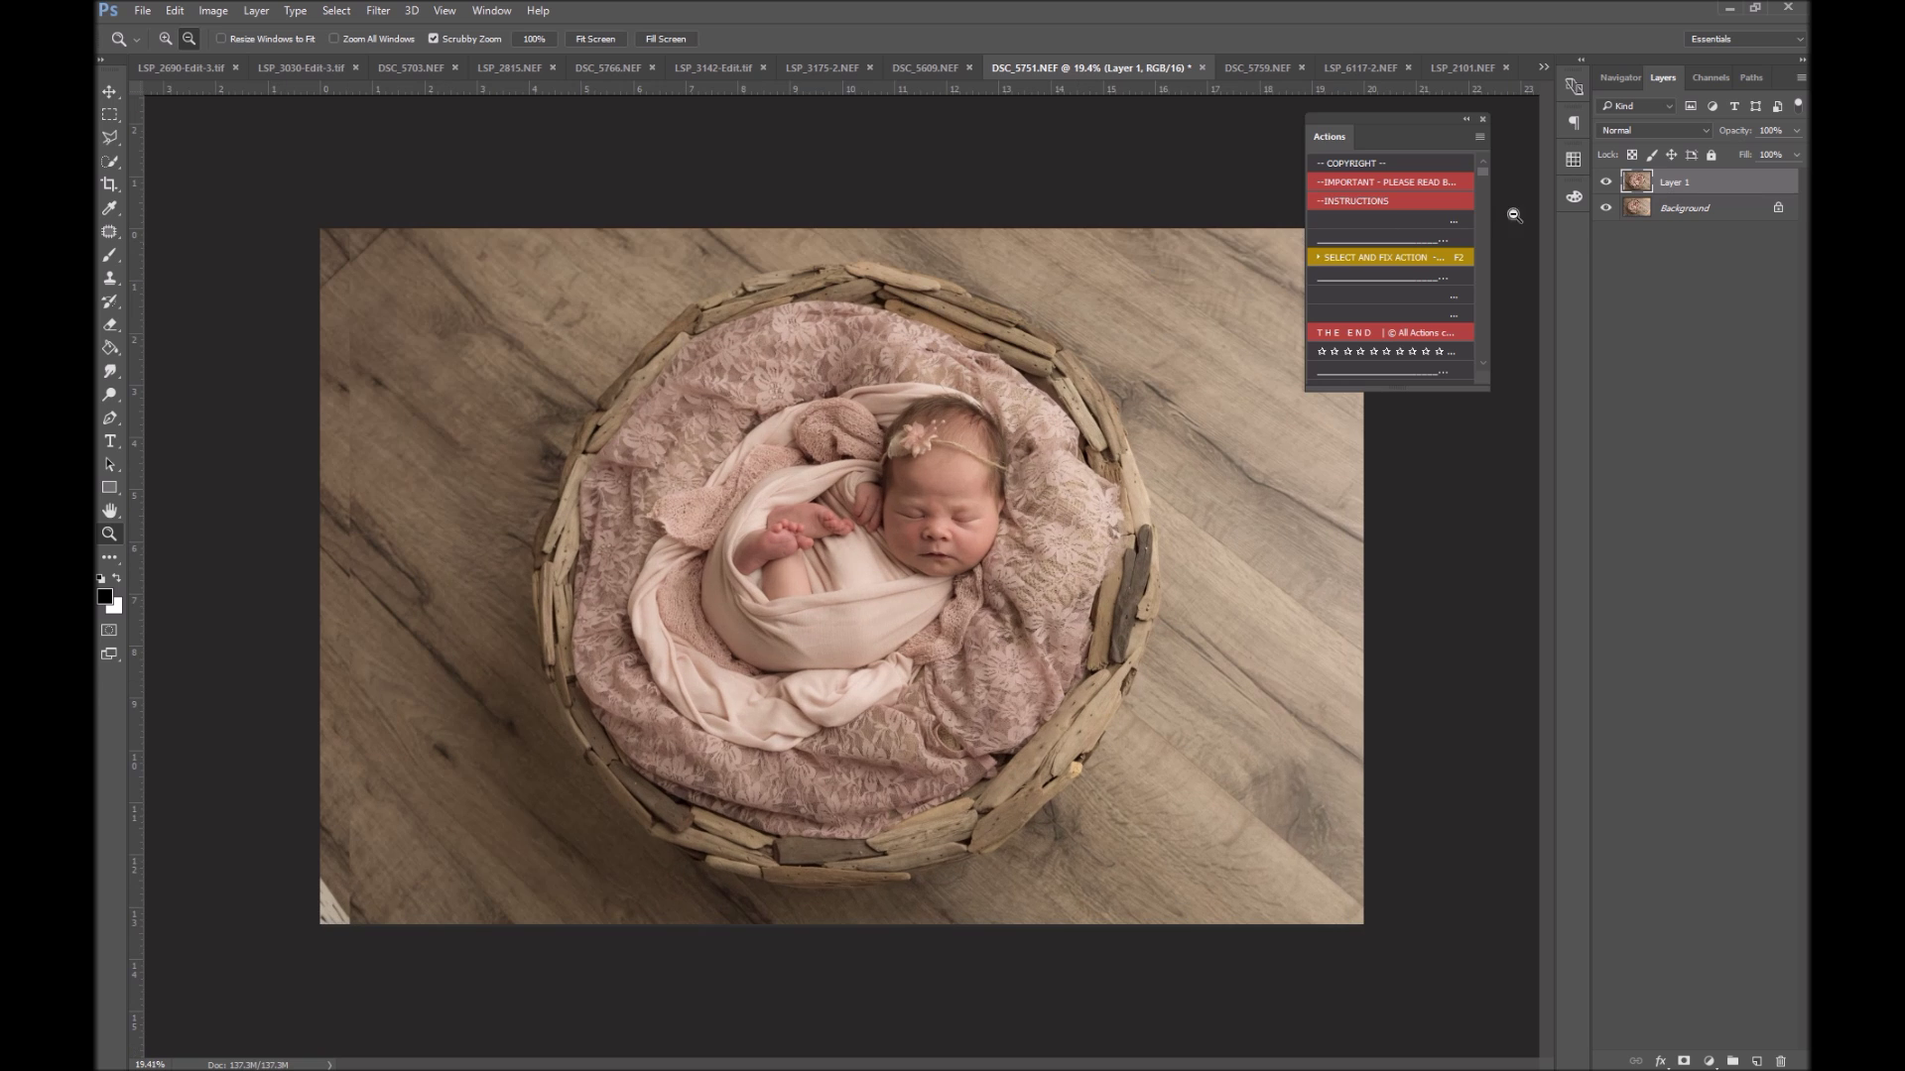
Hide the original background layer of DSC_5751.NEF and flatten the image, discarding the hidden layer
{"action": "left_click", "coordinate": [1603, 208]}
{"action": "right_click", "coordinate": [1736, 211]}
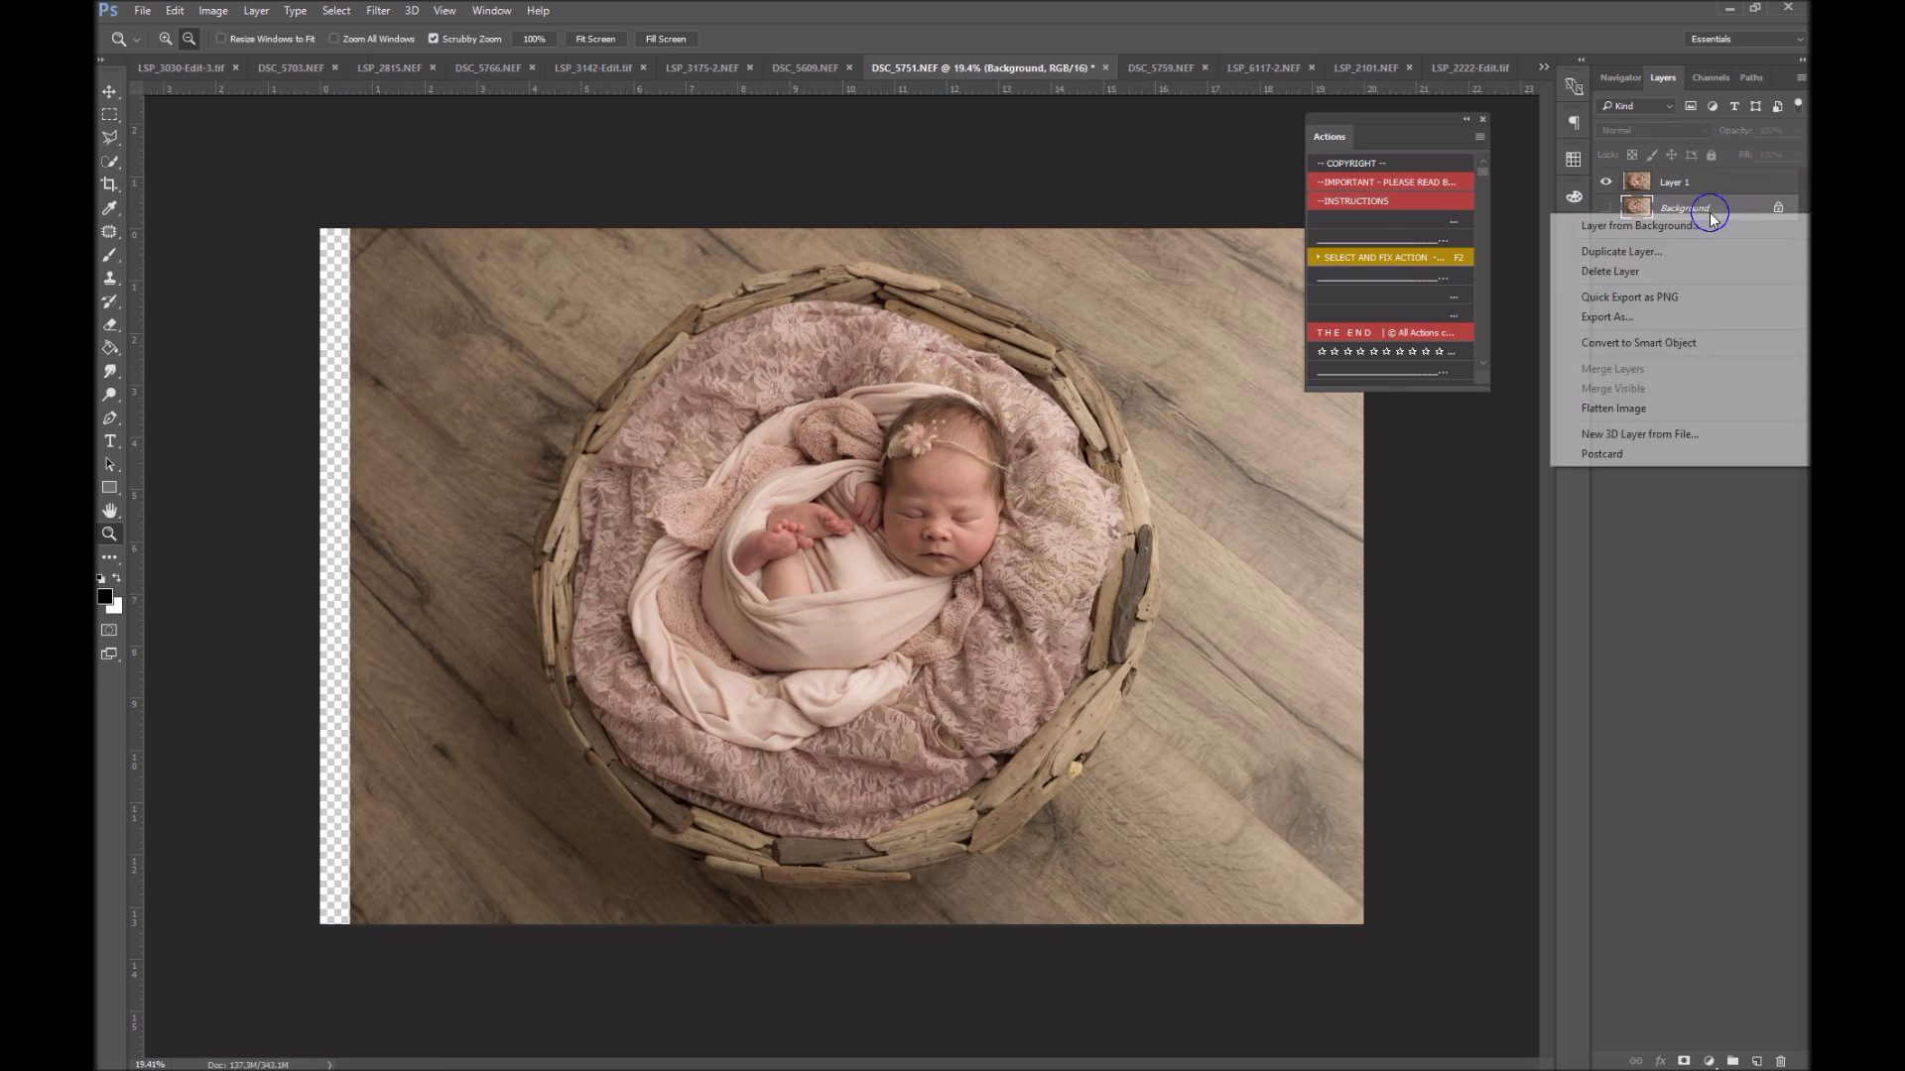
{"action": "left_click", "coordinate": [1612, 408]}
{"action": "left_click", "coordinate": [855, 407]}
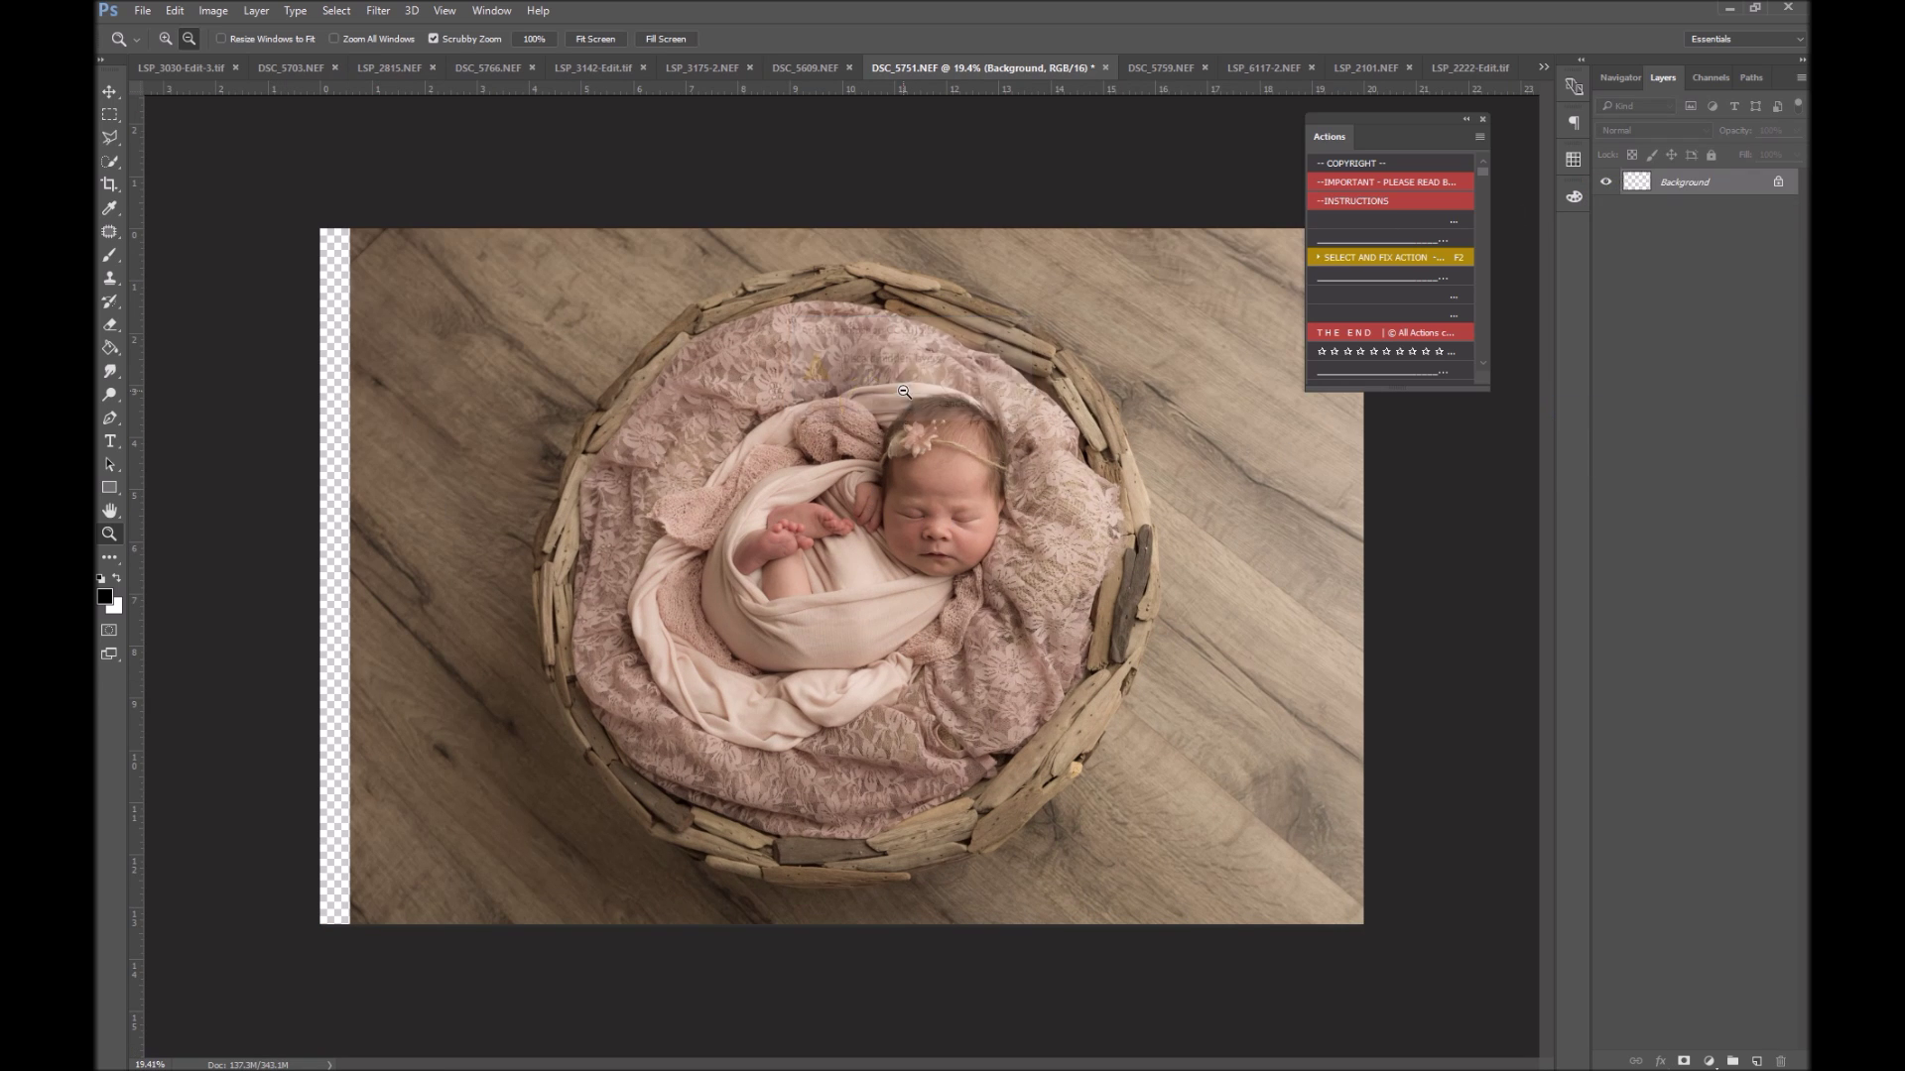
Select the blank strip along the photo's left edge, refill it with Select and Fix, and patch the floor near the upper-left corner
{"action": "key", "text": "m"}
{"action": "left_click_drag", "start_coordinate": [295, 213], "coordinate": [367, 1002]}
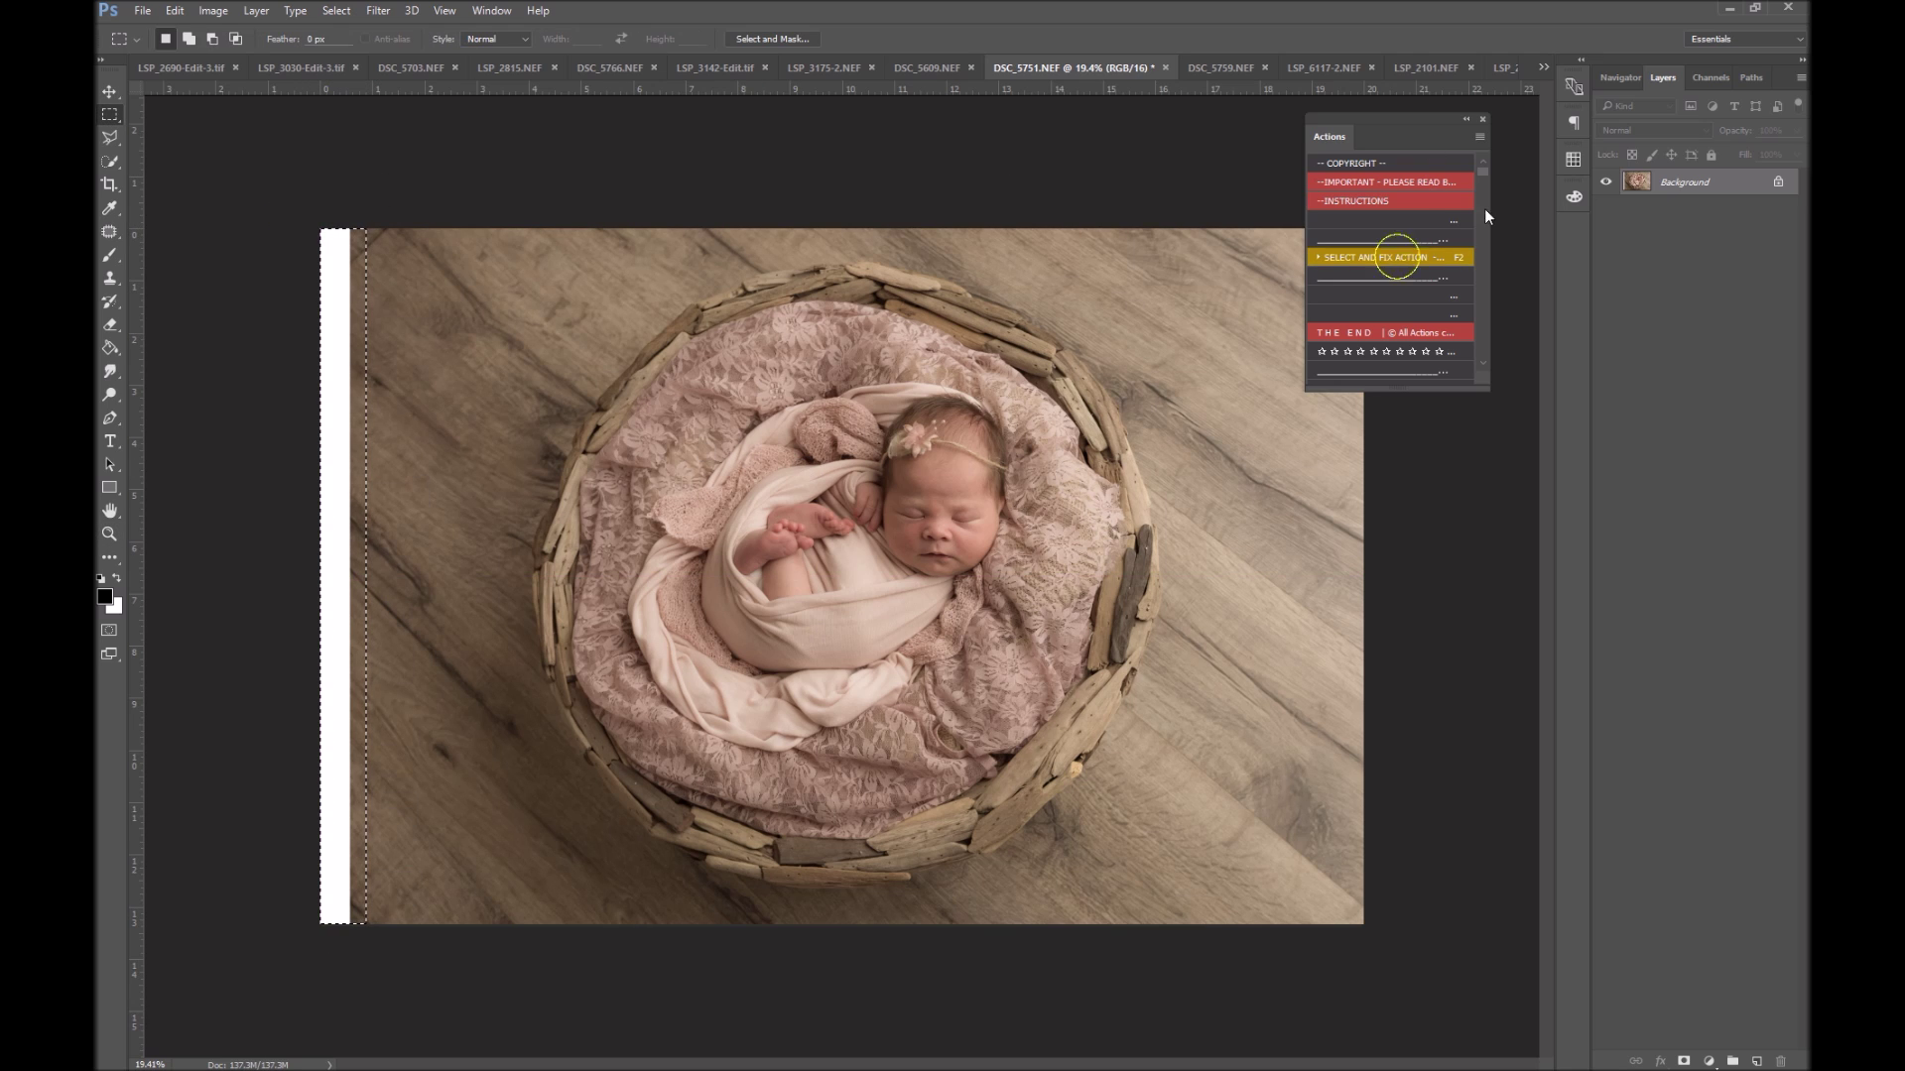
{"action": "key", "text": "F2"}
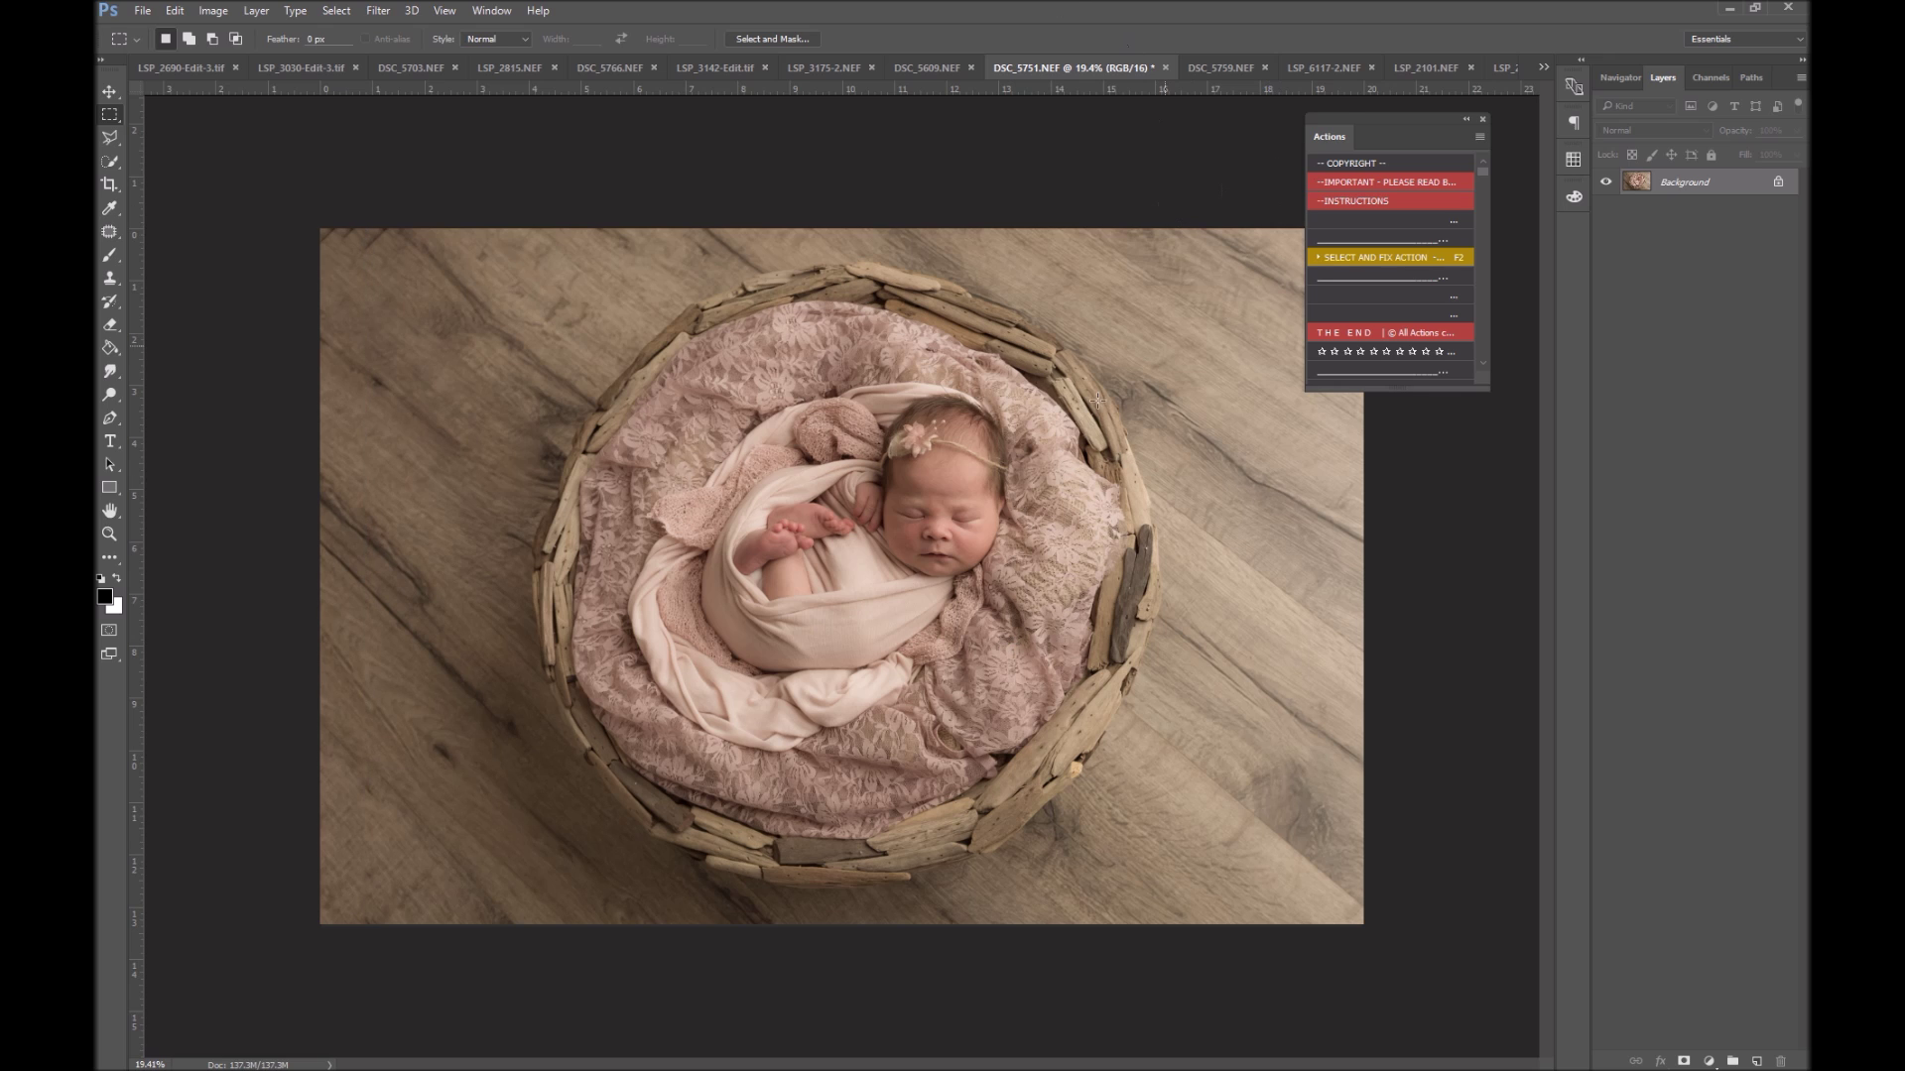
{"action": "key", "text": "j"}
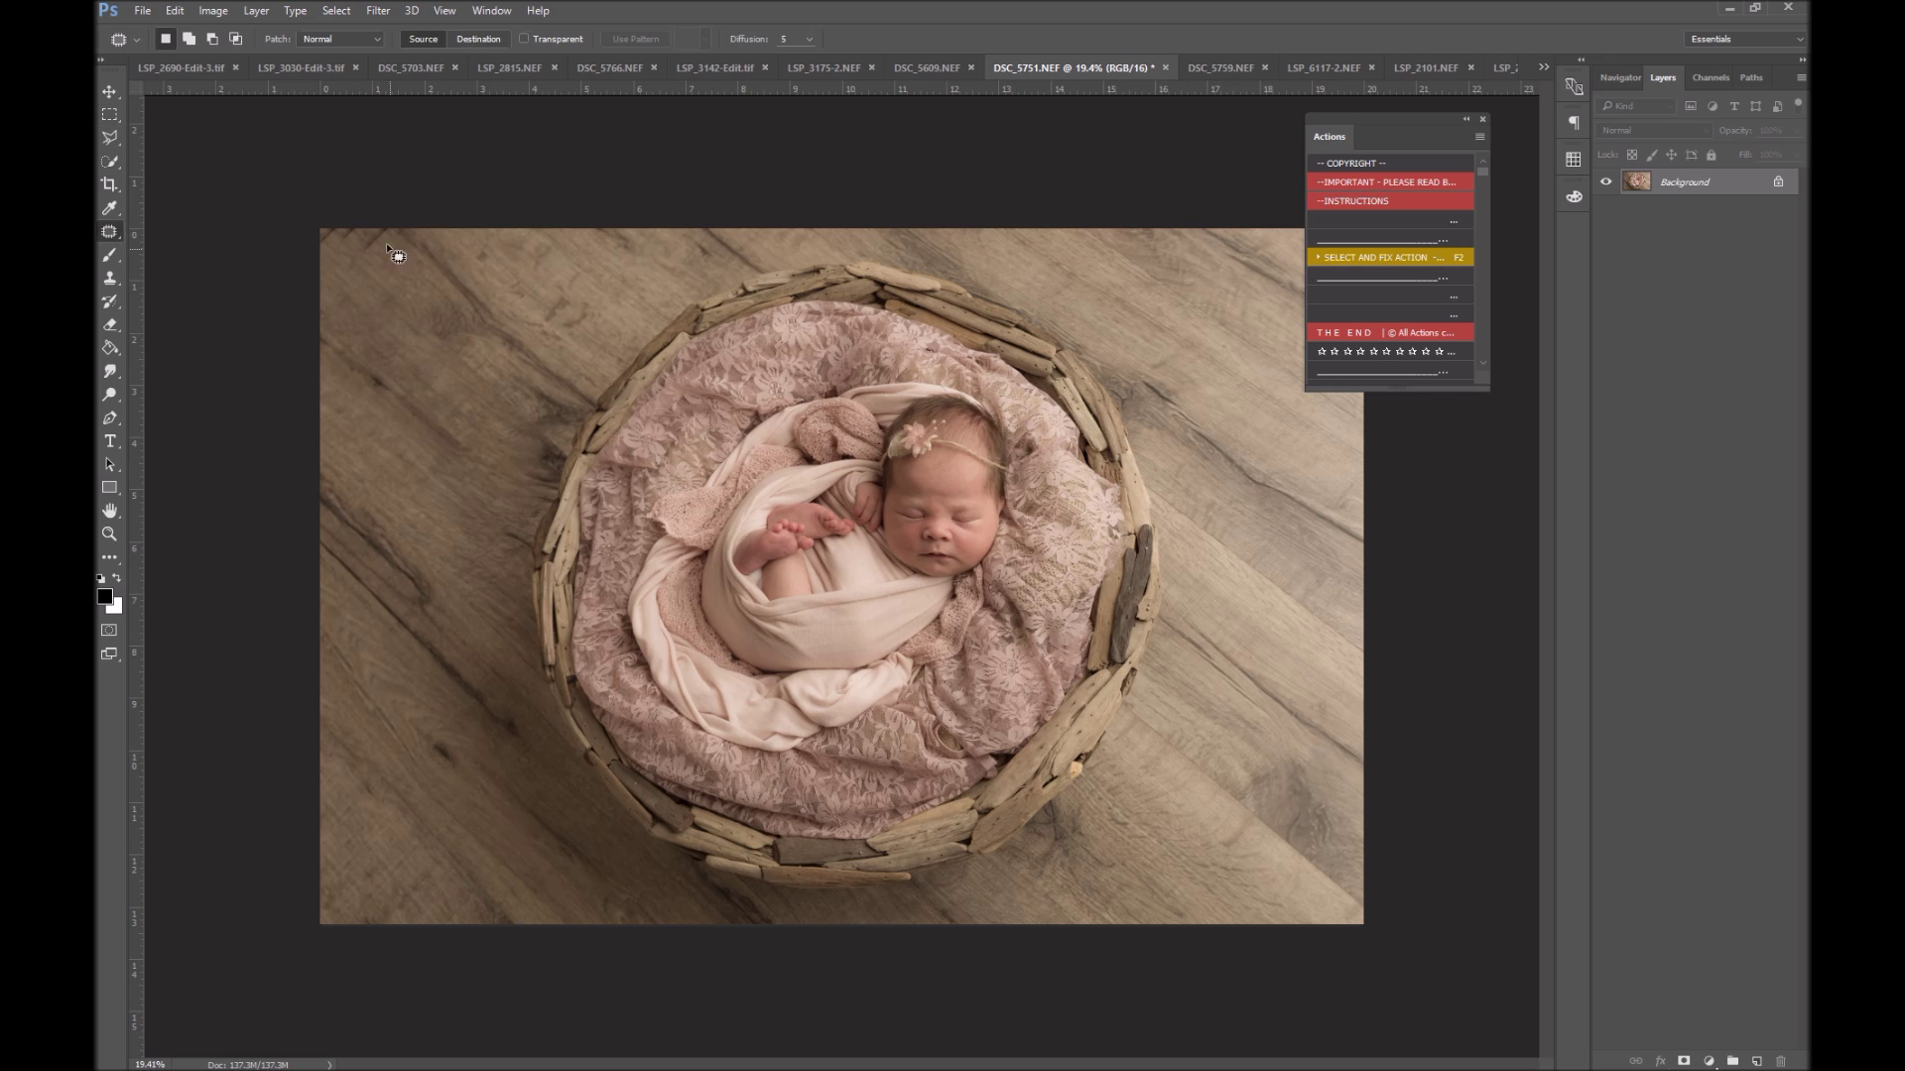
{"action": "mouse_move", "coordinate": [385, 234]}
{"action": "left_mouse_down"}
{"action": "mouse_move", "coordinate": [383, 211]}
{"action": "mouse_move", "coordinate": [387, 236]}
{"action": "left_mouse_up"}
In DSC_5759.NEF, duplicate the background layer, refill the pale upper-left corner with Select and Fix, and patch it from the neighbouring fur
{"action": "left_click", "coordinate": [1202, 68]}
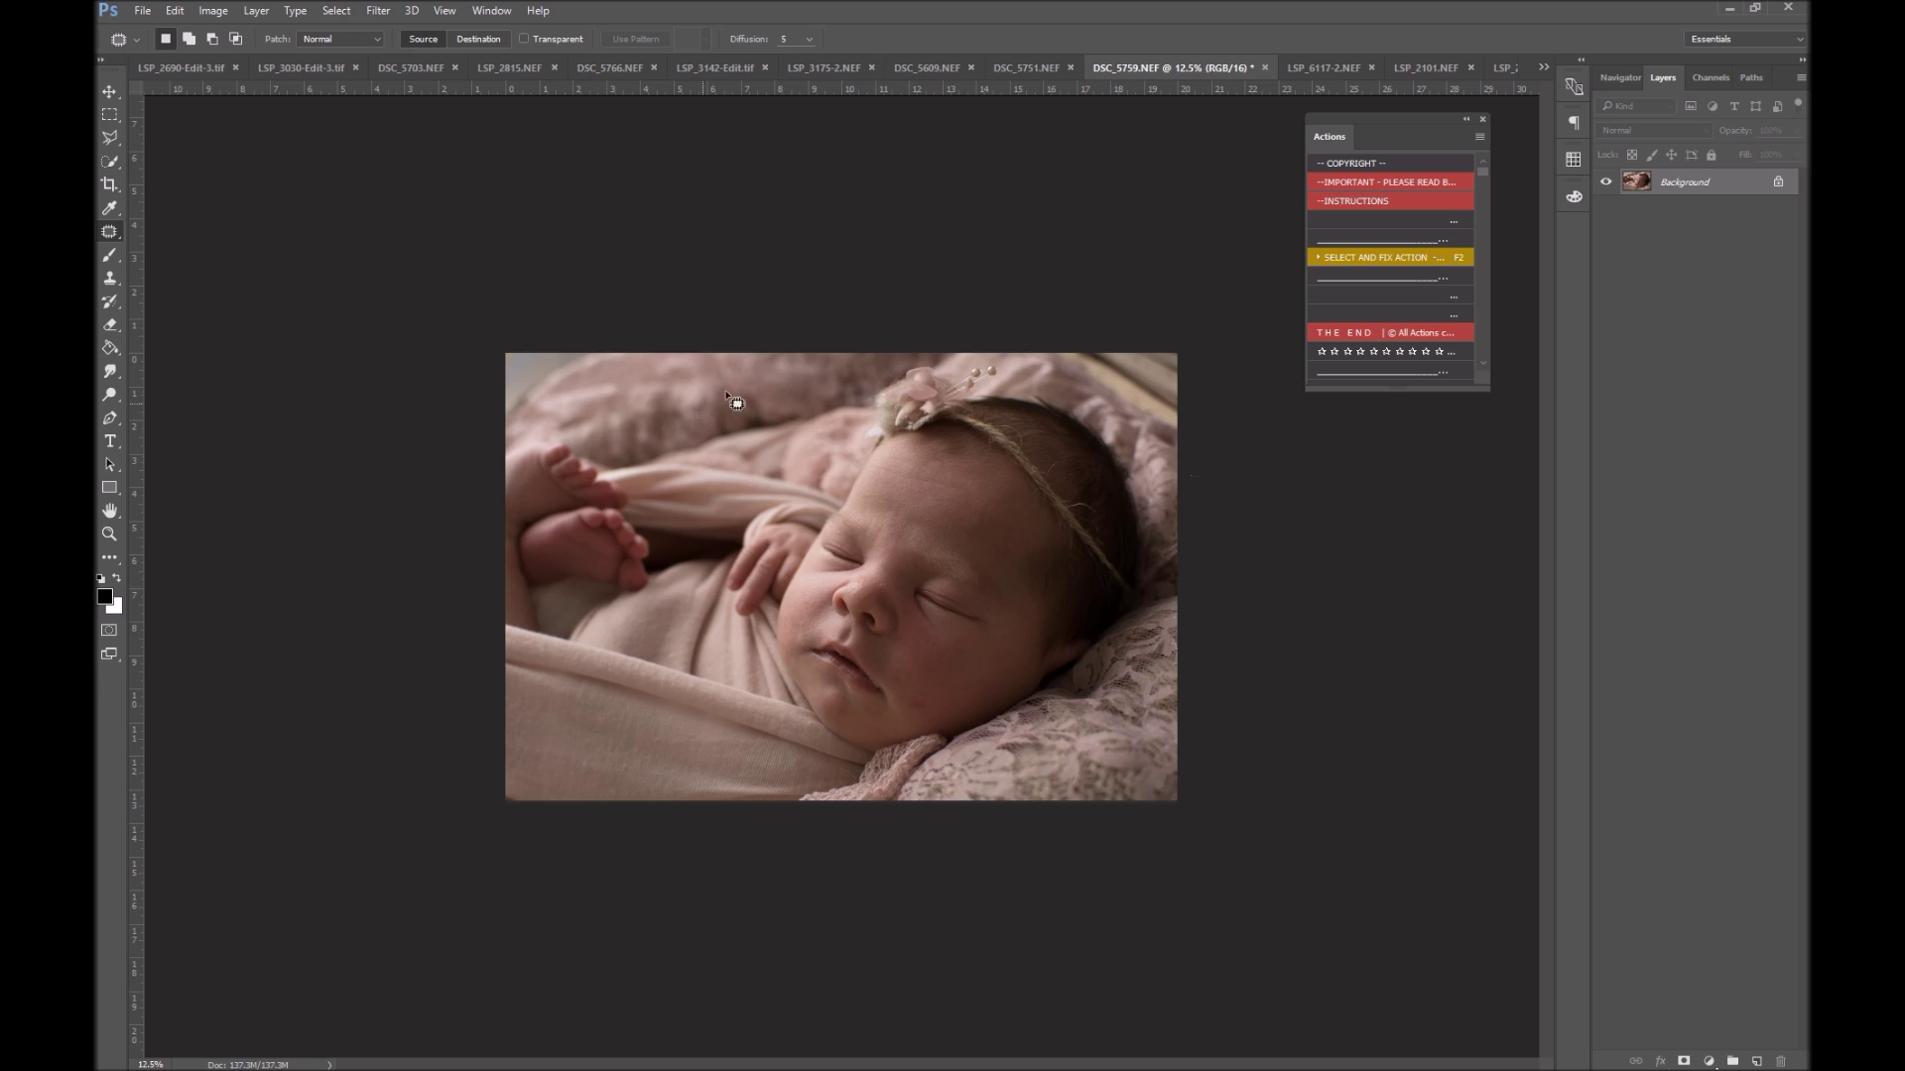
{"action": "key", "text": "ctrl+j"}
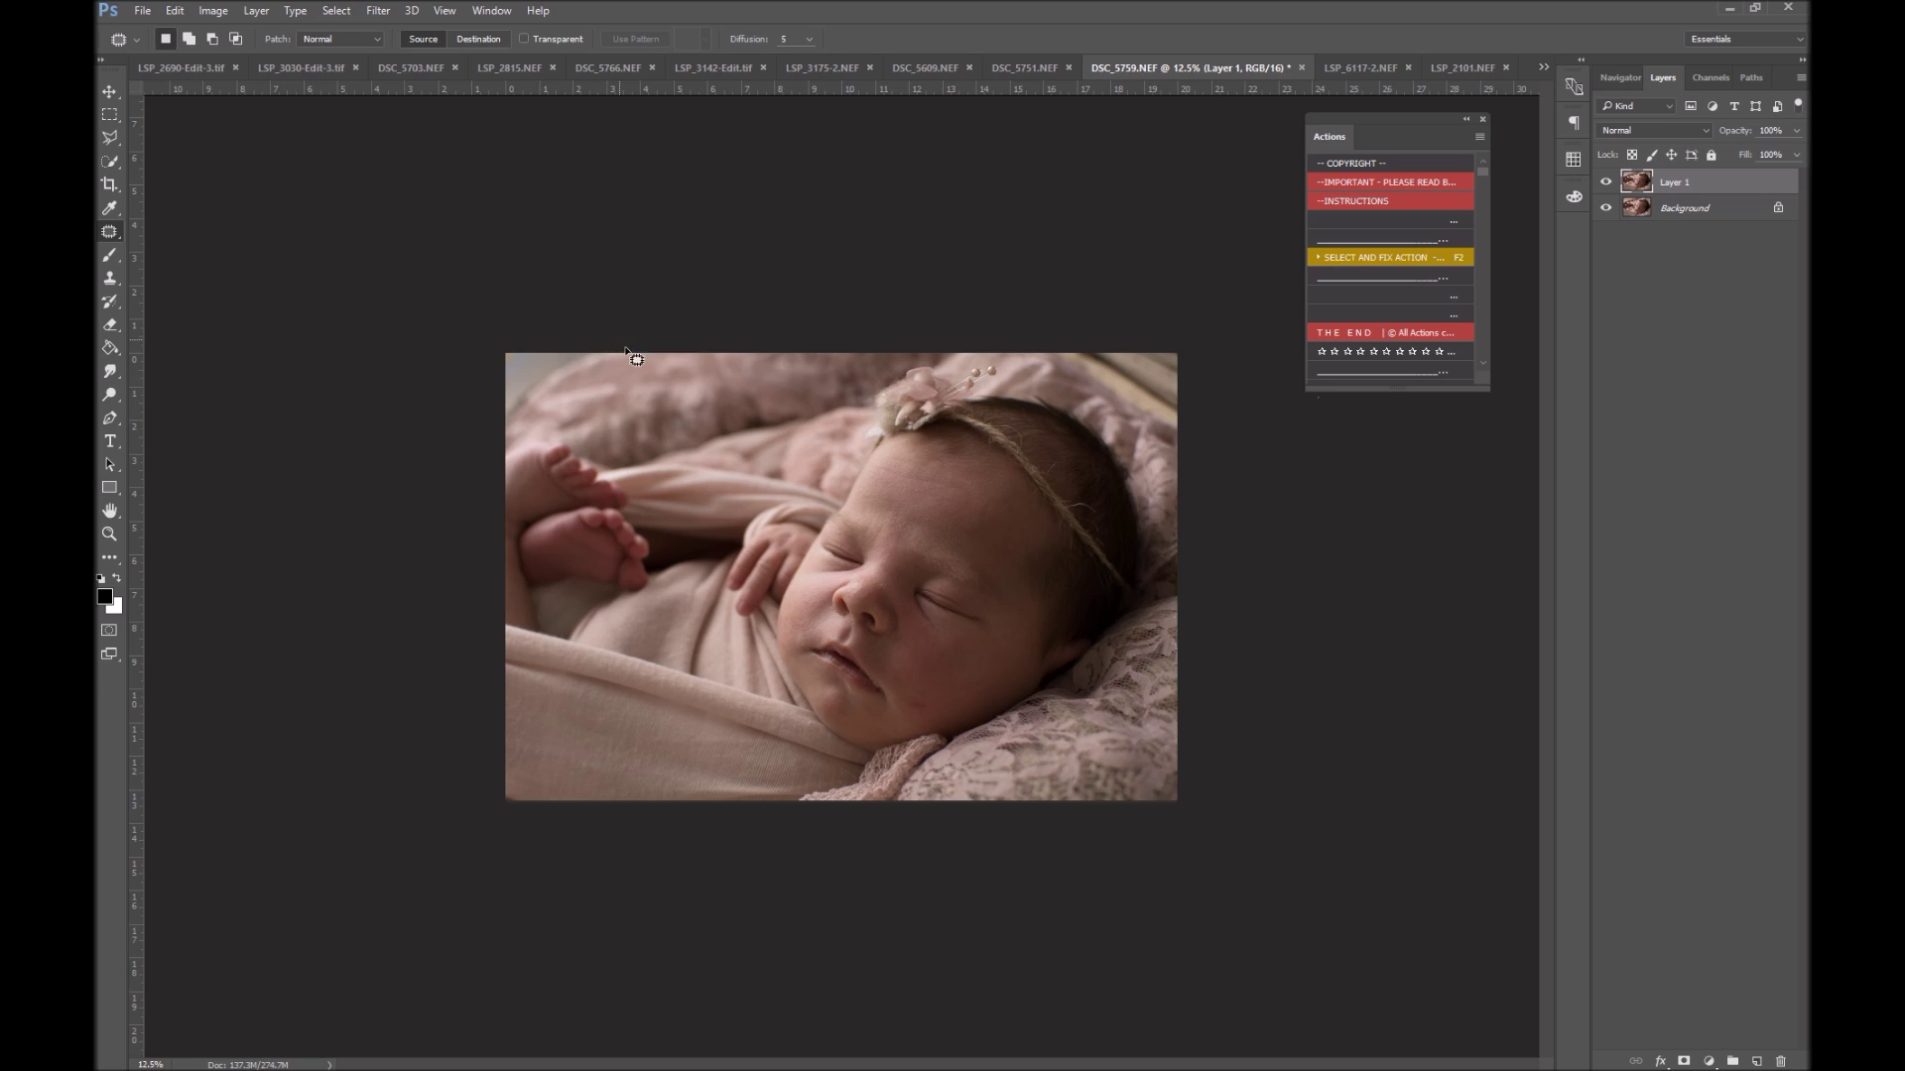
{"action": "left_click_drag", "start_coordinate": [471, 447], "coordinate": [556, 330]}
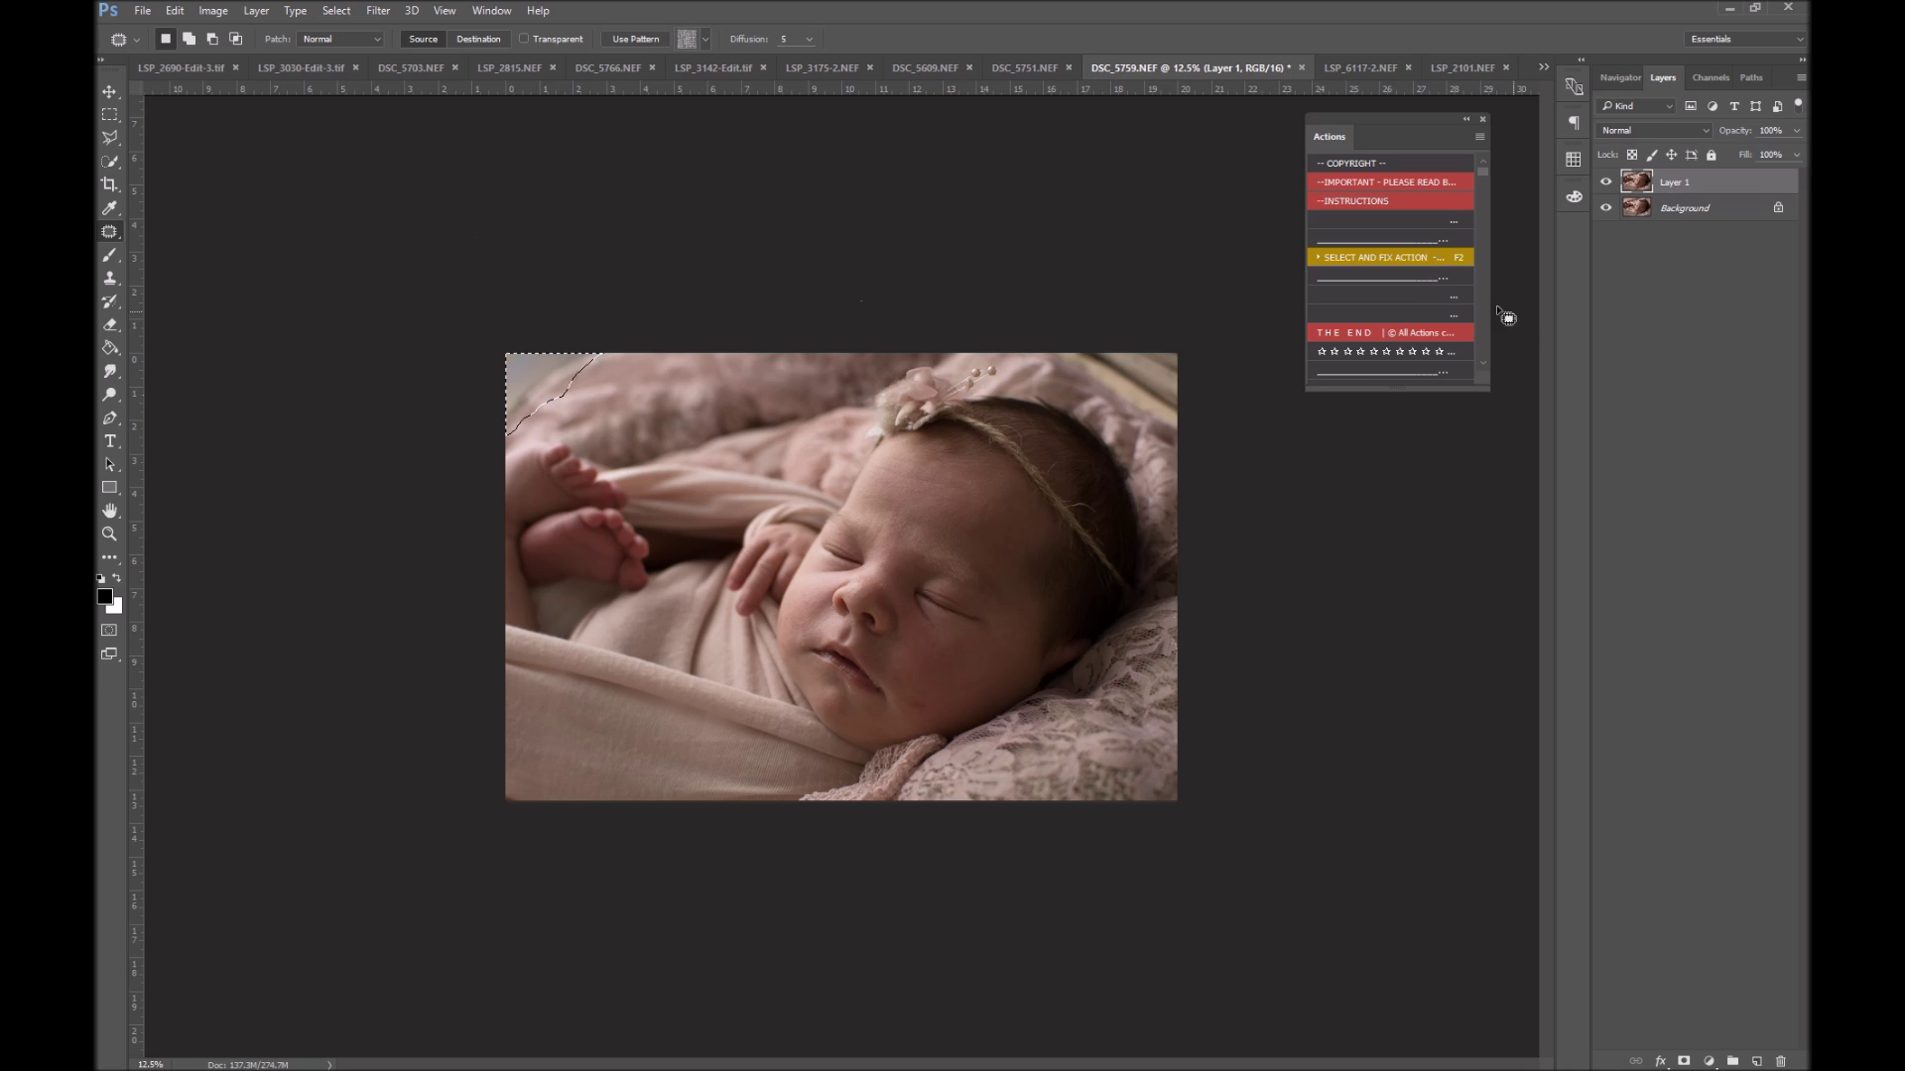
{"action": "left_click", "coordinate": [1407, 259]}
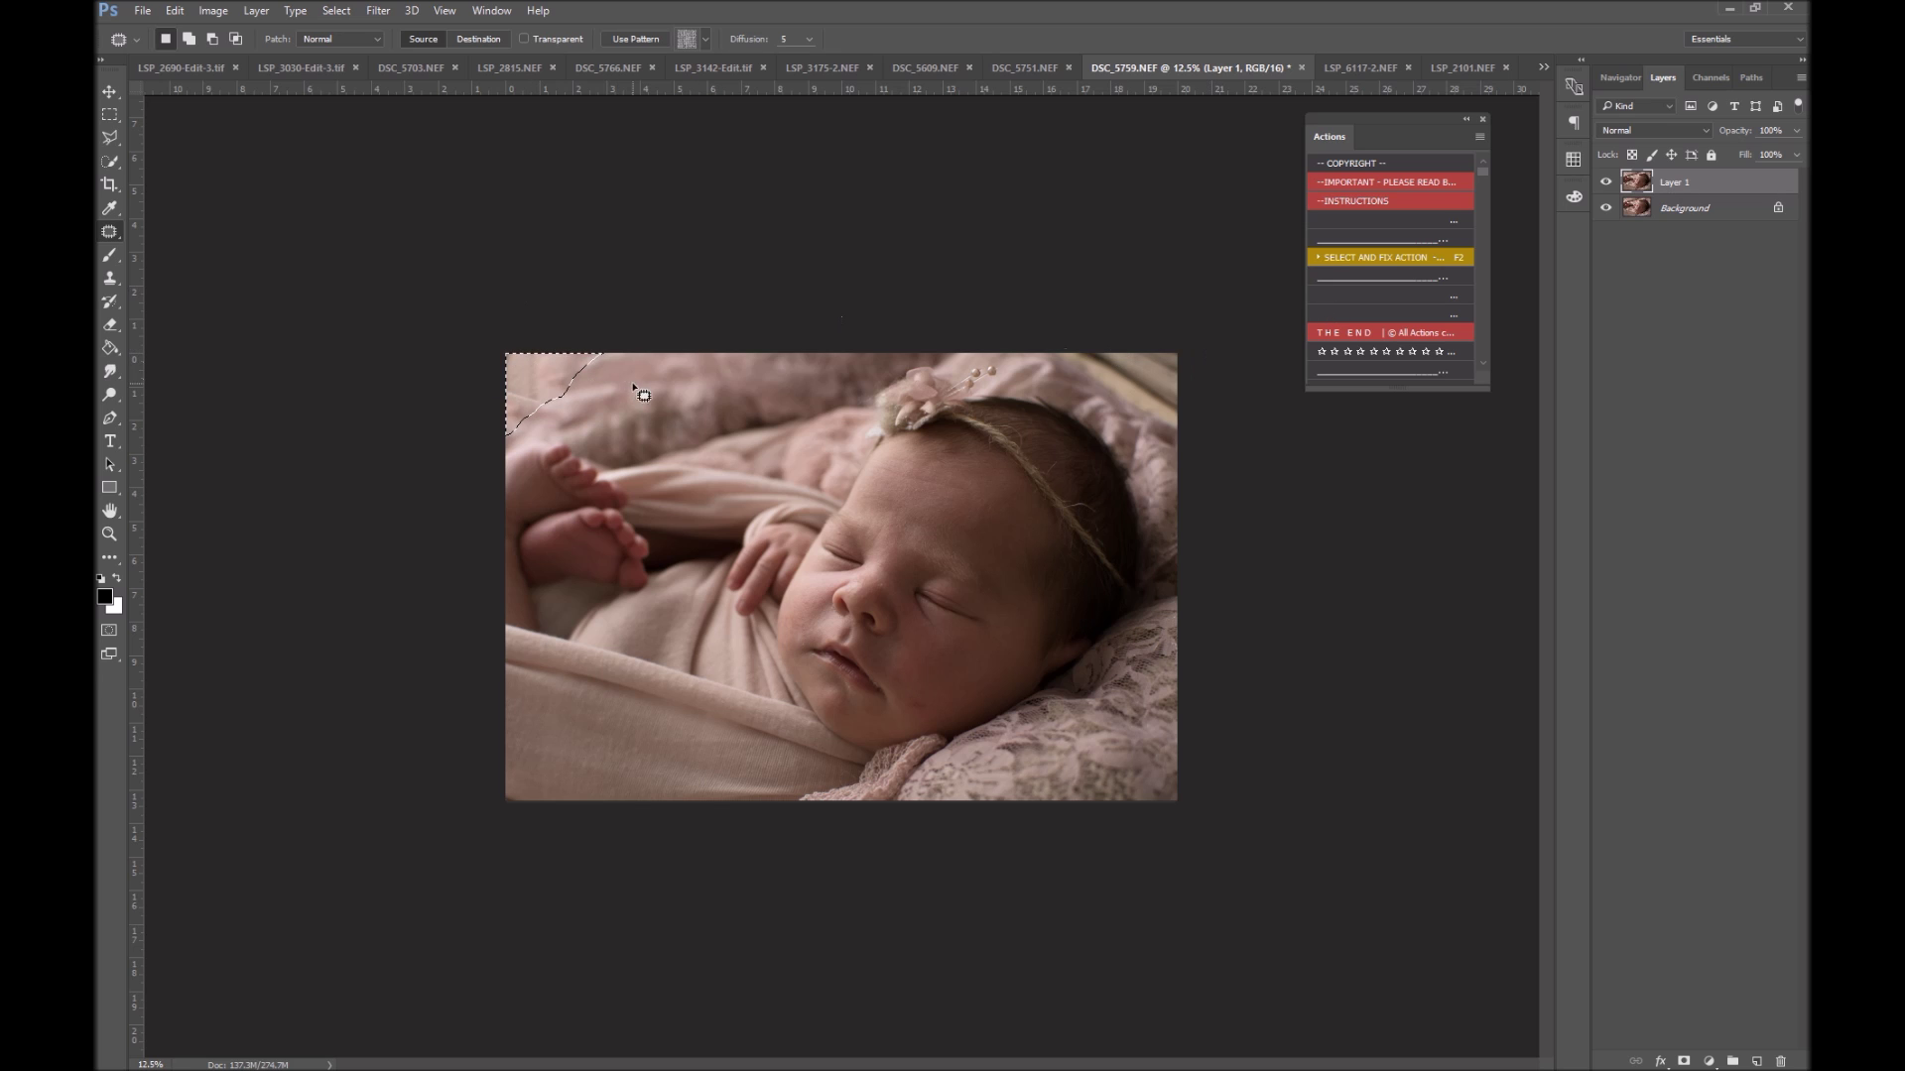
{"action": "left_click_drag", "start_coordinate": [561, 382], "coordinate": [719, 379]}
{"action": "left_click", "coordinate": [791, 353]}
Outline the basket edge in the photo's upper-right corner, cover it with fur from the upper-left area, and clear the selection
{"action": "left_click_drag", "start_coordinate": [1130, 339], "coordinate": [1090, 397]}
{"action": "left_click_drag", "start_coordinate": [1190, 452], "coordinate": [1186, 302]}
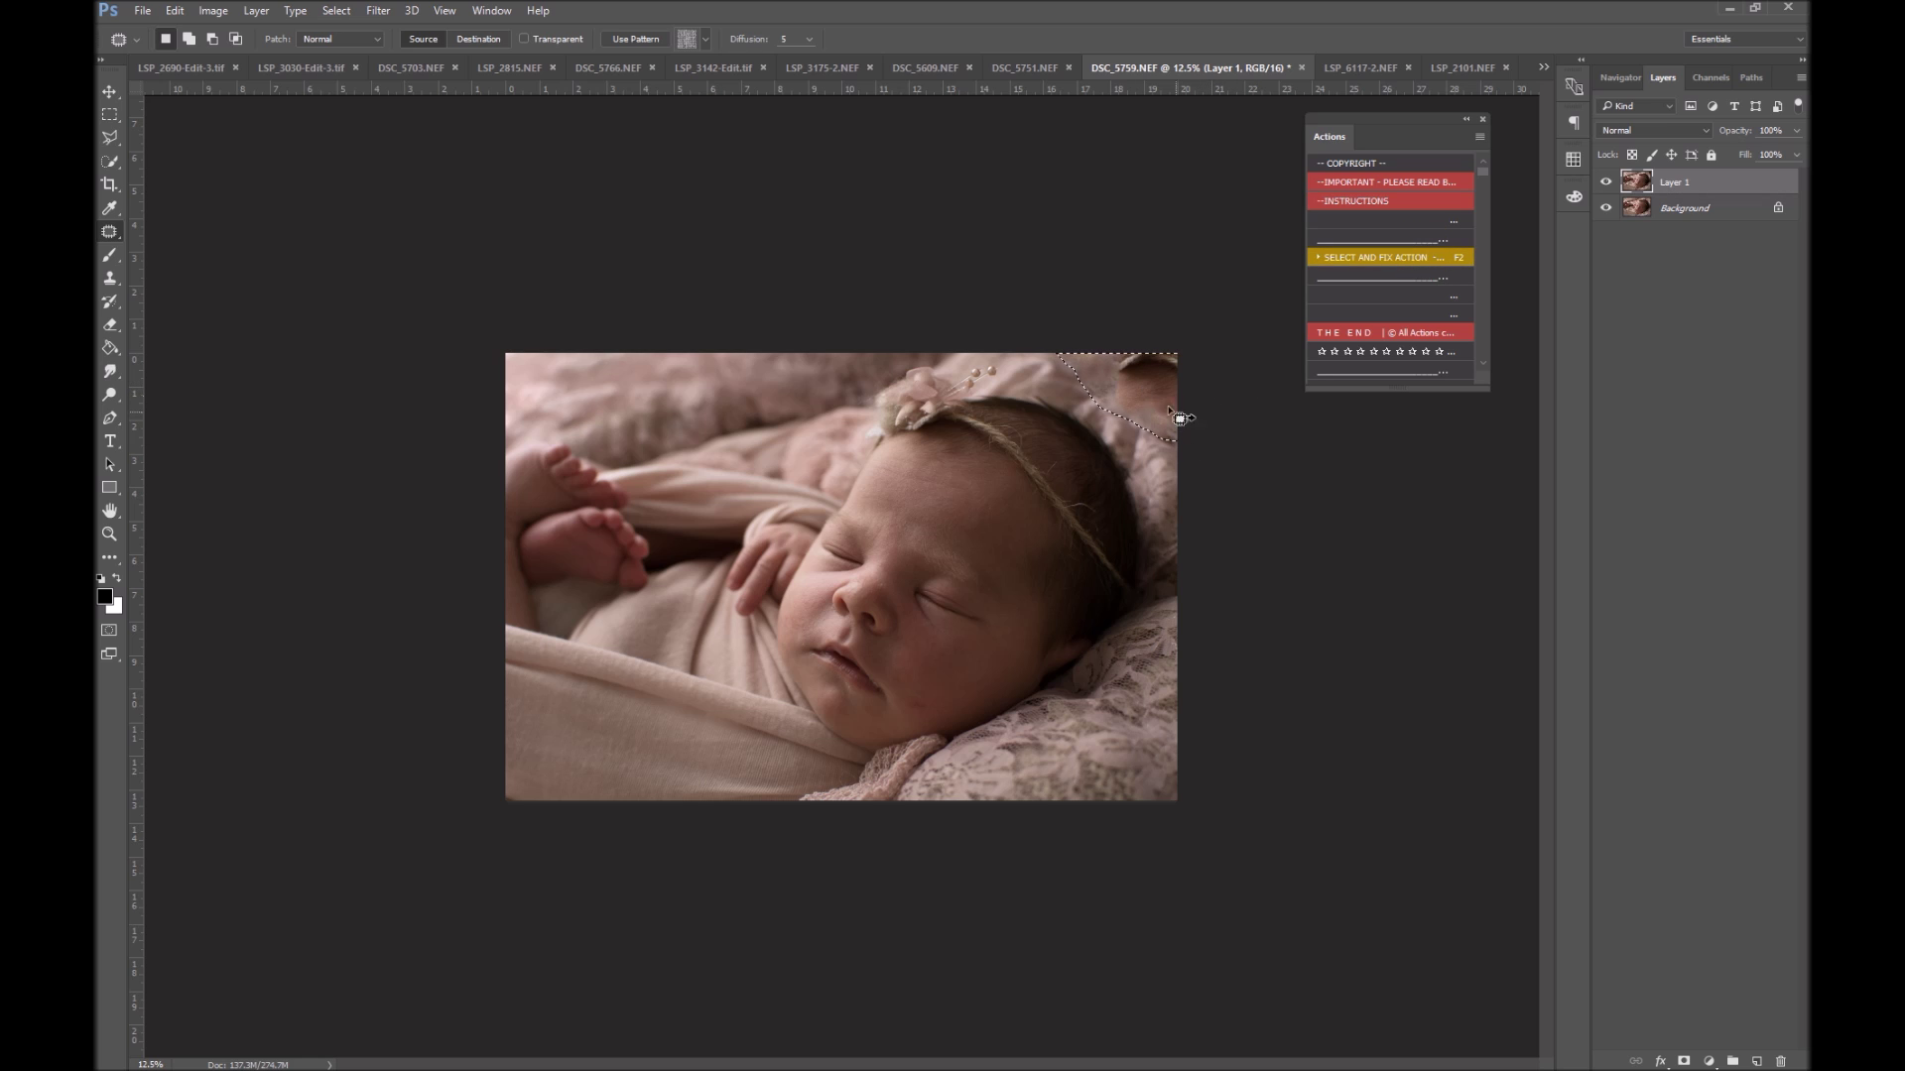
{"action": "left_click_drag", "start_coordinate": [1171, 407], "coordinate": [604, 406]}
{"action": "key", "text": "ctrl+d"}
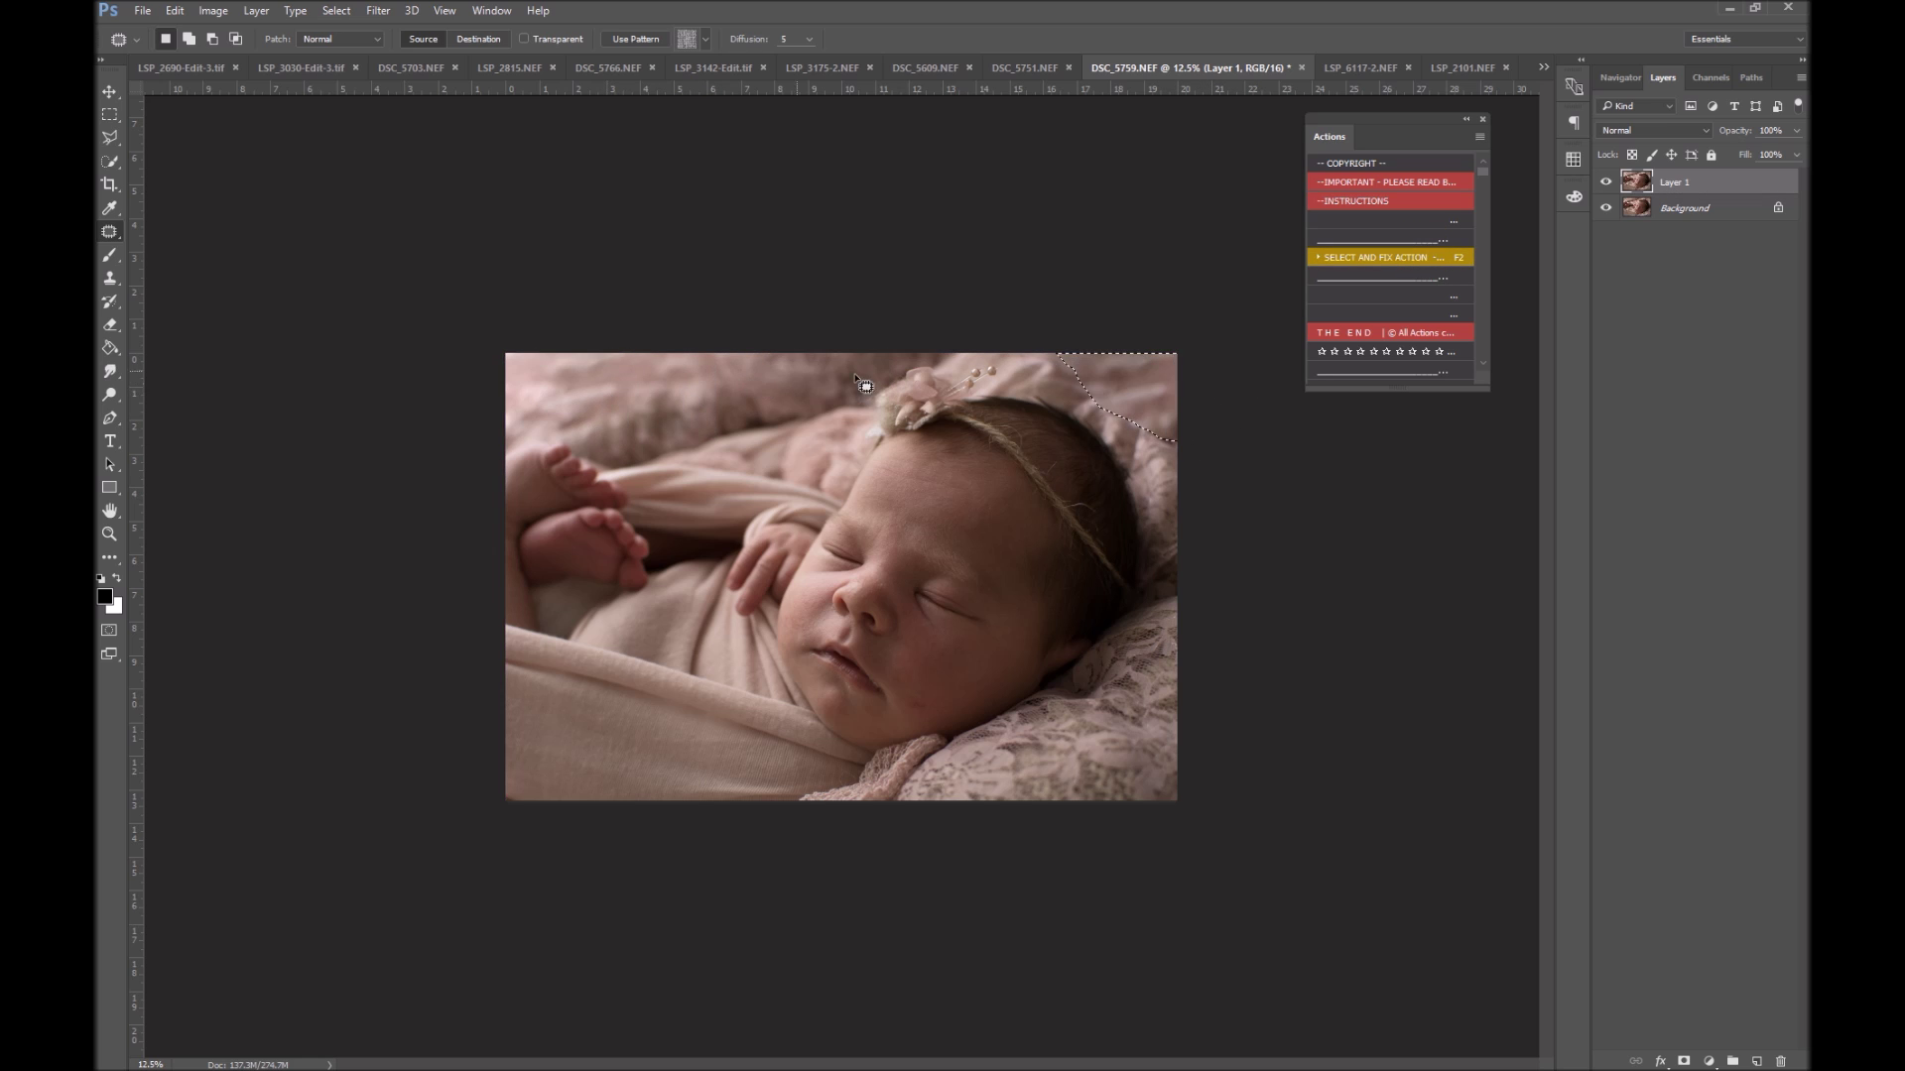
Smooth the remaining uneven fur in the upper-right corner using Select and Fix and small patches, and compare the retouched layer with the original
{"action": "mouse_move", "coordinate": [1121, 392]}
{"action": "left_mouse_down"}
{"action": "mouse_move", "coordinate": [1131, 409]}
{"action": "mouse_move", "coordinate": [1127, 370]}
{"action": "mouse_move", "coordinate": [1091, 409]}
{"action": "left_mouse_up"}
{"action": "left_click", "coordinate": [1347, 255]}
{"action": "left_click", "coordinate": [1175, 399]}
{"action": "left_click_drag", "start_coordinate": [1153, 395], "coordinate": [1076, 379]}
{"action": "left_click", "coordinate": [1190, 439]}
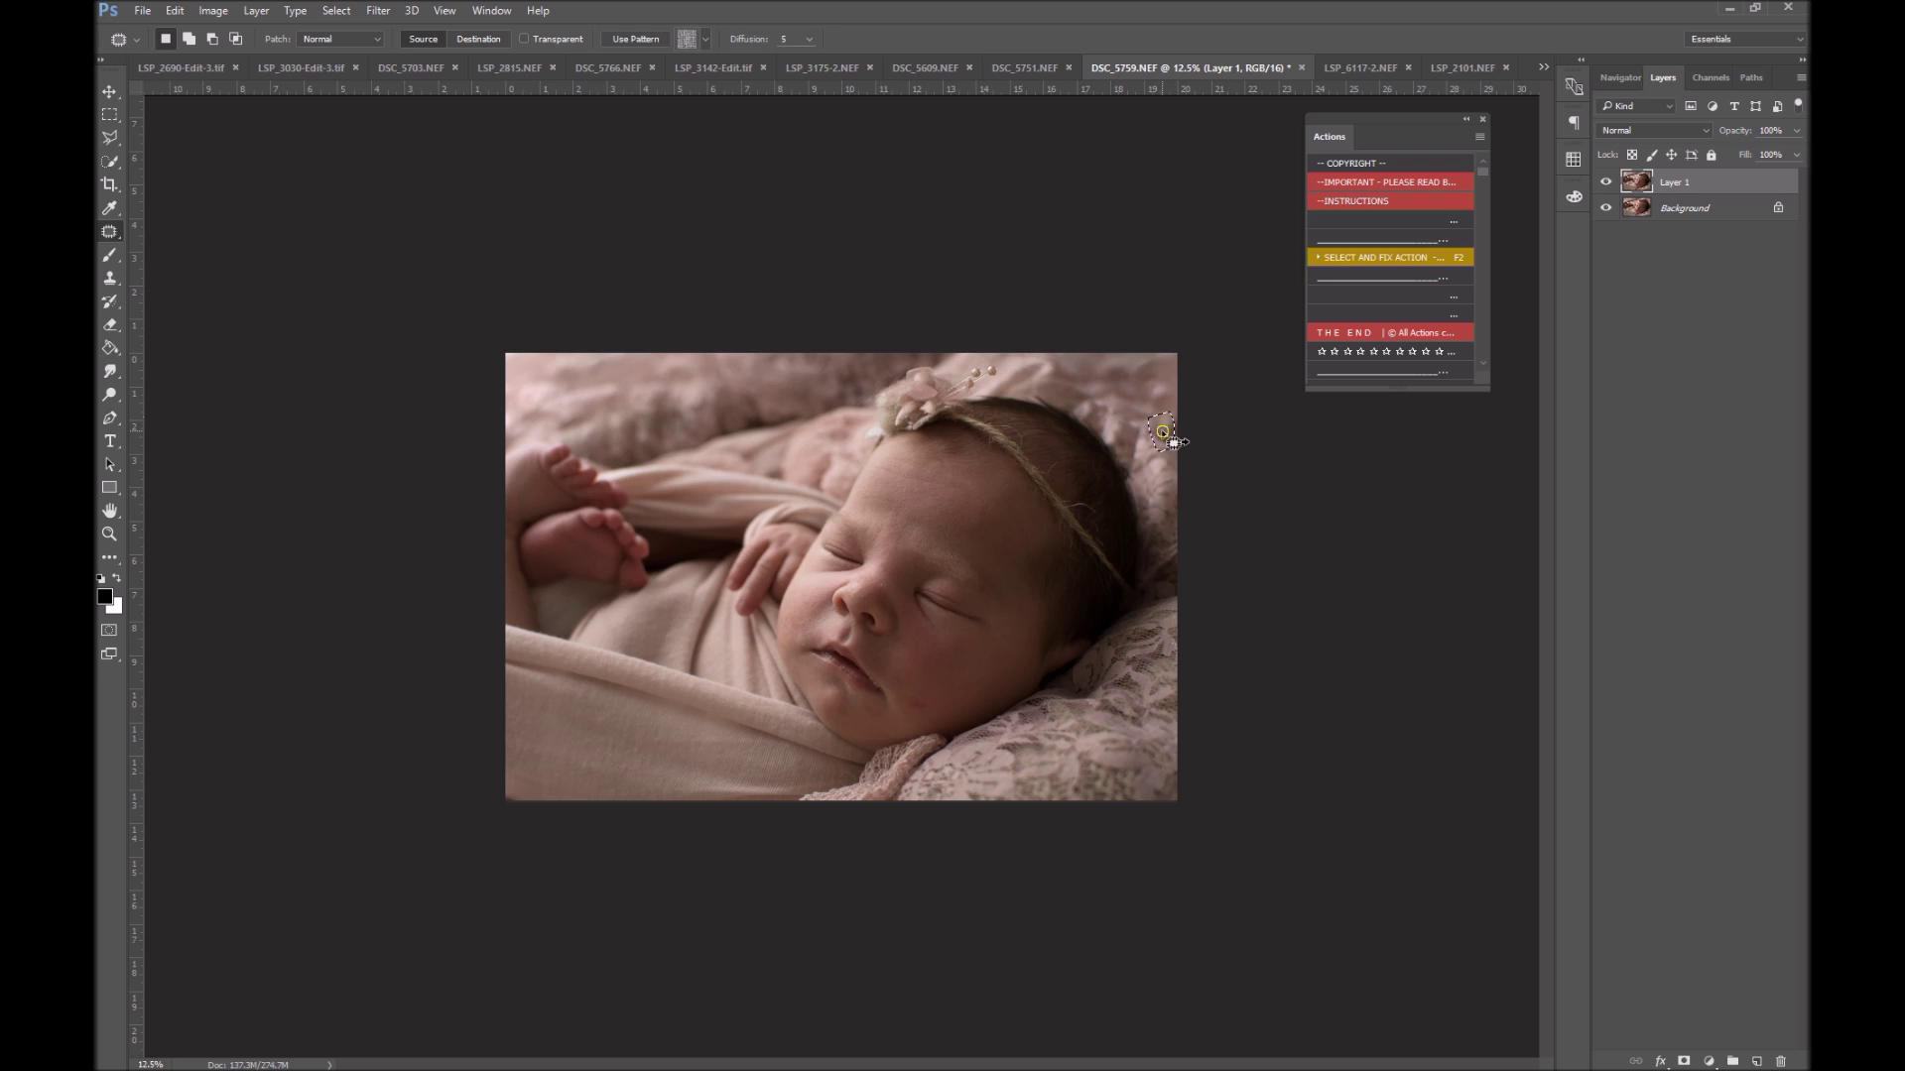
{"action": "mouse_move", "coordinate": [1151, 389]}
{"action": "left_mouse_down"}
{"action": "mouse_move", "coordinate": [1146, 410]}
{"action": "mouse_move", "coordinate": [1122, 382]}
{"action": "mouse_move", "coordinate": [1165, 417]}
{"action": "left_mouse_up"}
{"action": "left_click", "coordinate": [1190, 410]}
{"action": "left_click", "coordinate": [1607, 181]}
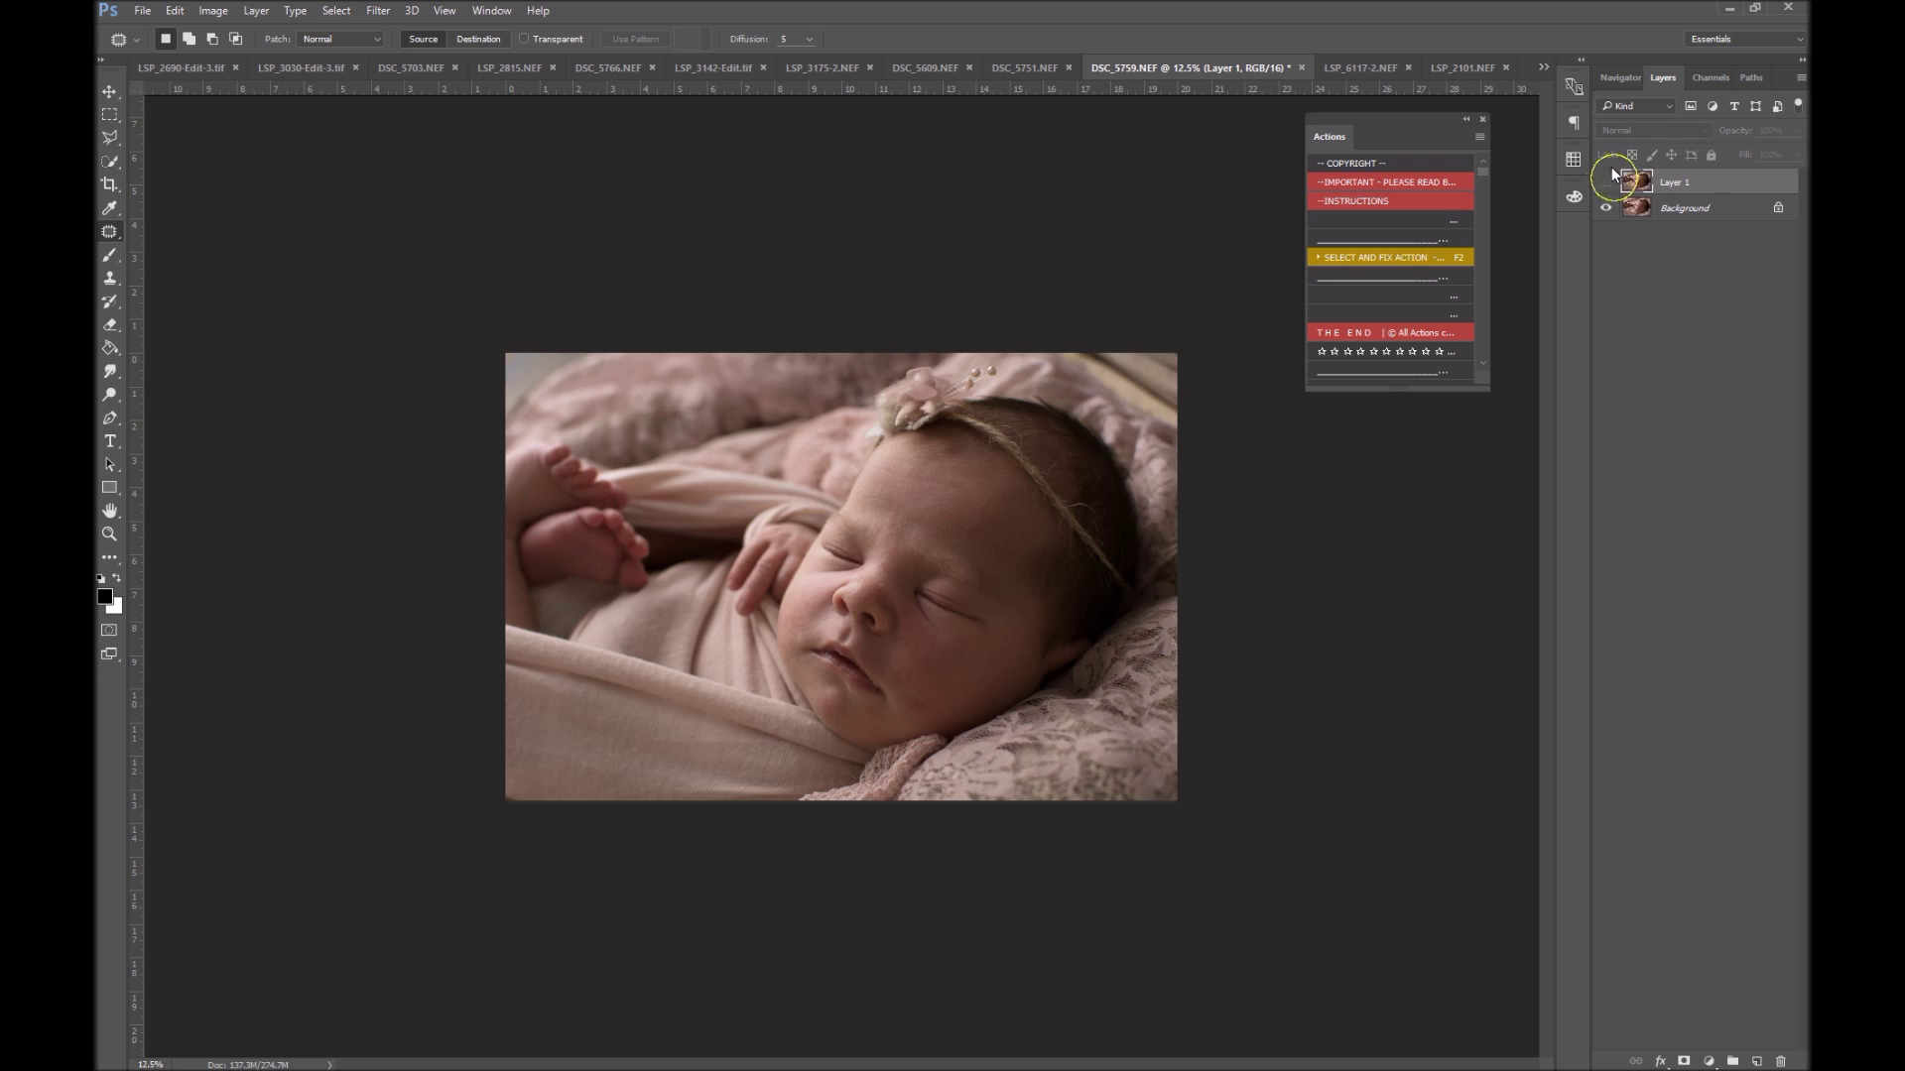
{"action": "left_click", "coordinate": [1607, 182]}
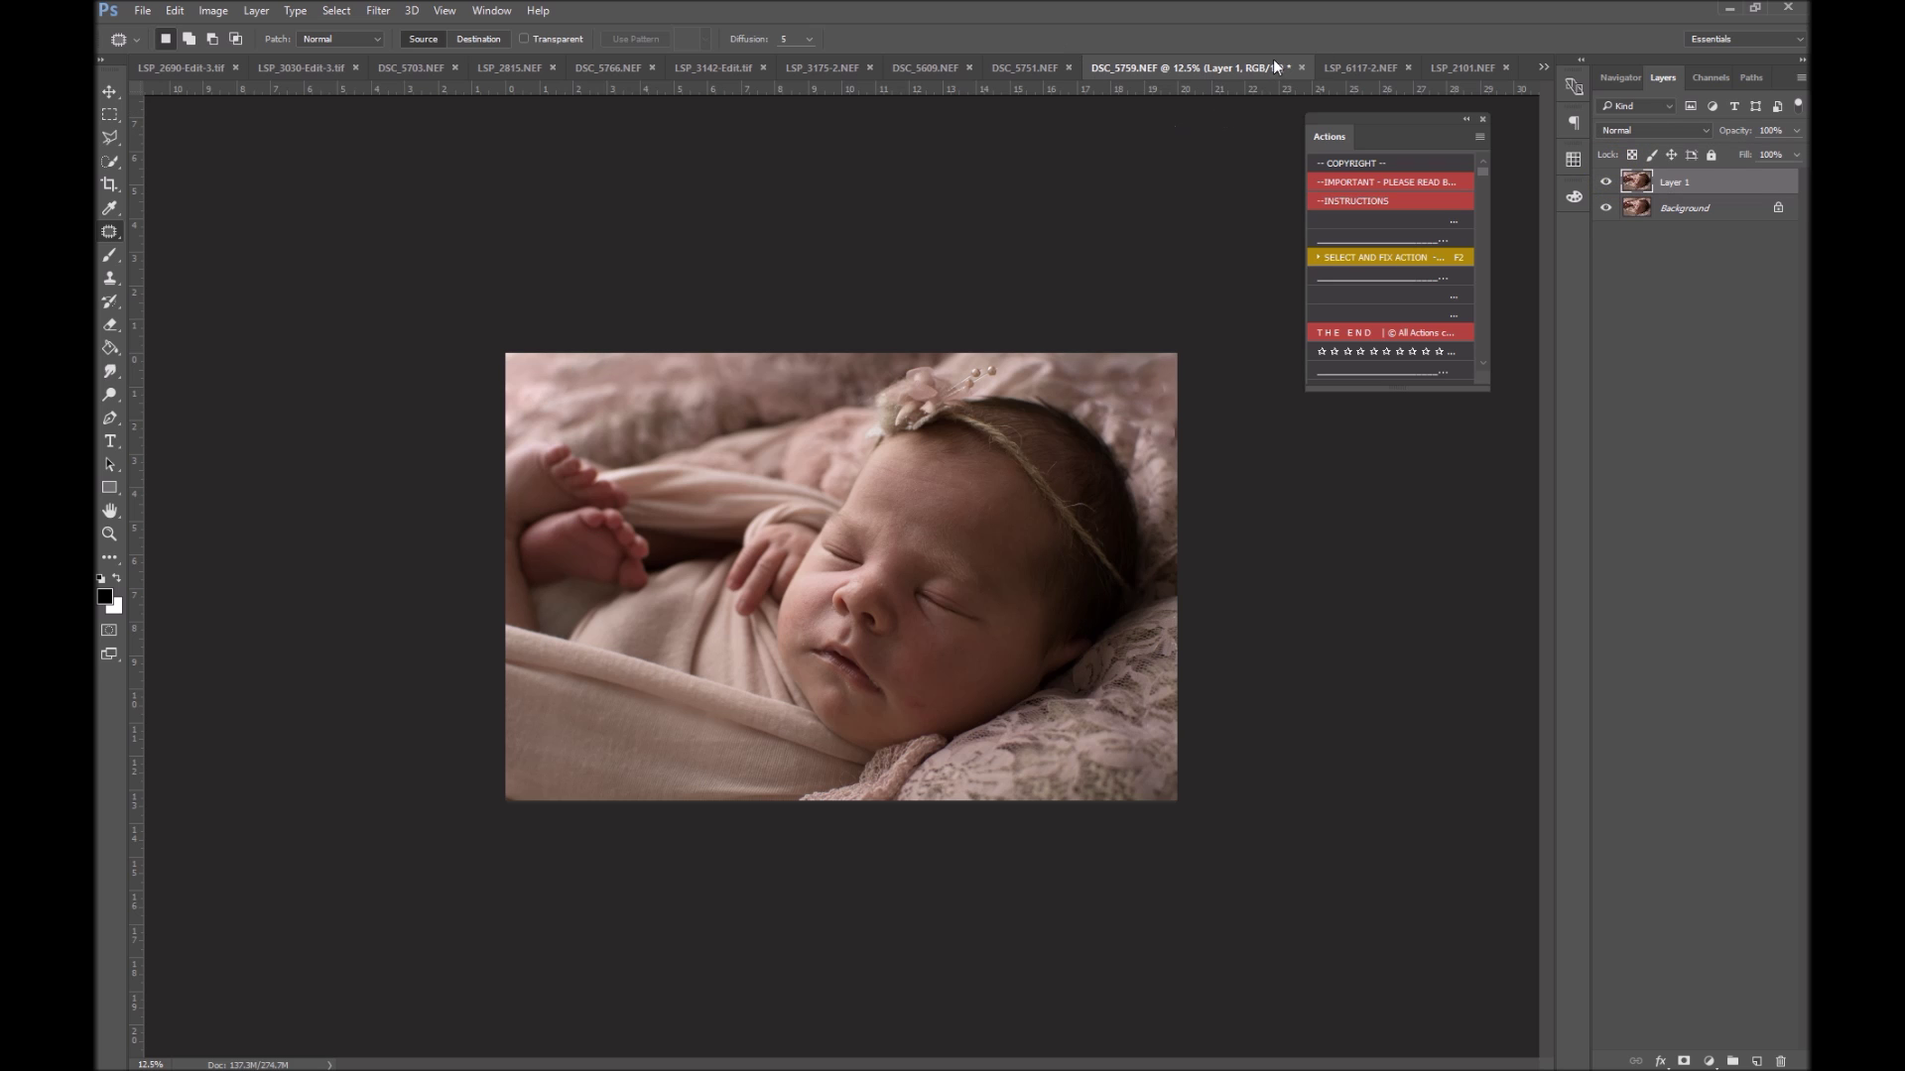
In LSP_6117-2.NEF, outline the three bright patches along the photo's top edge and refill them using the Select and Fix action
{"action": "left_click", "coordinate": [1357, 69]}
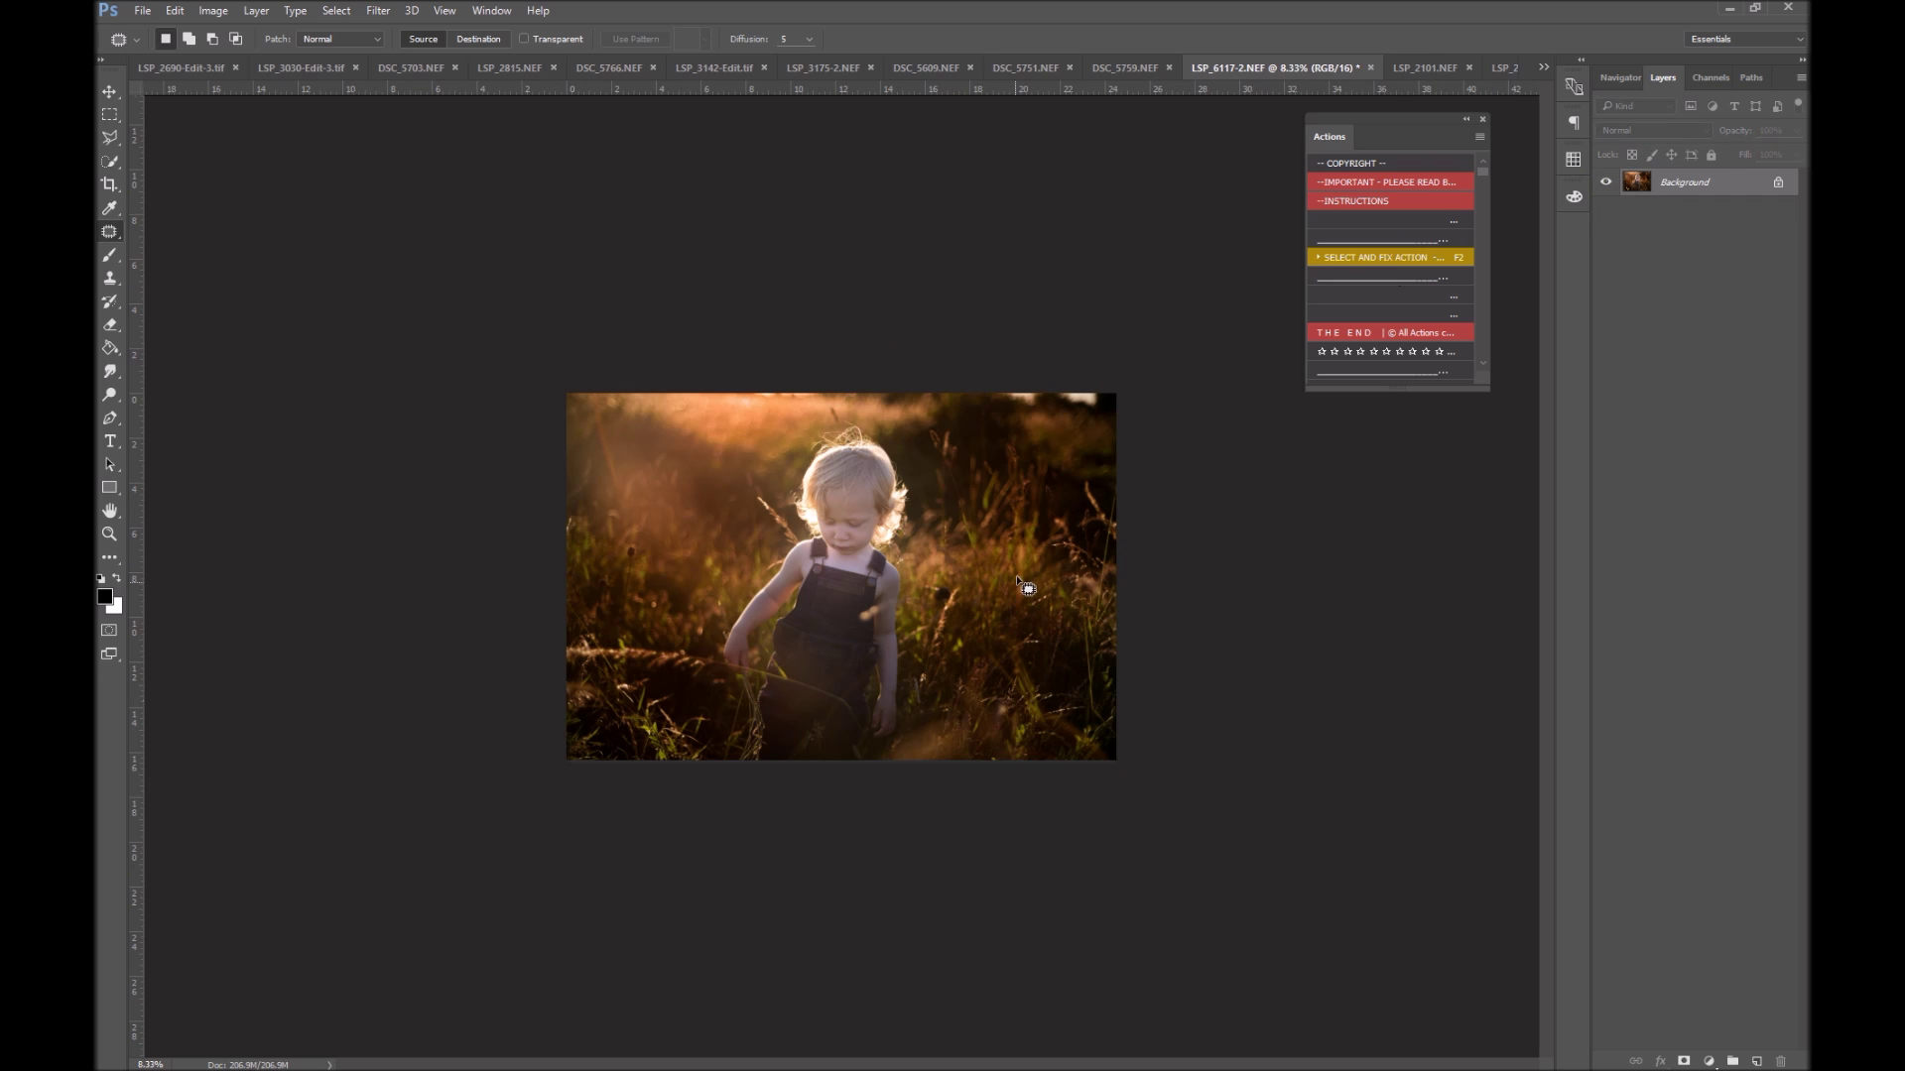
{"action": "key", "text": "ctrl+plus"}
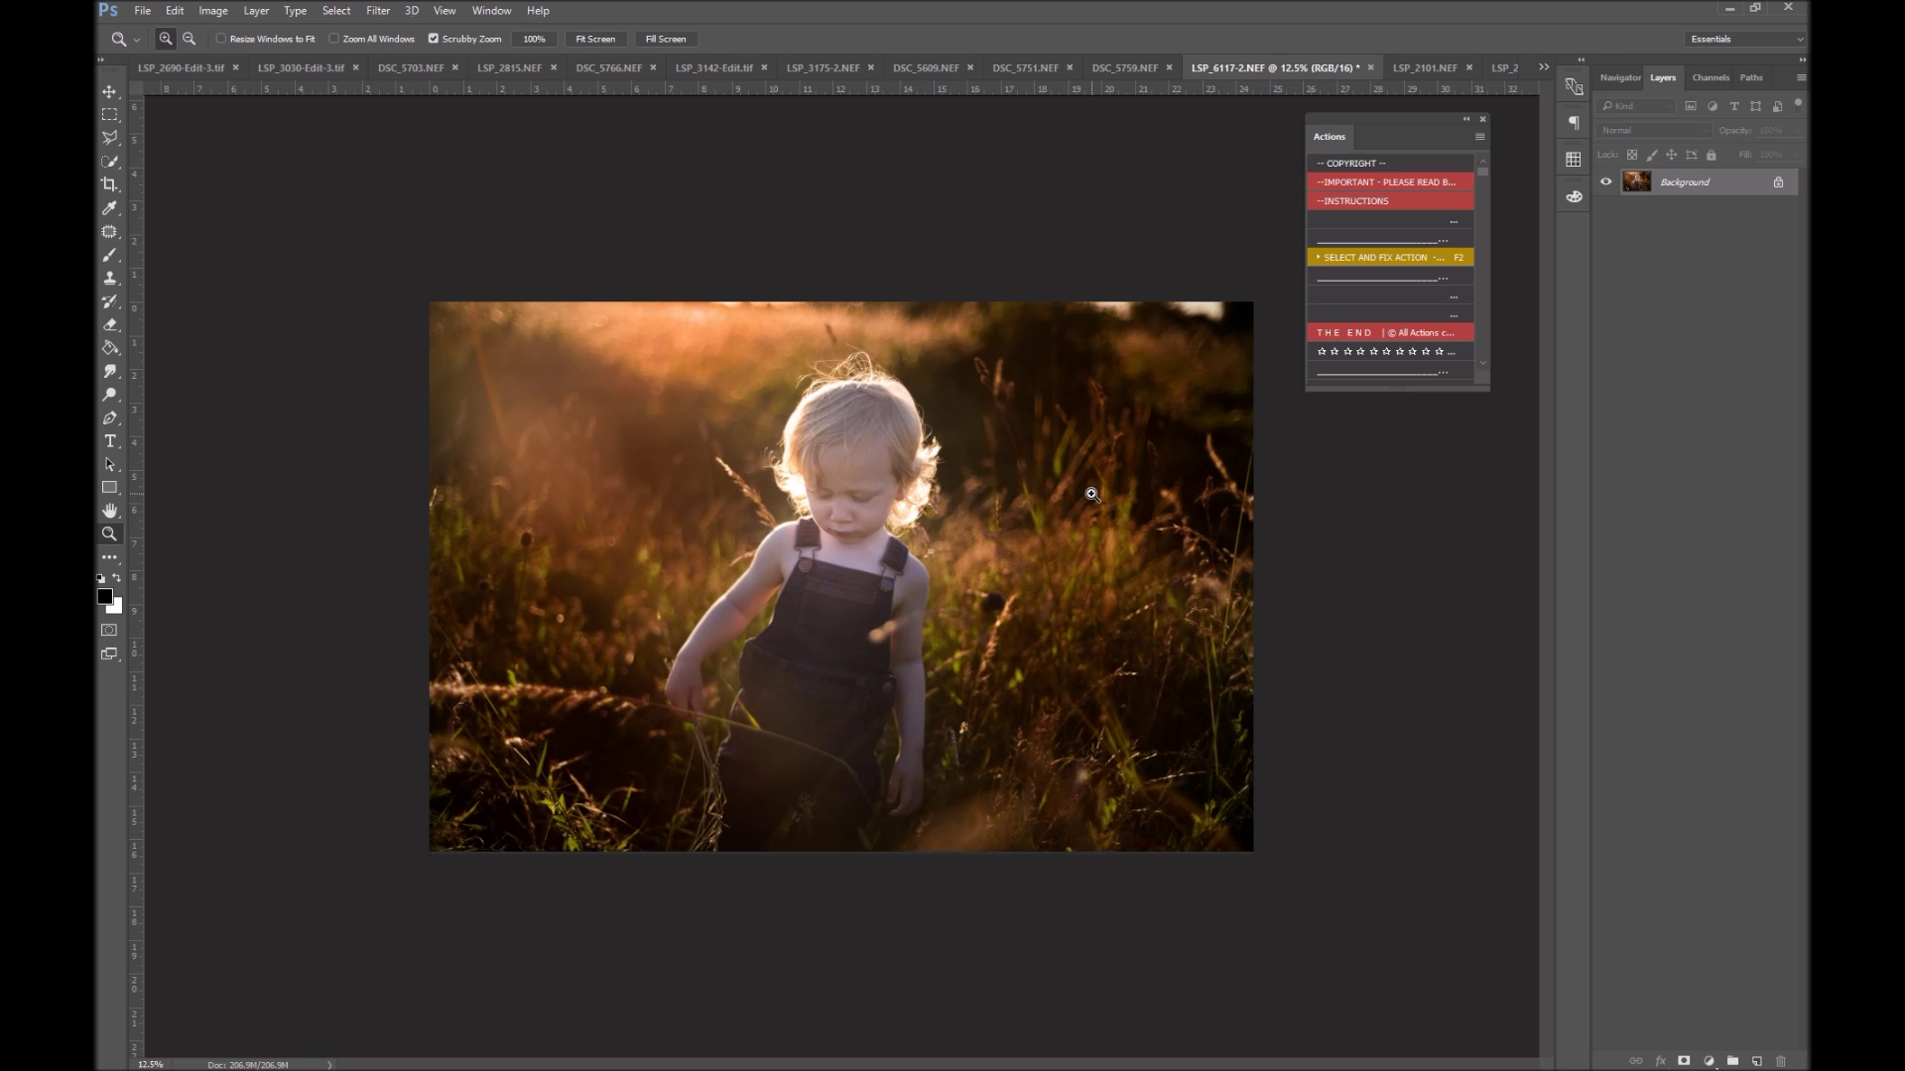
{"action": "mouse_move", "coordinate": [1242, 313]}
{"action": "left_mouse_down"}
{"action": "mouse_move", "coordinate": [1222, 327]}
{"action": "mouse_move", "coordinate": [1151, 304]}
{"action": "left_mouse_up"}
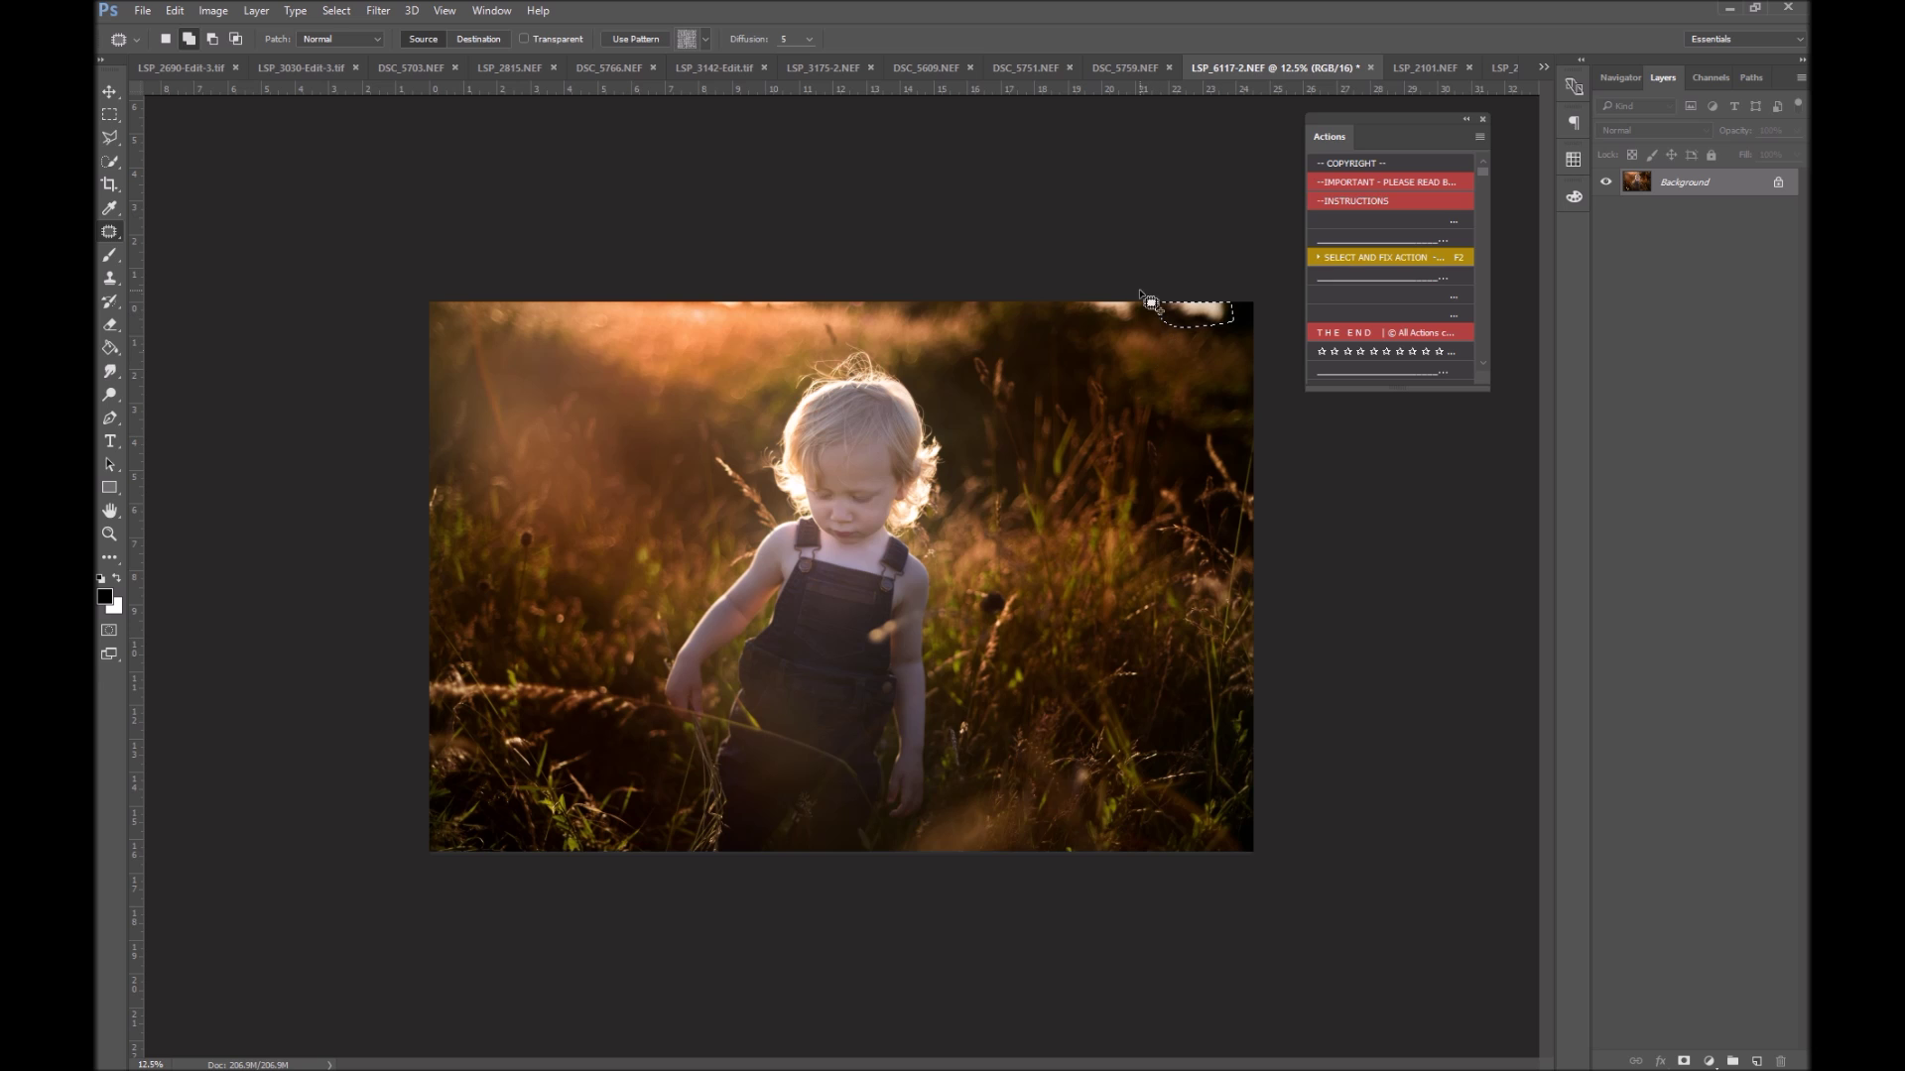
{"action": "left_click_drag", "start_coordinate": [1139, 303], "coordinate": [1091, 297]}
{"action": "left_click_drag", "start_coordinate": [781, 303], "coordinate": [676, 301]}
{"action": "key", "text": "F2"}
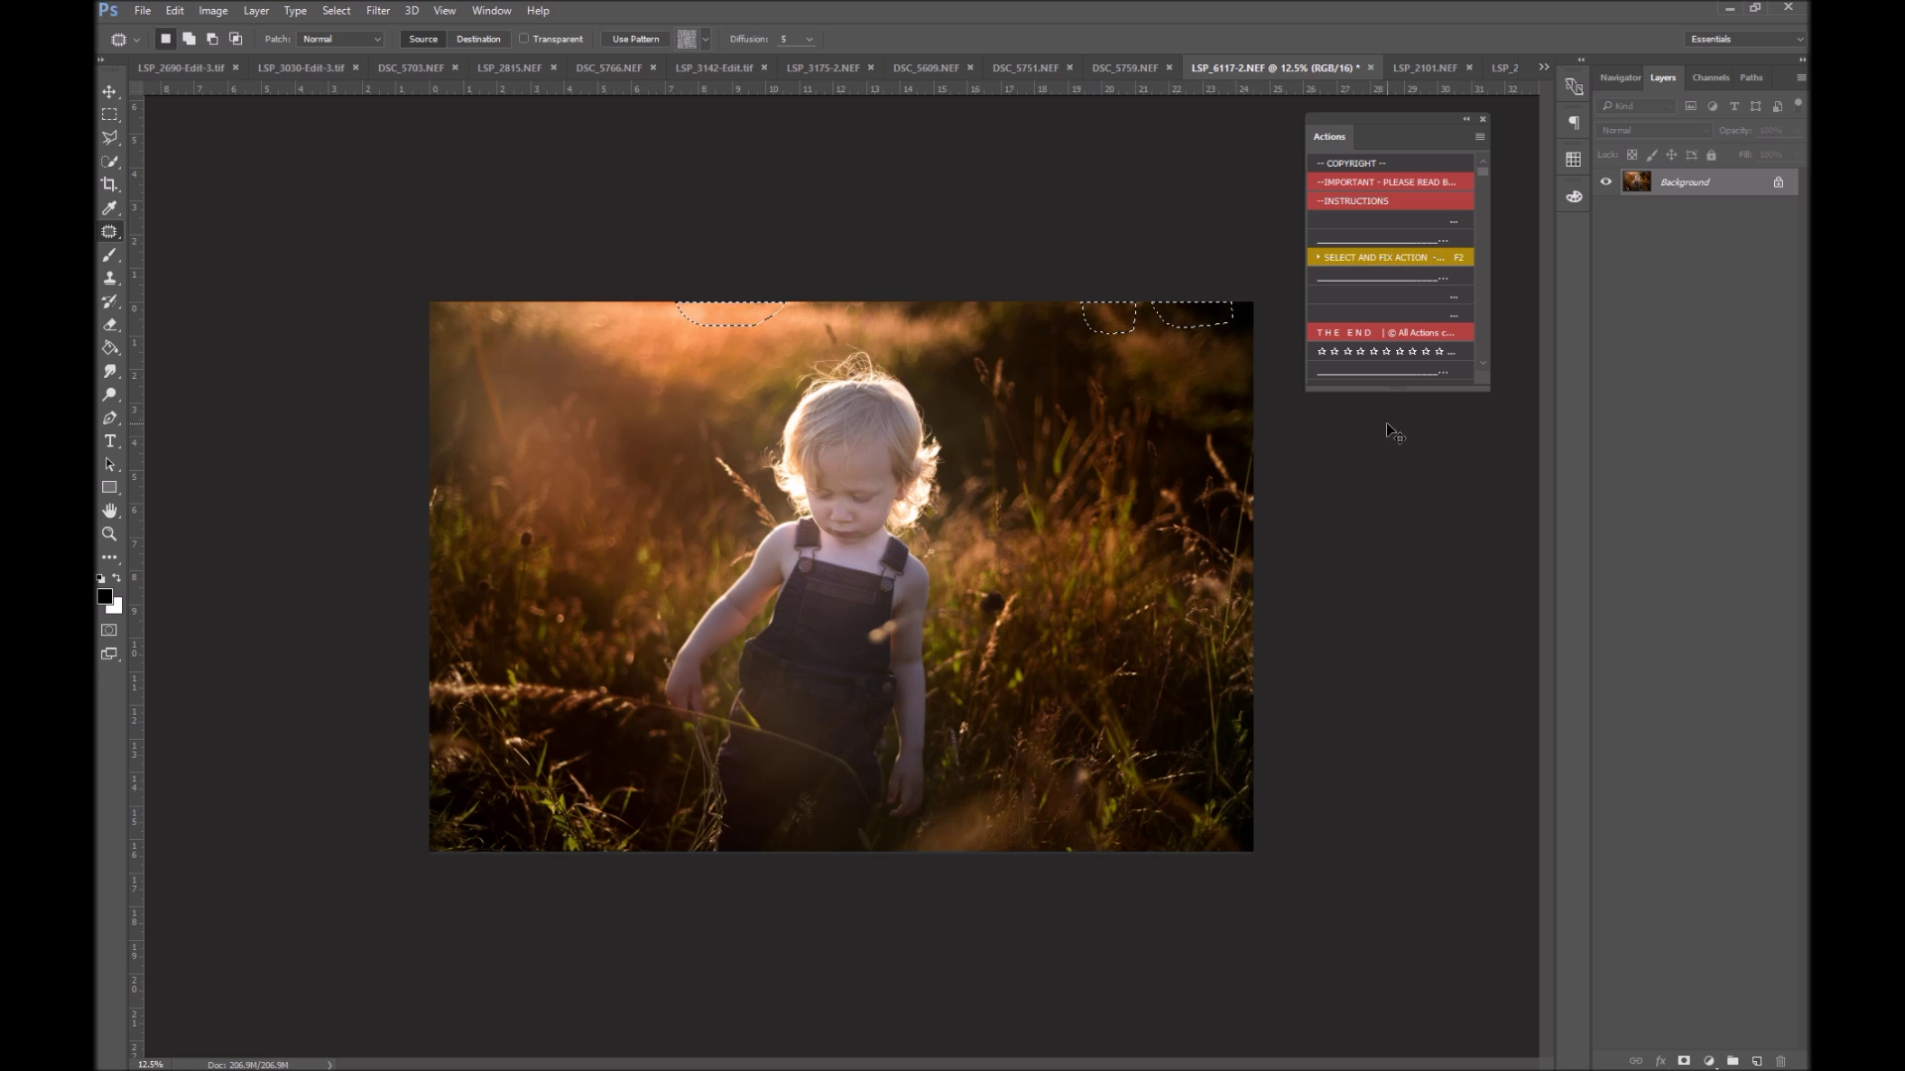
In LSP_2101.NEF, duplicate the background layer, outline the sky along the treetops, and replace it with foliage using Select and Fix
{"action": "left_click", "coordinate": [1410, 65]}
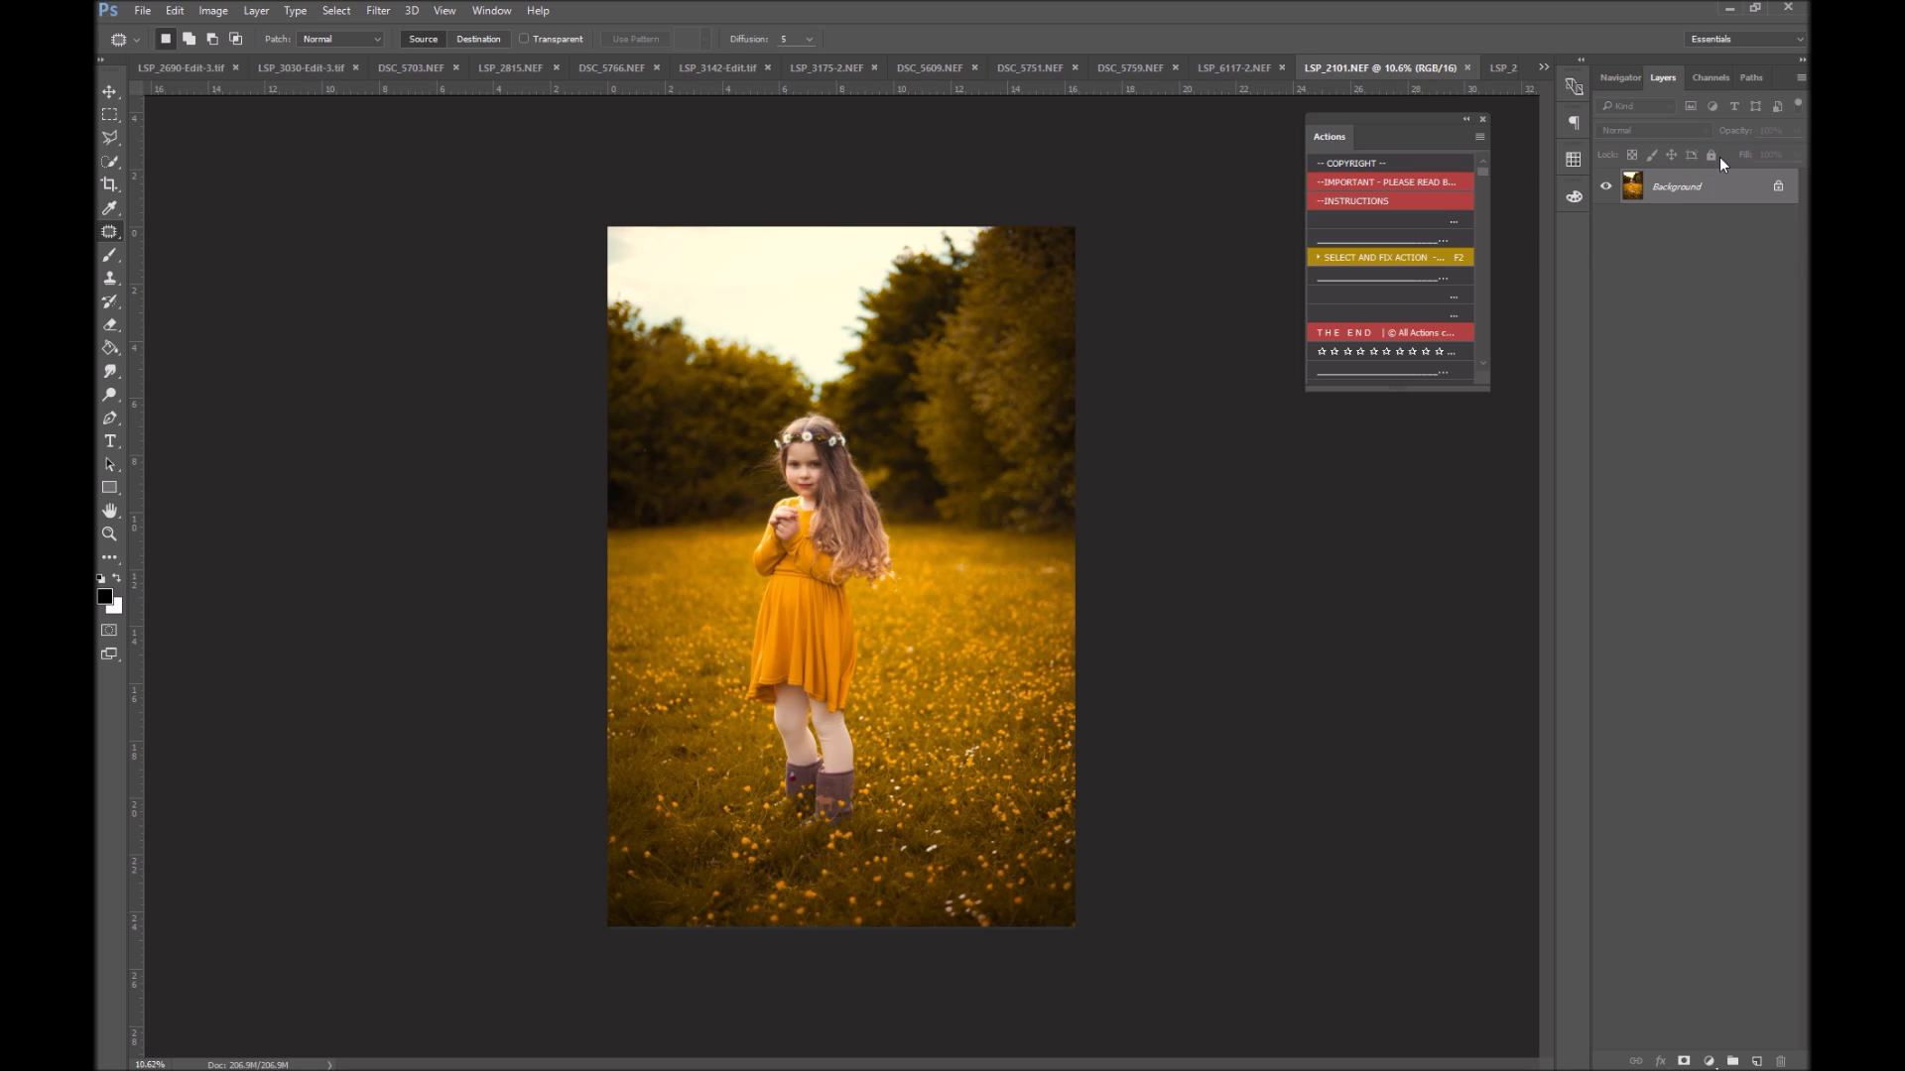
{"action": "key", "text": "ctrl+j"}
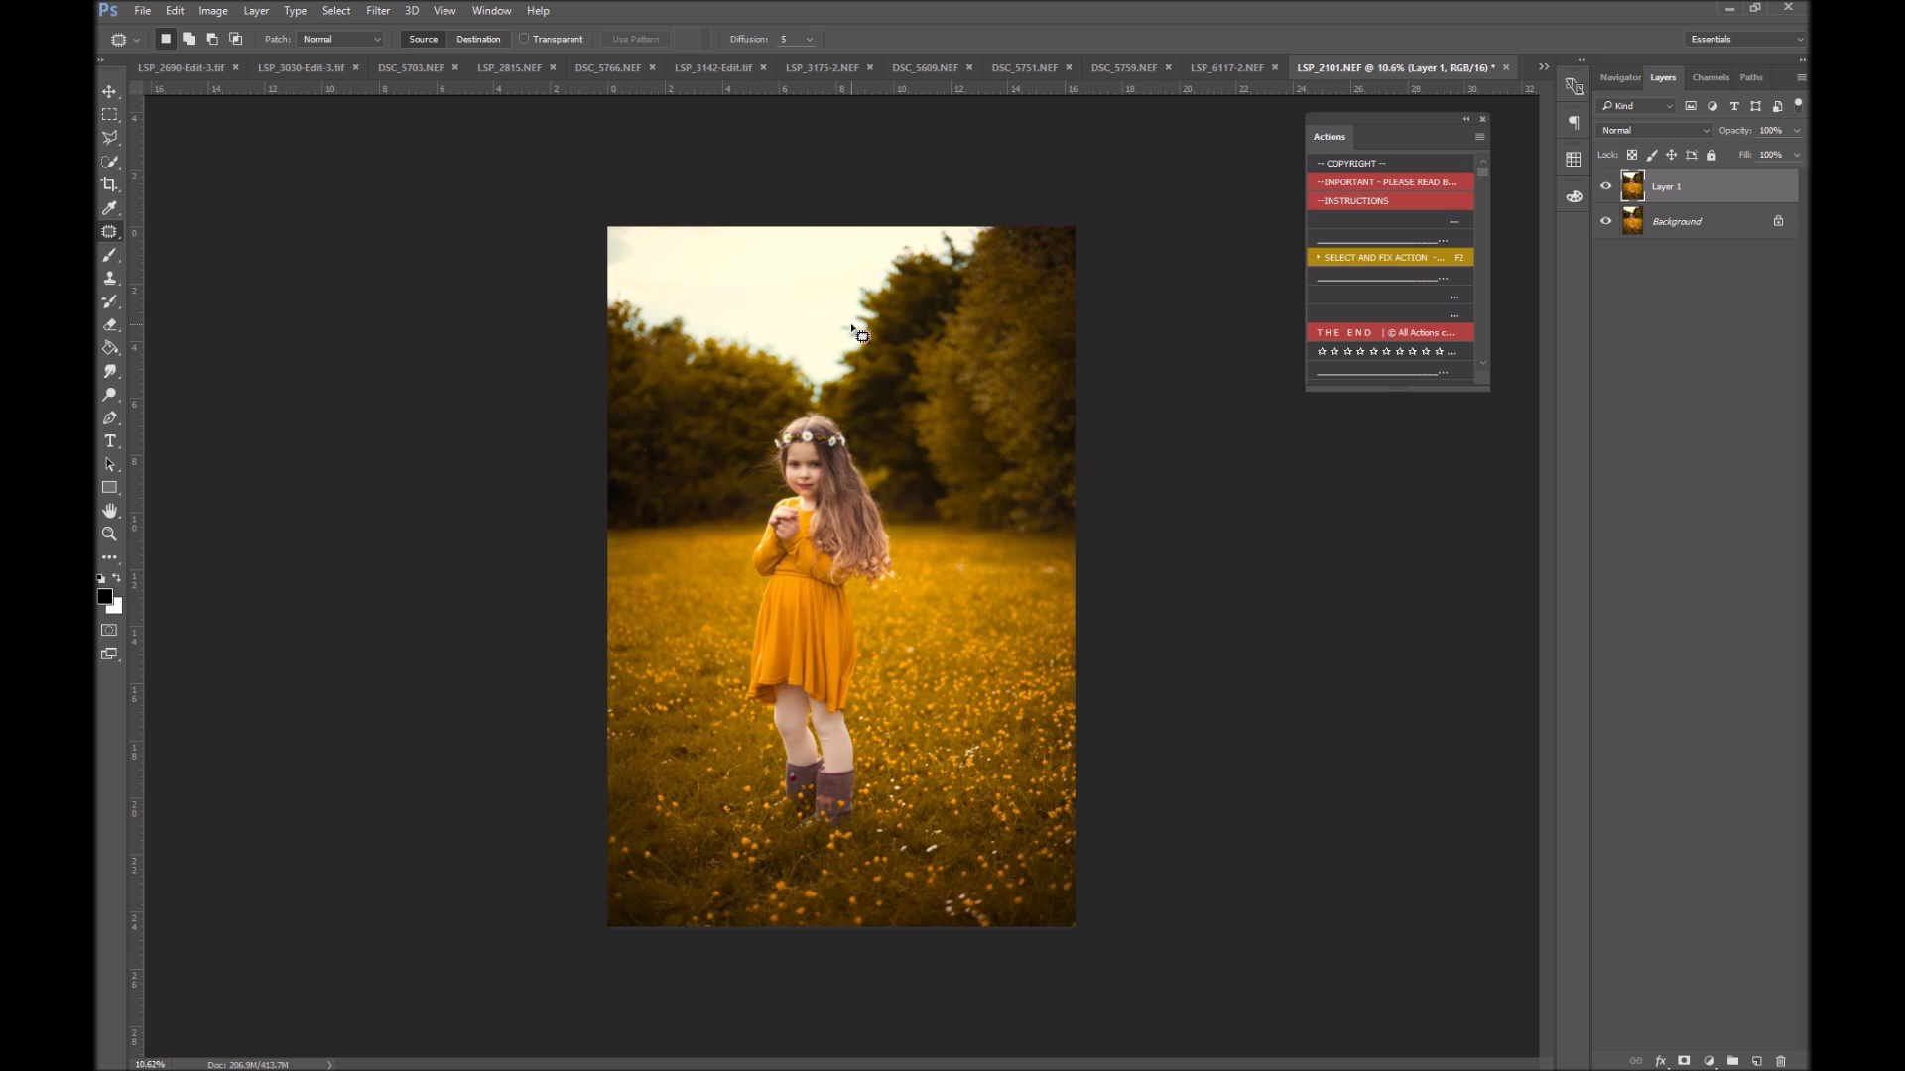
{"action": "key", "text": "ctrl+plus"}
{"action": "key", "text": "ctrl+plus"}
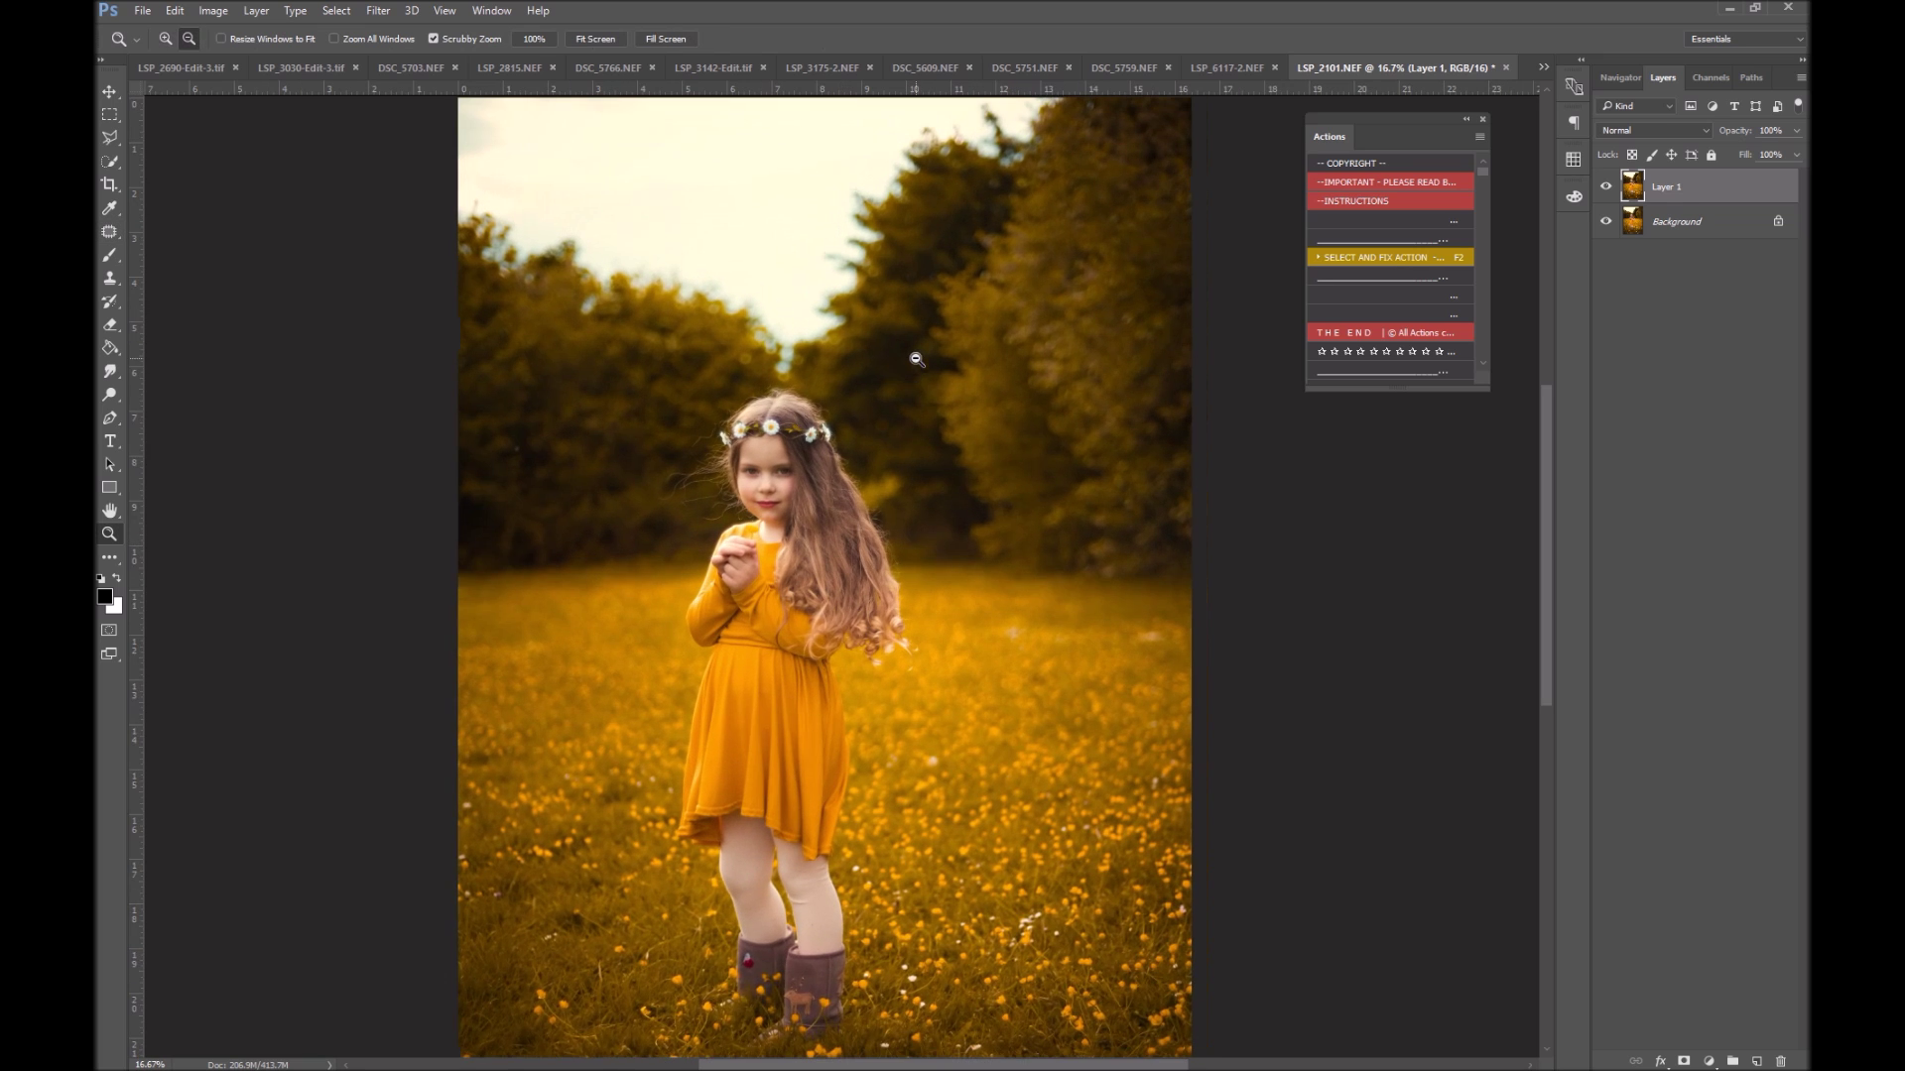
{"action": "scroll", "coordinate": [1121, 355], "scroll_direction": "up", "scroll_amount": 1}
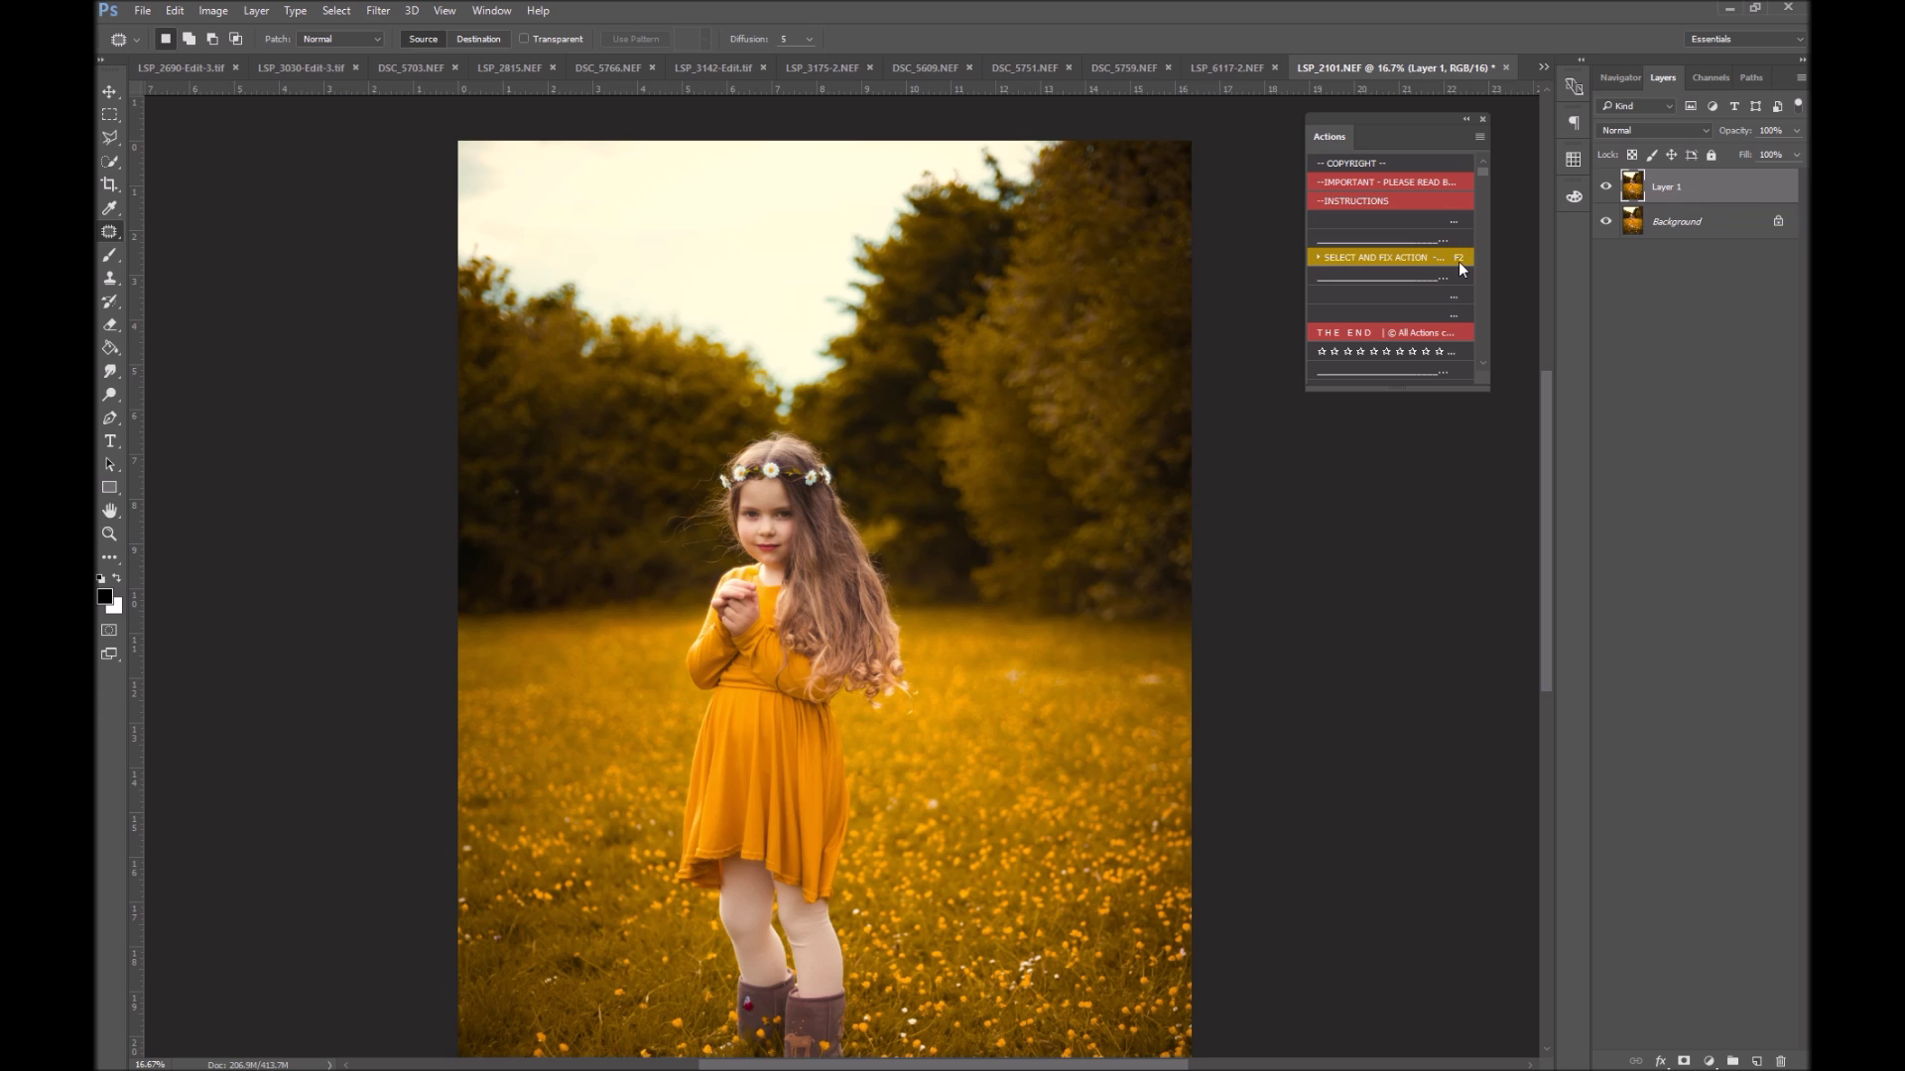
{"action": "left_click", "coordinate": [1467, 119]}
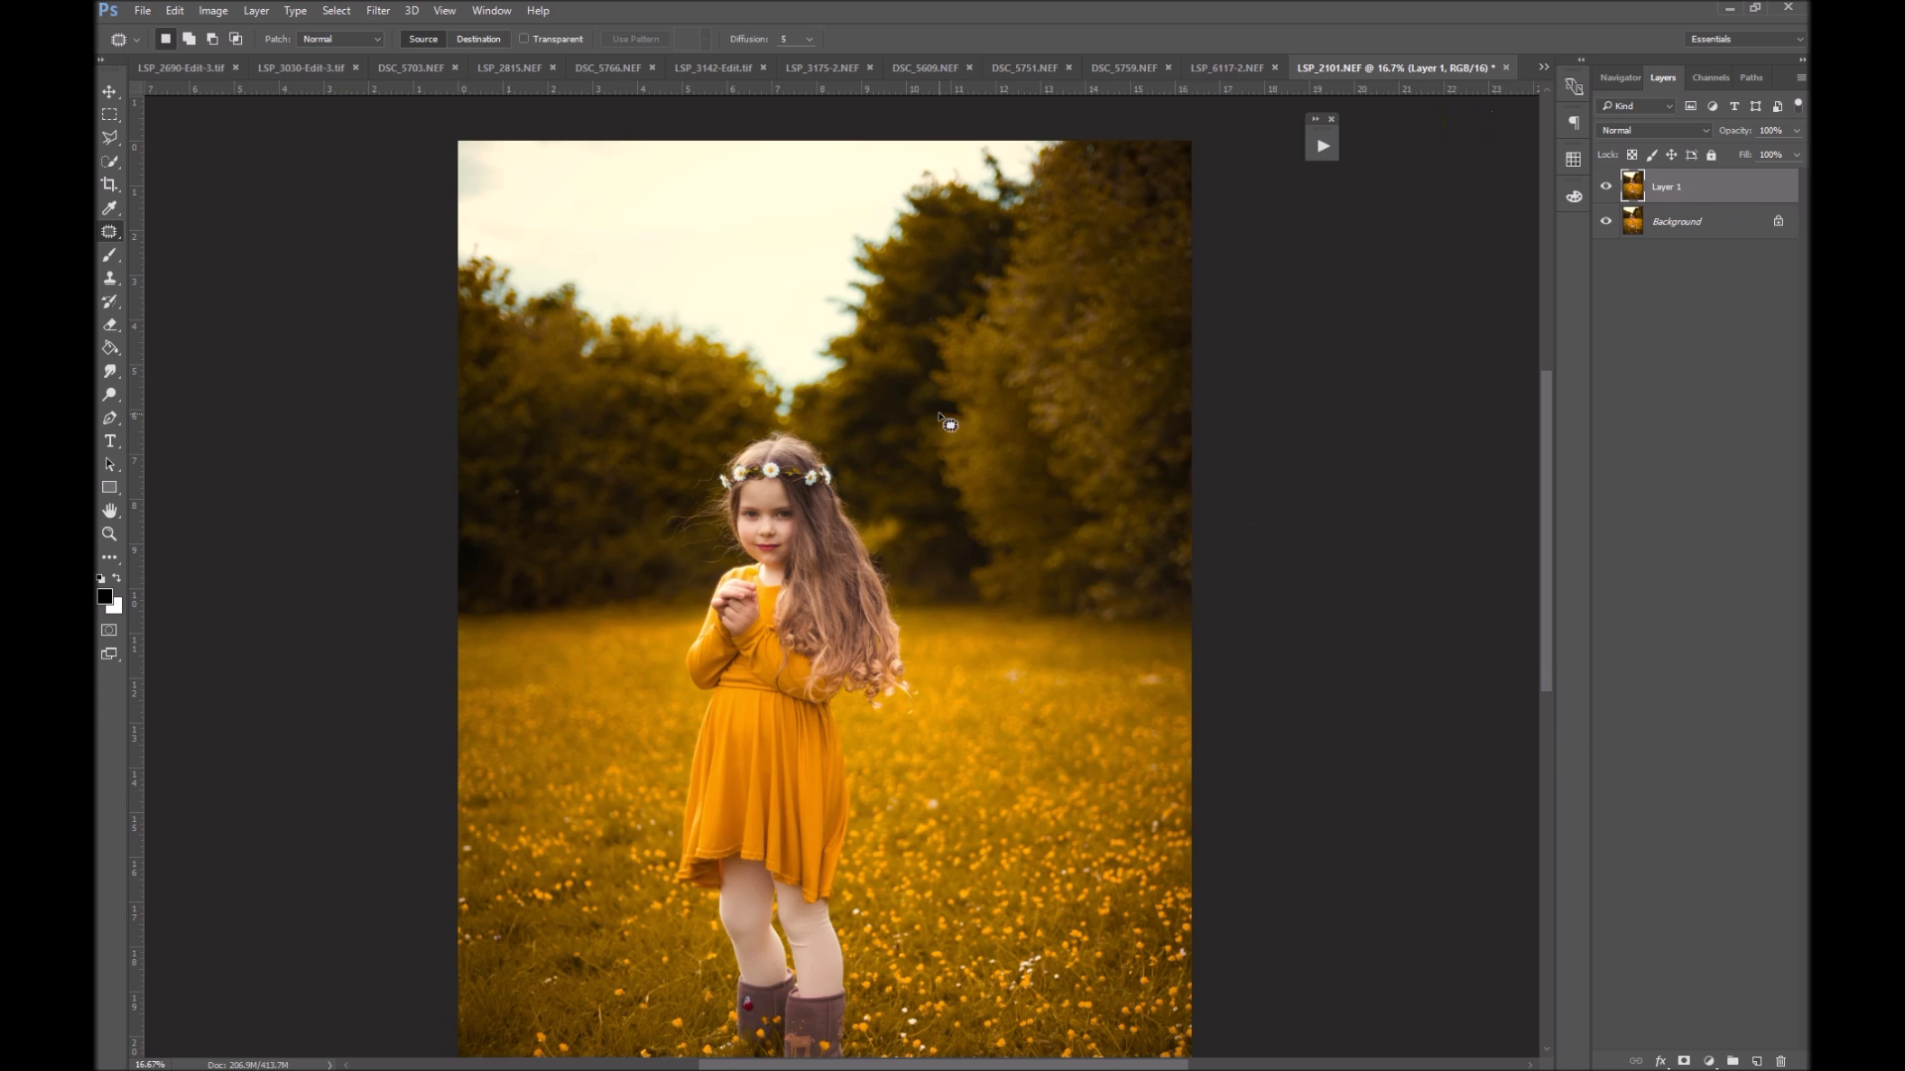
{"action": "mouse_move", "coordinate": [1066, 156]}
{"action": "left_mouse_down"}
{"action": "mouse_move", "coordinate": [1024, 218]}
{"action": "mouse_move", "coordinate": [950, 200]}
{"action": "mouse_move", "coordinate": [930, 214]}
{"action": "mouse_move", "coordinate": [885, 261]}
{"action": "mouse_move", "coordinate": [869, 341]}
{"action": "left_mouse_up"}
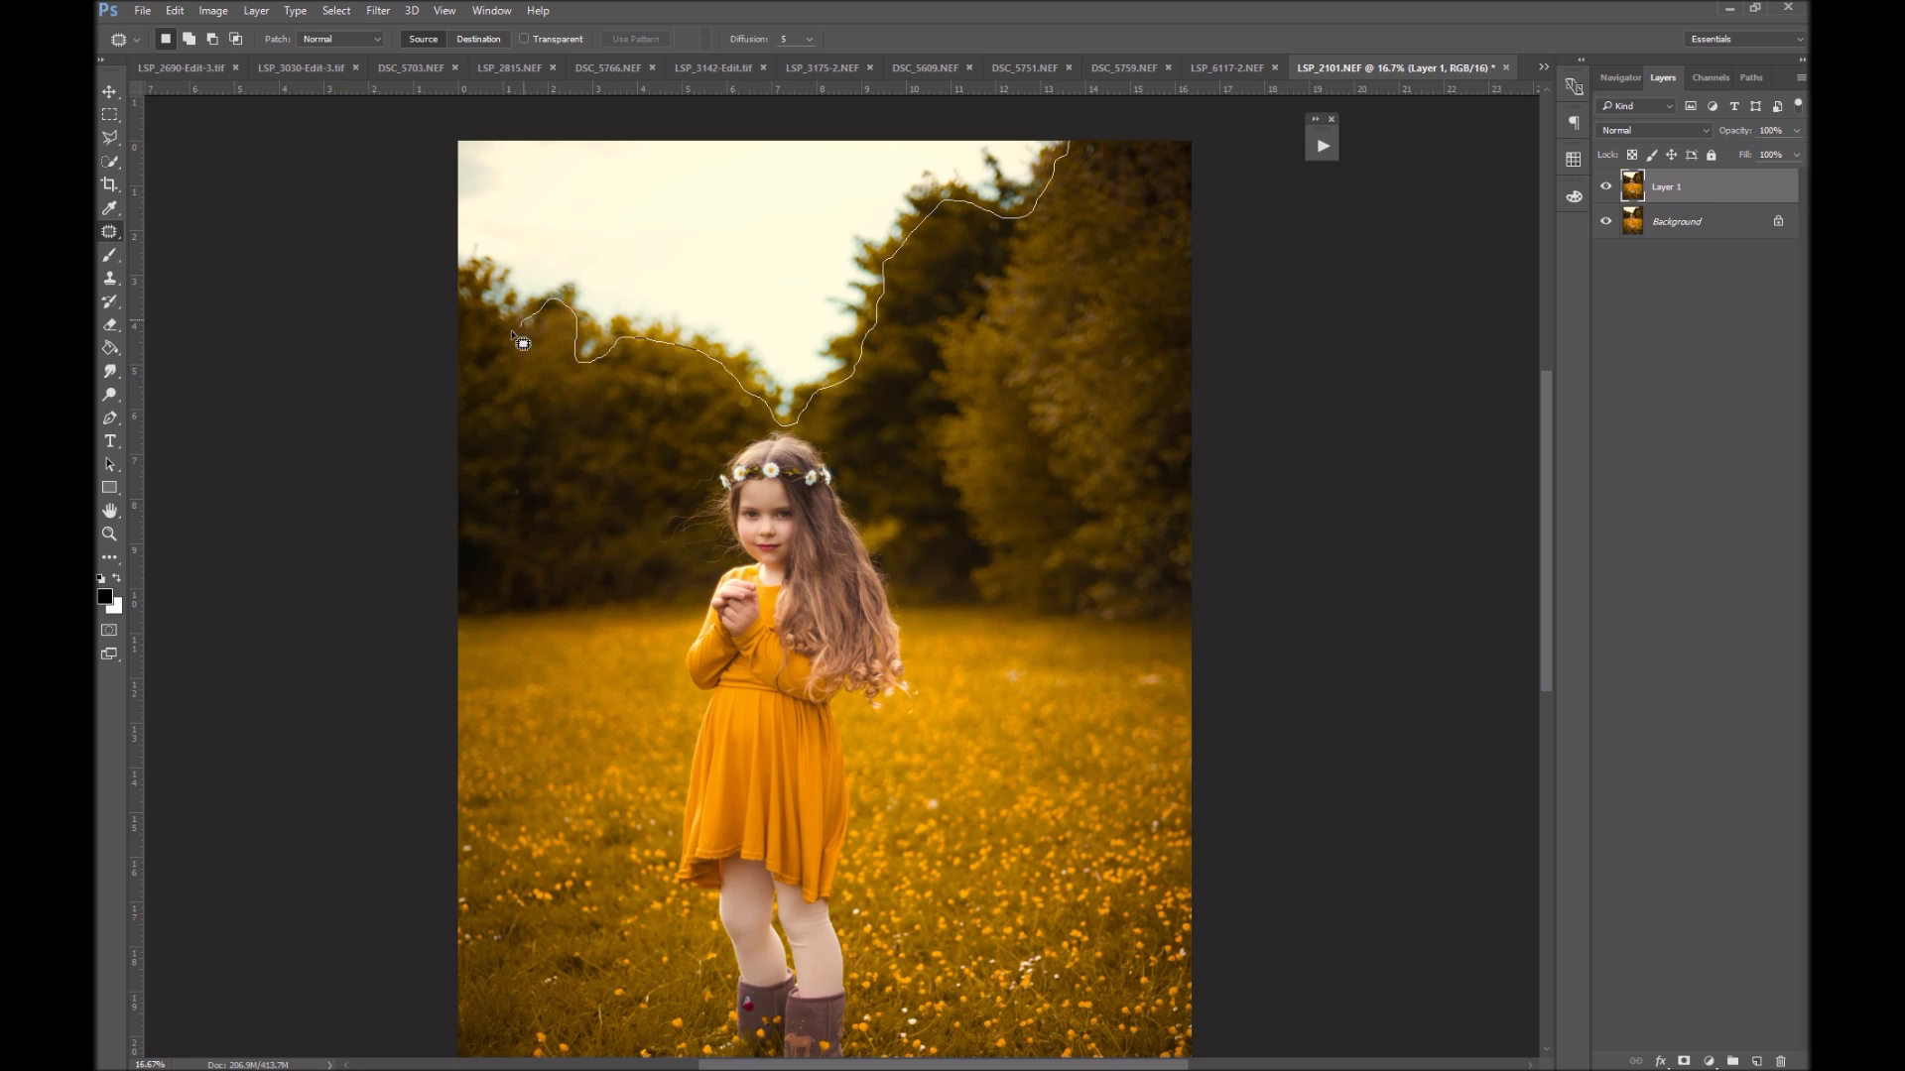
{"action": "mouse_move", "coordinate": [457, 282]}
{"action": "left_mouse_down"}
{"action": "mouse_move", "coordinate": [448, 157]}
{"action": "mouse_move", "coordinate": [492, 82]}
{"action": "mouse_move", "coordinate": [1071, 102]}
{"action": "left_mouse_up"}
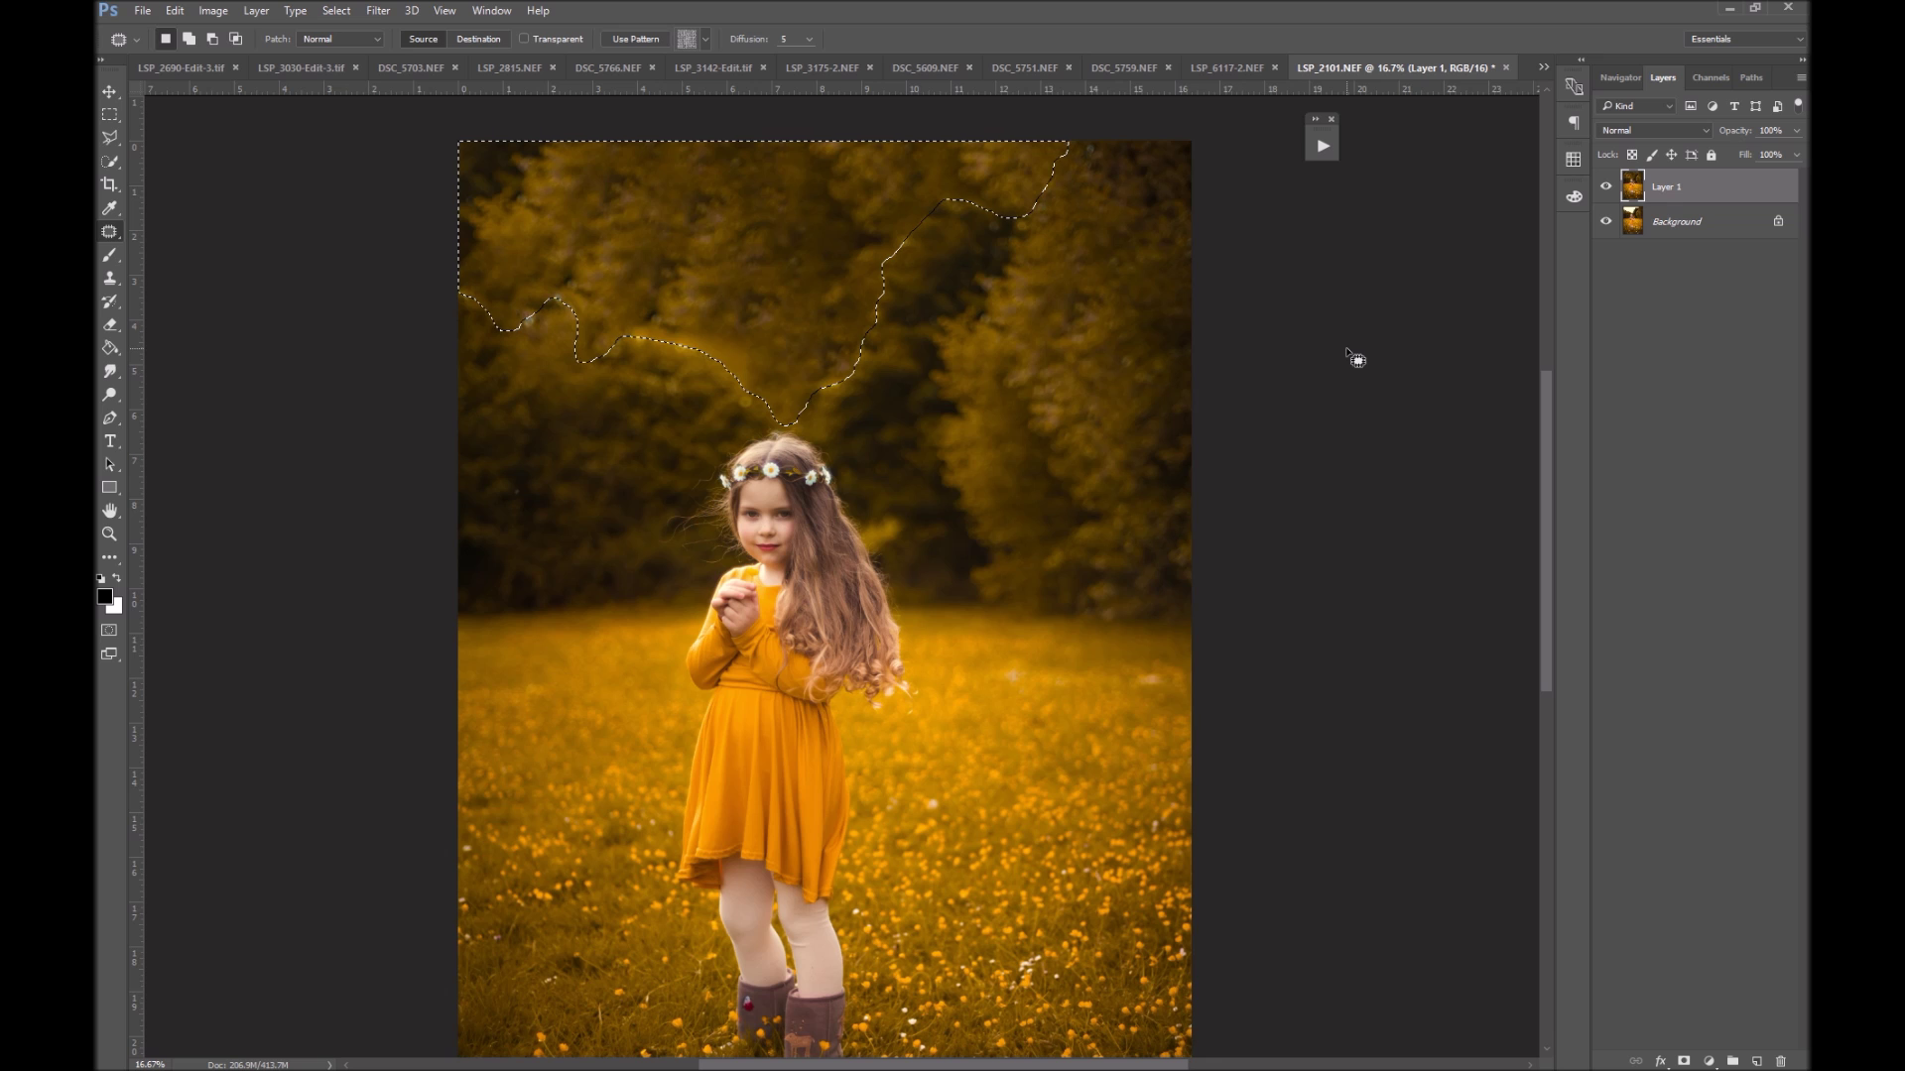
Patch the uneven foliage near the photo's left edge, clear the selection, and compare the retouched layer with the original
{"action": "key", "text": "z"}
{"action": "left_click", "coordinate": [925, 529], "text": "alt"}
{"action": "left_click", "coordinate": [925, 532], "text": "alt"}
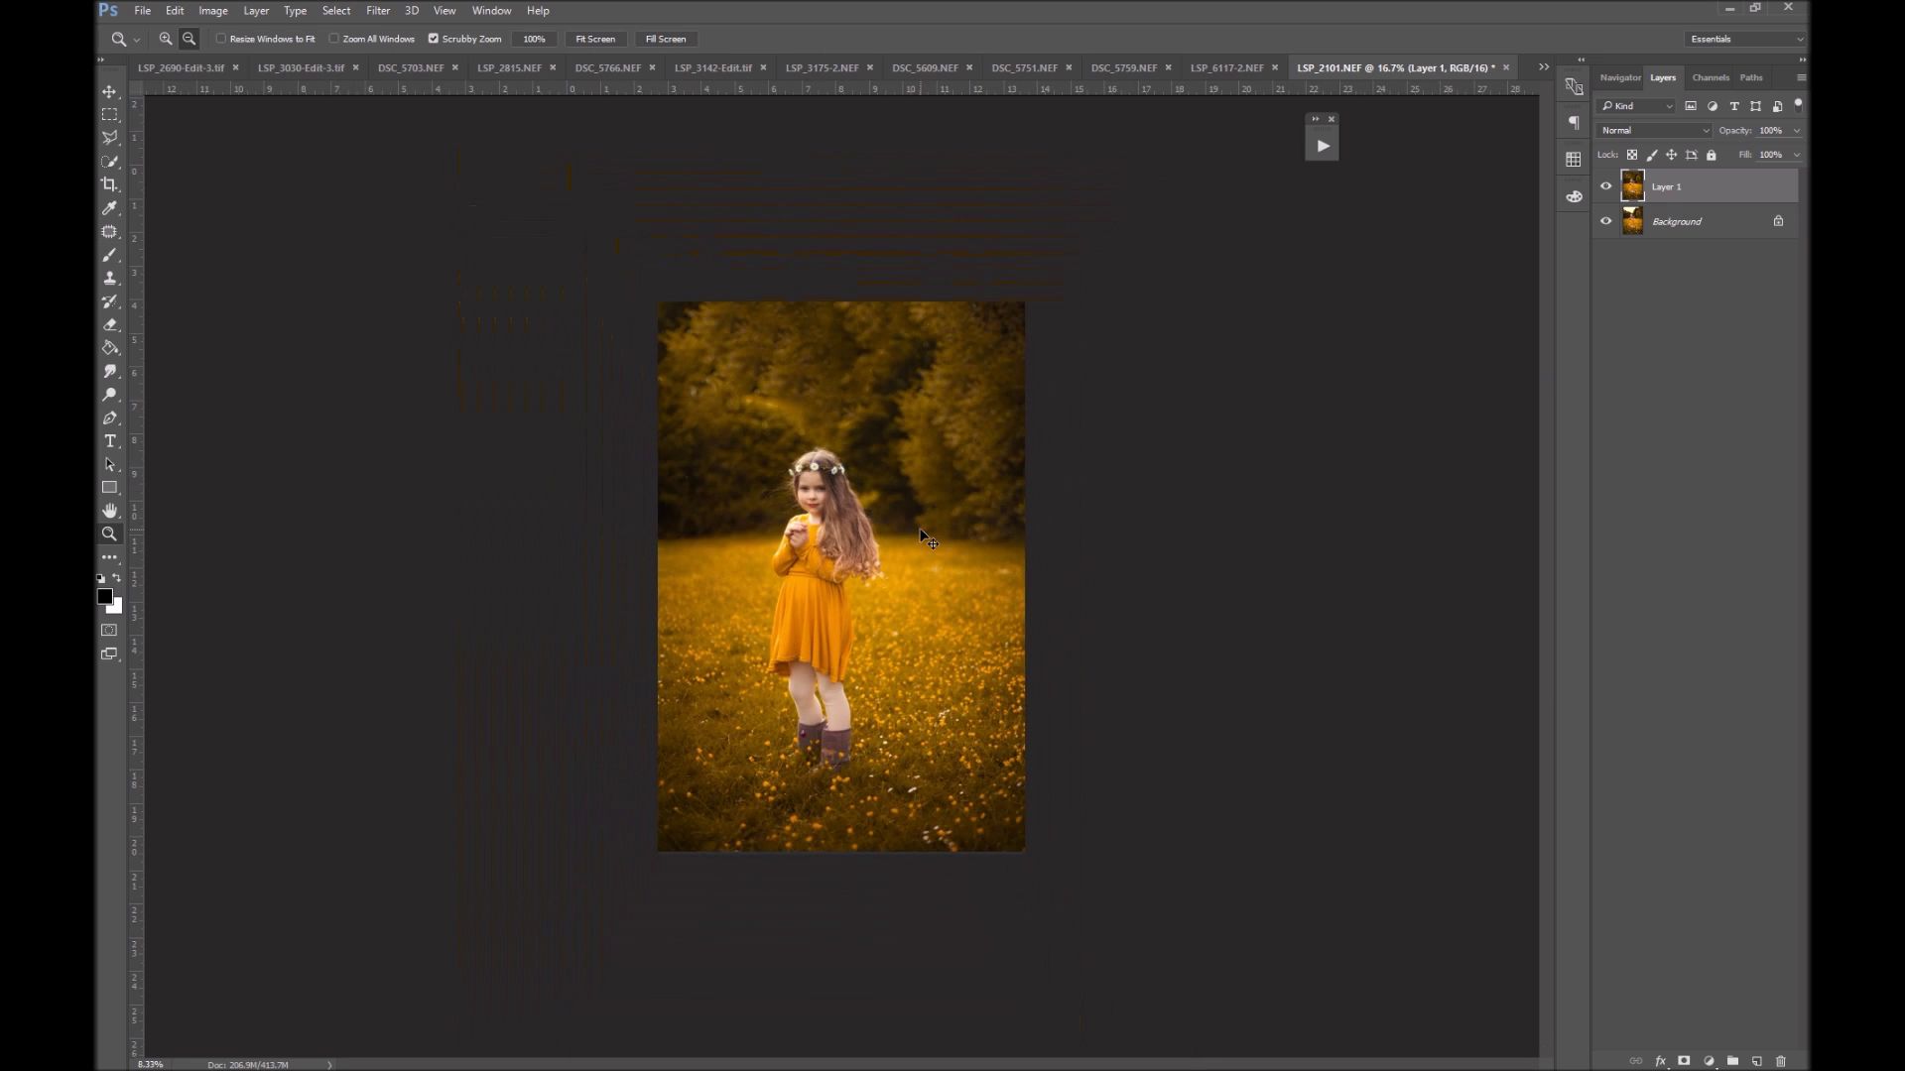
{"action": "left_click", "coordinate": [897, 487], "text": "alt"}
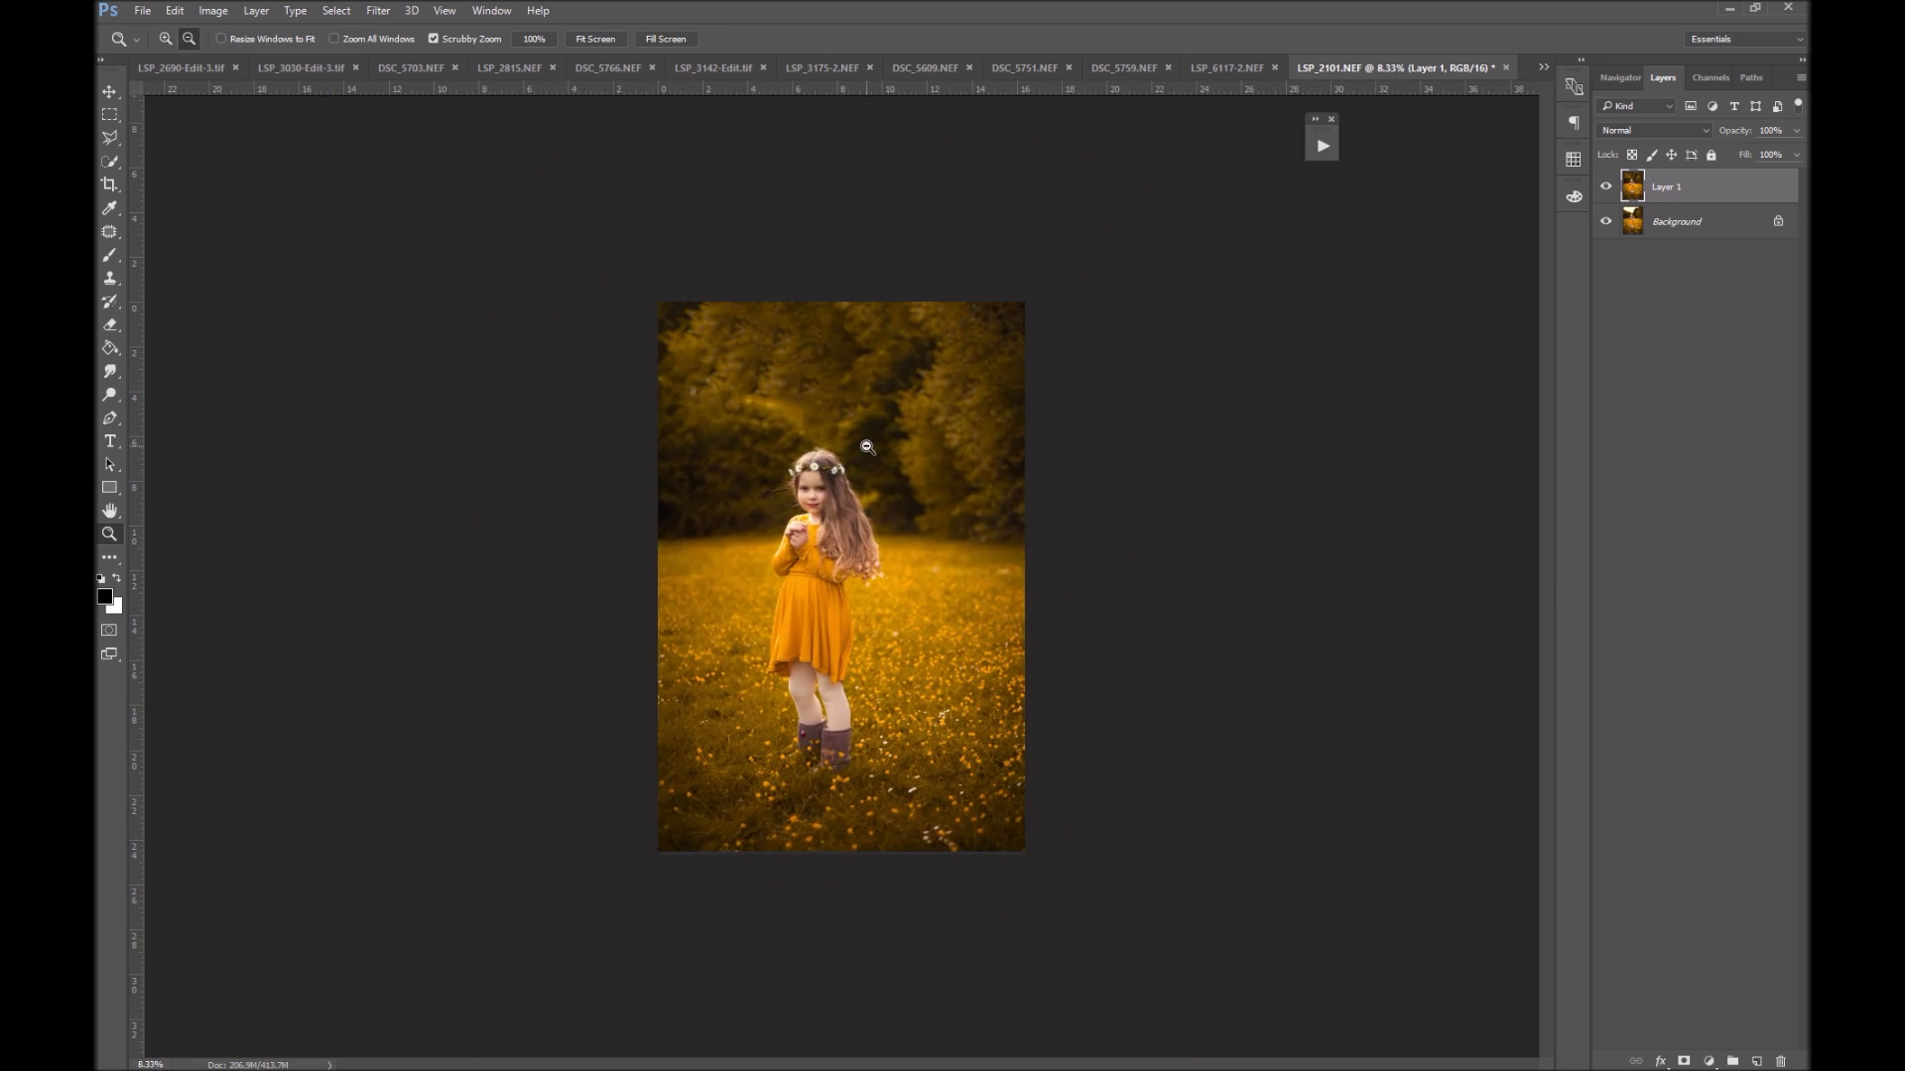
{"action": "key", "text": "j"}
{"action": "mouse_move", "coordinate": [793, 392]}
{"action": "left_mouse_down"}
{"action": "mouse_move", "coordinate": [756, 436]}
{"action": "mouse_move", "coordinate": [828, 409]}
{"action": "mouse_move", "coordinate": [753, 369]}
{"action": "mouse_move", "coordinate": [703, 403]}
{"action": "mouse_move", "coordinate": [767, 429]}
{"action": "mouse_move", "coordinate": [667, 370]}
{"action": "left_mouse_up"}
{"action": "left_click_drag", "start_coordinate": [685, 382], "coordinate": [744, 398]}
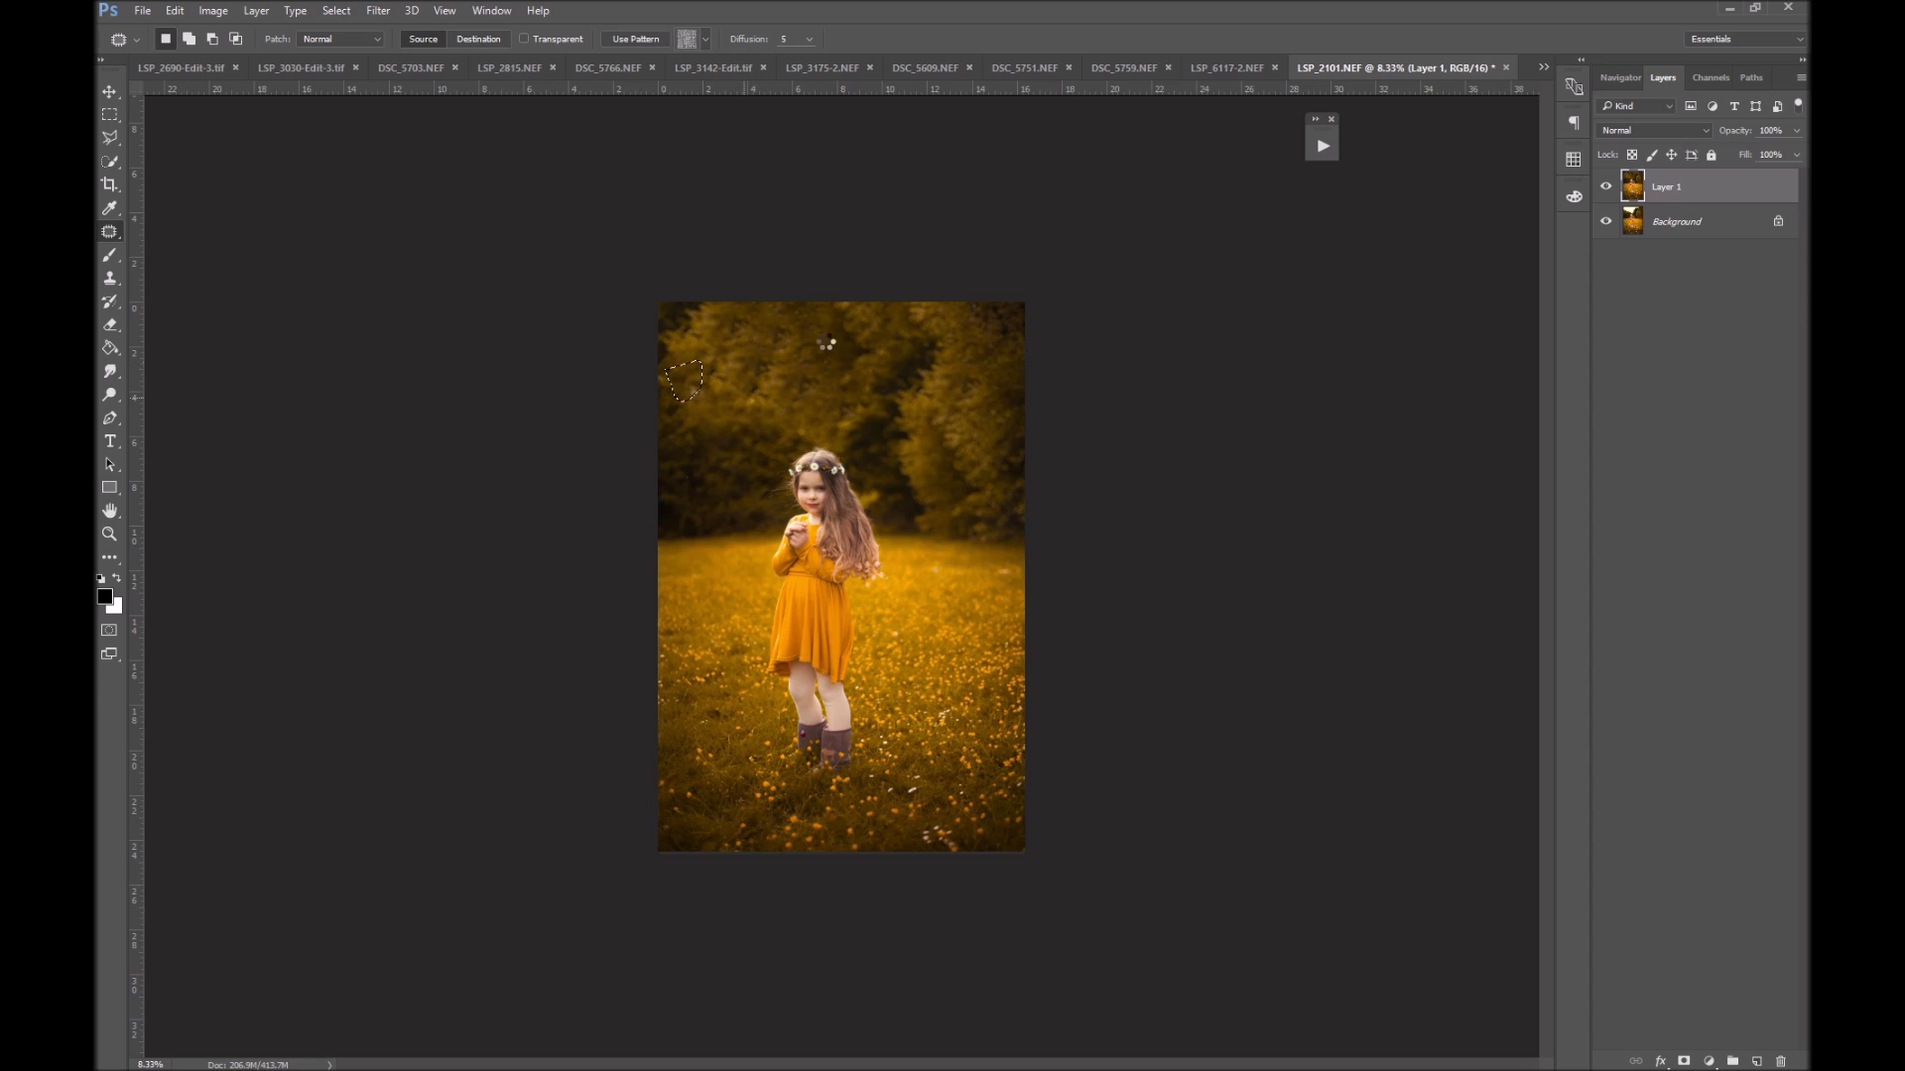
{"action": "key", "text": "ctrl+d"}
{"action": "left_click", "coordinate": [1606, 185]}
{"action": "left_click", "coordinate": [1607, 185]}
In LSP_2222-Edit.tif, outline the two post knots and the pale blur in the dark background, refill them with Select and Fix, and deselect
{"action": "left_click", "coordinate": [1543, 68]}
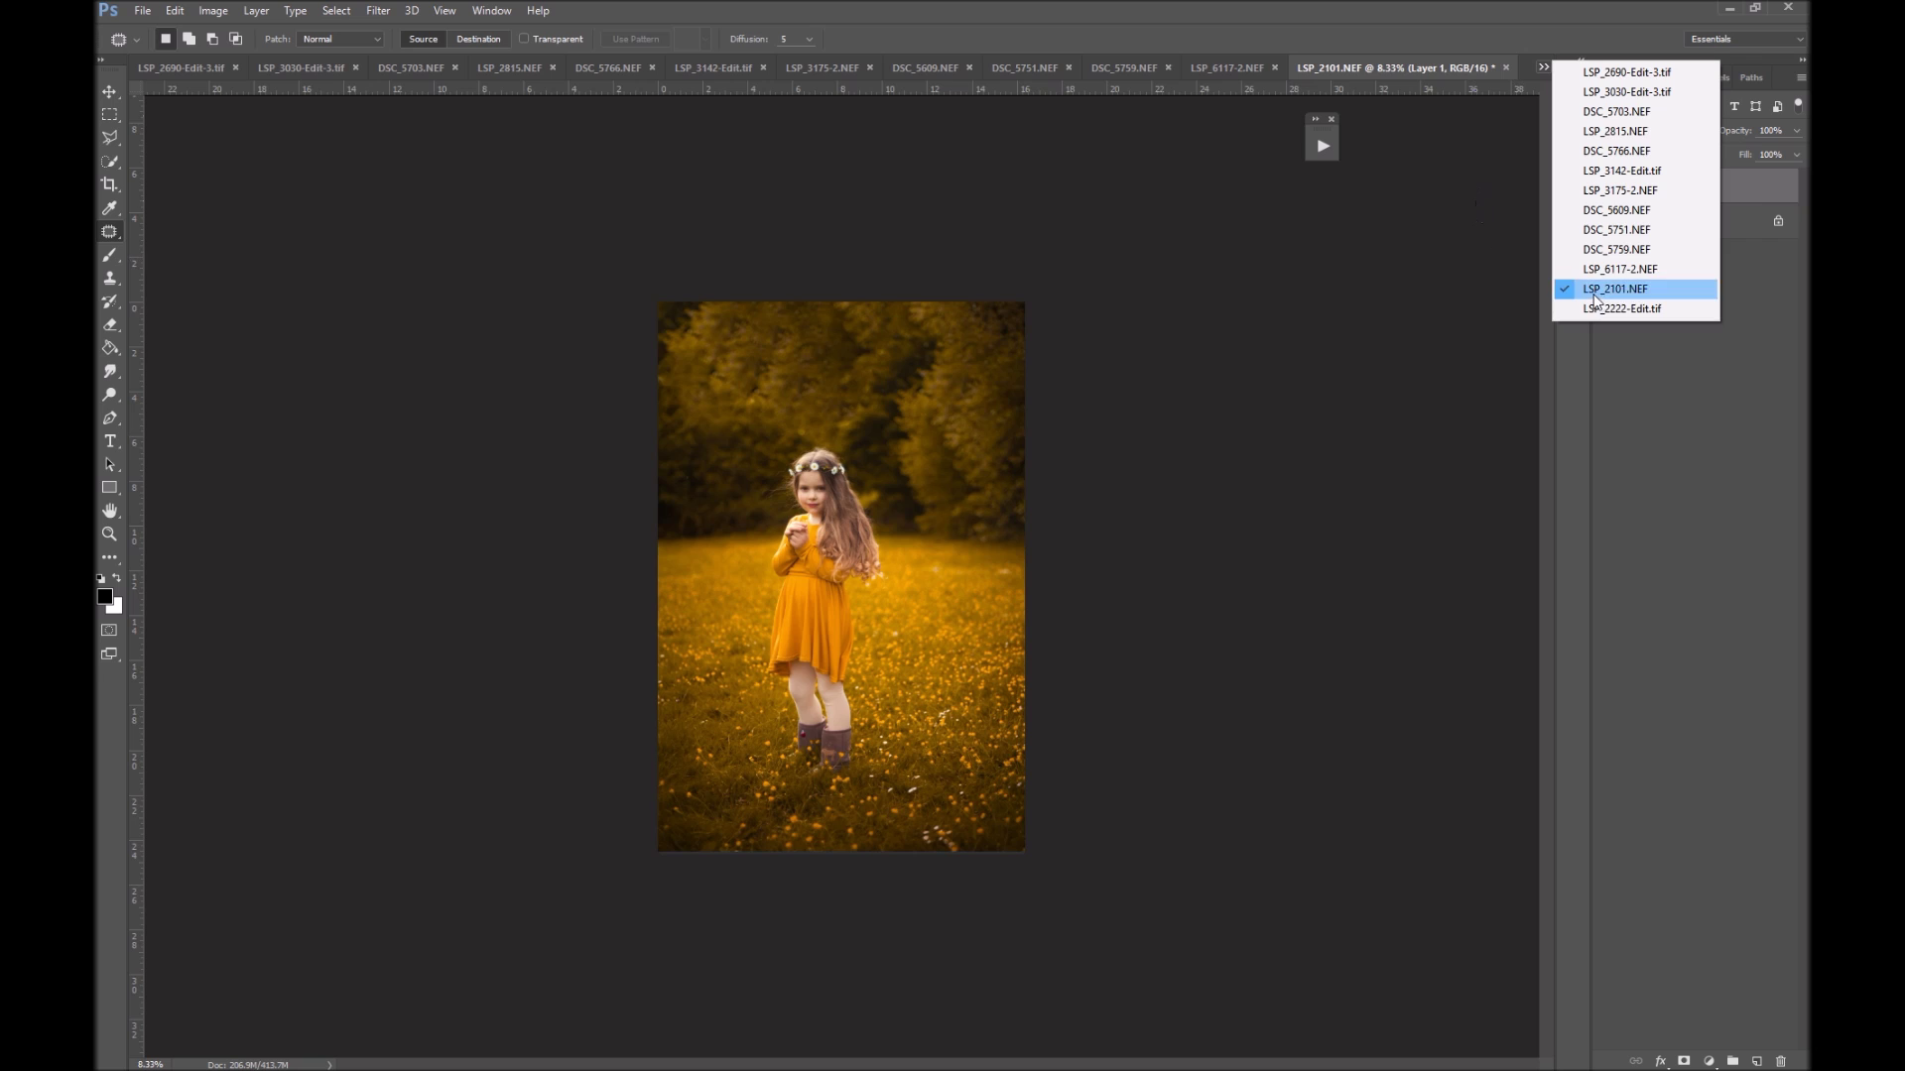
{"action": "left_click", "coordinate": [1637, 310]}
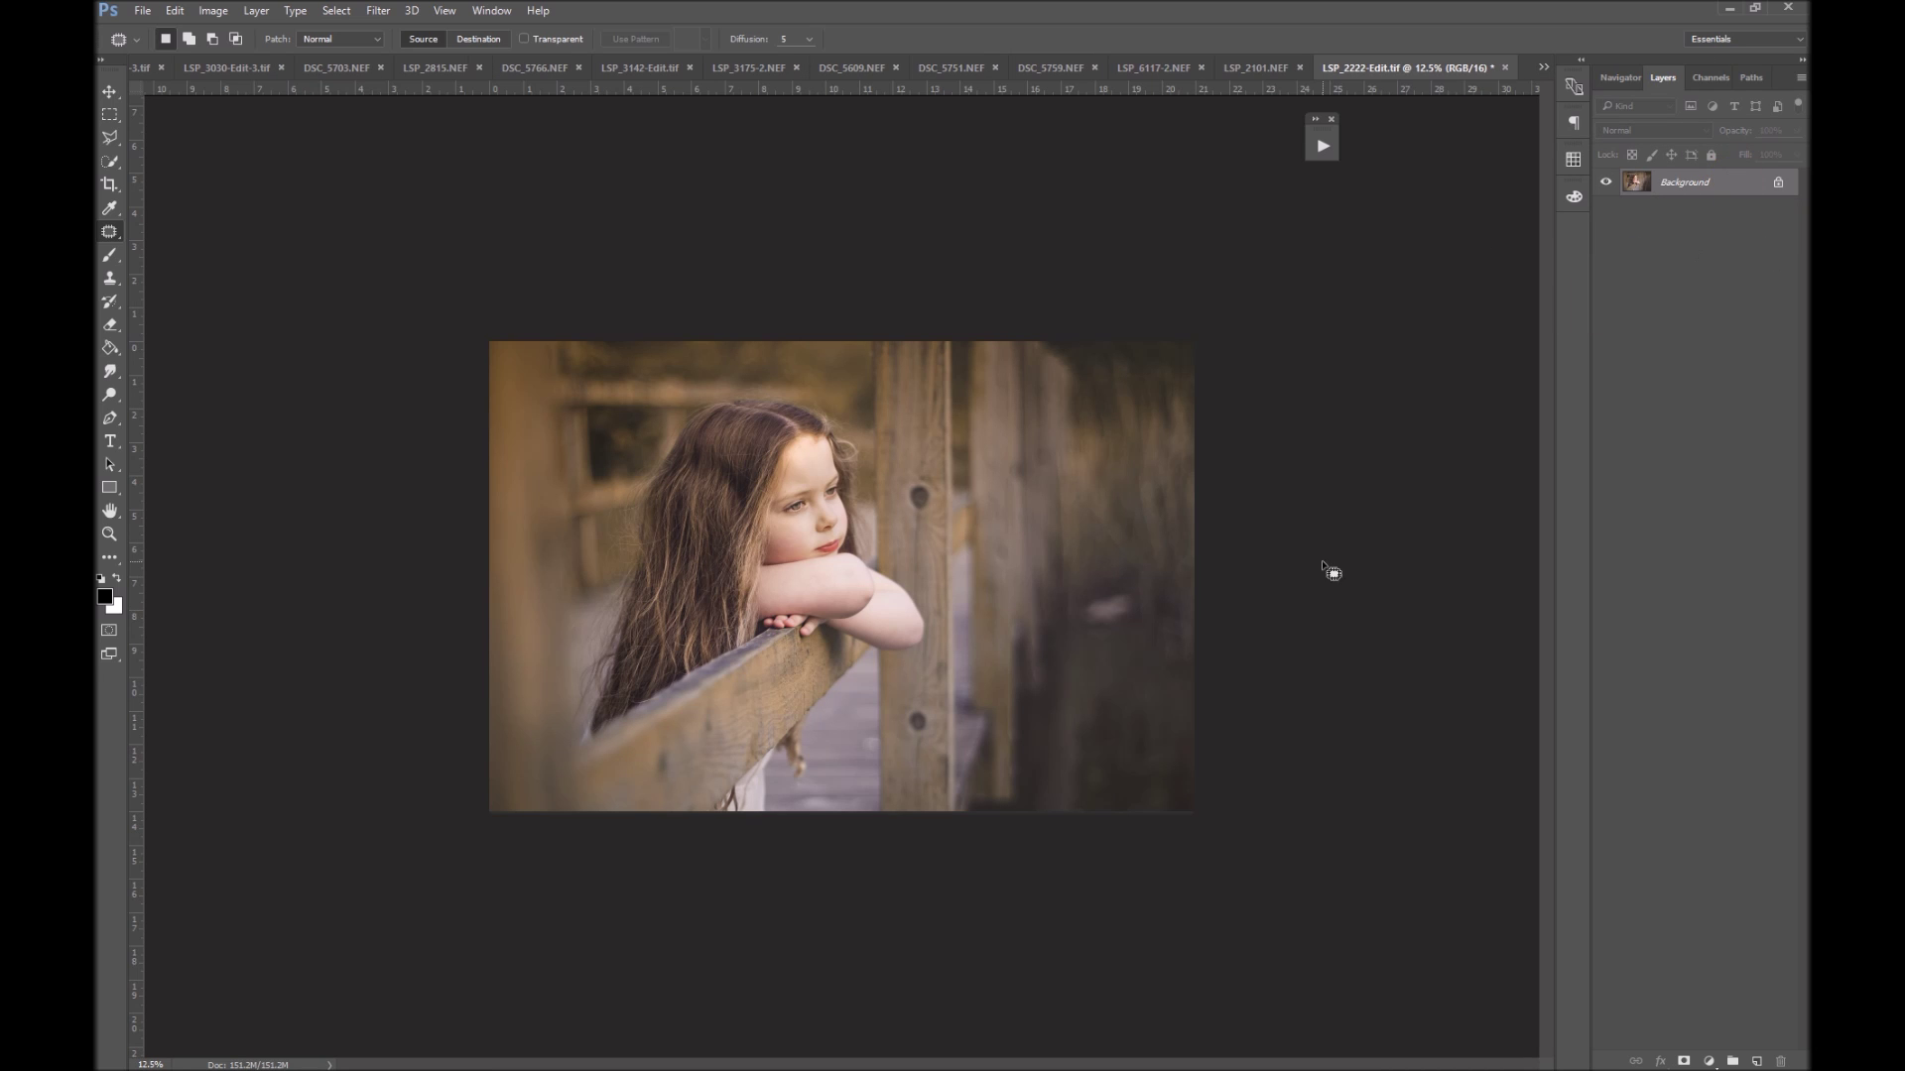
{"action": "key", "text": "z"}
{"action": "key", "text": "ctrl+plus"}
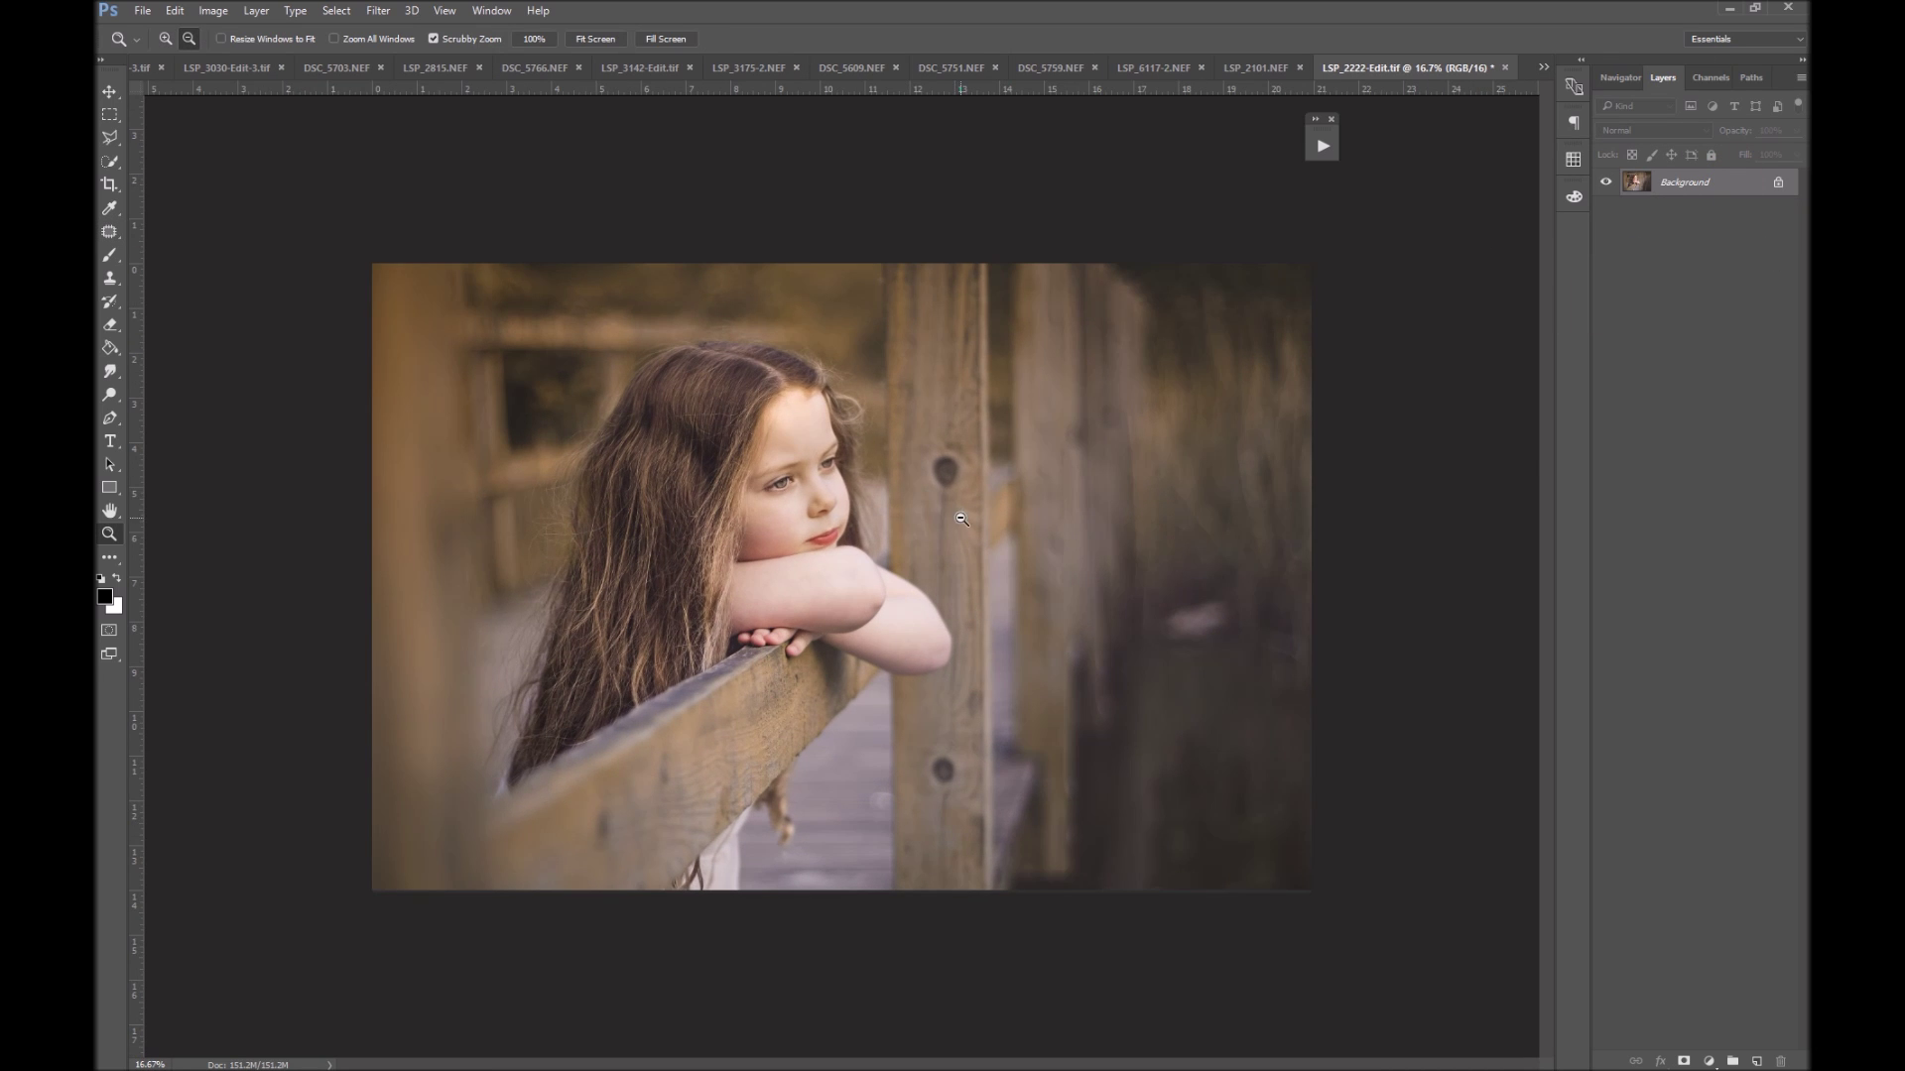
{"action": "key", "text": "j"}
{"action": "mouse_move", "coordinate": [970, 459]}
{"action": "left_mouse_down"}
{"action": "mouse_move", "coordinate": [968, 491]}
{"action": "mouse_move", "coordinate": [930, 481]}
{"action": "mouse_move", "coordinate": [964, 461]}
{"action": "left_mouse_up"}
{"action": "mouse_move", "coordinate": [954, 752]}
{"action": "left_mouse_down"}
{"action": "mouse_move", "coordinate": [964, 784]}
{"action": "mouse_move", "coordinate": [939, 803]}
{"action": "mouse_move", "coordinate": [926, 769]}
{"action": "left_mouse_up"}
{"action": "mouse_move", "coordinate": [1235, 601]}
{"action": "left_mouse_down"}
{"action": "mouse_move", "coordinate": [1167, 609]}
{"action": "mouse_move", "coordinate": [1169, 645]}
{"action": "mouse_move", "coordinate": [1235, 606]}
{"action": "left_mouse_up"}
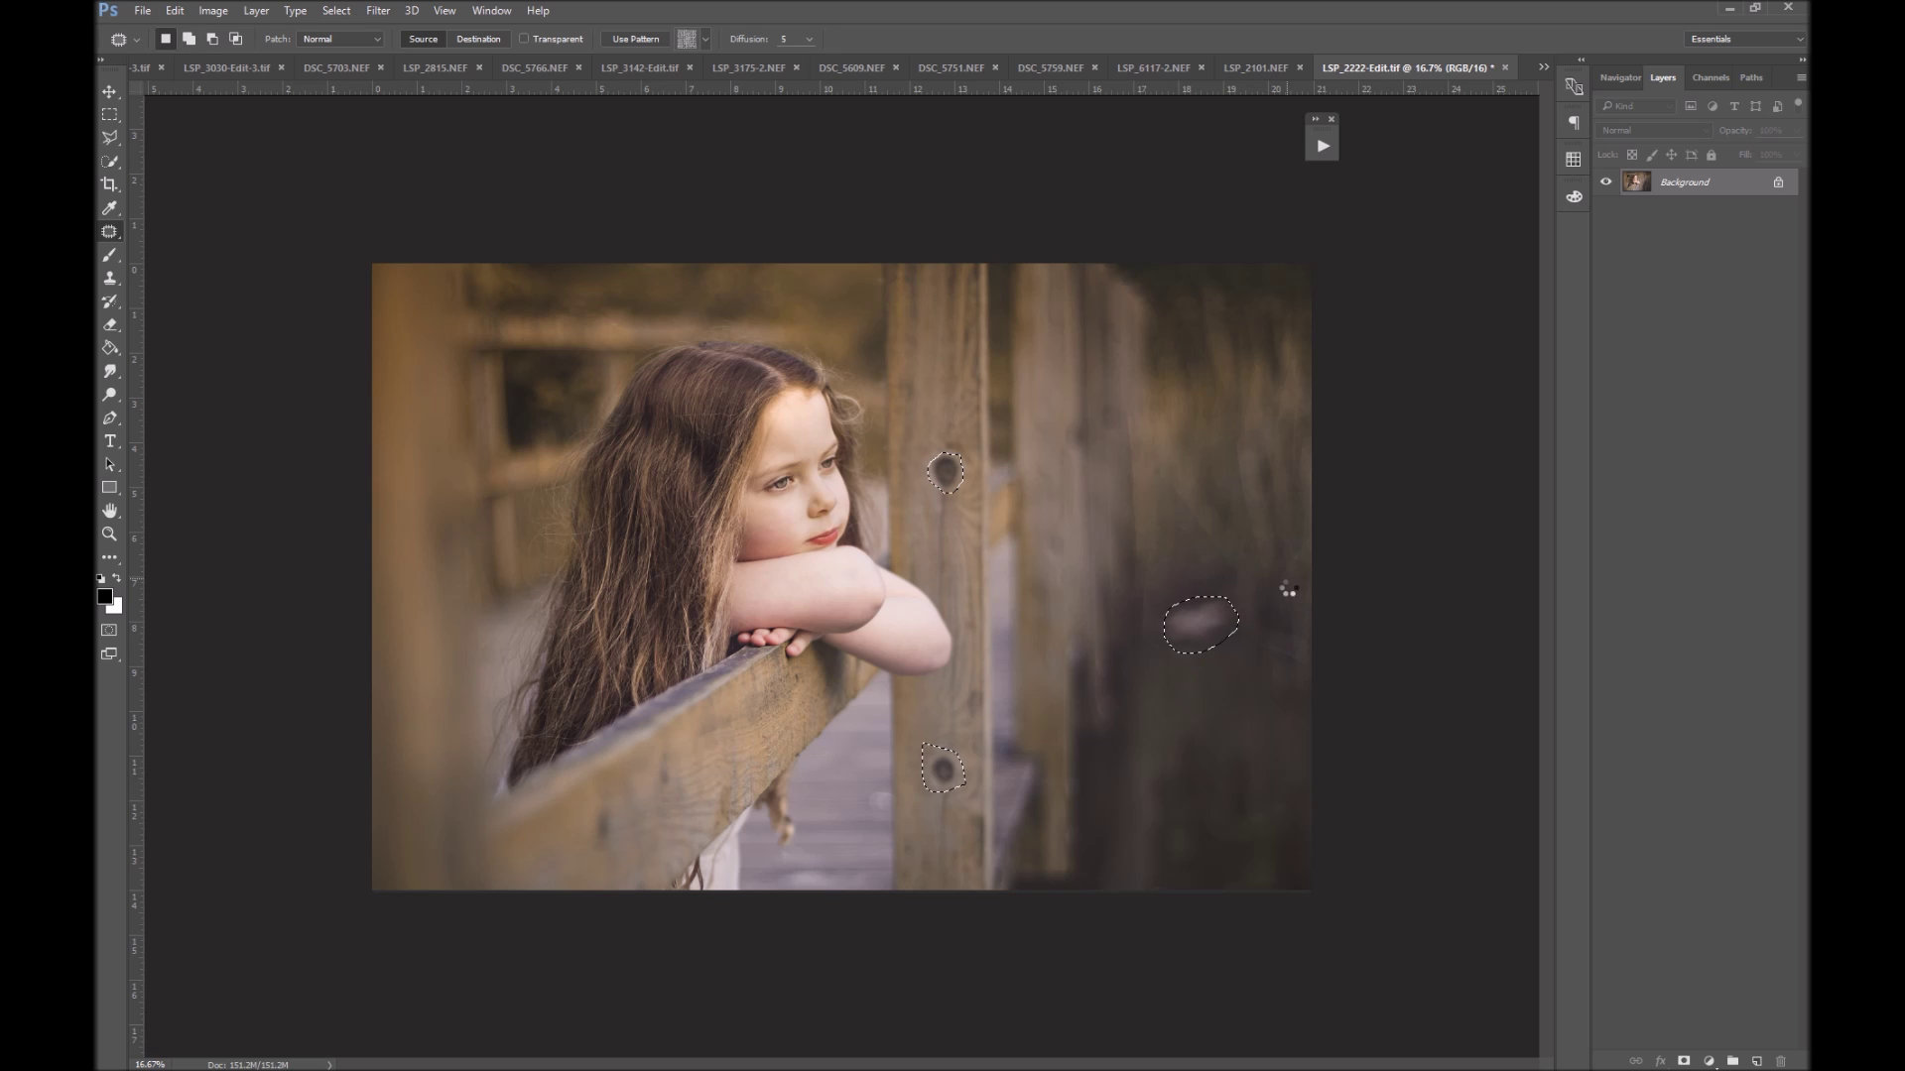
{"action": "key", "text": "ctrl+d"}
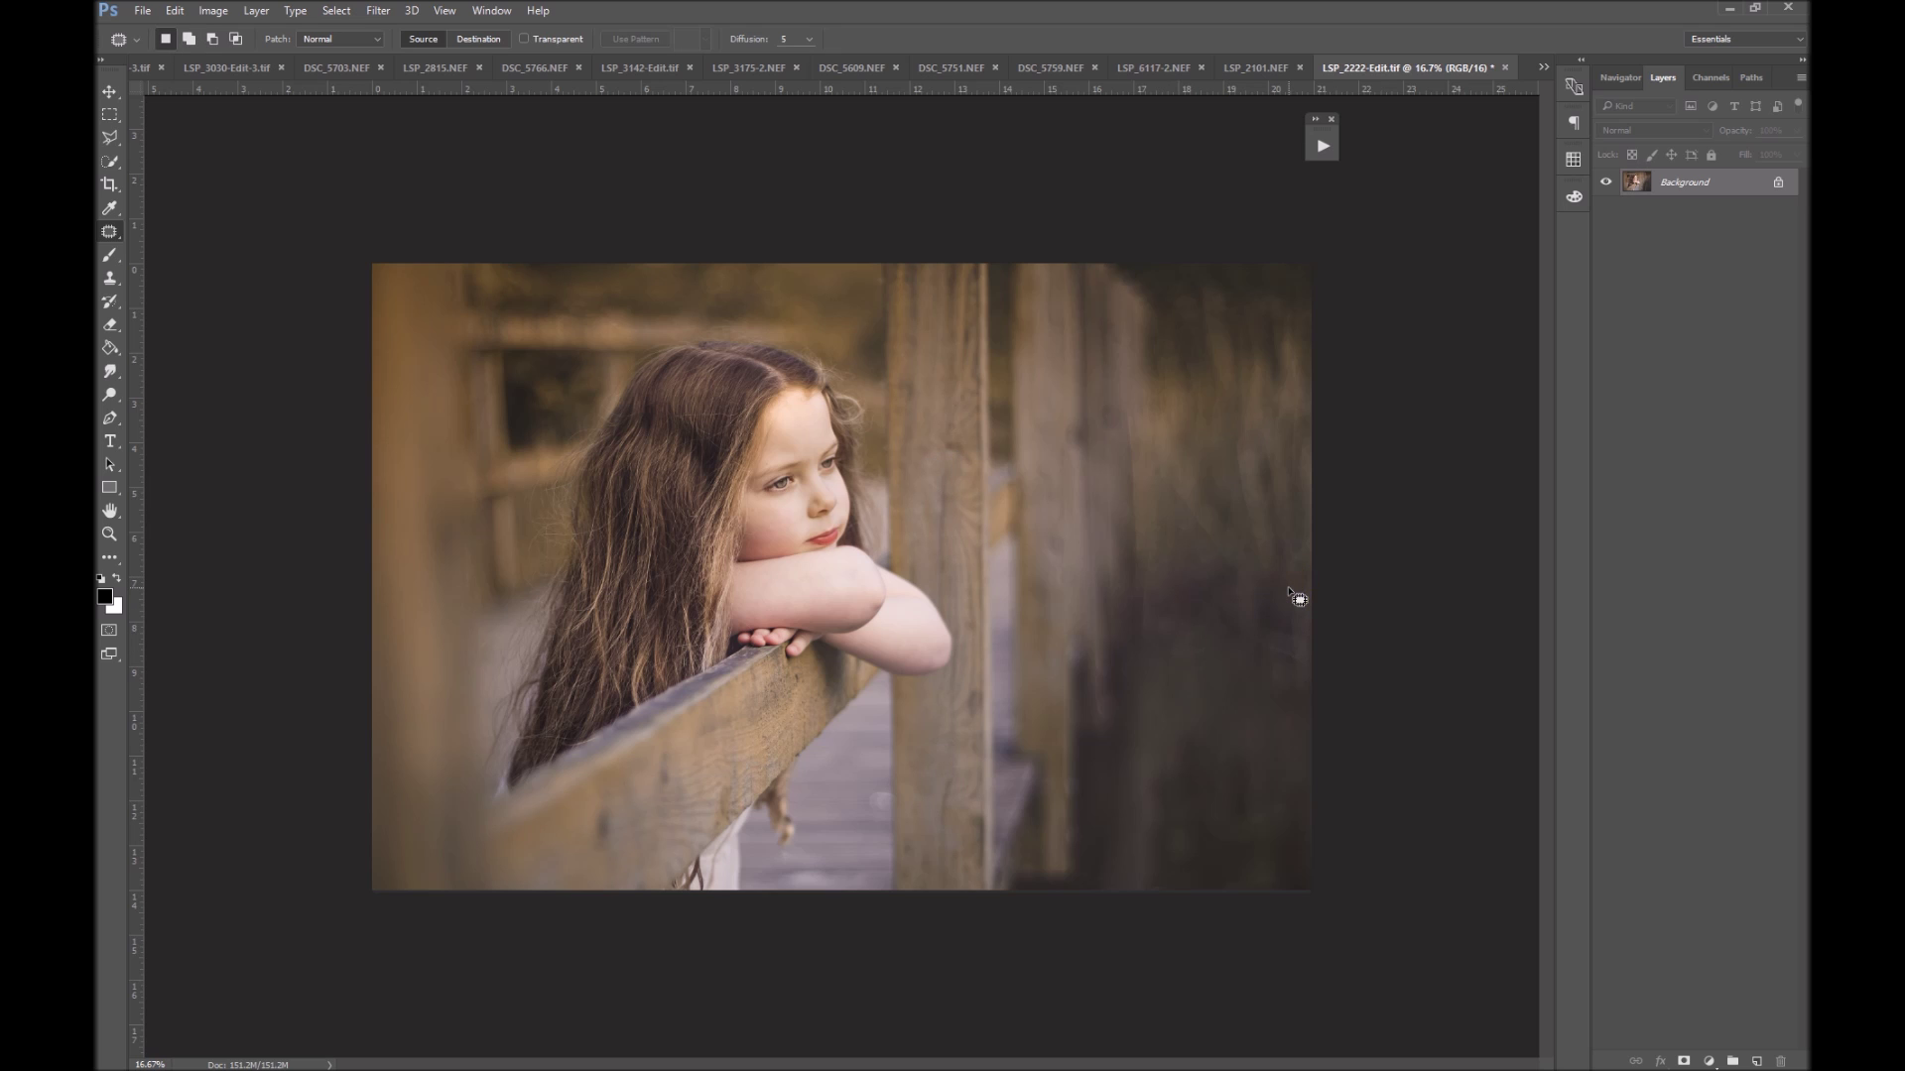
View LSP_2222-Edit.tif at a smaller magnification and return through LSP_2101.NEF to LSP_6117-2.NEF to review the edits
{"action": "key", "text": "z"}
{"action": "left_click", "coordinate": [1292, 529], "text": "alt"}
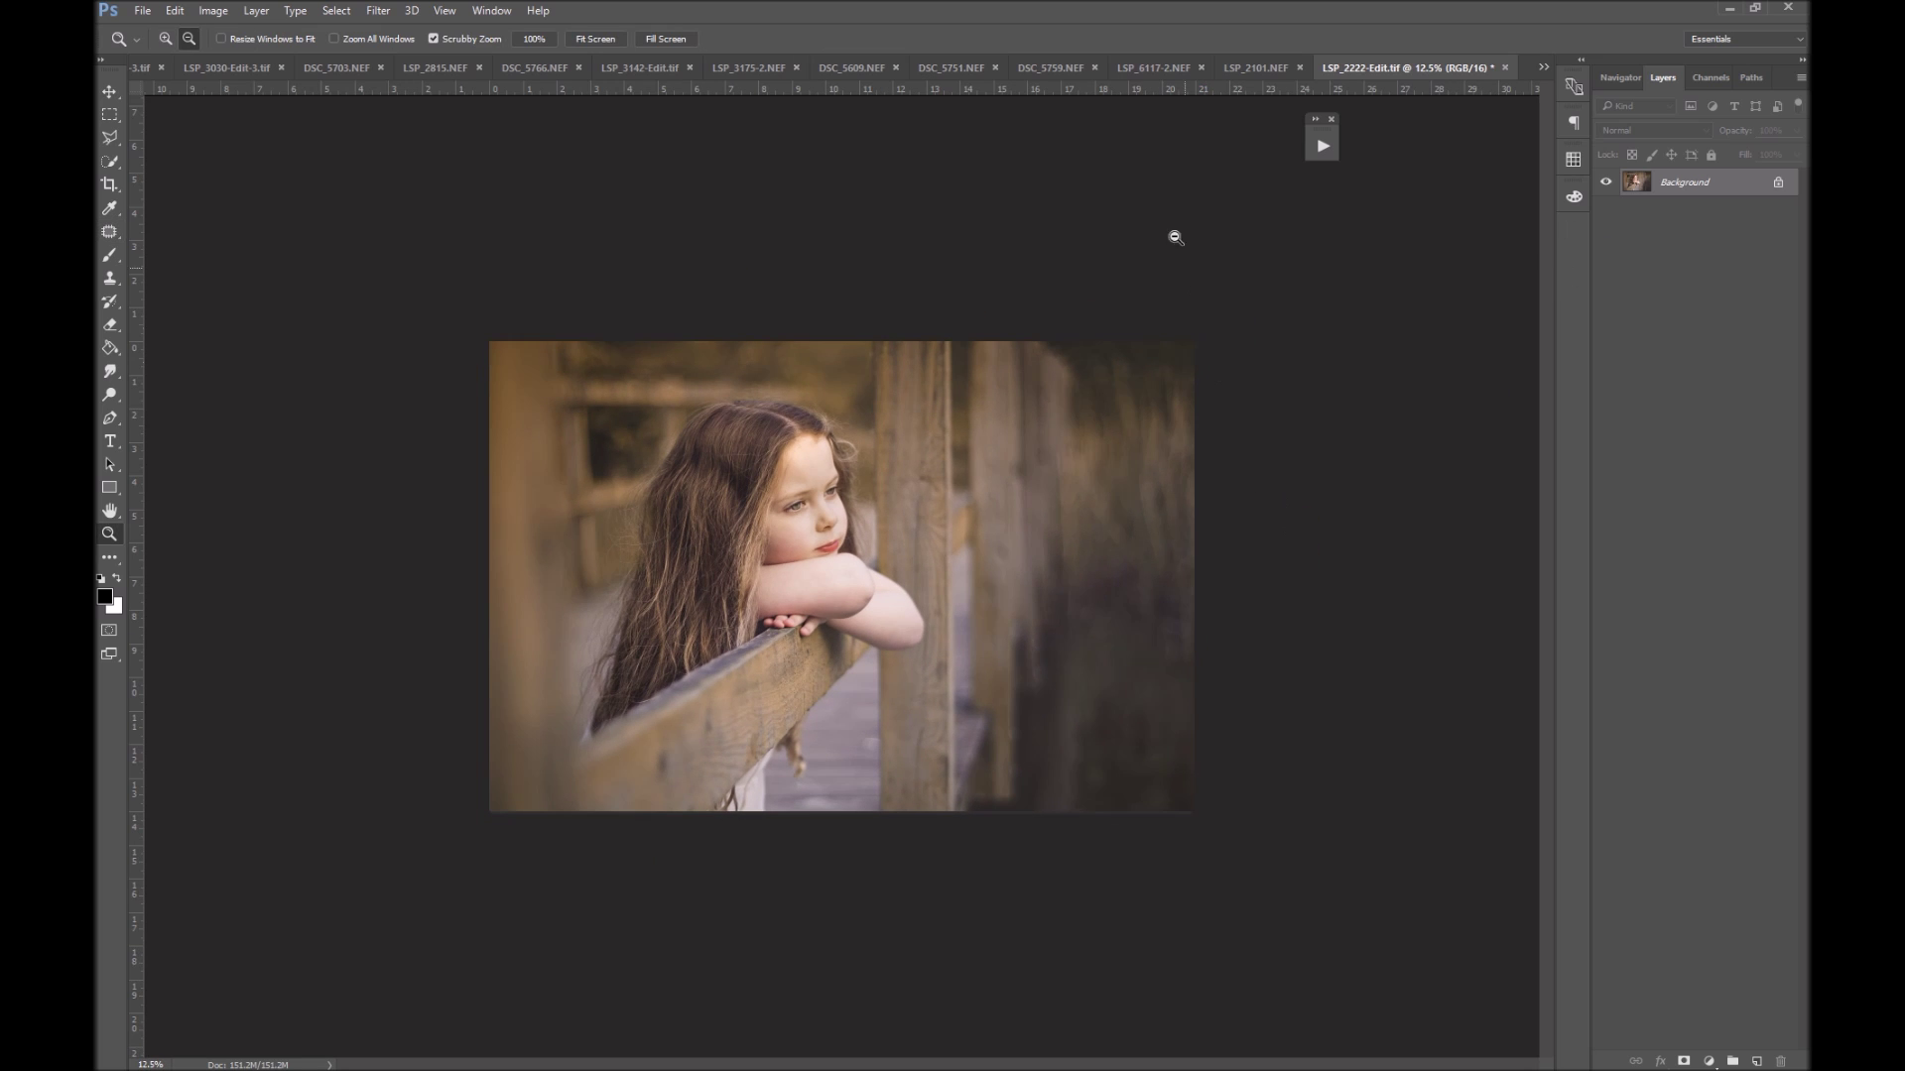
{"action": "left_click", "coordinate": [1257, 70]}
{"action": "left_click", "coordinate": [1195, 69]}
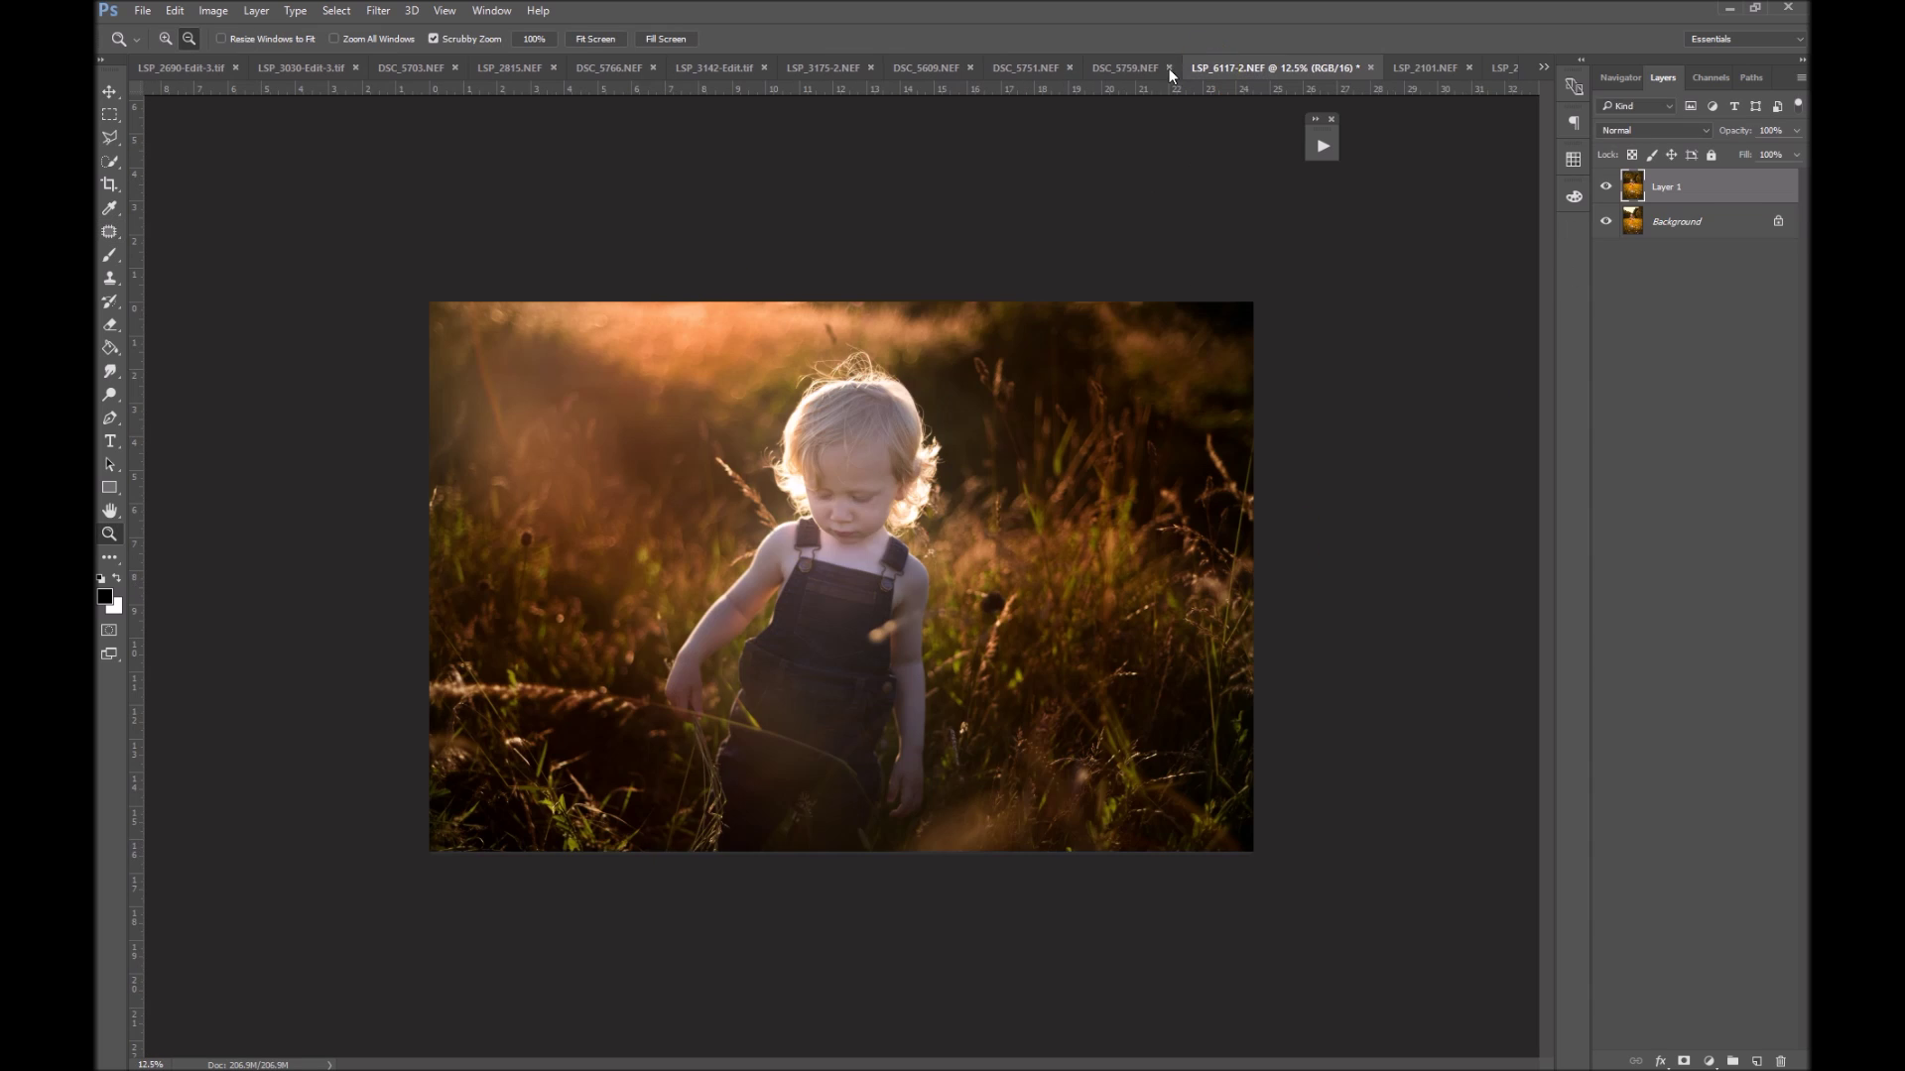
Switch back to DSC_5759.NEF and flatten its retouched layer into the background
{"action": "left_click", "coordinate": [1128, 65]}
{"action": "left_click", "coordinate": [927, 63]}
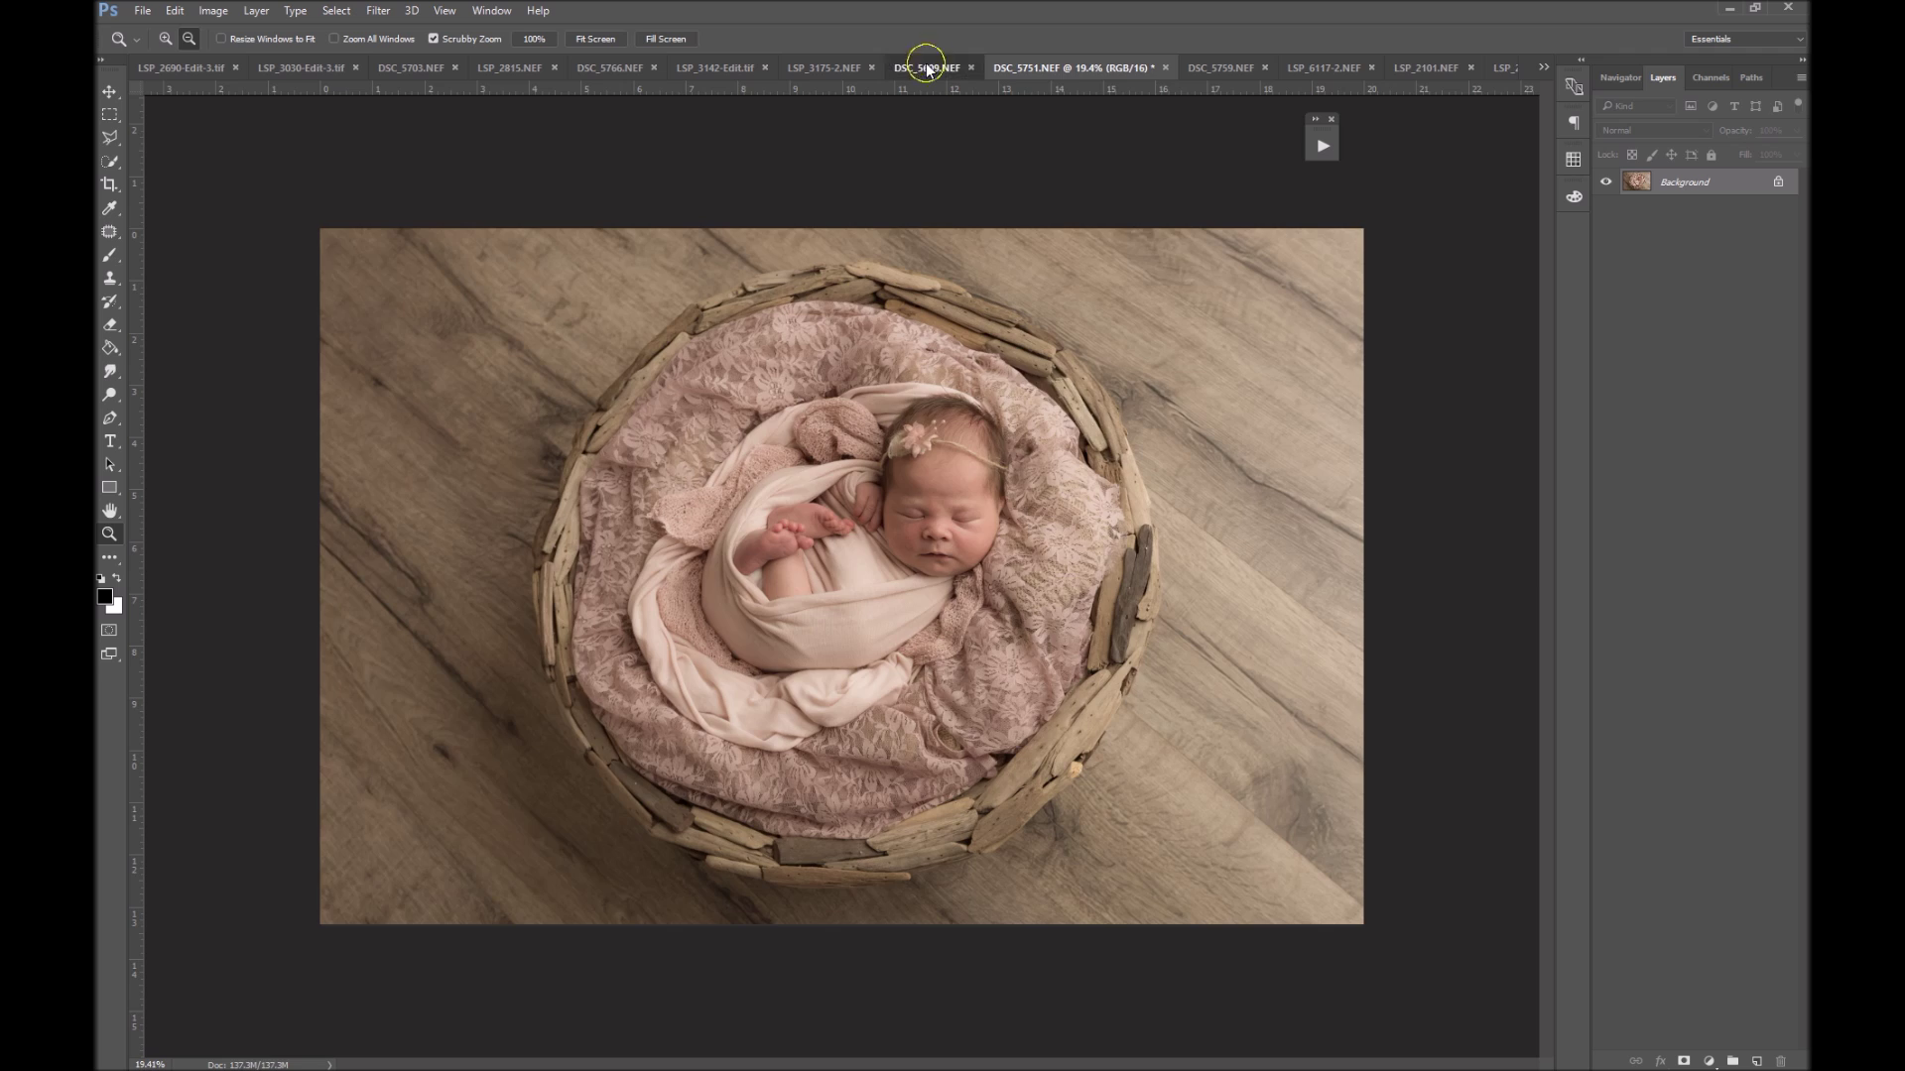
{"action": "left_click", "coordinate": [1024, 66]}
{"action": "left_click", "coordinate": [1196, 66]}
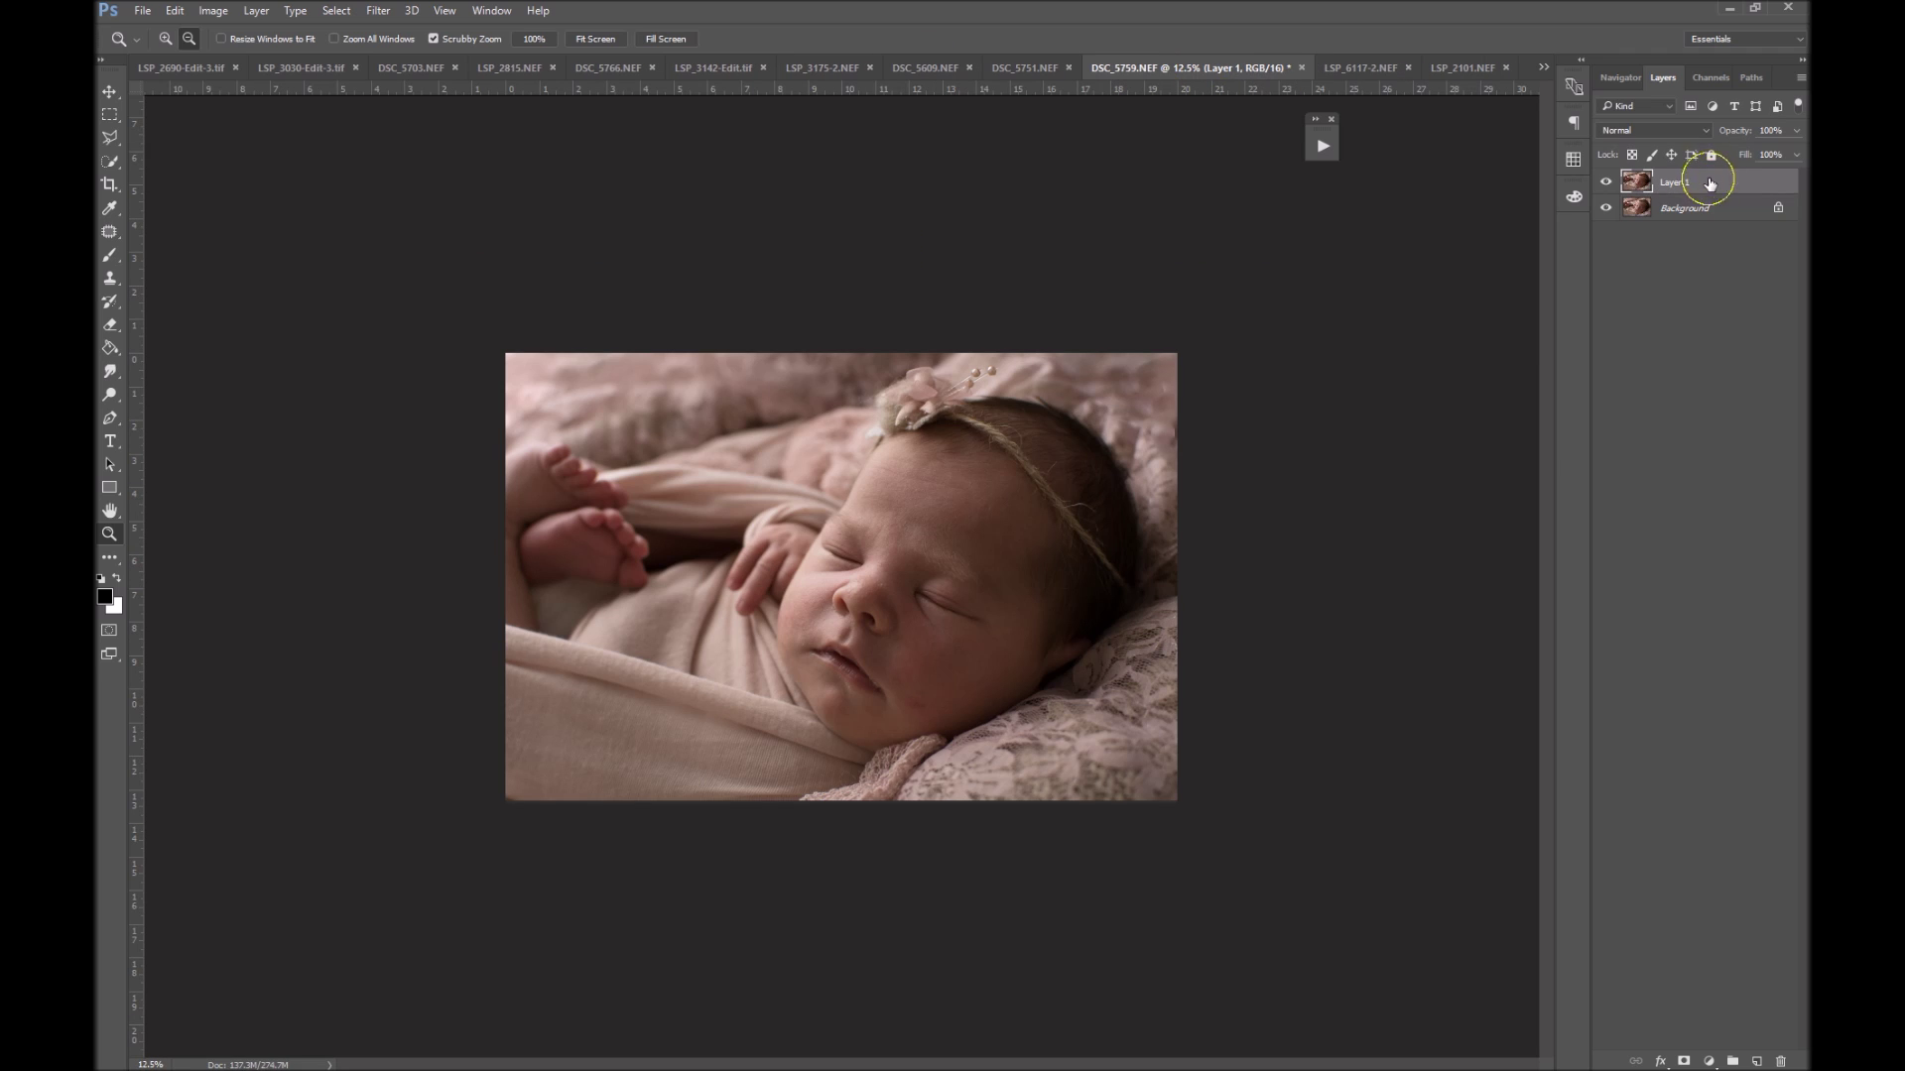
{"action": "right_click", "coordinate": [1705, 207]}
{"action": "left_click", "coordinate": [1678, 385]}
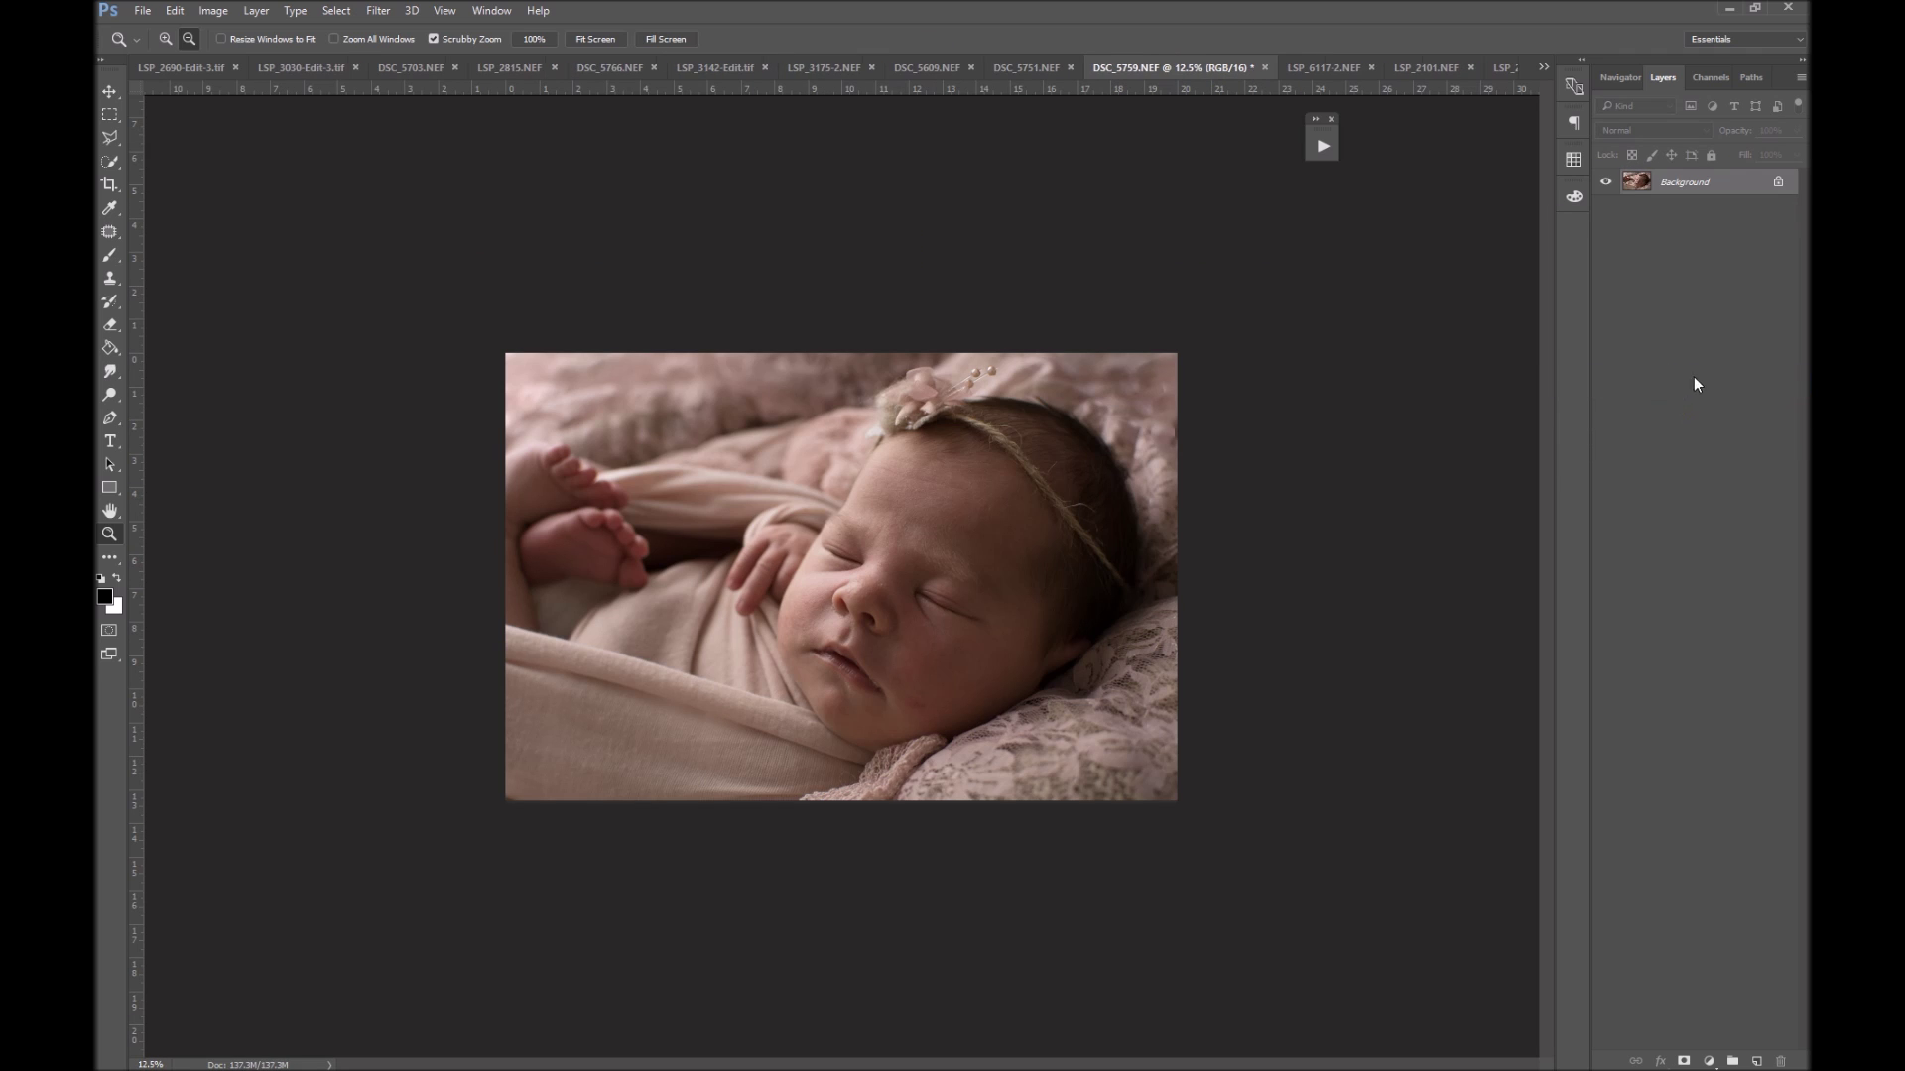
Brighten the newborn close-up with a Levels adjustment layer, setting the input levels to 5, 1.35 and 242
{"action": "left_click", "coordinate": [986, 582]}
{"action": "left_click", "coordinate": [1004, 731]}
{"action": "left_click", "coordinate": [1224, 926]}
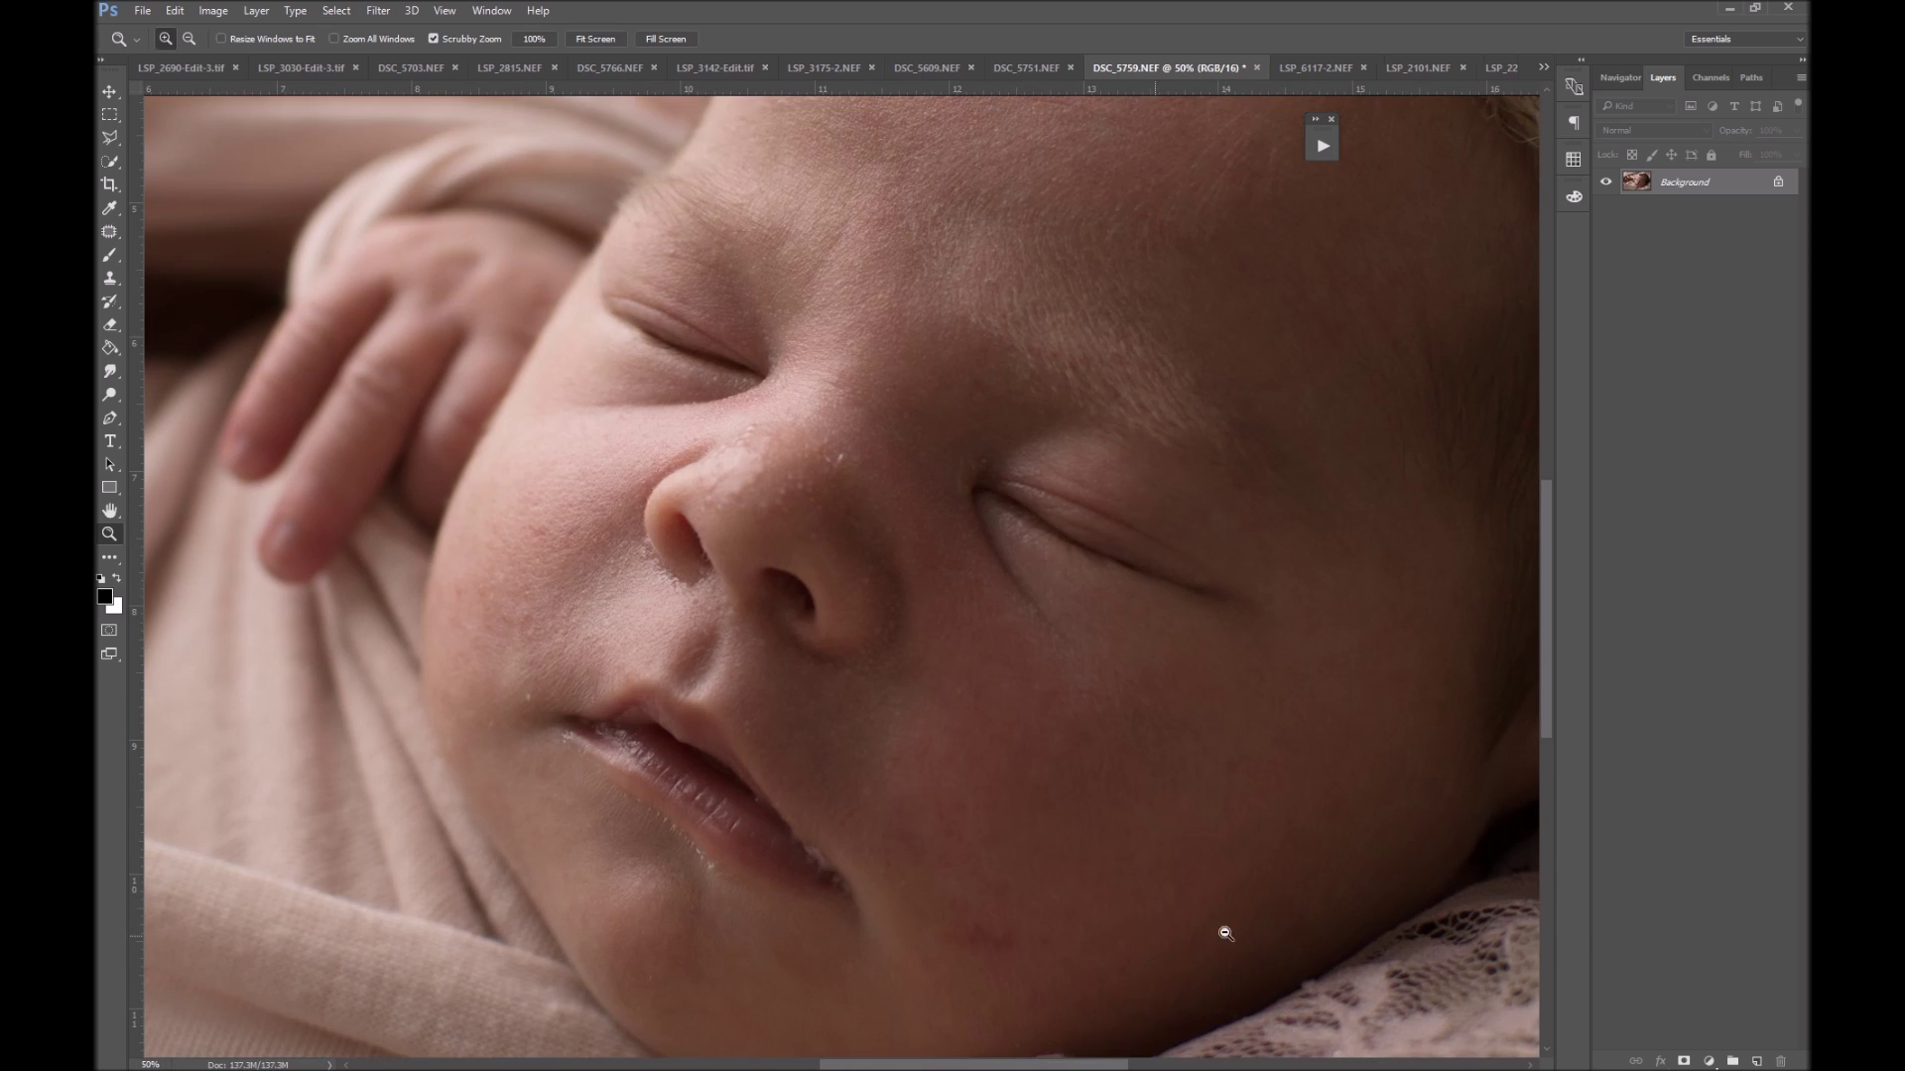
{"action": "left_click", "coordinate": [1279, 888]}
{"action": "left_click", "coordinate": [1709, 1061]}
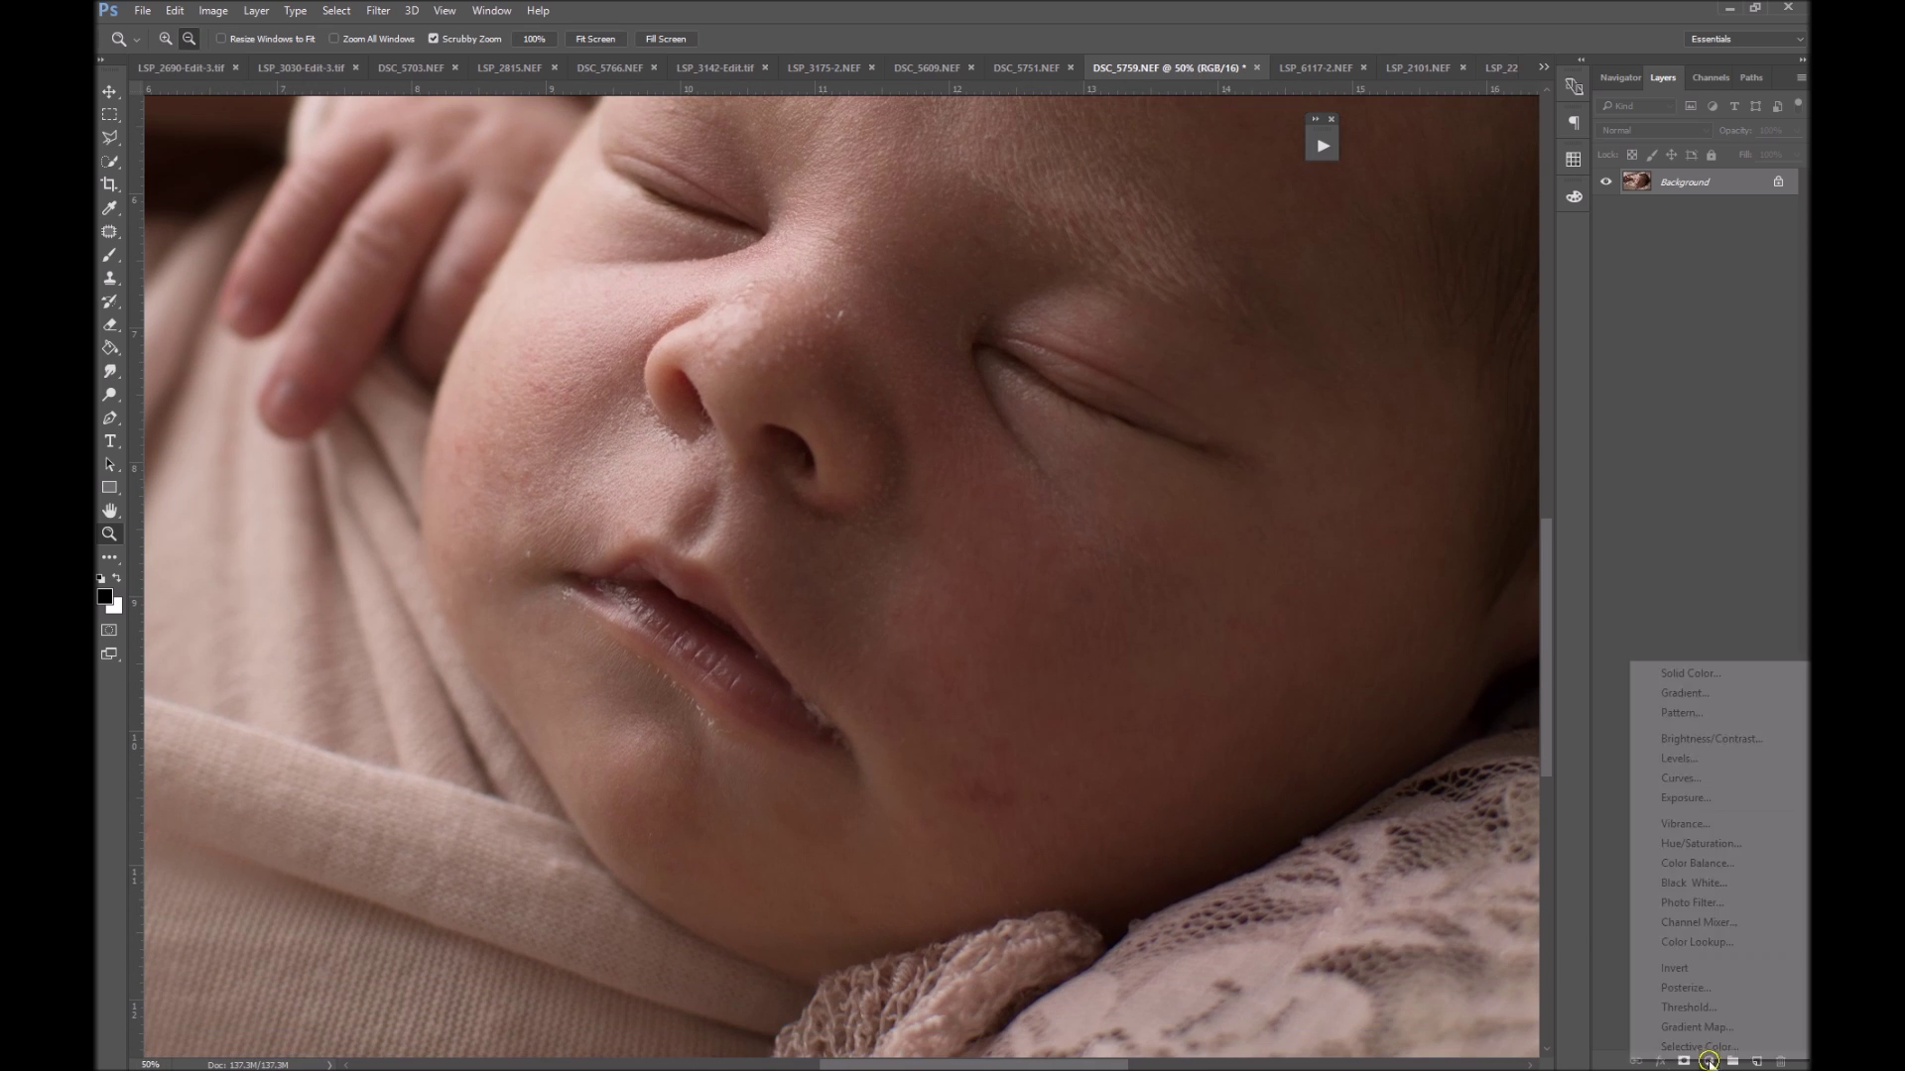
{"action": "left_click", "coordinate": [1743, 761]}
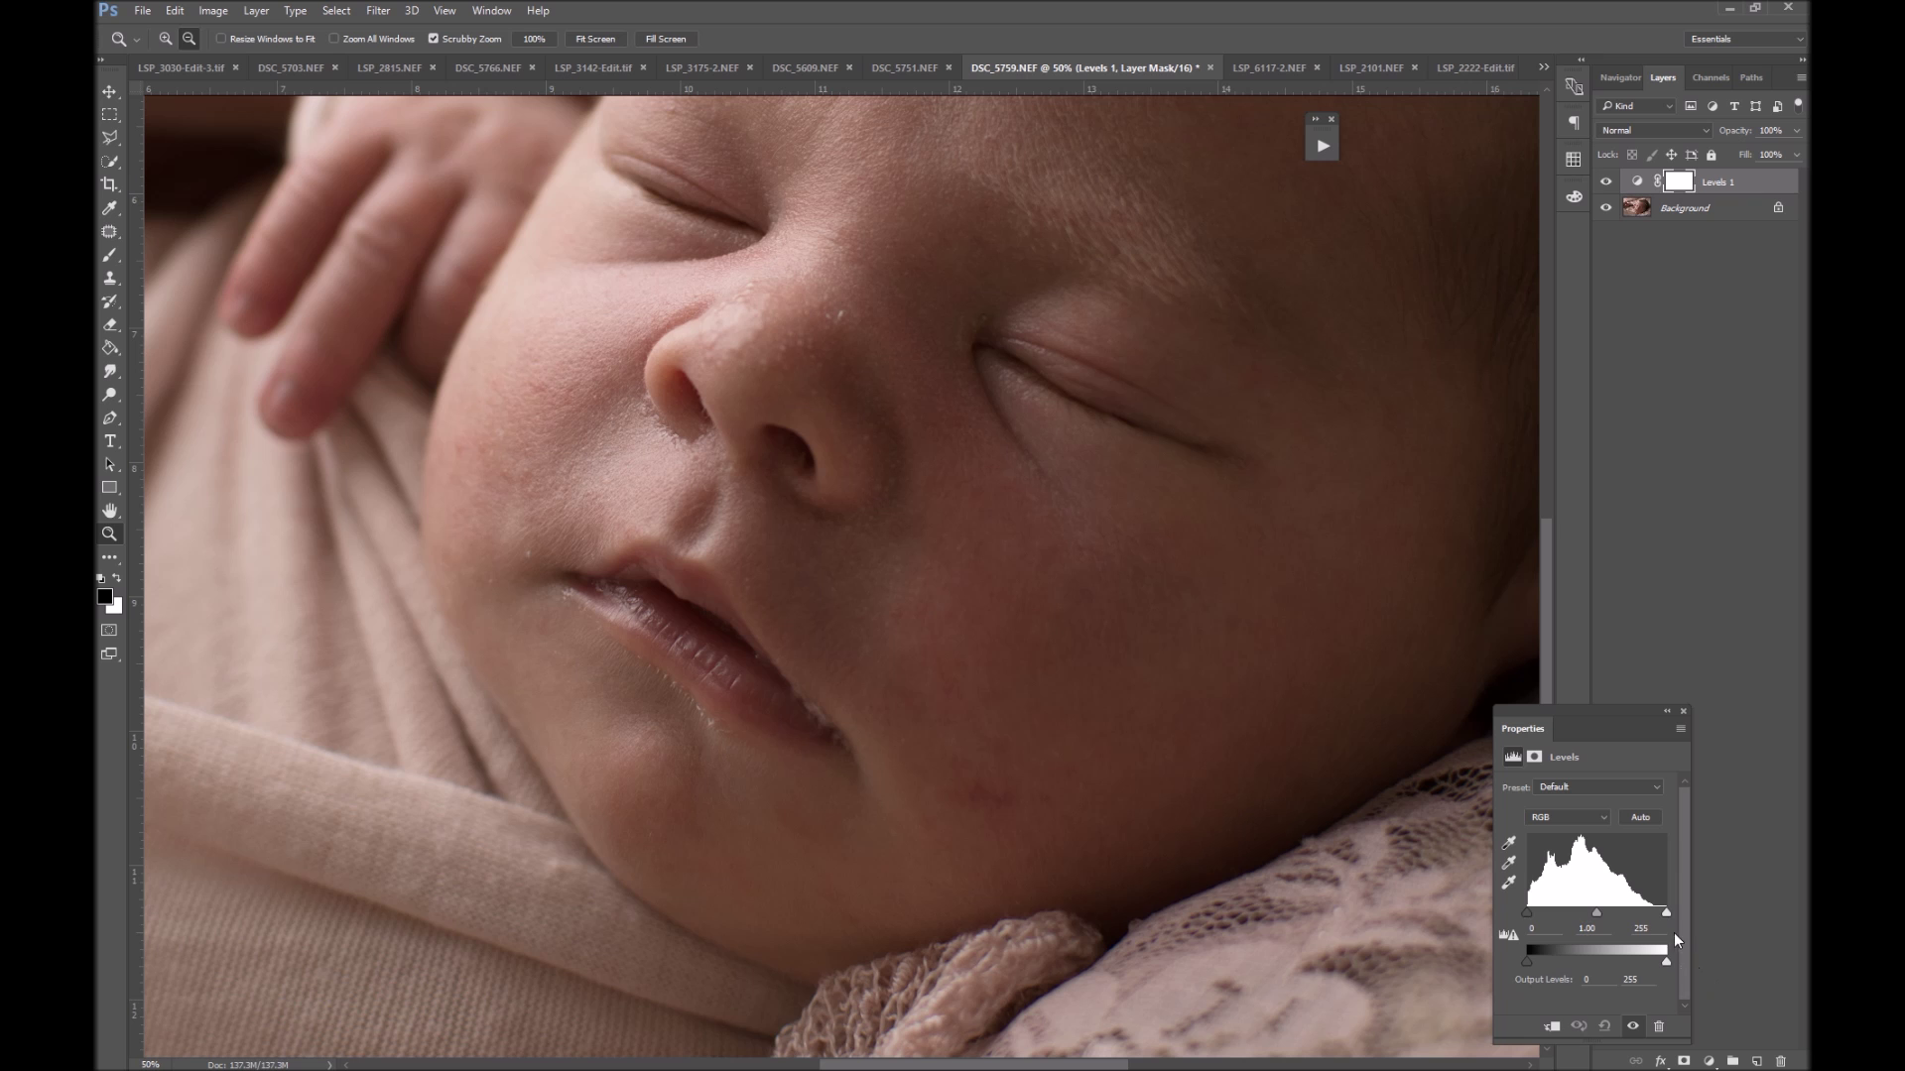
{"action": "left_click_drag", "start_coordinate": [1664, 917], "coordinate": [1580, 915]}
Flatten the Levels adjustment into the image and duplicate the background layer for skin retouching
{"action": "right_click", "coordinate": [1722, 230]}
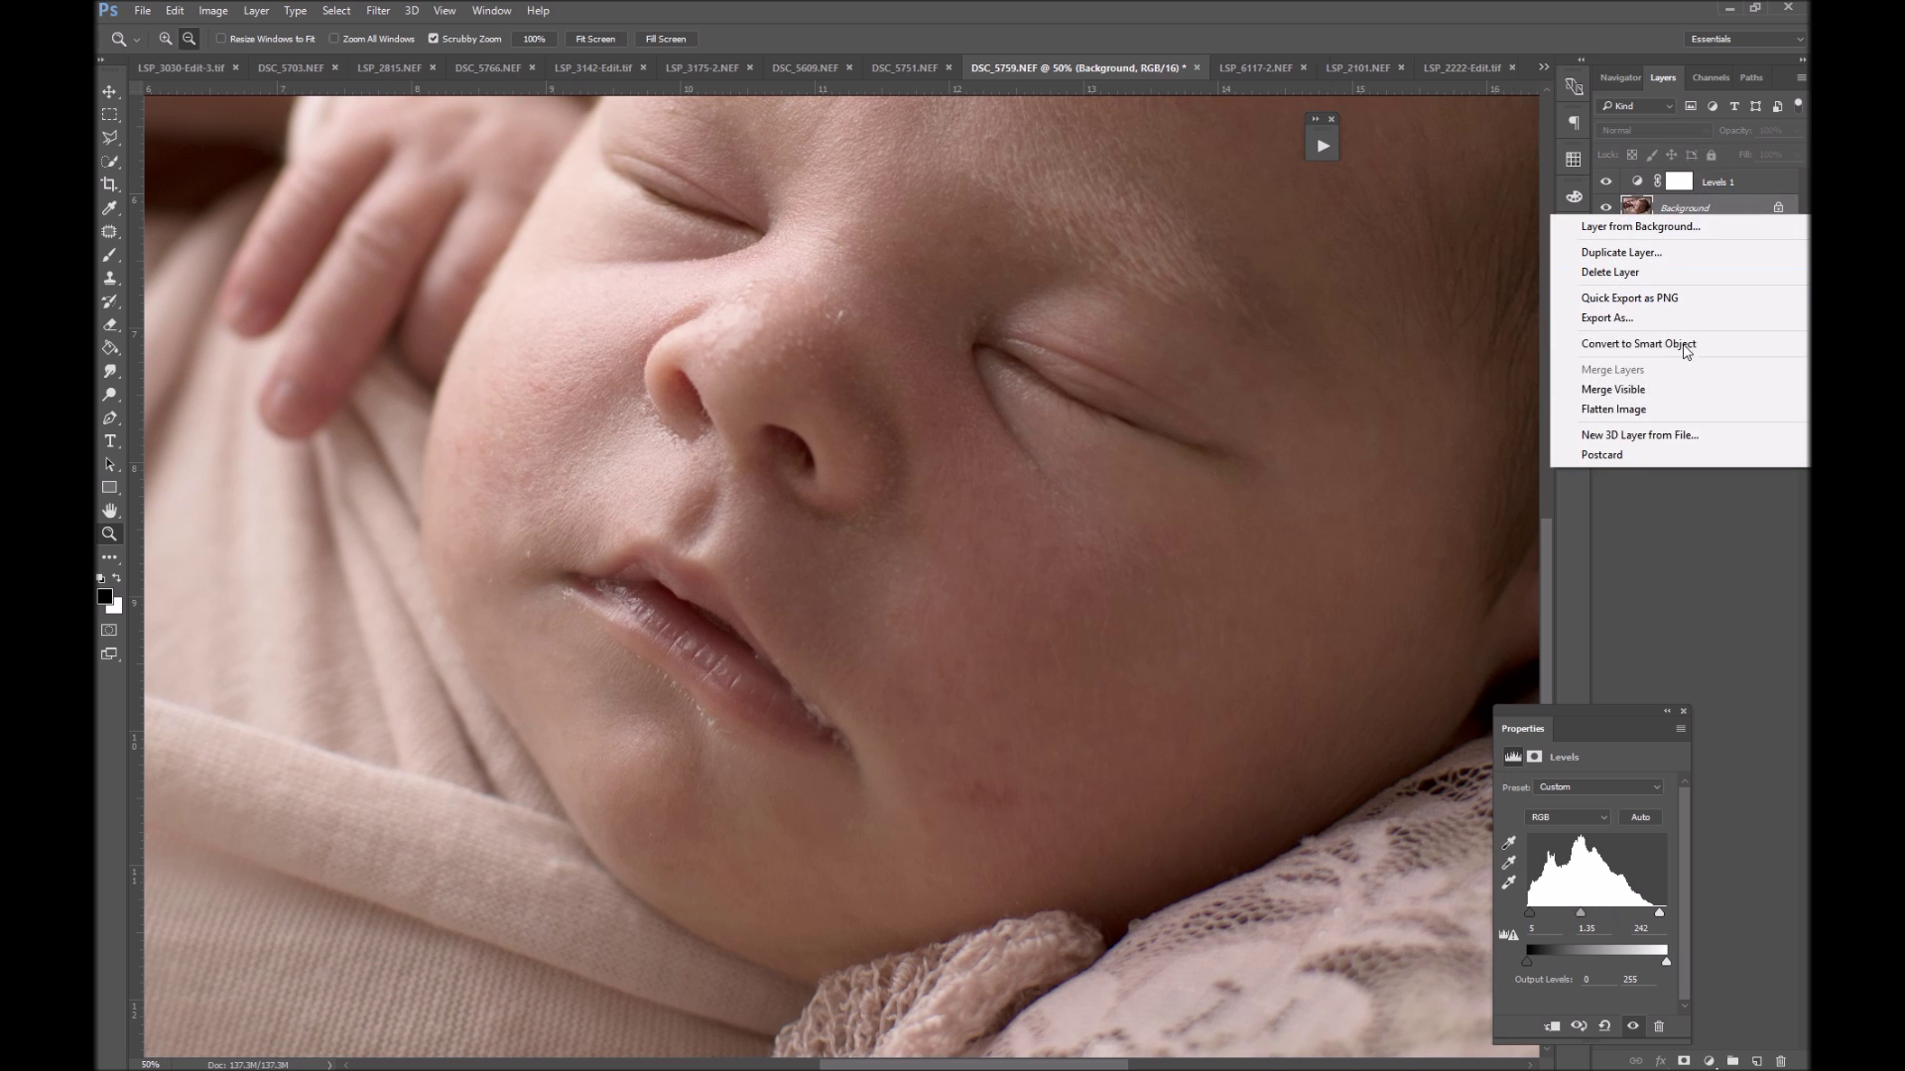
{"action": "left_click", "coordinate": [1680, 404]}
{"action": "key", "text": "ctrl+j"}
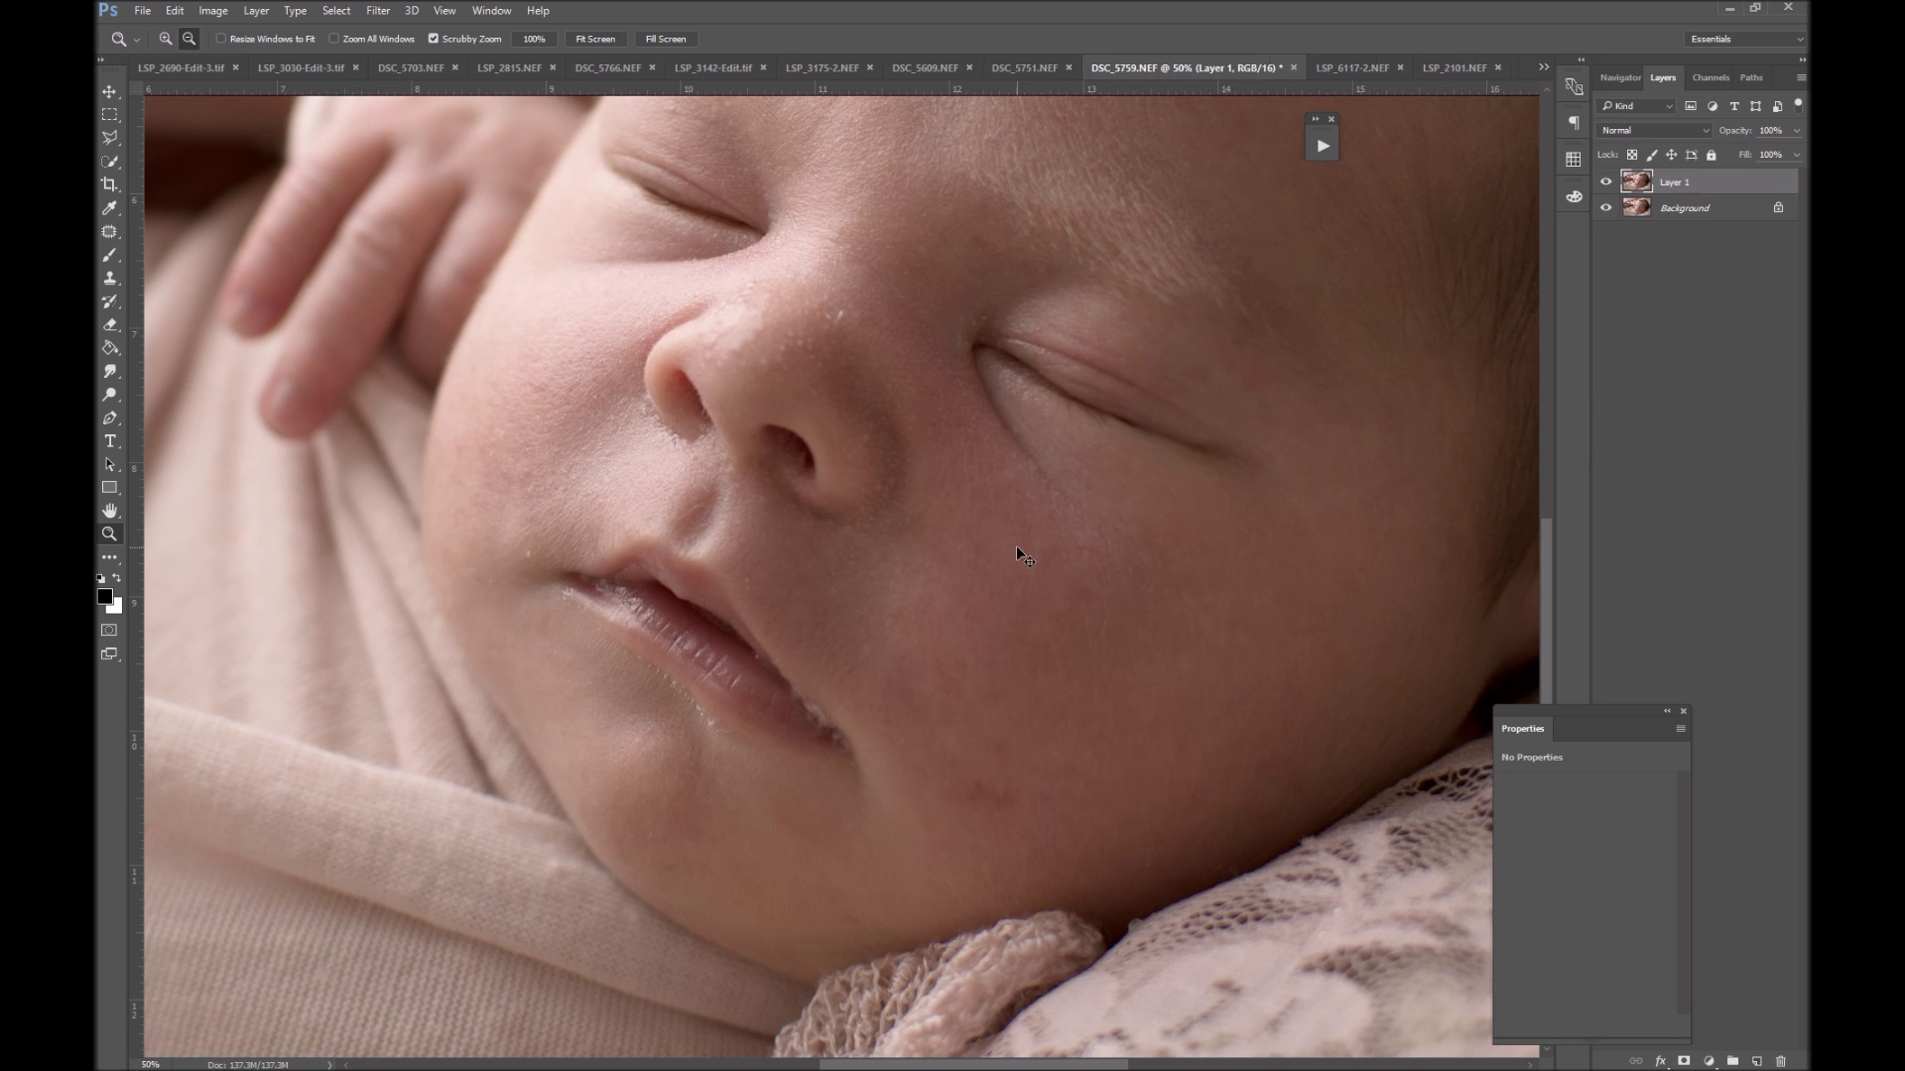
With the Patch tool, outline the red mark on the lower cheek and the small blemishes on the nose, other cheek and around the lips
{"action": "scroll", "coordinate": [1038, 681], "scroll_direction": "down", "scroll_amount": 2}
{"action": "scroll", "coordinate": [897, 736], "scroll_direction": "down", "scroll_amount": 3}
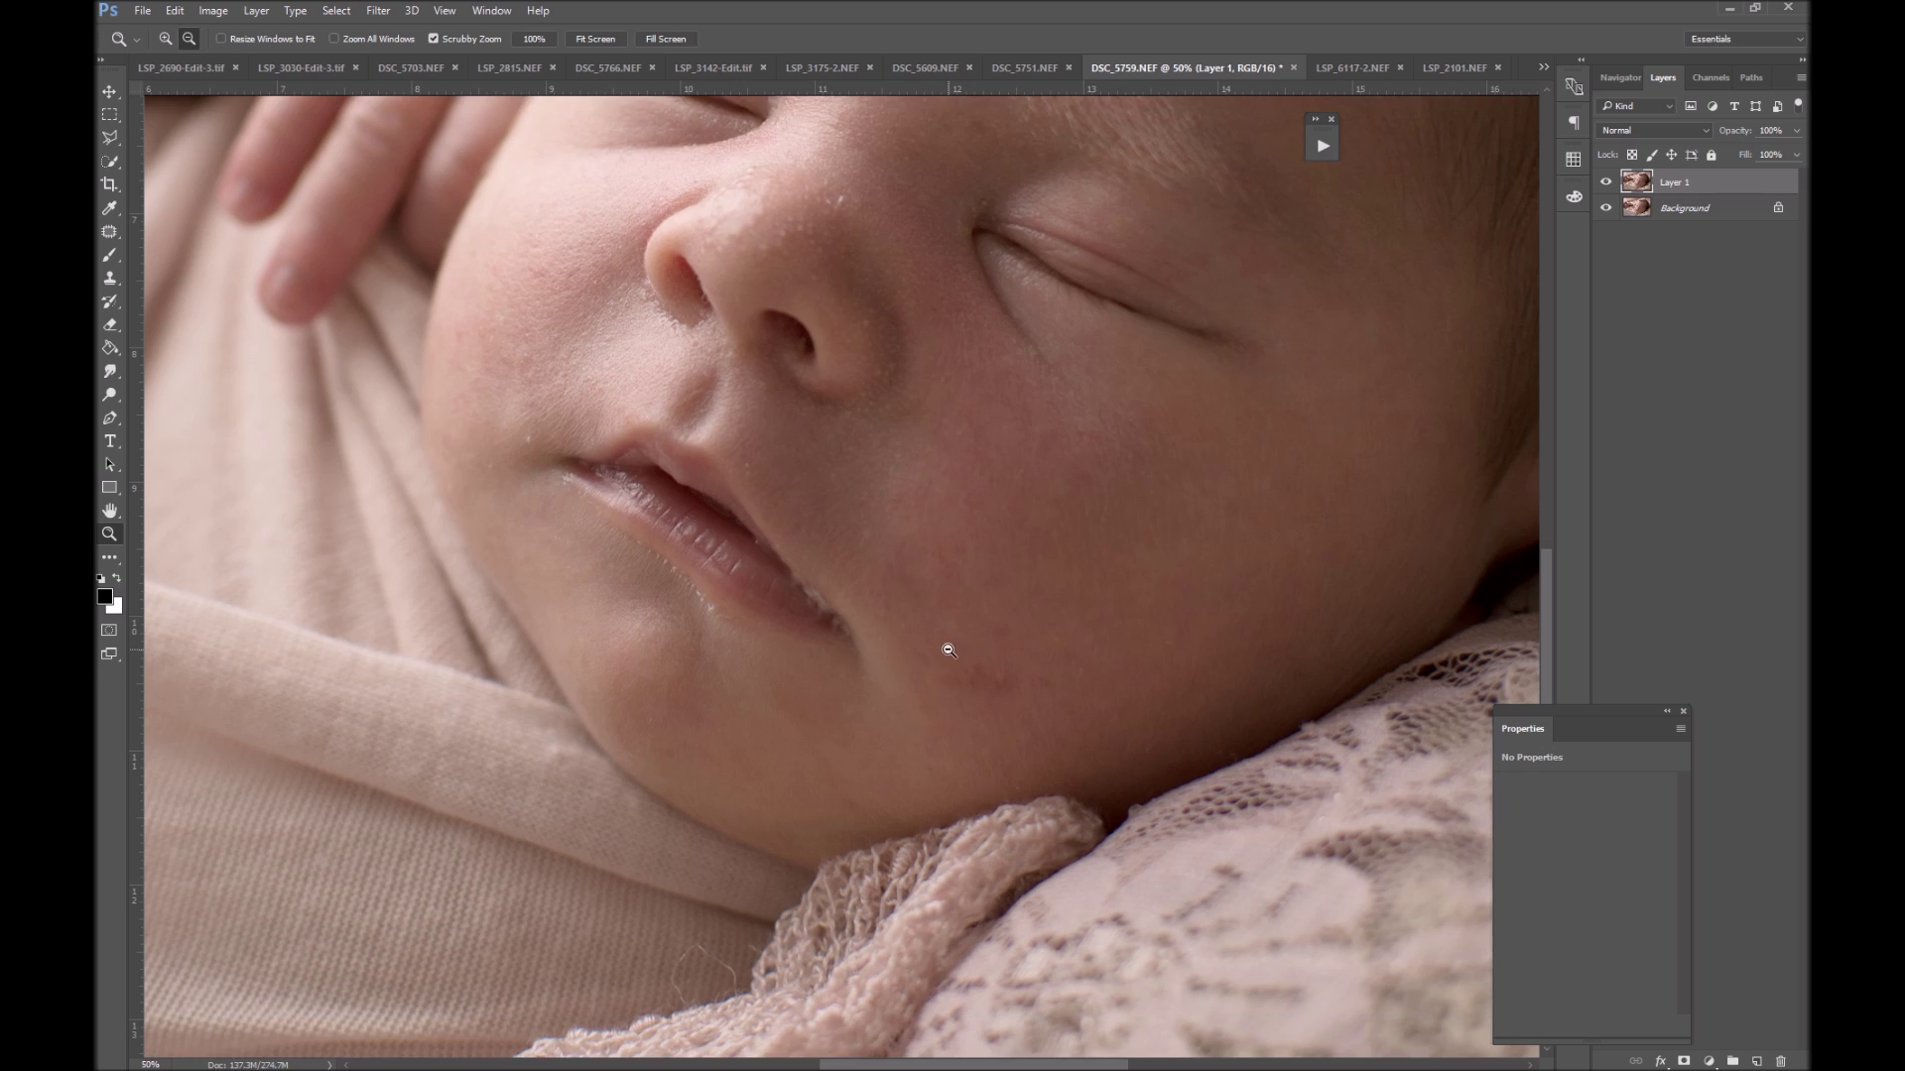
{"action": "key", "text": "j"}
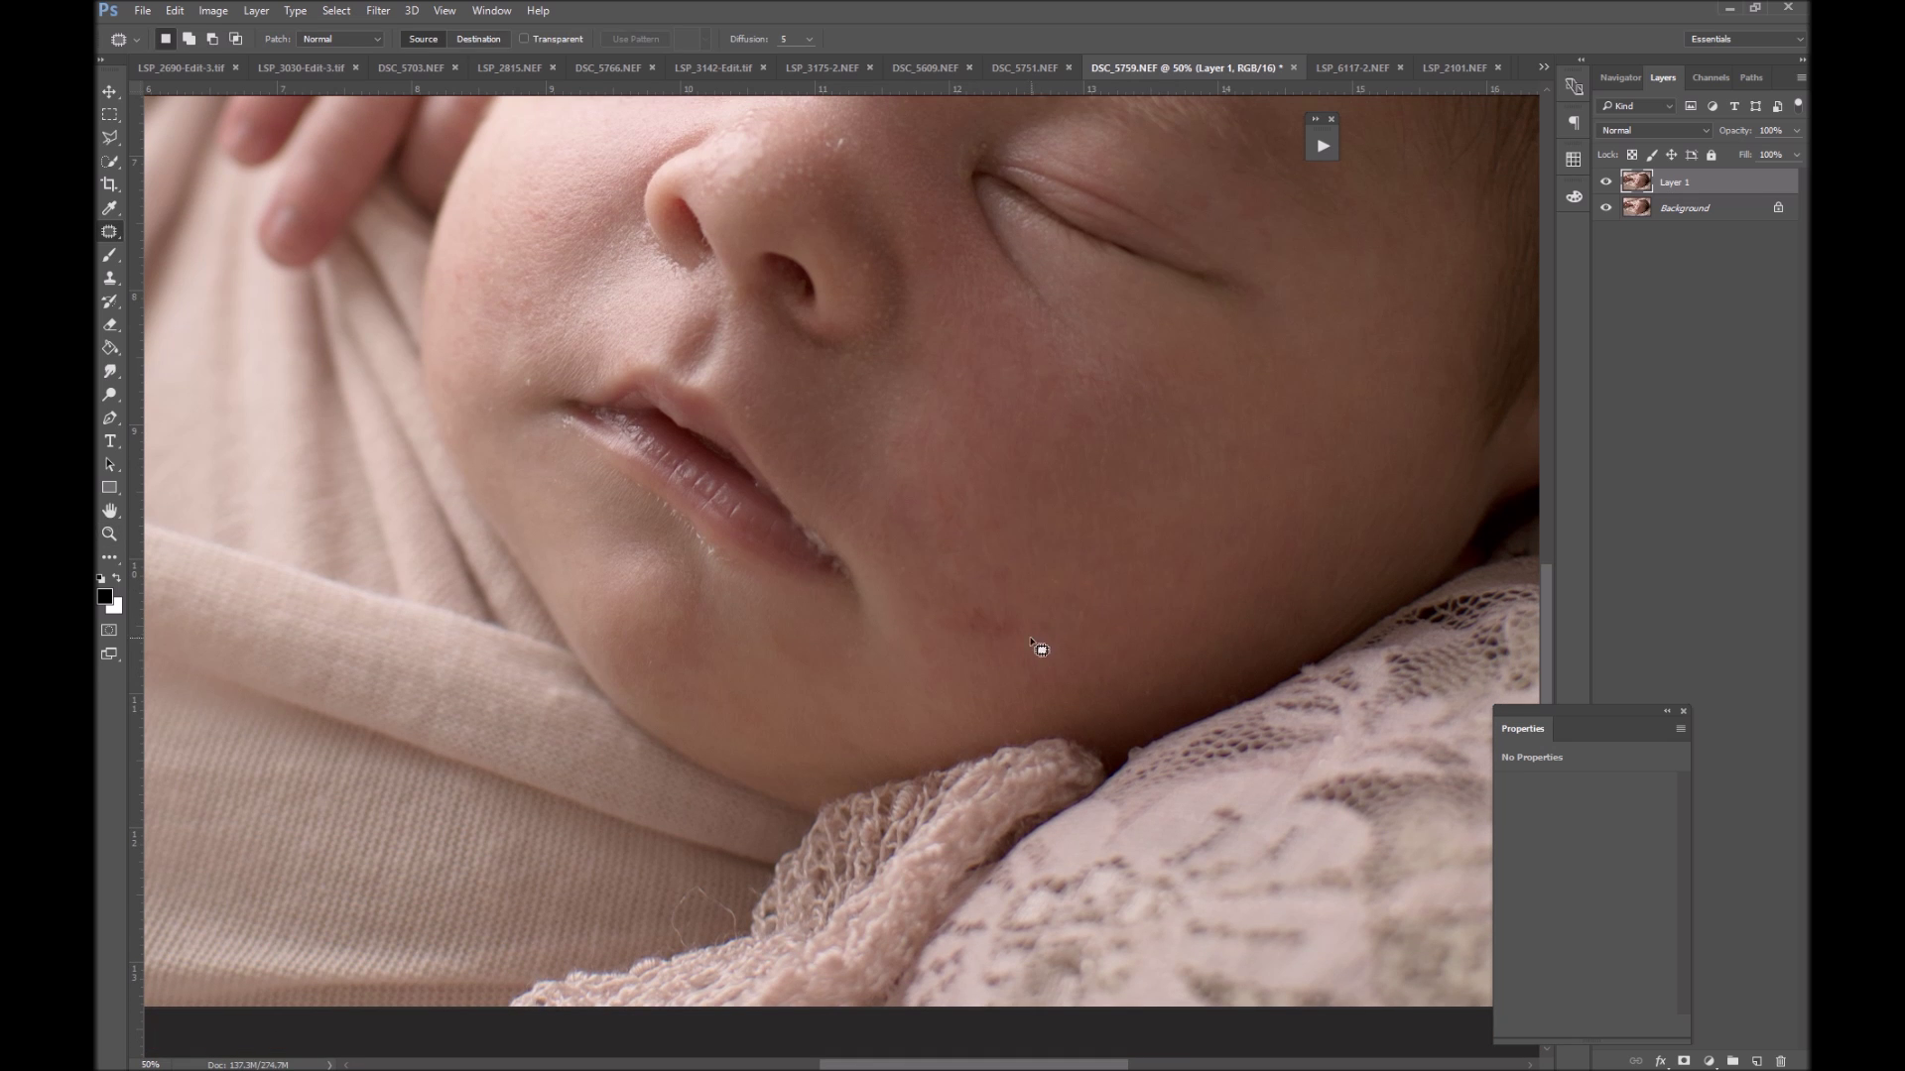
{"action": "mouse_move", "coordinate": [1012, 594]}
{"action": "left_mouse_down"}
{"action": "mouse_move", "coordinate": [1024, 607]}
{"action": "mouse_move", "coordinate": [938, 617]}
{"action": "left_mouse_up"}
{"action": "scroll", "coordinate": [1162, 651], "scroll_direction": "up", "scroll_amount": 2}
{"action": "scroll", "coordinate": [1134, 620], "scroll_direction": "up", "scroll_amount": 2}
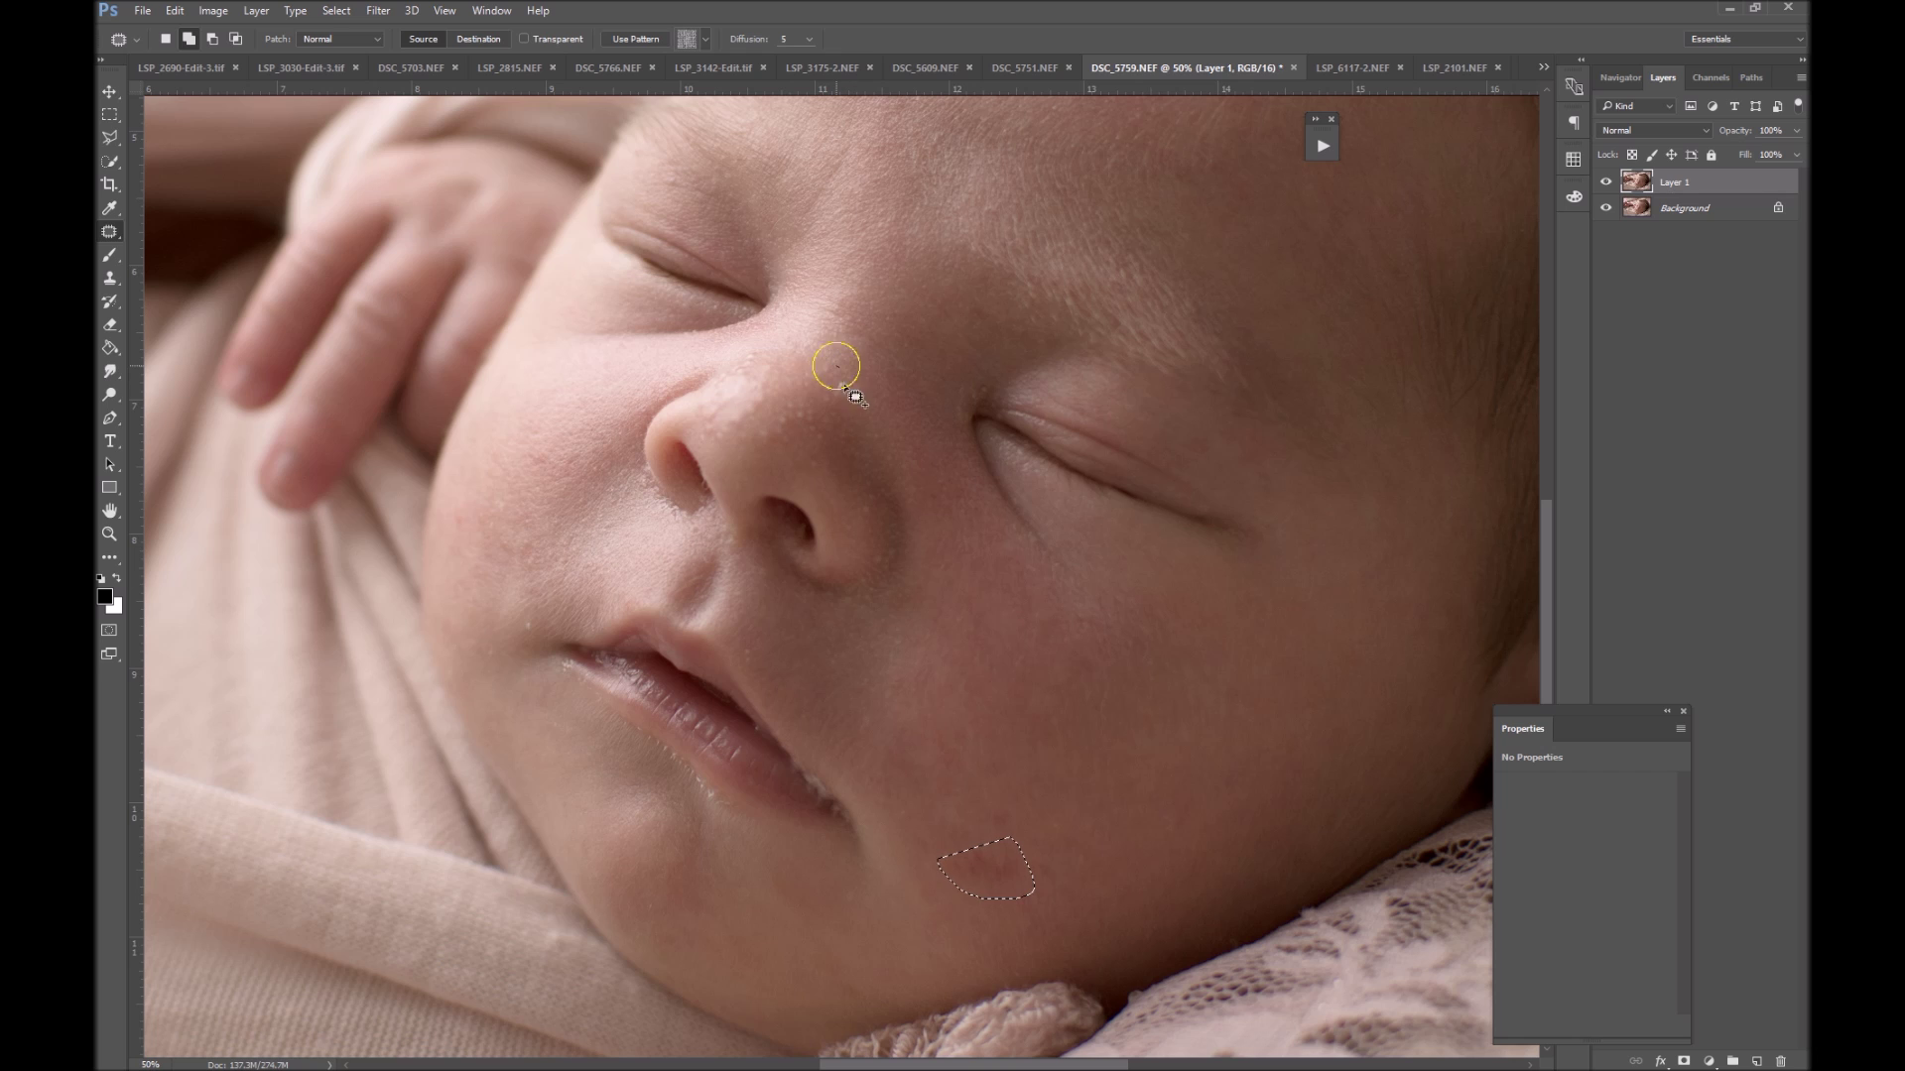
{"action": "left_click_drag", "start_coordinate": [843, 383], "coordinate": [832, 389]}
{"action": "left_click_drag", "start_coordinate": [532, 613], "coordinate": [530, 617]}
{"action": "left_click_drag", "start_coordinate": [551, 443], "coordinate": [549, 457]}
{"action": "left_click_drag", "start_coordinate": [516, 536], "coordinate": [541, 558]}
{"action": "left_click_drag", "start_coordinate": [479, 483], "coordinate": [456, 533]}
{"action": "left_click_drag", "start_coordinate": [705, 791], "coordinate": [704, 786]}
{"action": "left_click_drag", "start_coordinate": [751, 635], "coordinate": [753, 638]}
Add the forehead, inner eye corner and remaining nose spots to the selection, refill all outlined blemishes with Select and Fix, and deselect
{"action": "scroll", "coordinate": [1121, 514], "scroll_direction": "up", "scroll_amount": 3}
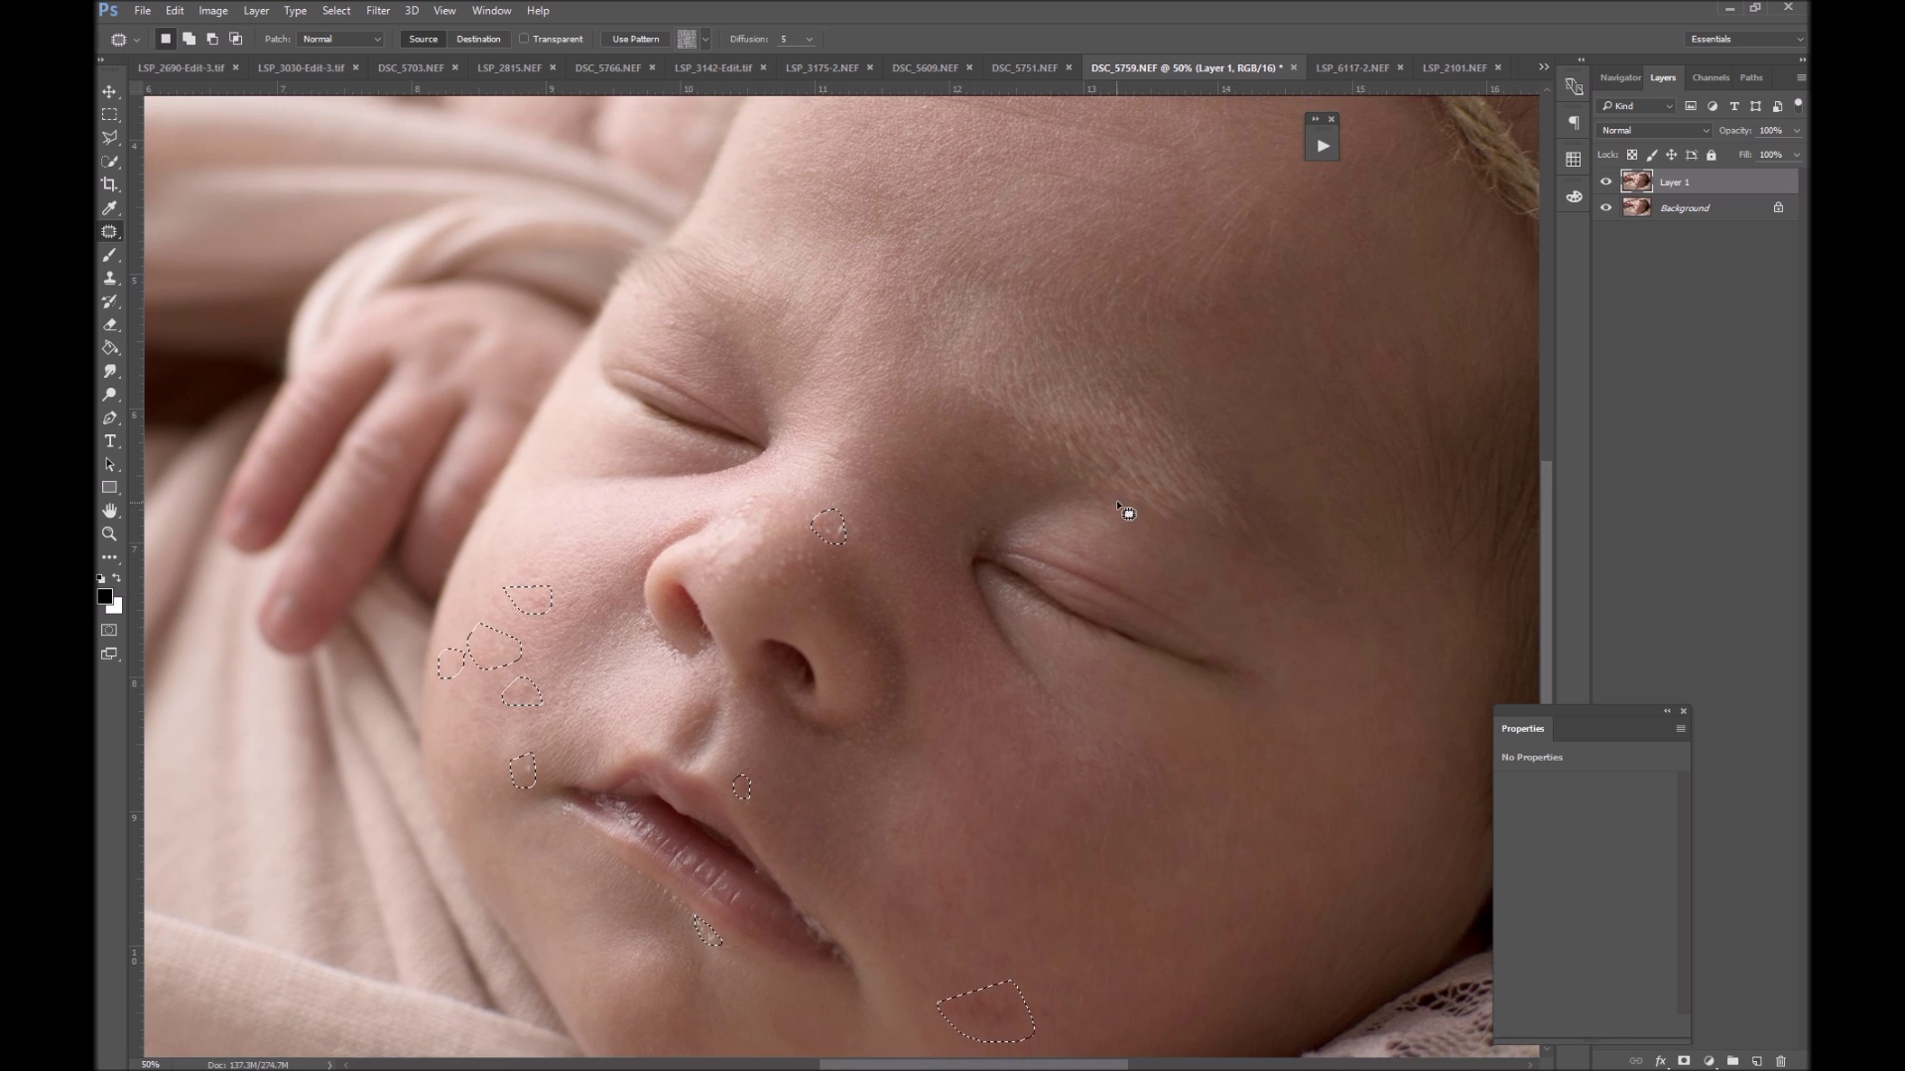
{"action": "scroll", "coordinate": [1126, 512], "scroll_direction": "up", "scroll_amount": 2}
{"action": "mouse_move", "coordinate": [1167, 347]}
{"action": "left_mouse_down"}
{"action": "mouse_move", "coordinate": [1206, 404]}
{"action": "mouse_move", "coordinate": [1133, 349]}
{"action": "left_mouse_up"}
{"action": "left_click_drag", "start_coordinate": [998, 264], "coordinate": [995, 269]}
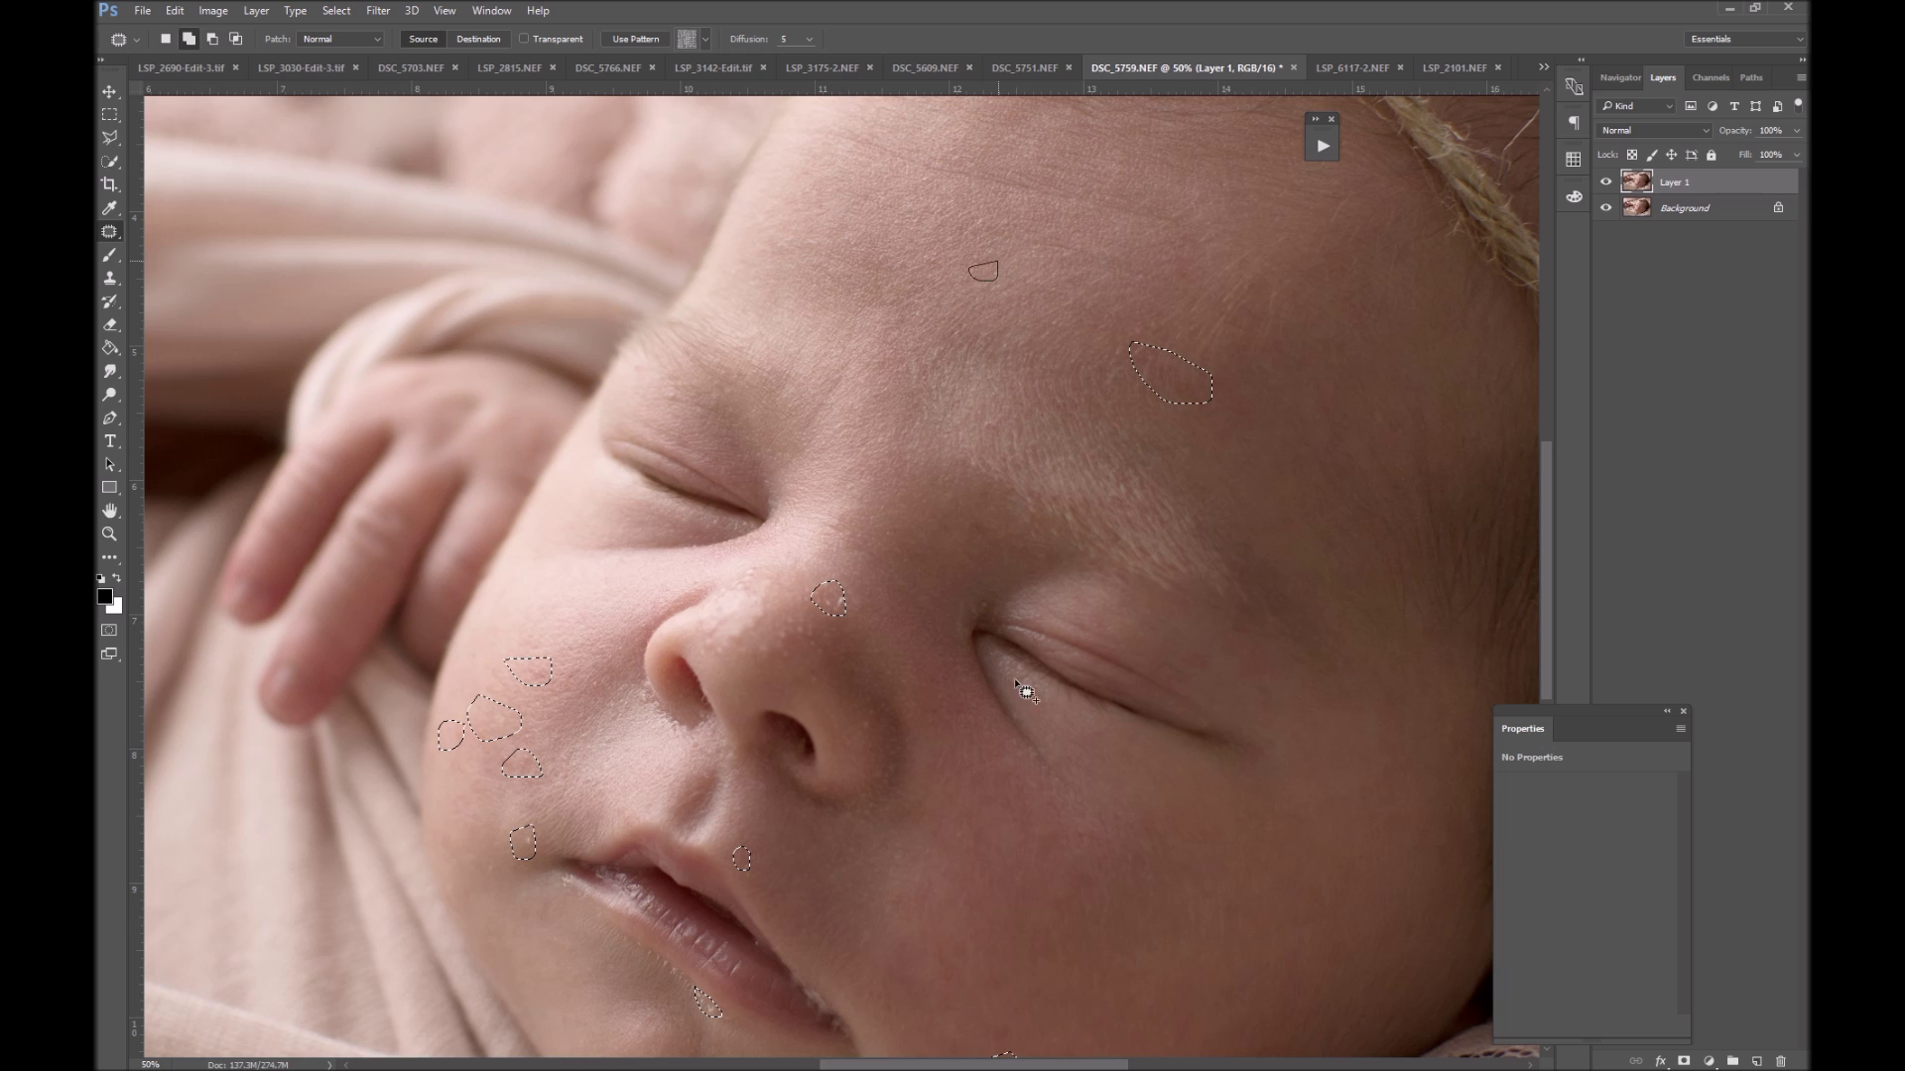
{"action": "scroll", "coordinate": [999, 531], "scroll_direction": "down", "scroll_amount": 2}
{"action": "left_click_drag", "start_coordinate": [985, 531], "coordinate": [979, 544]}
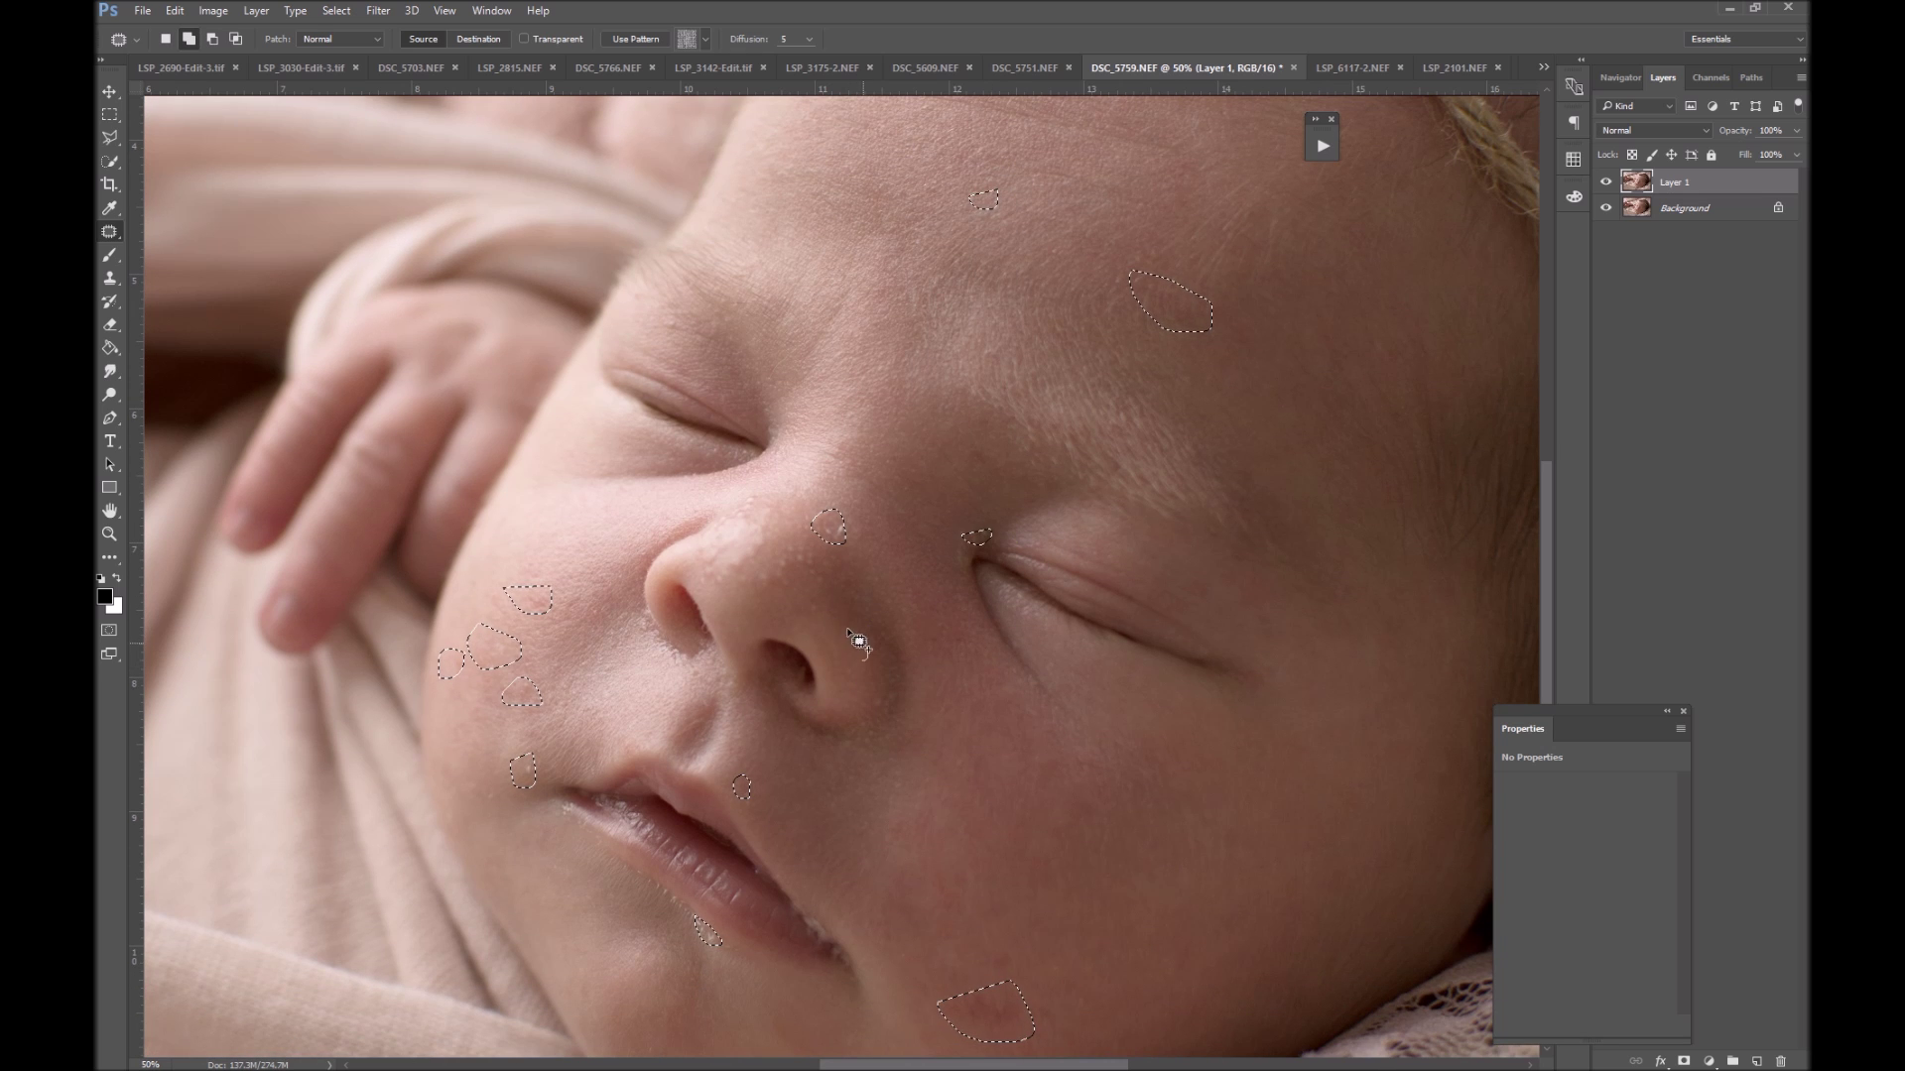
{"action": "left_click_drag", "start_coordinate": [848, 630], "coordinate": [850, 643]}
{"action": "mouse_move", "coordinate": [824, 594]}
{"action": "left_mouse_down"}
{"action": "mouse_move", "coordinate": [763, 586]}
{"action": "mouse_move", "coordinate": [807, 579]}
{"action": "mouse_move", "coordinate": [817, 601]}
{"action": "left_mouse_up"}
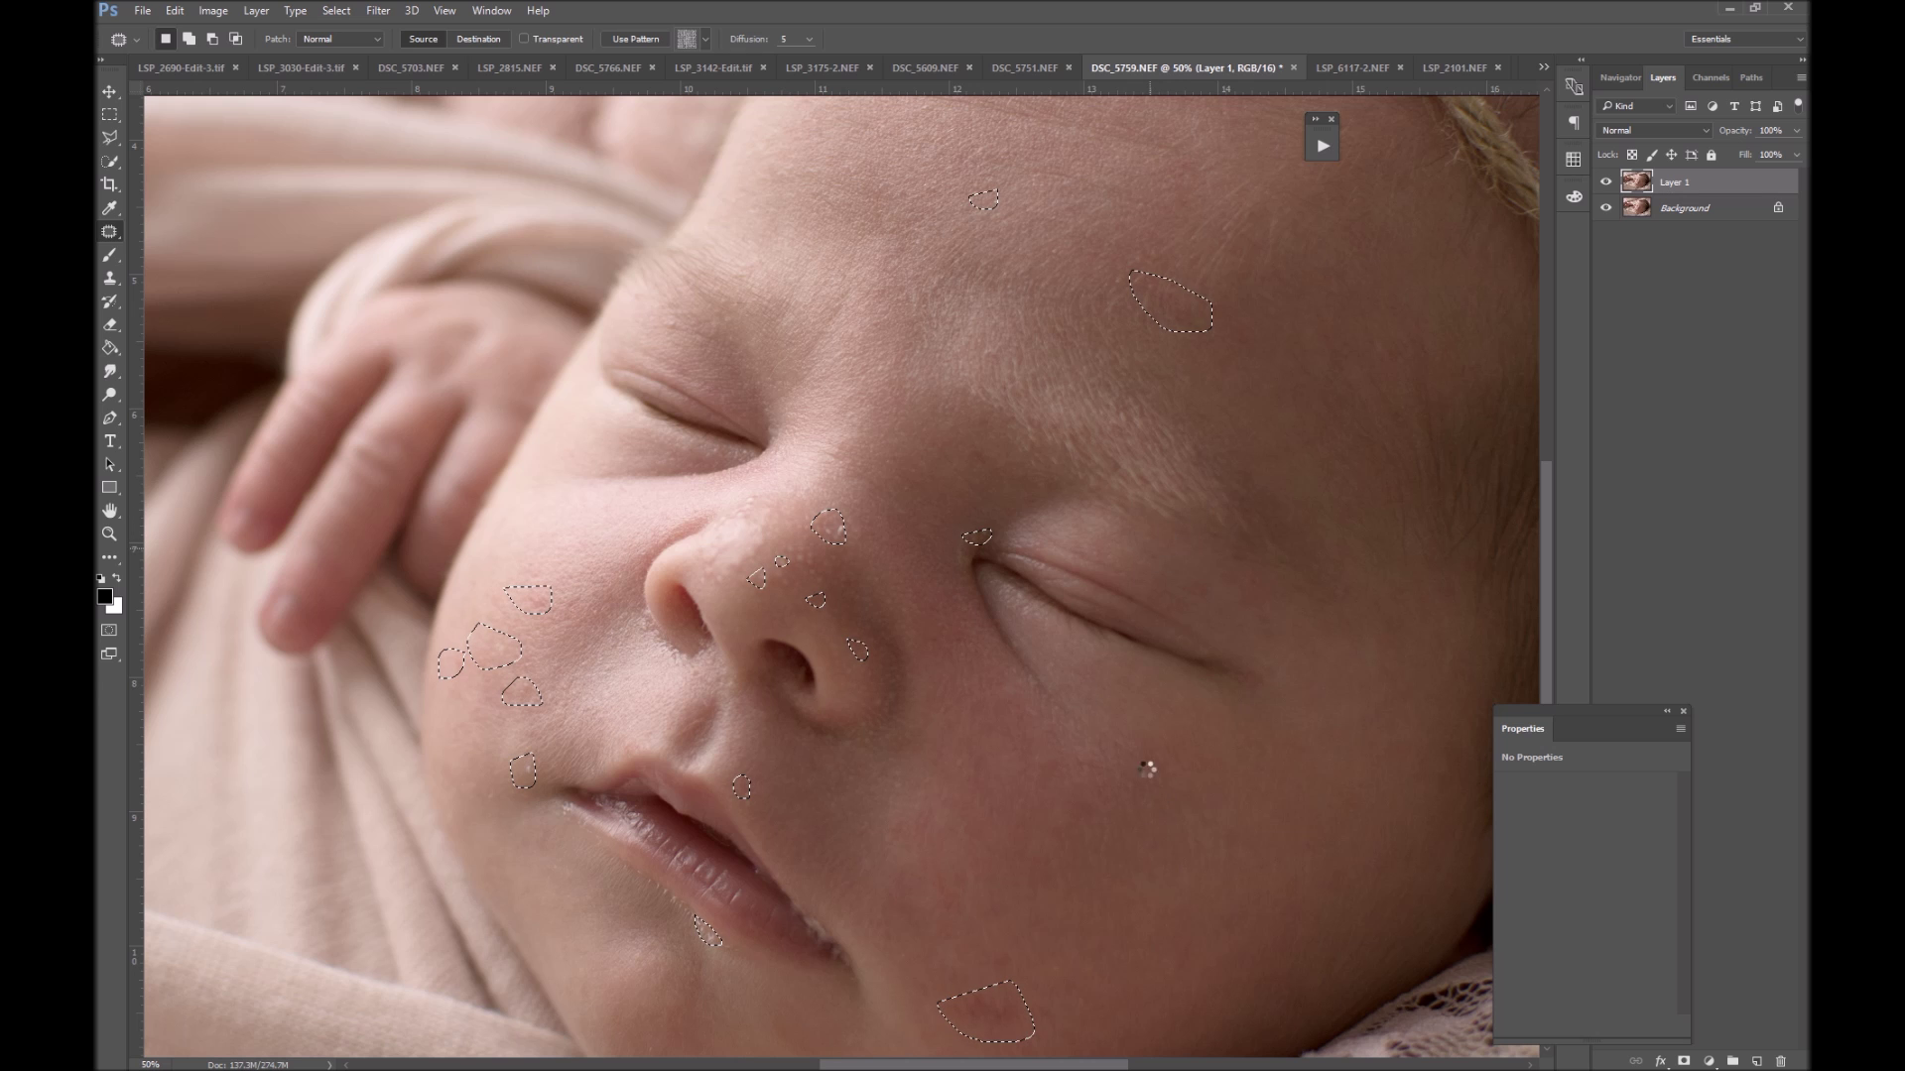
{"action": "key", "text": "ctrl+d"}
Patch the uneven skin on the baby's cheek beside the mouth and below the closed eye using nearby clean skin
{"action": "scroll", "coordinate": [1062, 748], "scroll_direction": "down", "scroll_amount": 4}
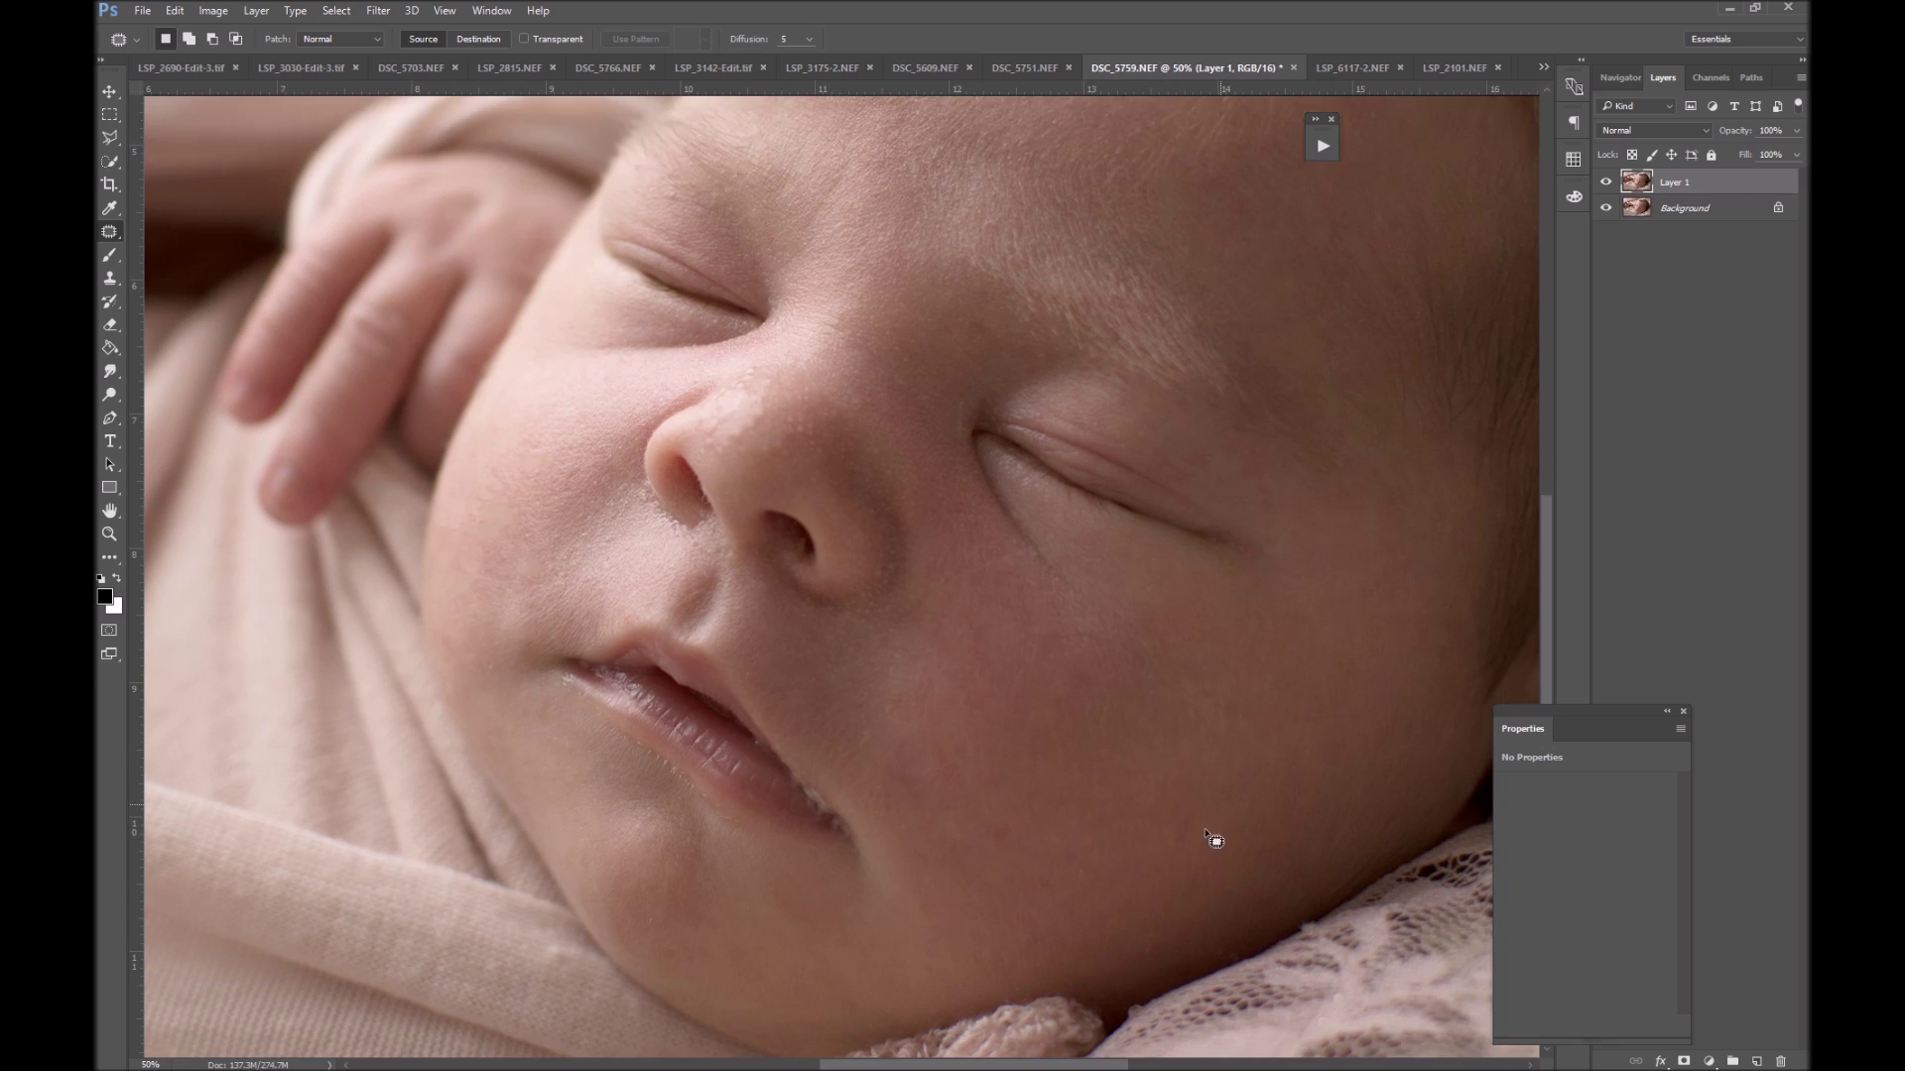
{"action": "scroll", "coordinate": [1205, 834], "scroll_direction": "down", "scroll_amount": 2}
{"action": "left_click", "coordinate": [1036, 713]}
{"action": "mouse_move", "coordinate": [1011, 734]}
{"action": "left_mouse_down"}
{"action": "mouse_move", "coordinate": [1027, 756]}
{"action": "mouse_move", "coordinate": [948, 675]}
{"action": "left_mouse_up"}
{"action": "left_click_drag", "start_coordinate": [1095, 591], "coordinate": [1051, 608]}
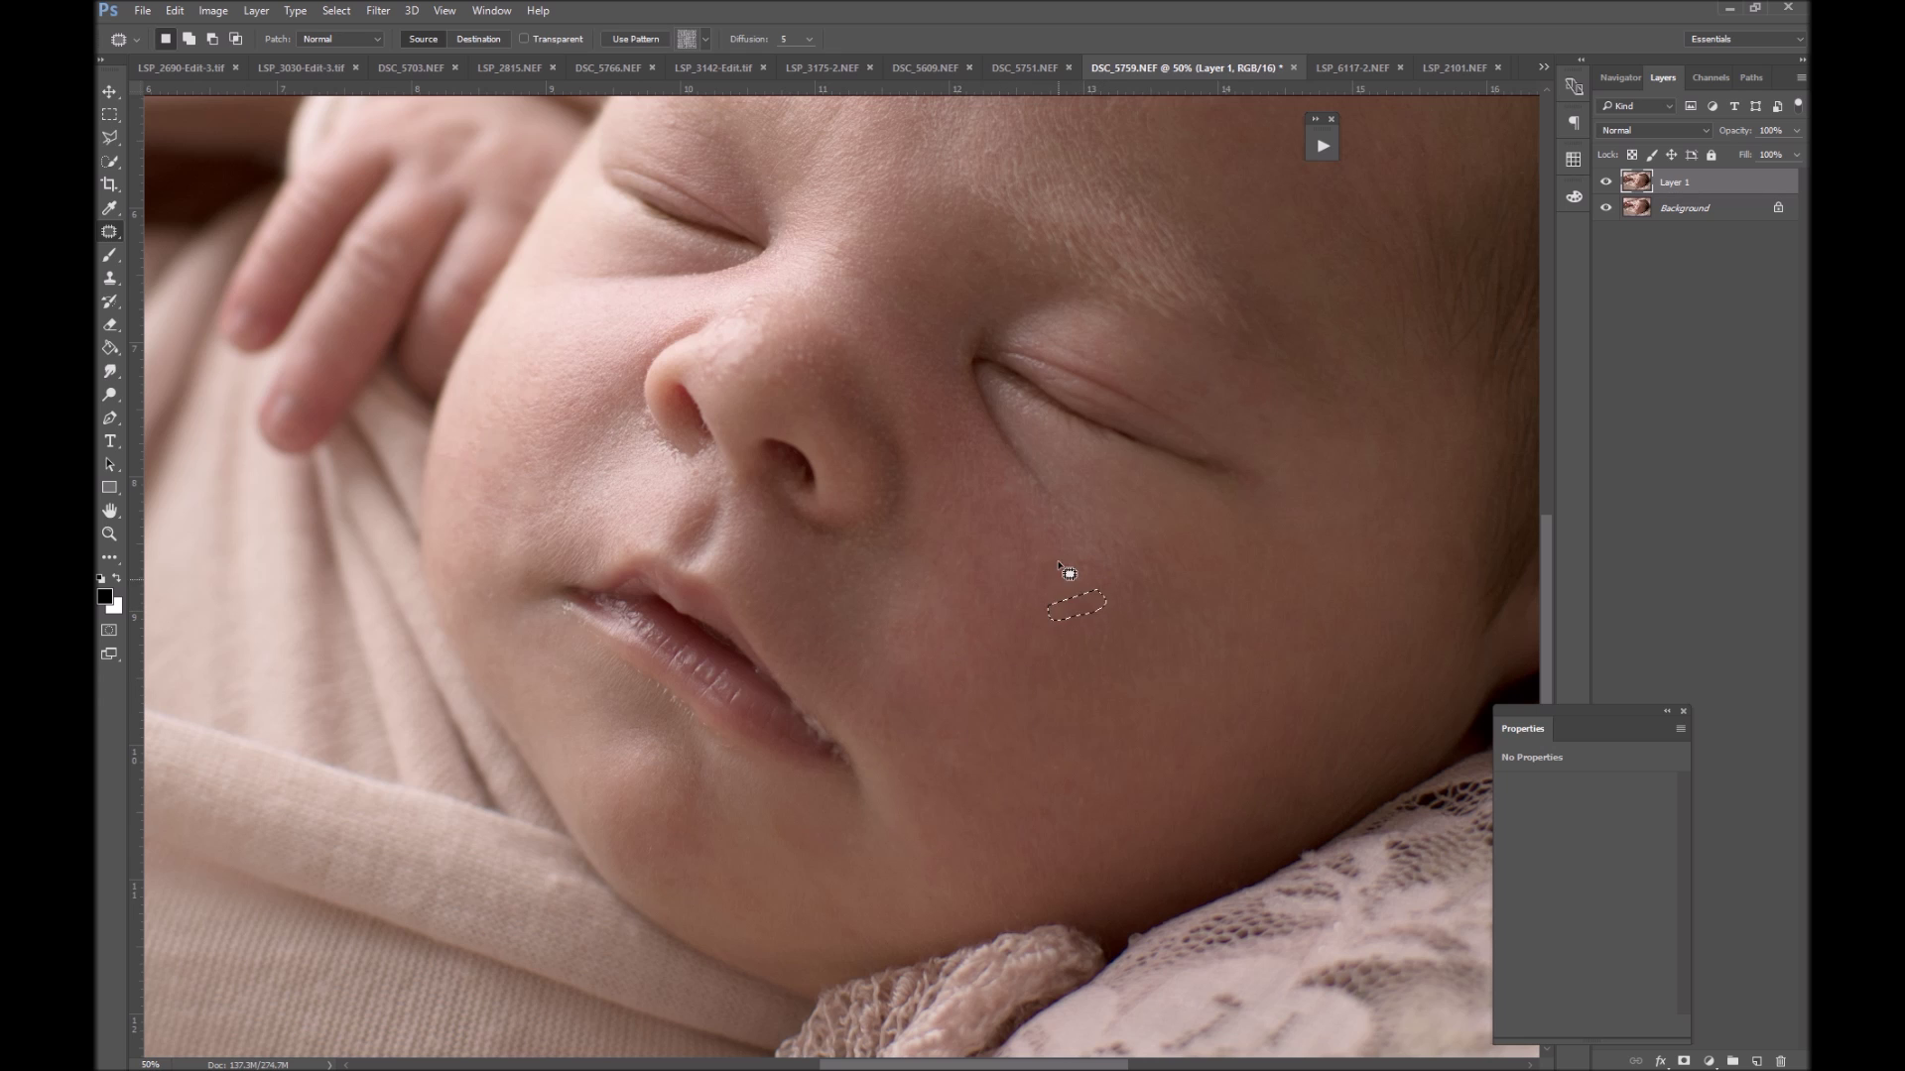
Patch the blotchy areas along the baby's chin and lower cheek with smoother neighbouring skin
{"action": "left_click", "coordinate": [938, 827]}
{"action": "mouse_move", "coordinate": [857, 915]}
{"action": "left_mouse_down"}
{"action": "mouse_move", "coordinate": [832, 913]}
{"action": "mouse_move", "coordinate": [796, 816]}
{"action": "left_mouse_up"}
{"action": "left_click_drag", "start_coordinate": [812, 825], "coordinate": [670, 896]}
{"action": "mouse_move", "coordinate": [651, 831]}
{"action": "left_mouse_down"}
{"action": "mouse_move", "coordinate": [636, 848]}
{"action": "mouse_move", "coordinate": [865, 914]}
{"action": "mouse_move", "coordinate": [824, 914]}
{"action": "left_mouse_up"}
{"action": "left_click_drag", "start_coordinate": [851, 915], "coordinate": [967, 797]}
{"action": "scroll", "coordinate": [968, 797], "scroll_direction": "up", "scroll_amount": 1}
{"action": "left_click_drag", "start_coordinate": [1049, 883], "coordinate": [1001, 888]}
{"action": "mouse_move", "coordinate": [1034, 903]}
{"action": "left_mouse_down"}
{"action": "mouse_move", "coordinate": [998, 743]}
{"action": "mouse_move", "coordinate": [1011, 719]}
{"action": "left_mouse_up"}
{"action": "scroll", "coordinate": [1498, 476], "scroll_direction": "up", "scroll_amount": 1}
Compare the retouched skin layer with the original by toggling its visibility, and view the whole photo at a smaller magnification
{"action": "left_click", "coordinate": [1606, 182]}
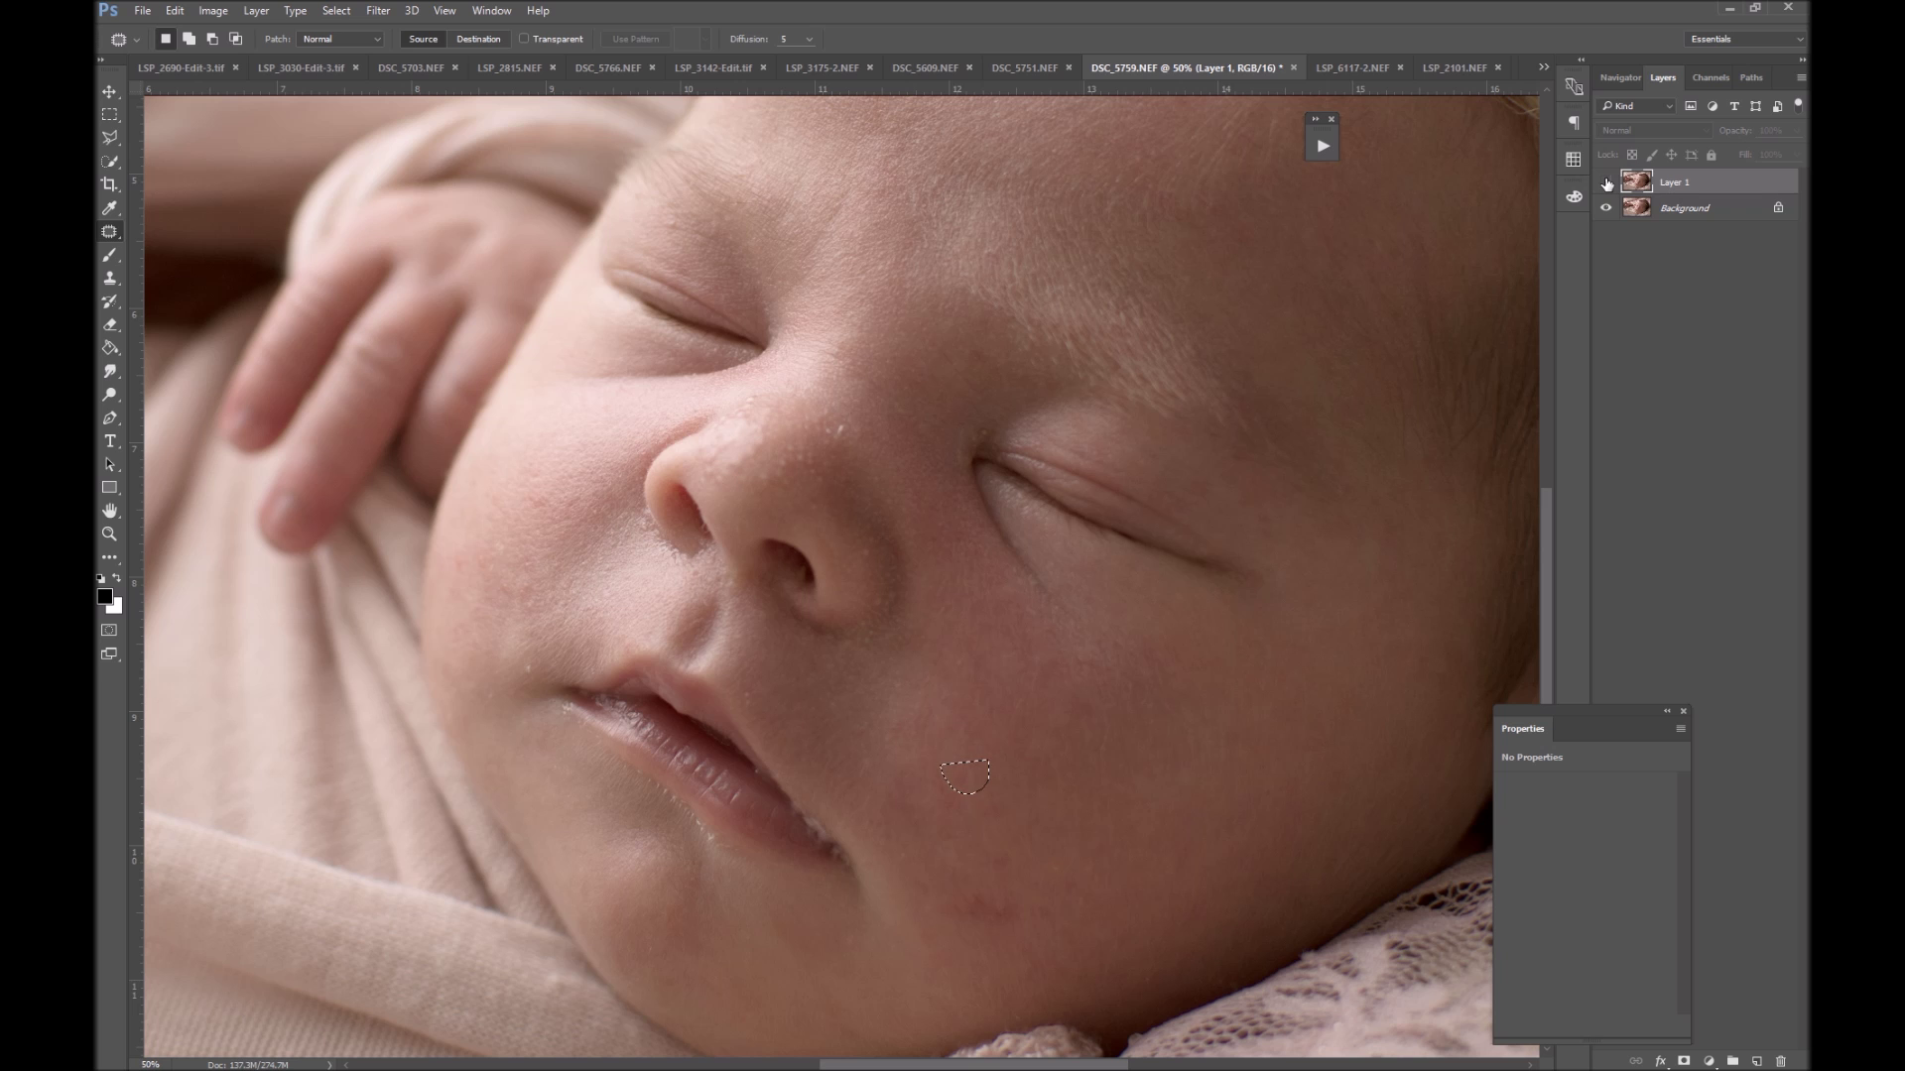
{"action": "left_click", "coordinate": [1607, 182]}
{"action": "left_click", "coordinate": [1606, 183]}
{"action": "left_click", "coordinate": [1606, 182]}
{"action": "left_click", "coordinate": [1606, 183]}
{"action": "left_click", "coordinate": [1606, 182]}
{"action": "key", "text": "z"}
{"action": "left_click", "coordinate": [1066, 625], "text": "alt"}
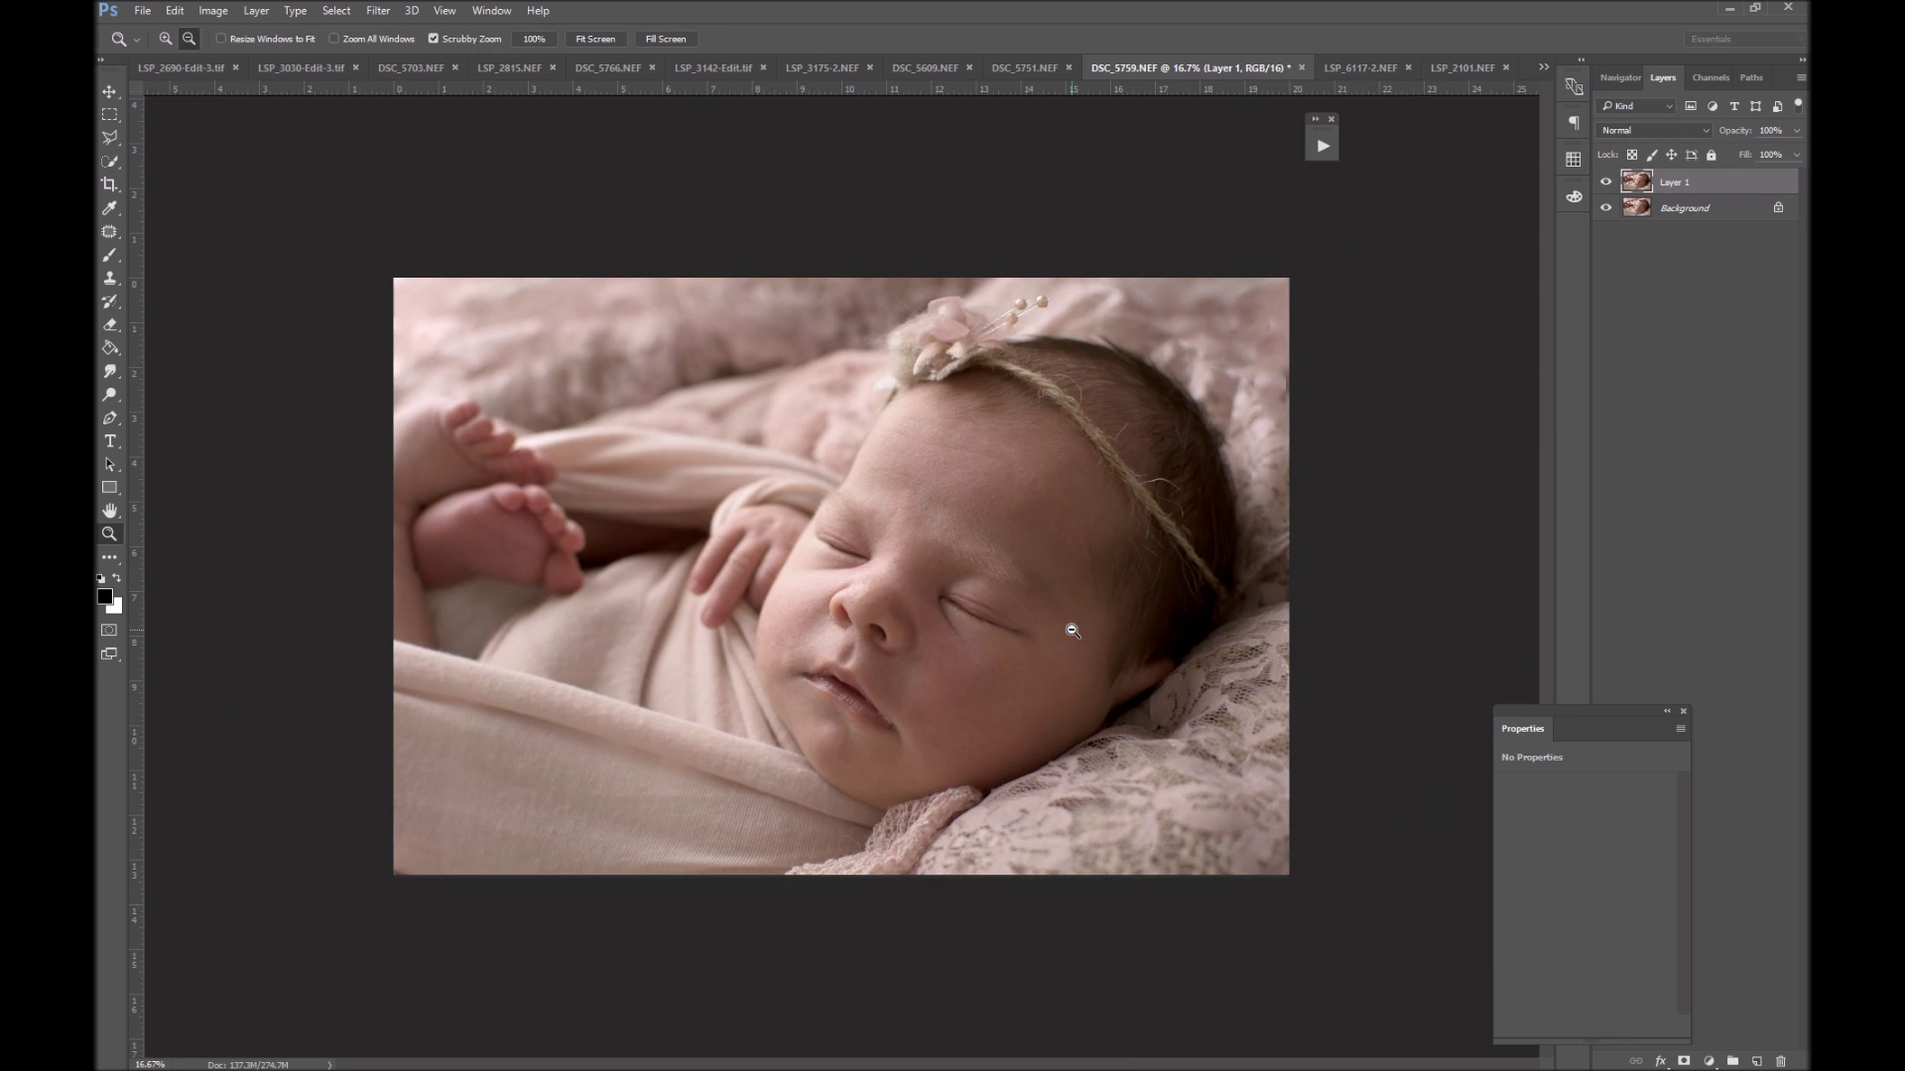